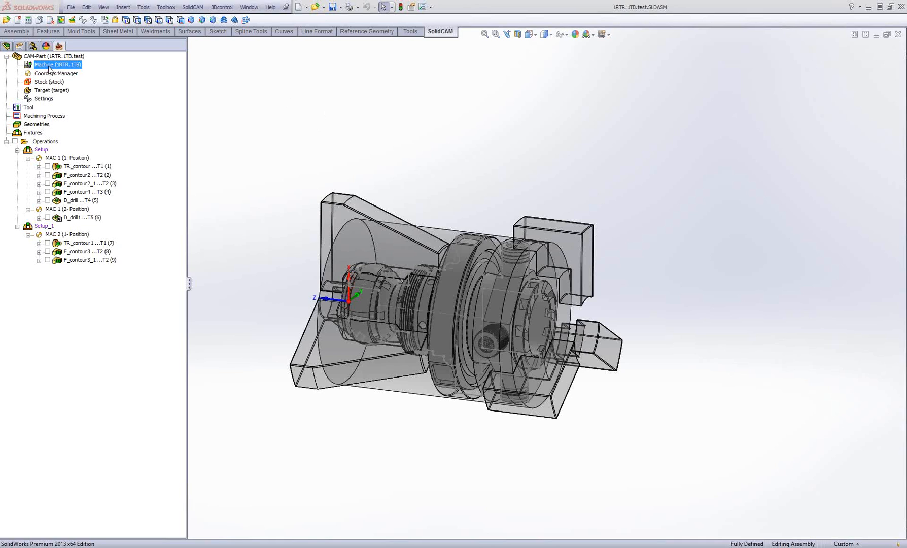
- Add a machine control operation and place the Machine device in its process
{"action": "right_click", "coordinate": [52, 143]}
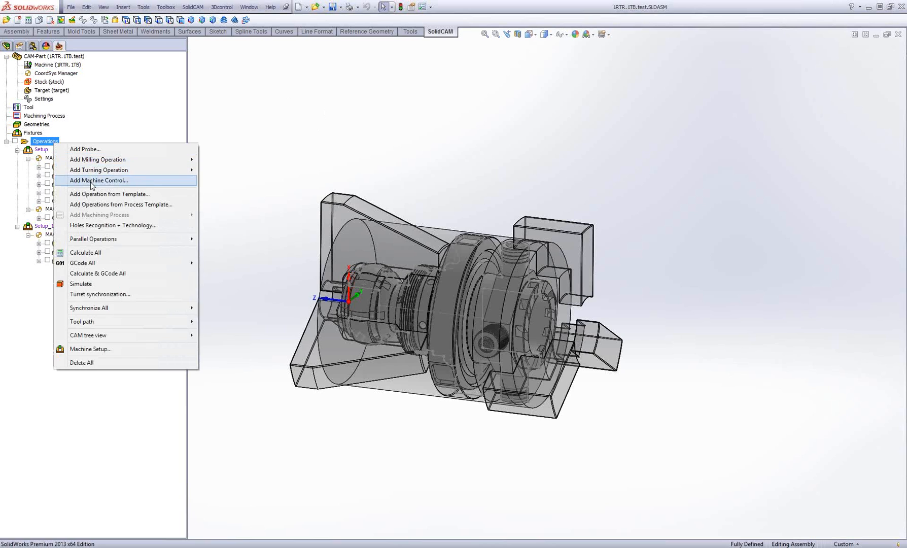
{"action": "left_click", "coordinate": [93, 180]}
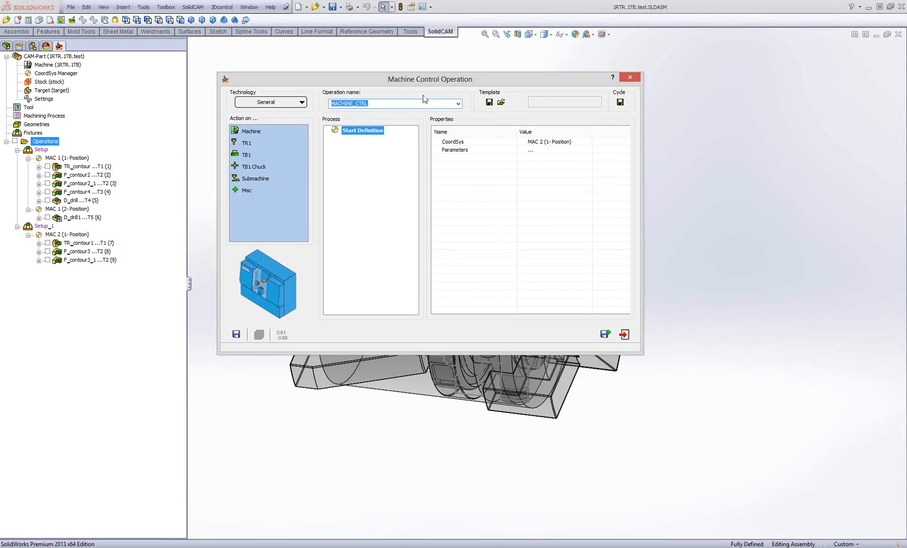
{"action": "left_click", "coordinate": [384, 202]}
{"action": "left_click", "coordinate": [299, 148]}
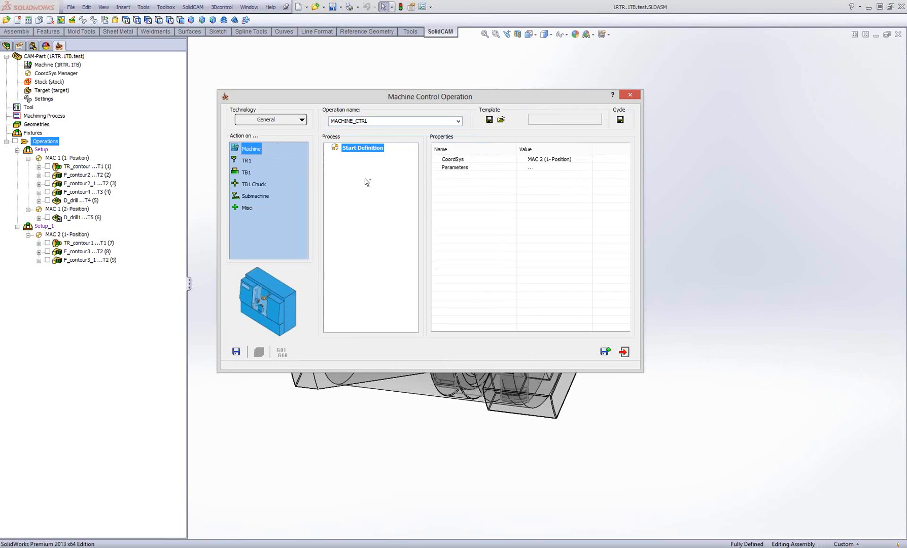
{"action": "left_click_drag", "start_coordinate": [367, 183], "coordinate": [368, 183]}
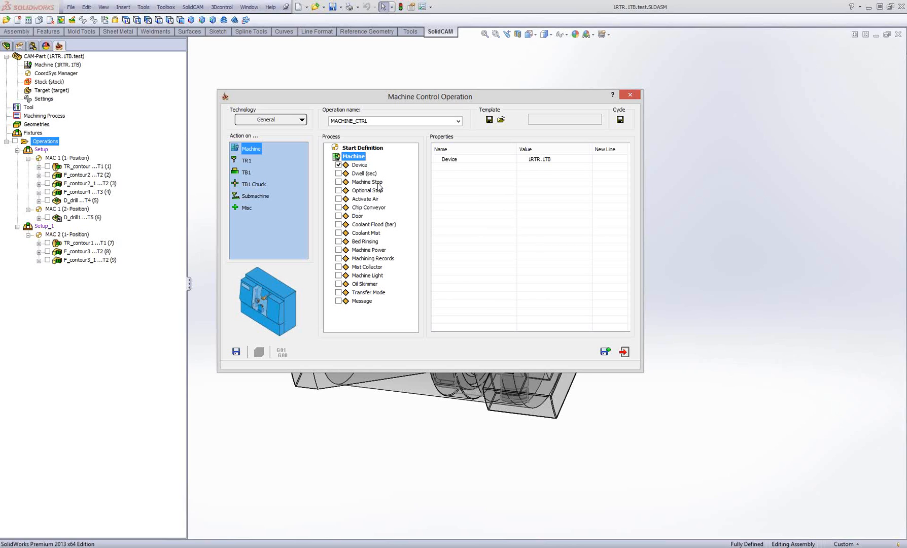
- Enable Optional Stop for the Machine device and check which choices its value offers
{"action": "left_click", "coordinate": [338, 190]}
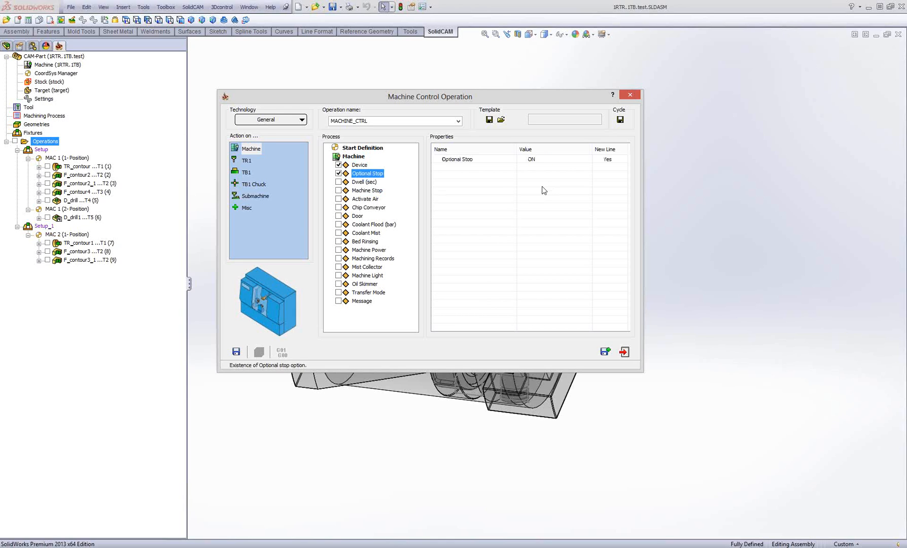
{"action": "left_click", "coordinate": [545, 161]}
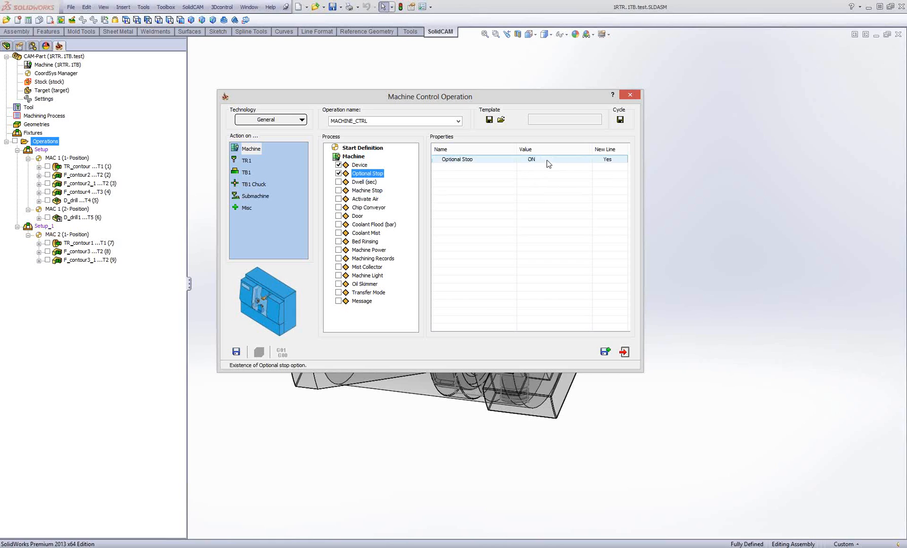
{"action": "left_click", "coordinate": [547, 161]}
{"action": "left_click", "coordinate": [548, 162]}
{"action": "left_click", "coordinate": [548, 162]}
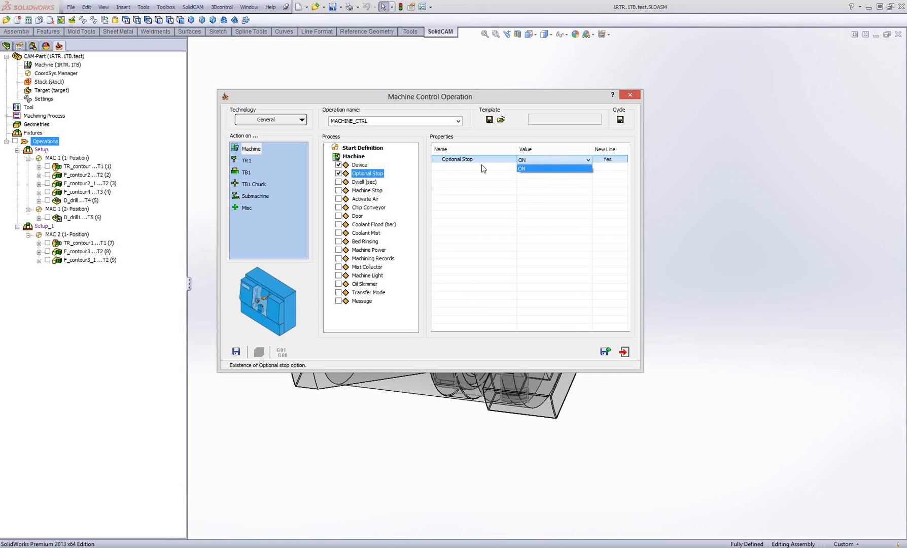
{"action": "left_click", "coordinate": [481, 166]}
- Look at the Machine Stop properties and disable Optional Stop for the Machine device
{"action": "left_click", "coordinate": [345, 189]}
{"action": "left_click", "coordinate": [345, 174]}
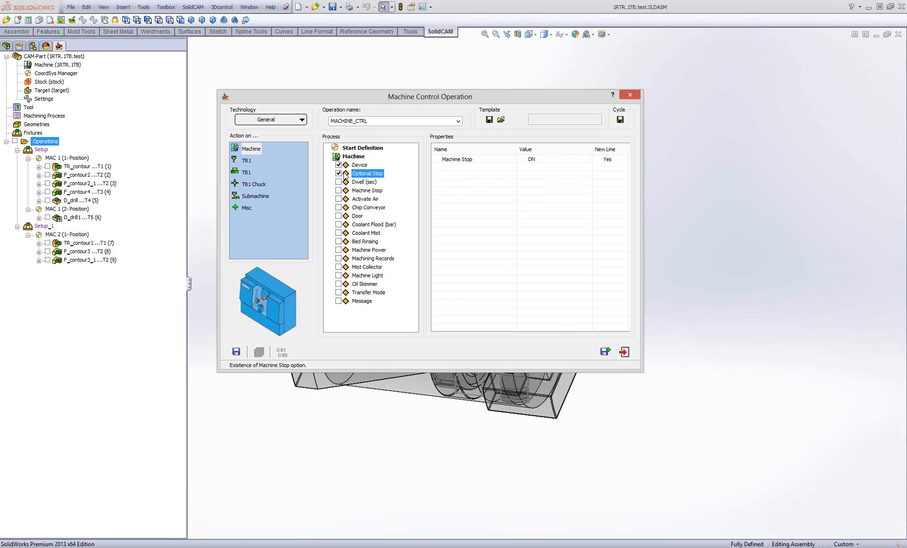
{"action": "left_click", "coordinate": [338, 173]}
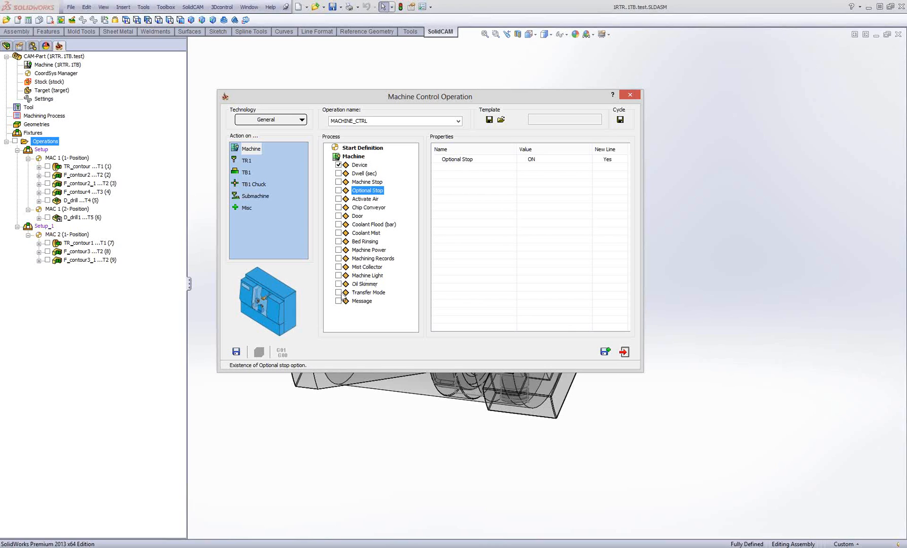
- Add the TR1 device to the process, enable its Rotation and view its Tool Change properties
{"action": "double_click", "coordinate": [353, 157]}
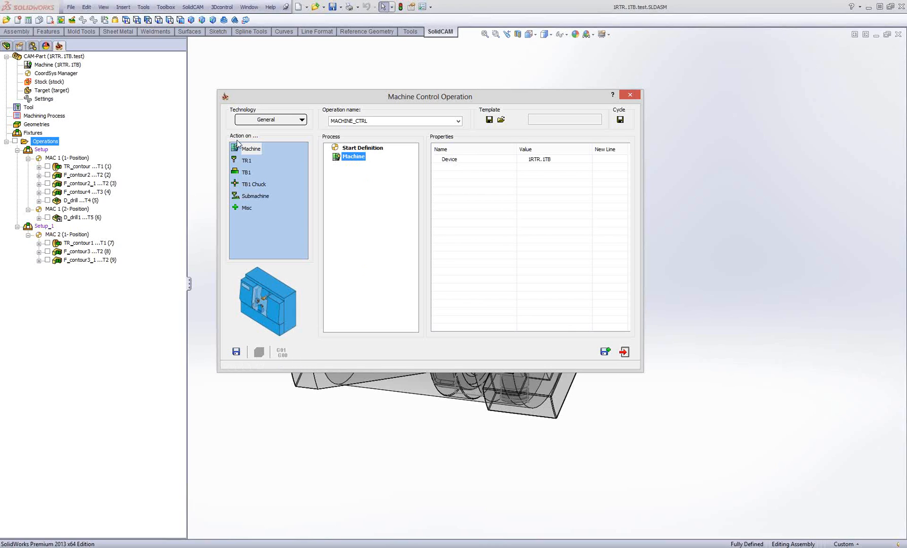
{"action": "left_click", "coordinate": [248, 162]}
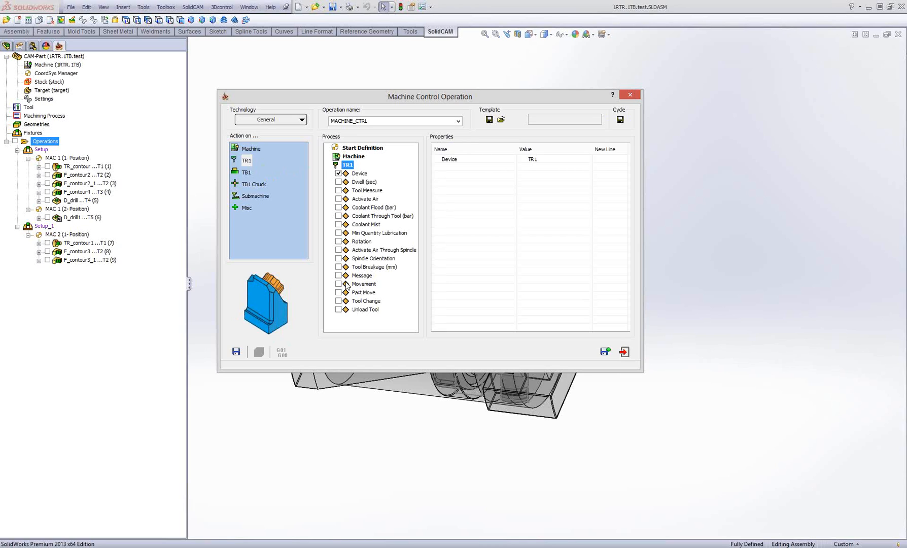
{"action": "left_click", "coordinate": [339, 242]}
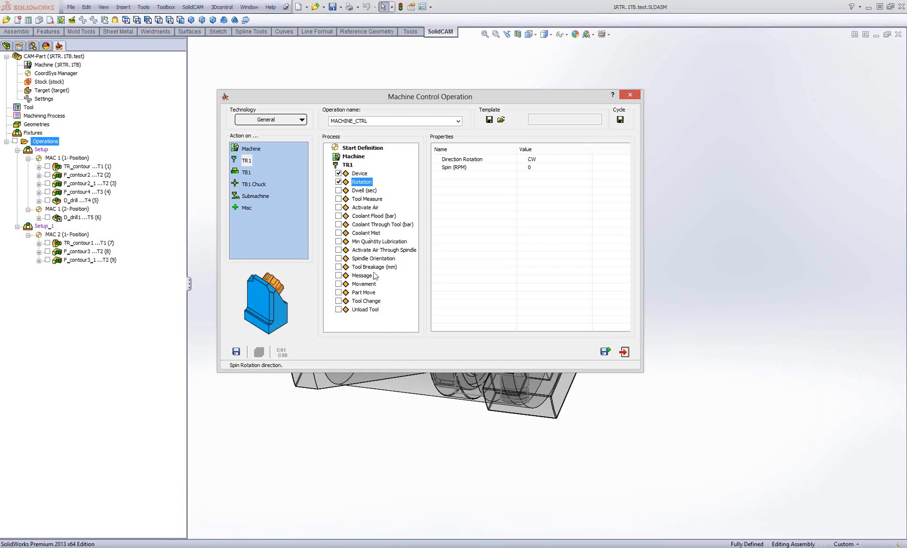
{"action": "left_click", "coordinate": [358, 304]}
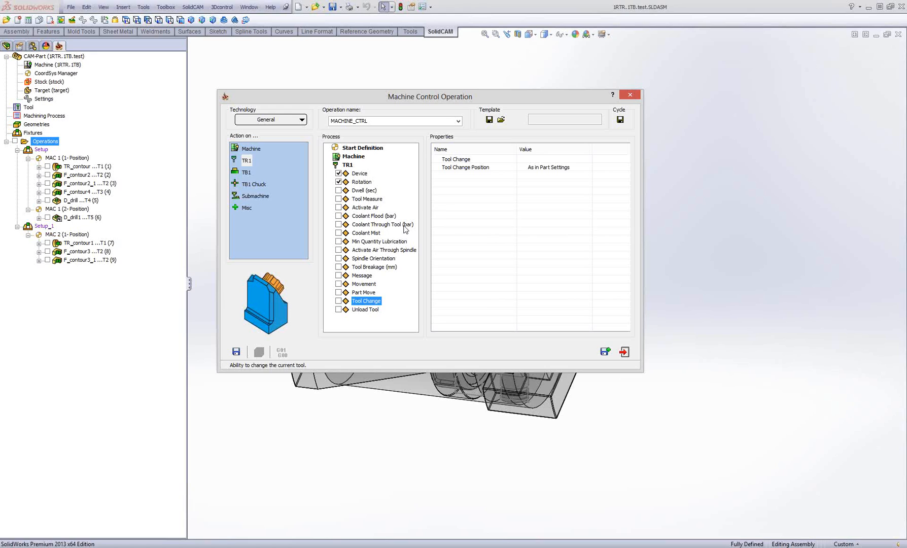
{"action": "double_click", "coordinate": [348, 165]}
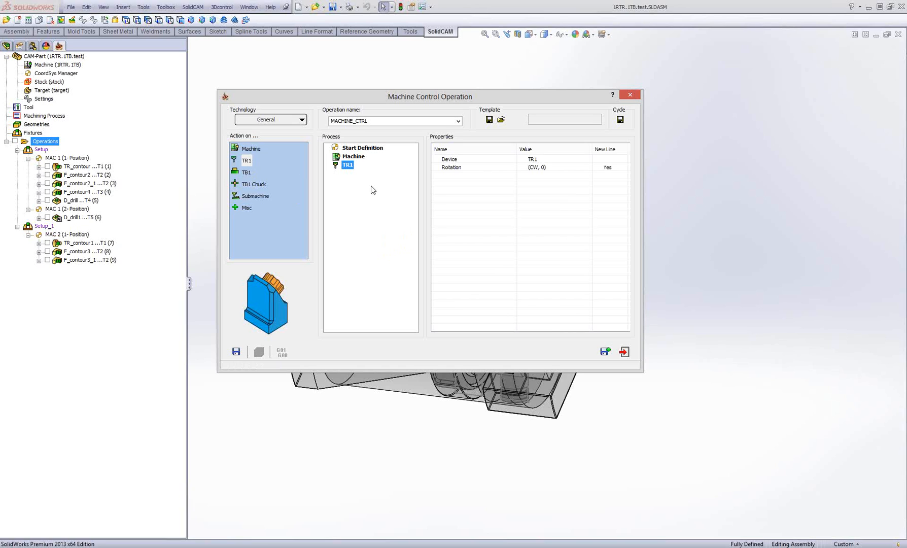
- Add the TB1 device to the process and enable its Spindle Orientation
{"action": "left_click_drag", "start_coordinate": [245, 173], "coordinate": [361, 188]}
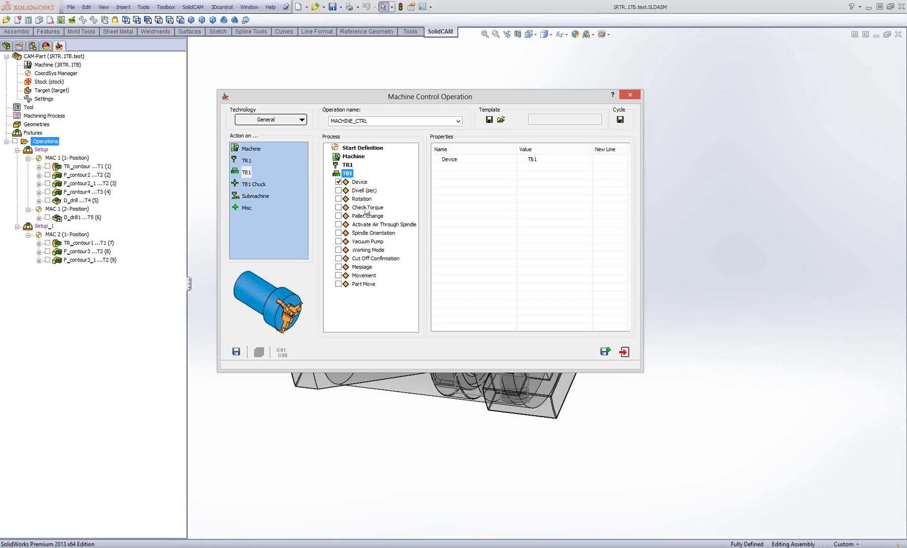
{"action": "left_click", "coordinate": [366, 207]}
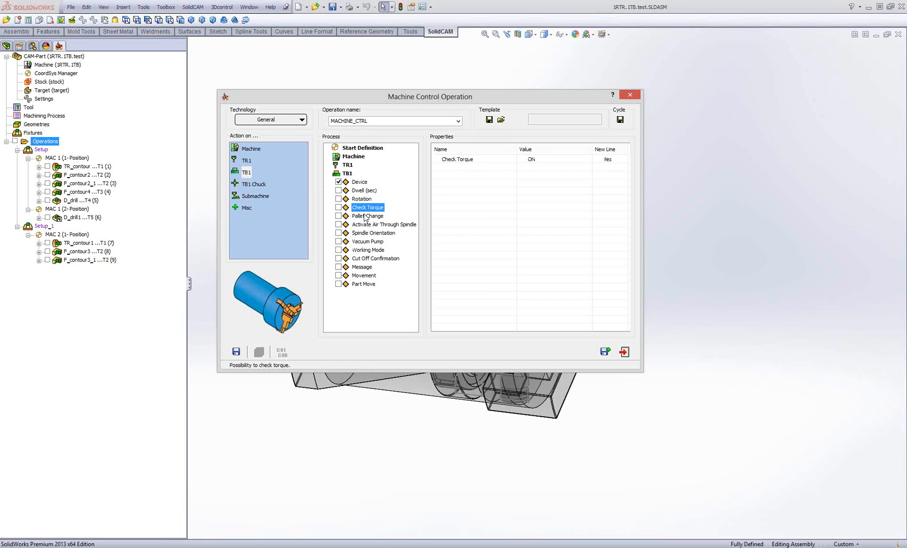
{"action": "left_click", "coordinate": [365, 217]}
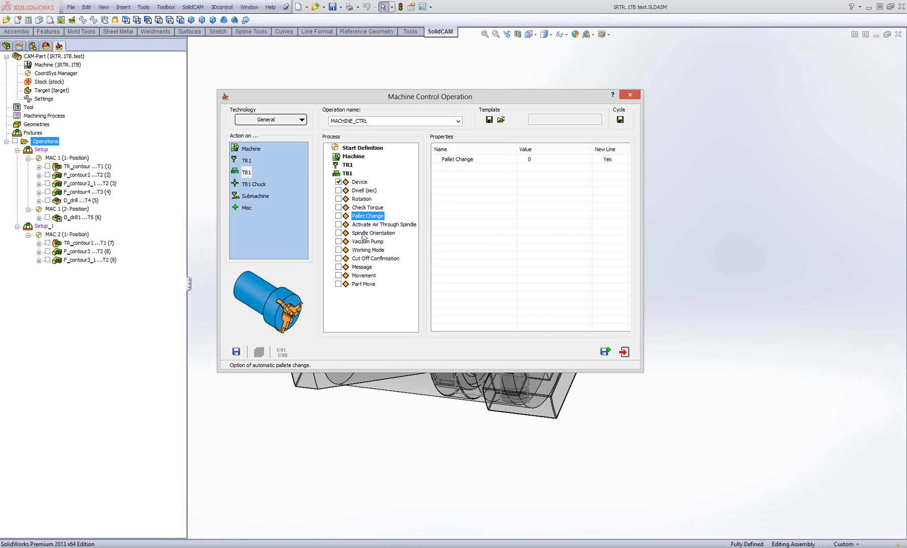
{"action": "left_click", "coordinate": [338, 232]}
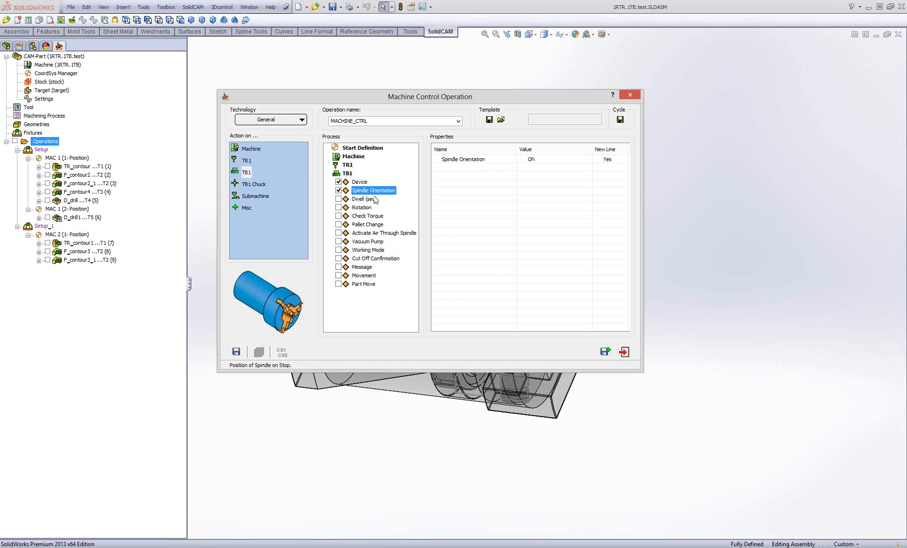
- Enable Working Mode for TB1 in MILLING mode and check the available mode choices
{"action": "left_click", "coordinate": [363, 251]}
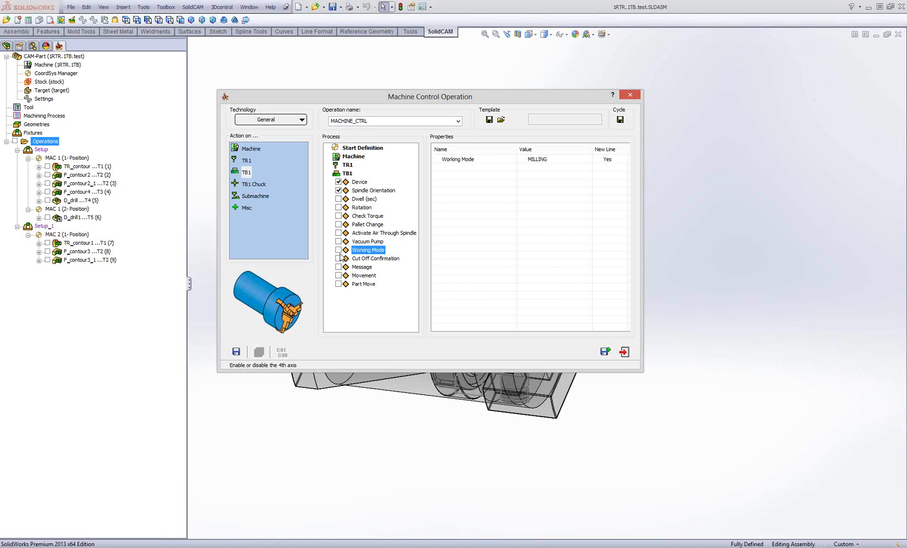
{"action": "left_click", "coordinate": [338, 249]}
{"action": "left_click", "coordinate": [538, 160]}
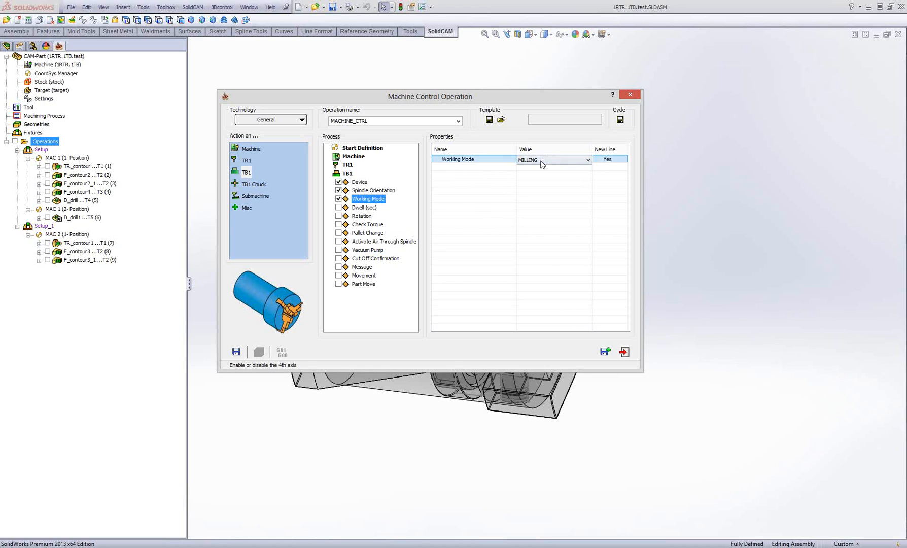
{"action": "left_click", "coordinate": [541, 160]}
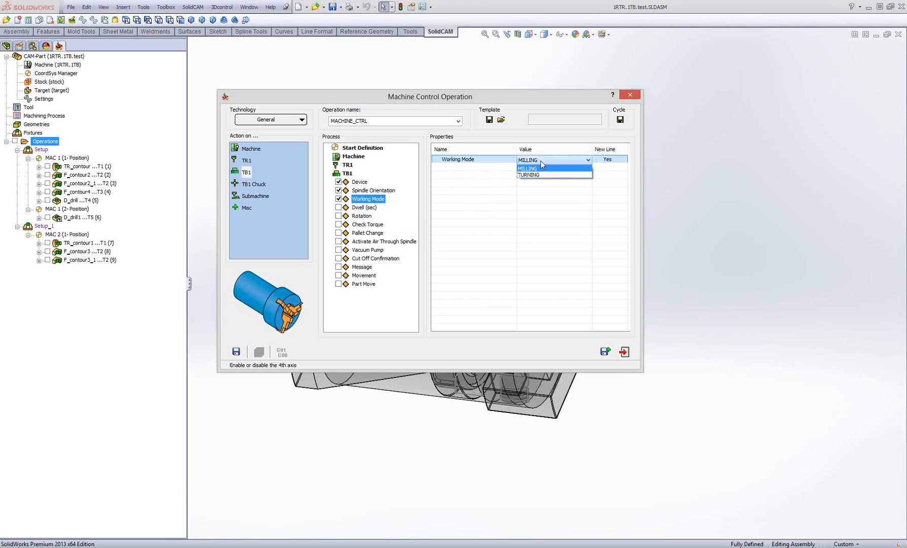
{"action": "left_click", "coordinate": [499, 244]}
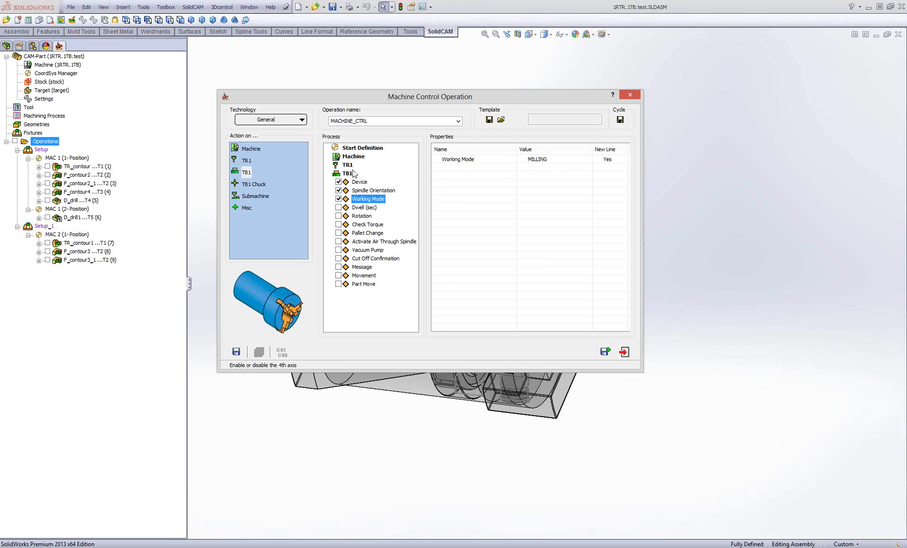
- View the Movement properties of TB1 and enable Movement for that device
{"action": "left_click", "coordinate": [356, 277]}
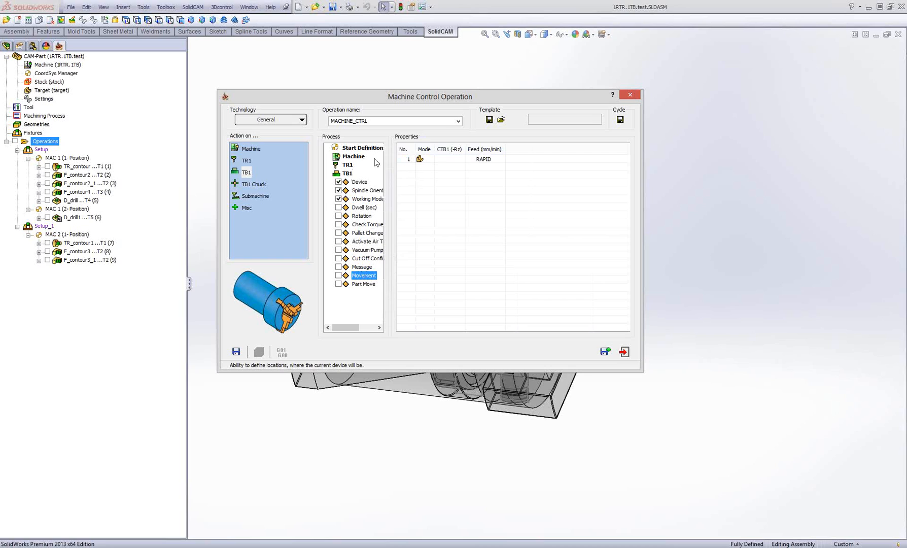
{"action": "left_click", "coordinate": [349, 174]}
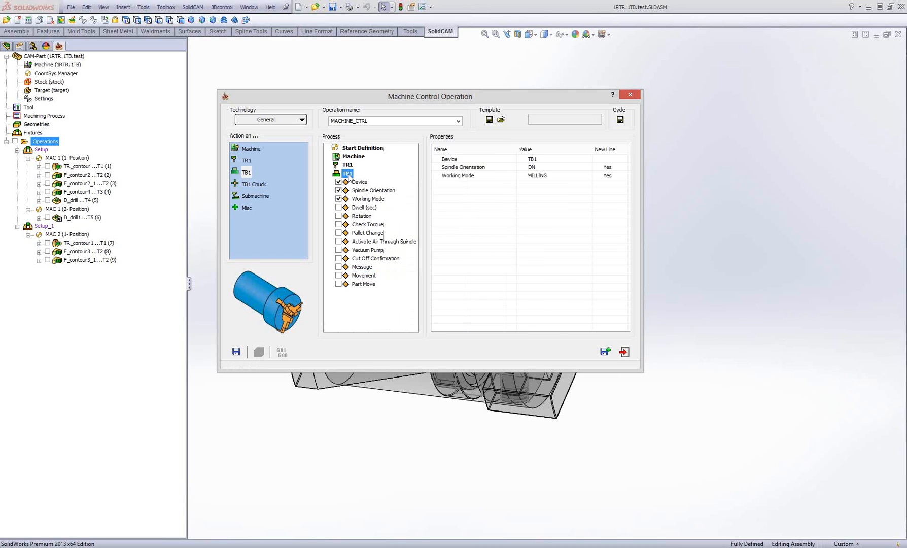
{"action": "left_click", "coordinate": [351, 276]}
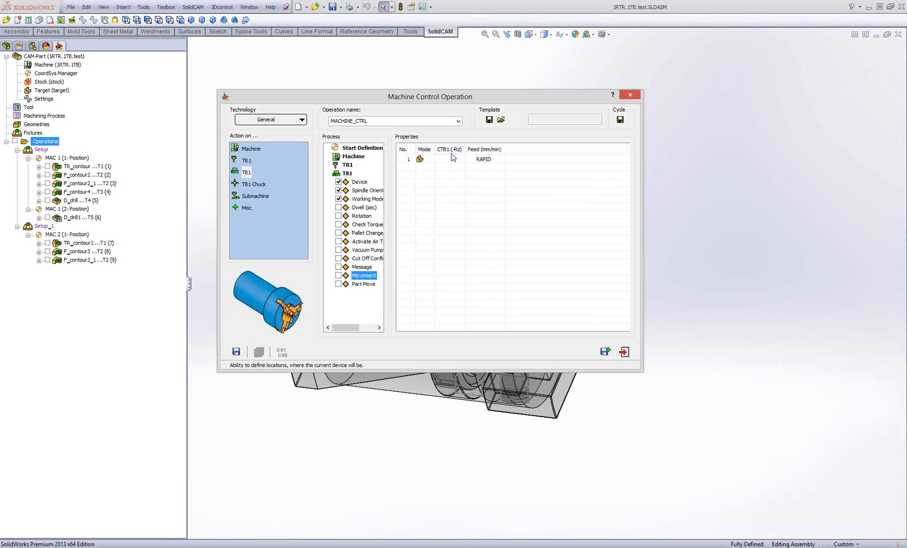
{"action": "left_click", "coordinate": [347, 165]}
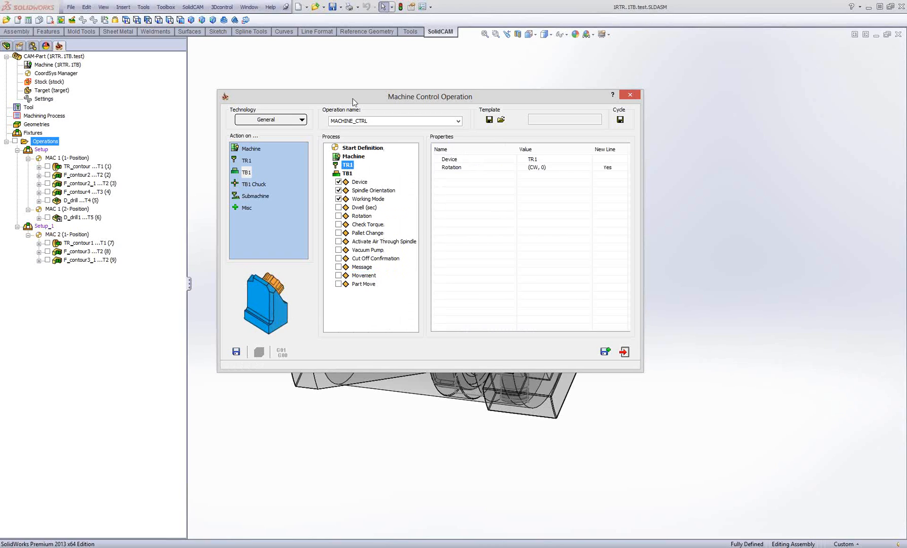
{"action": "left_click", "coordinate": [338, 275]}
- Enable Movement for TR1 and switch its first position from the part-based mode to the machine-based mode
{"action": "left_click", "coordinate": [347, 167]}
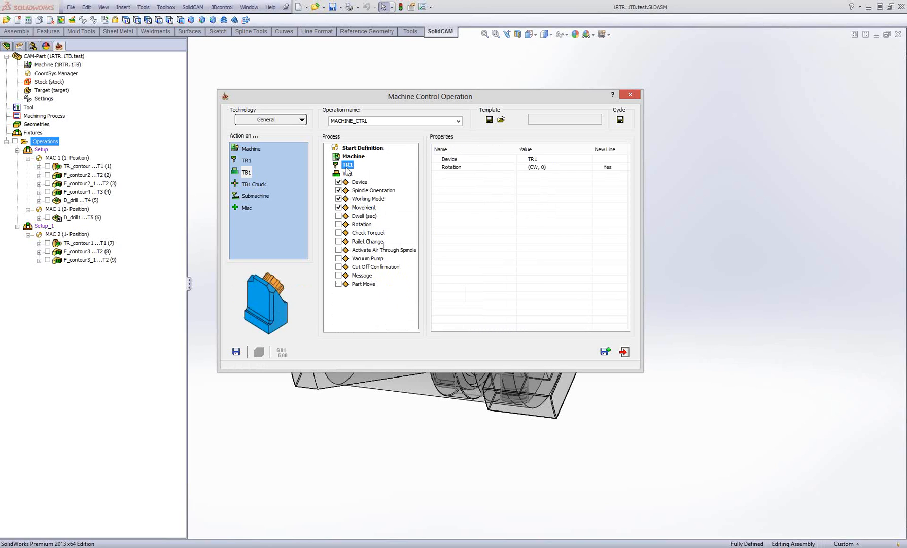
{"action": "left_click", "coordinate": [341, 285]}
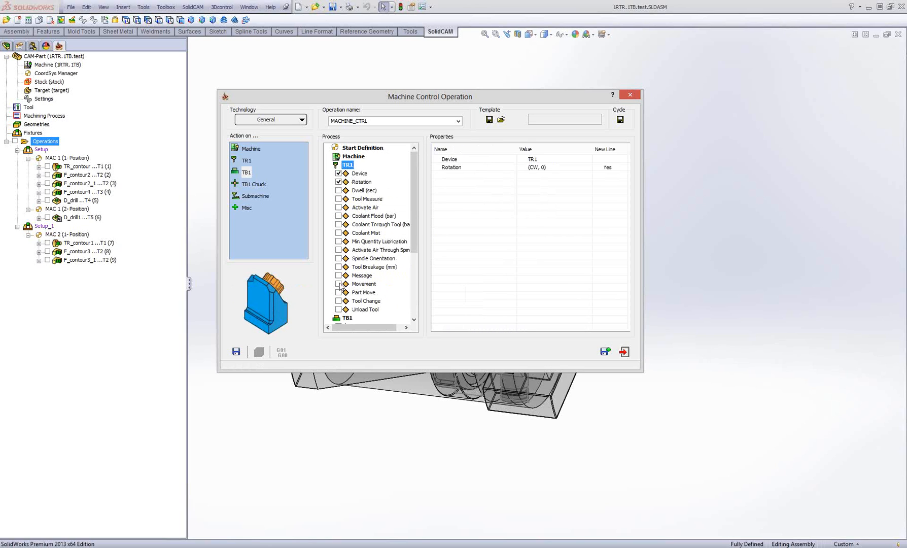
{"action": "left_click", "coordinate": [356, 284]}
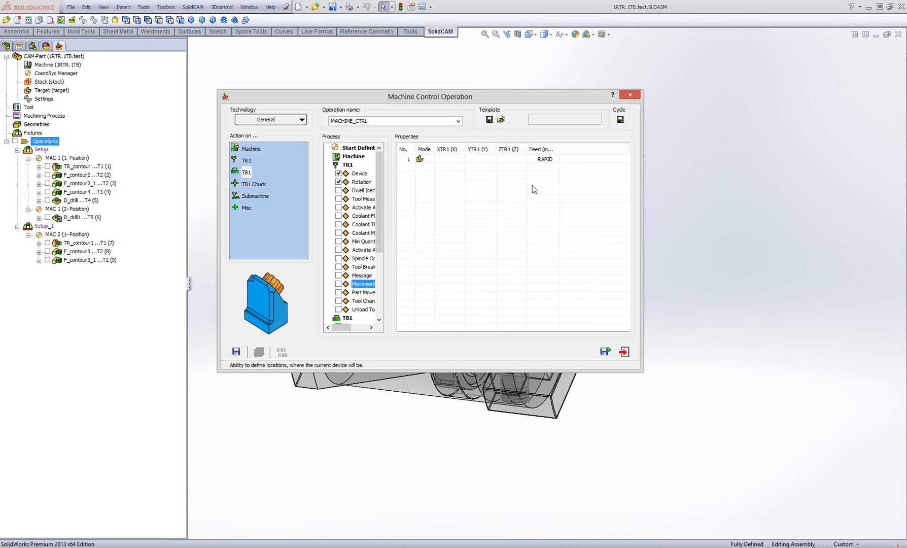
{"action": "left_click", "coordinate": [553, 162]}
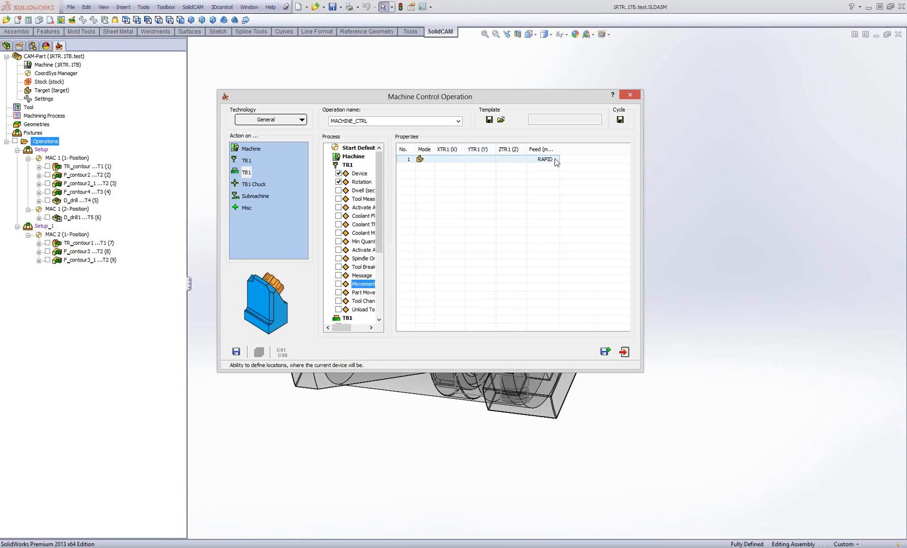
{"action": "left_click", "coordinate": [421, 161]}
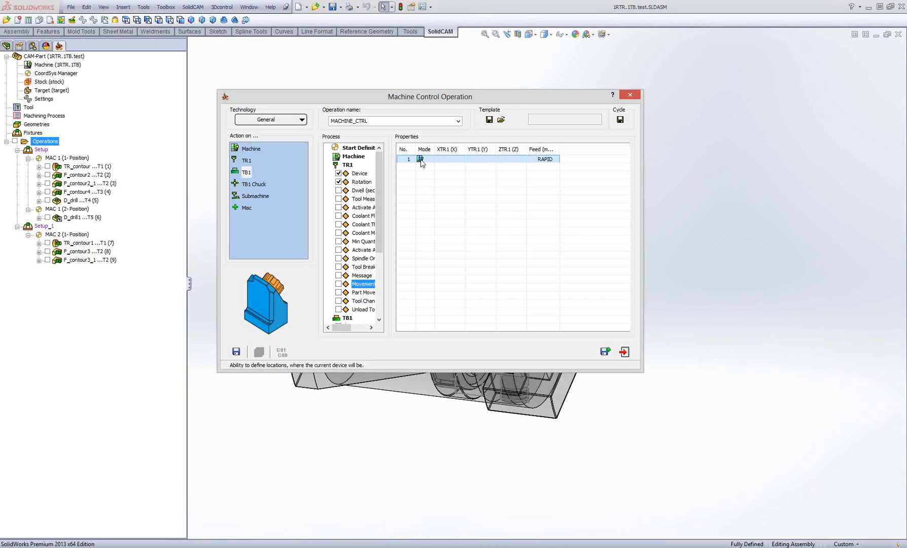
{"action": "double_click", "coordinate": [421, 160]}
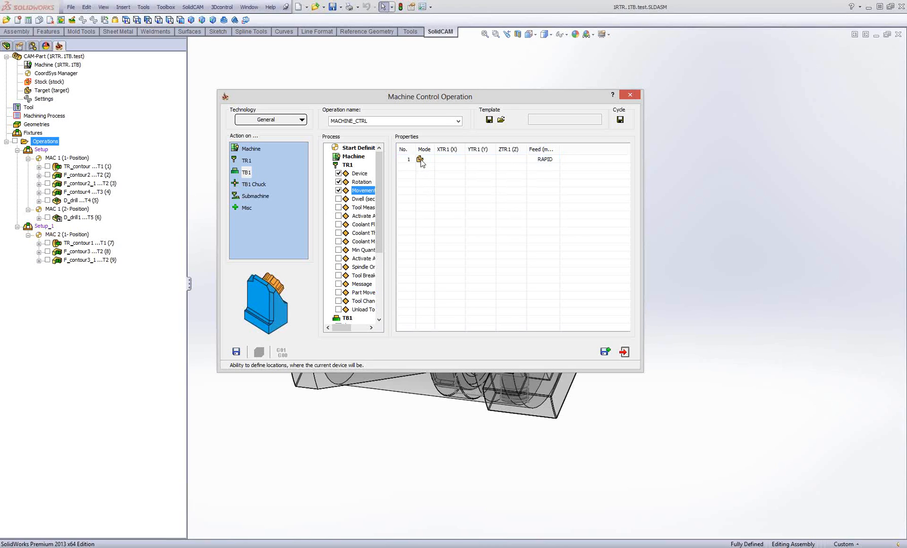
{"action": "left_click", "coordinate": [421, 161]}
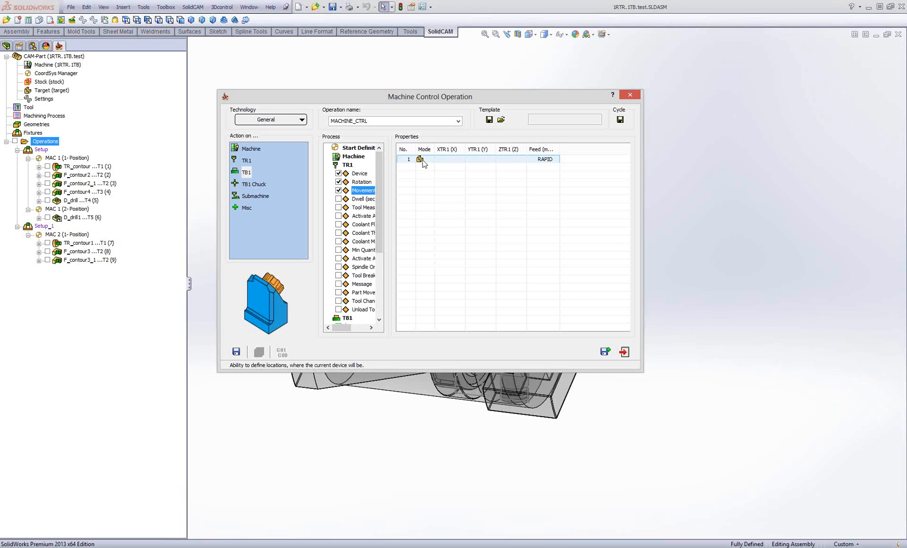
{"action": "left_click", "coordinate": [421, 160]}
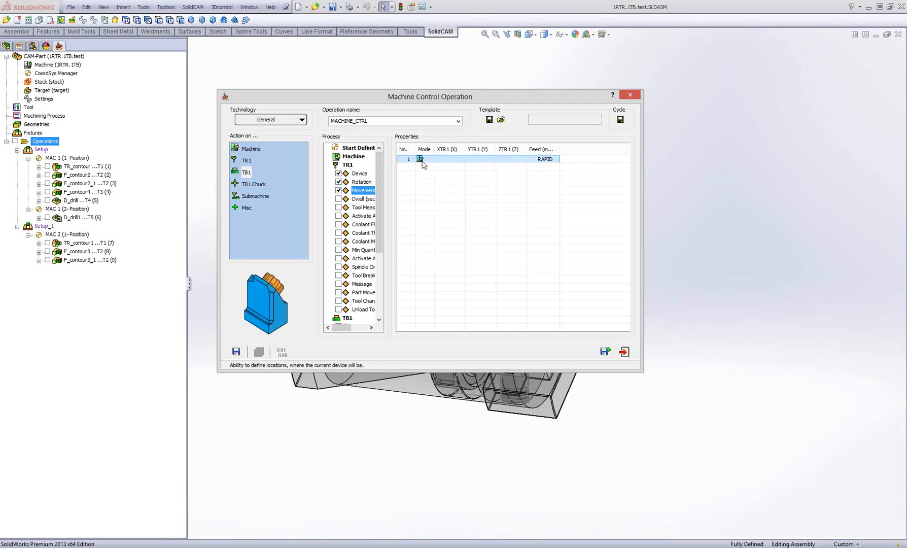
- Clear the RAPID feed setting for the first TR1 movement position
{"action": "left_click", "coordinate": [543, 159]}
{"action": "left_click", "coordinate": [555, 160]}
{"action": "left_click", "coordinate": [538, 176]}
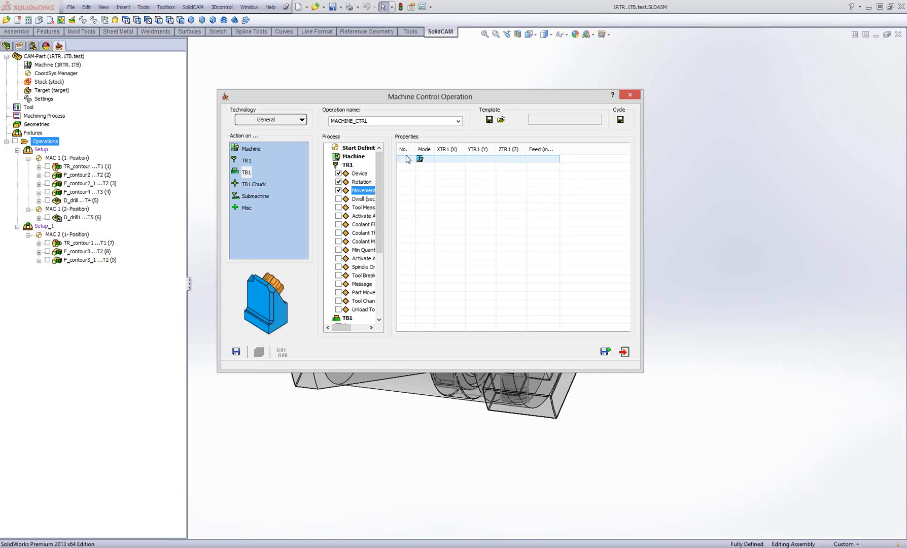
- Add a Submachine action to the process and enable its Movement
{"action": "left_click", "coordinate": [347, 165]}
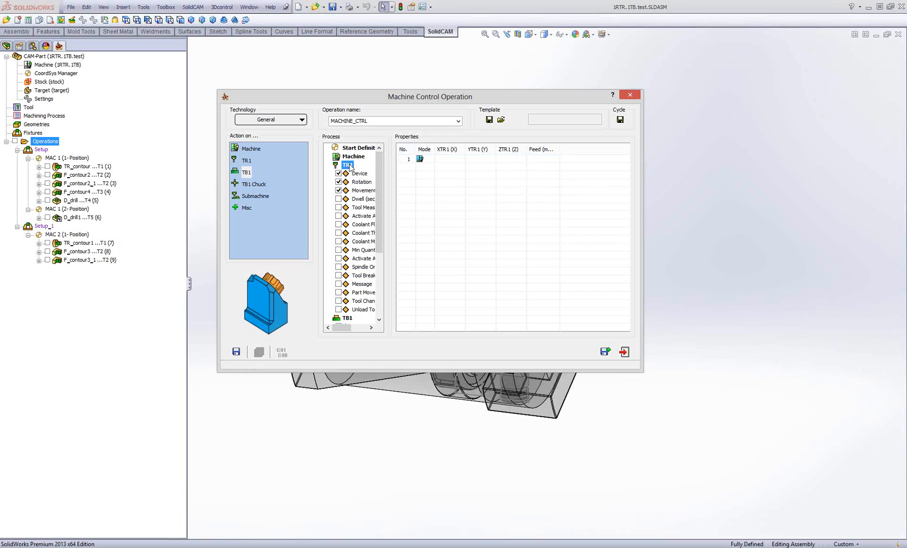
{"action": "left_click", "coordinate": [335, 174]}
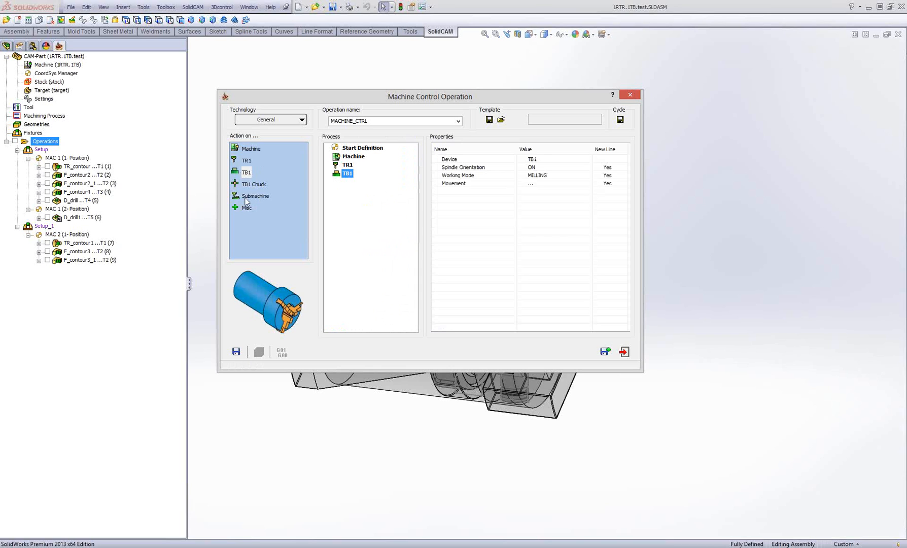
{"action": "left_click", "coordinate": [348, 205]}
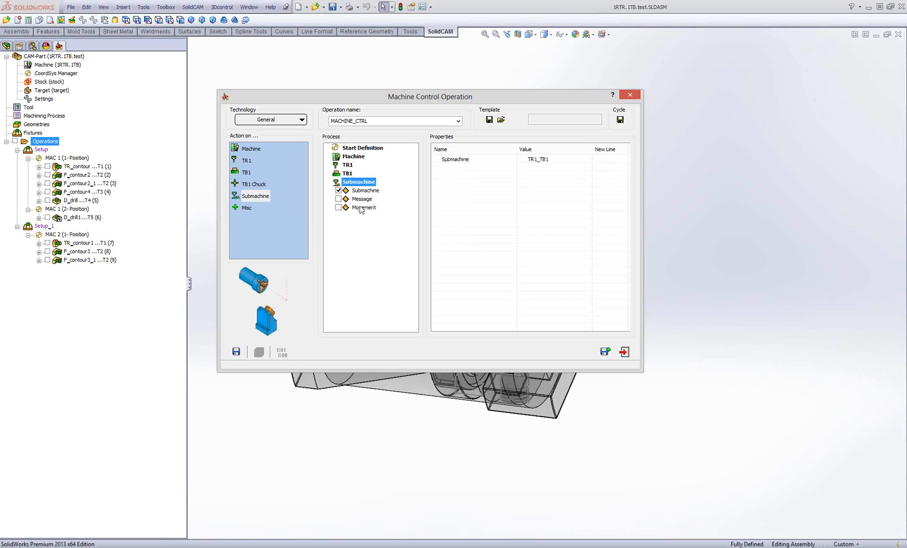
{"action": "left_click", "coordinate": [339, 207]}
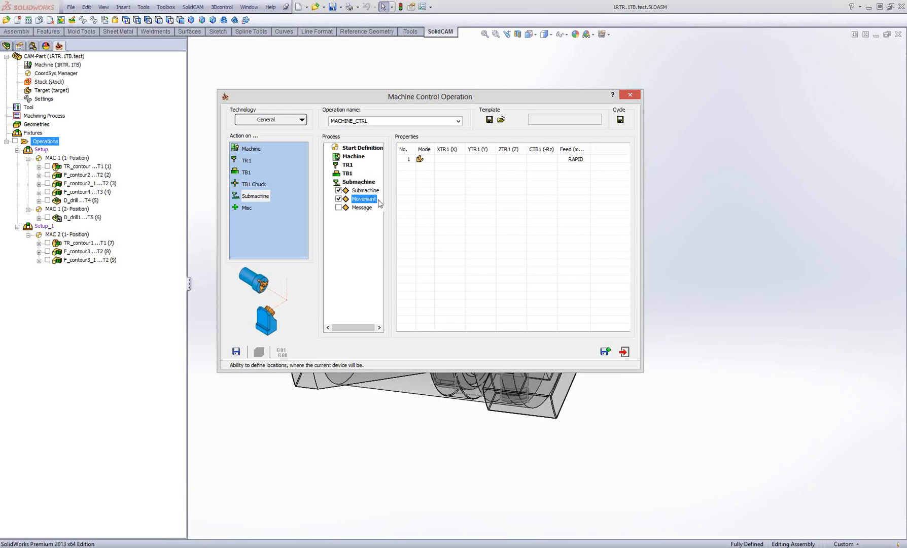
- Check which devices the Submachine combines and open the XTR1 (X) value of its first movement position
{"action": "left_click", "coordinate": [359, 182]}
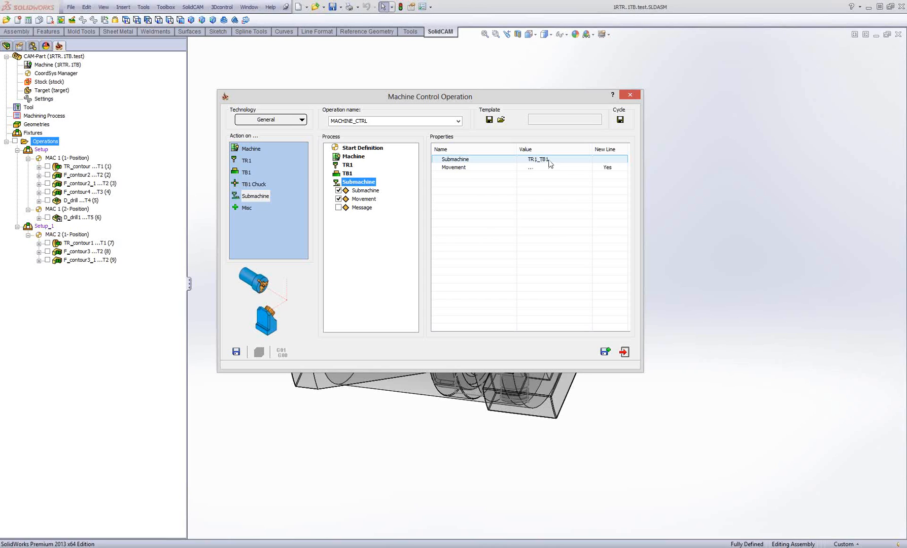
{"action": "left_click", "coordinate": [363, 199]}
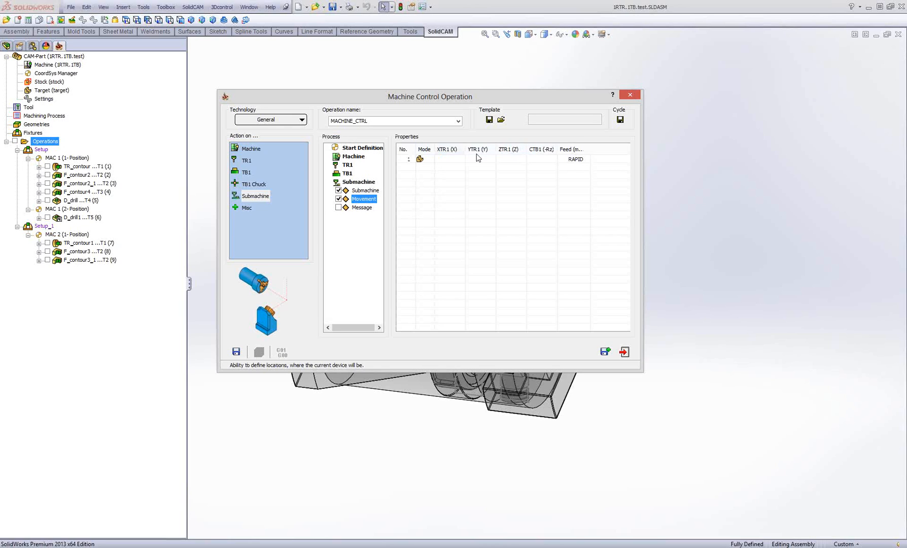
{"action": "left_click", "coordinate": [477, 157]}
{"action": "left_click", "coordinate": [457, 160]}
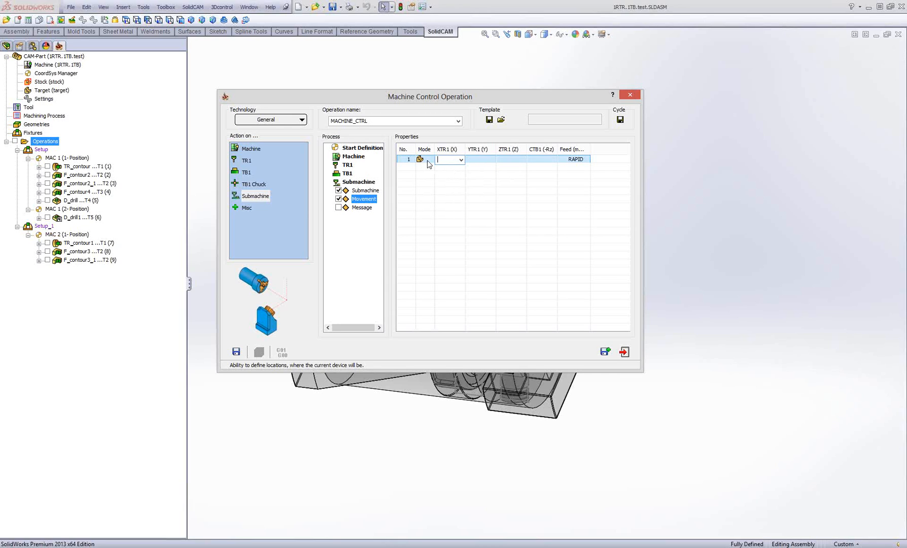
{"action": "left_click", "coordinate": [469, 179]}
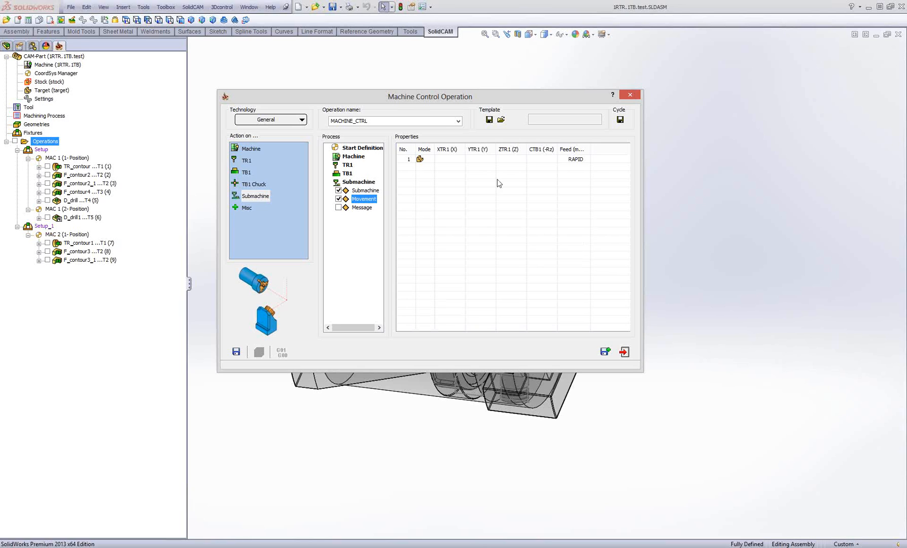
- Exit the Machine Control Operation without saving it
{"action": "left_click_drag", "start_coordinate": [404, 103], "coordinate": [392, 73]}
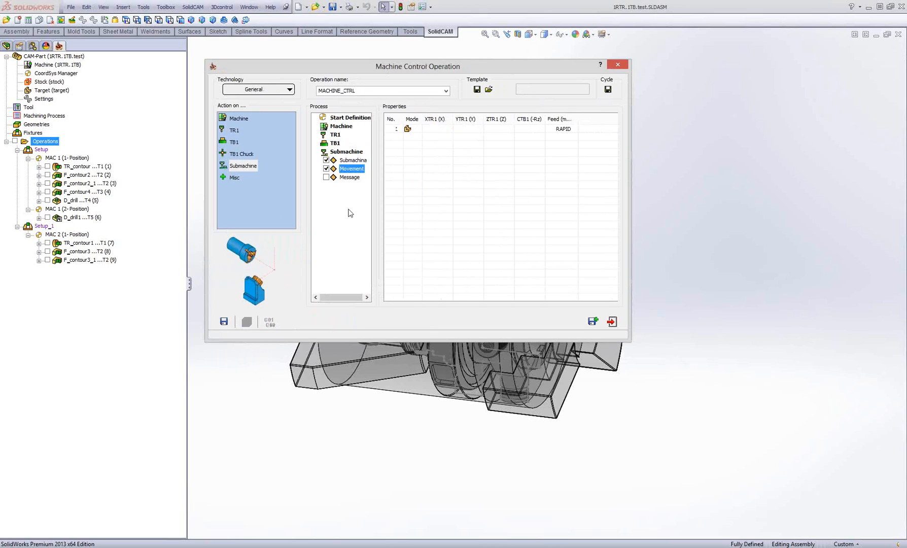
{"action": "left_click", "coordinate": [612, 321]}
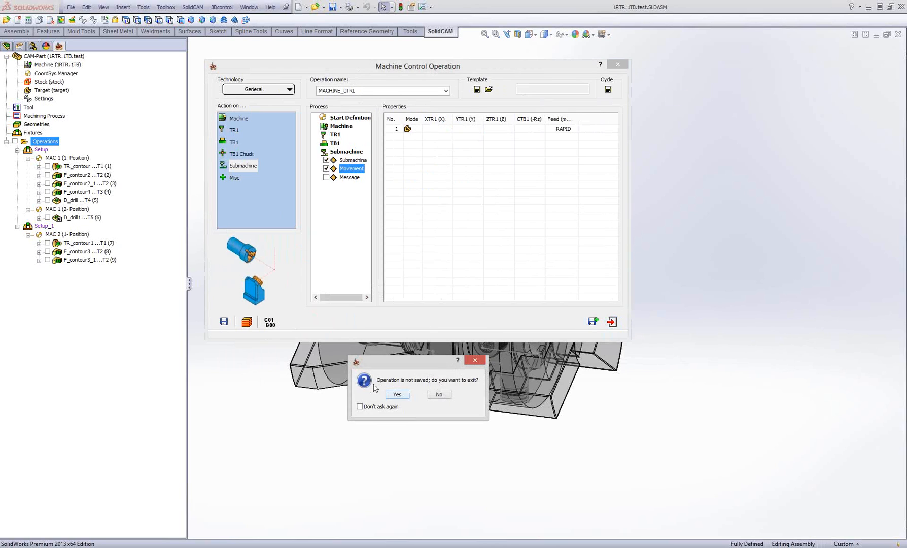
{"action": "left_click", "coordinate": [399, 395]}
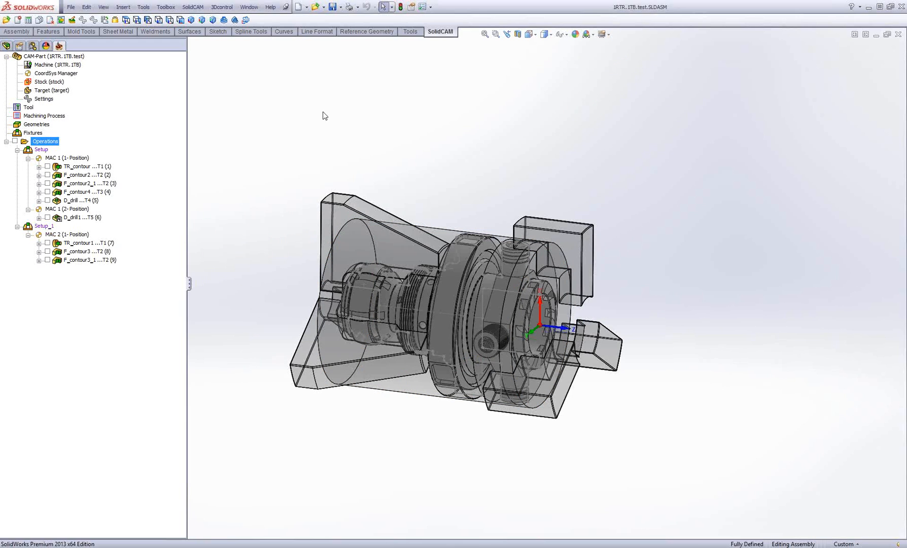
- Check the methods available for defining the stock and cancel out of its definition
{"action": "left_click", "coordinate": [47, 82]}
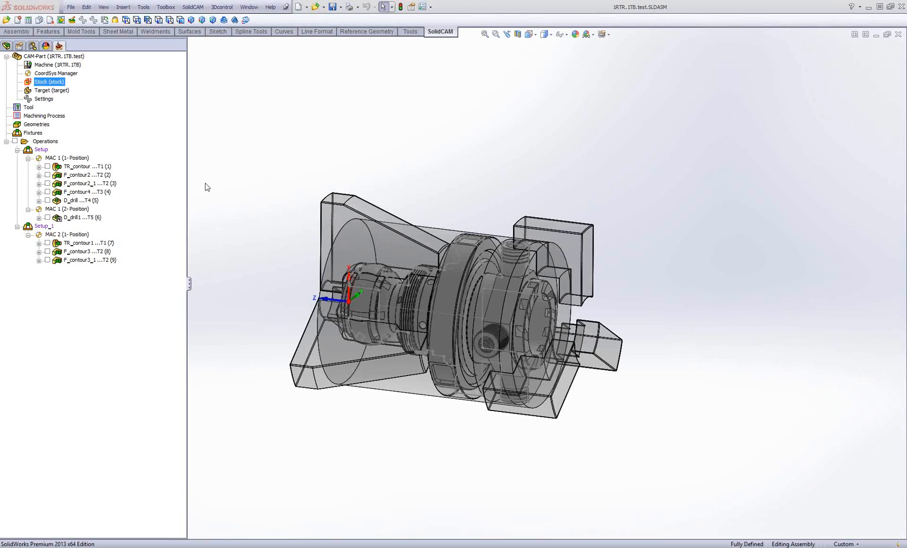
{"action": "double_click", "coordinate": [49, 81]}
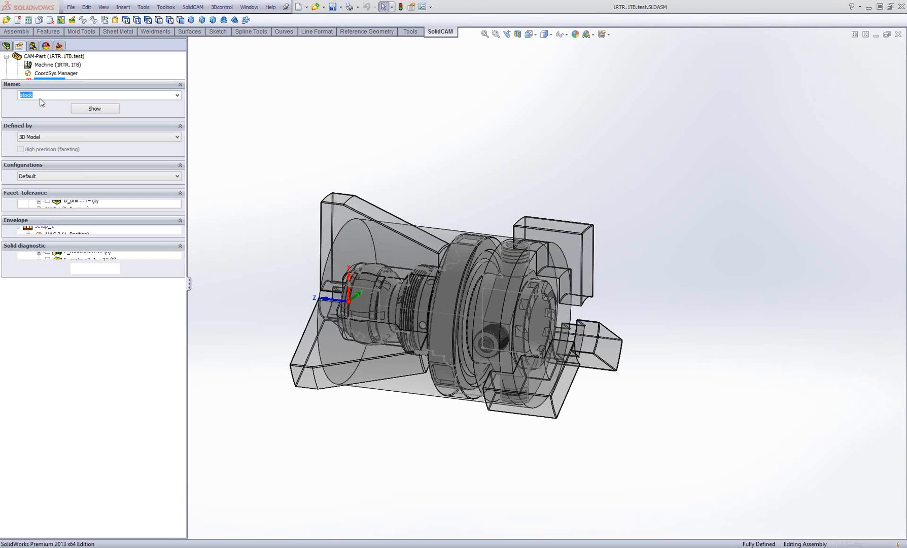
{"action": "left_click", "coordinate": [86, 138]}
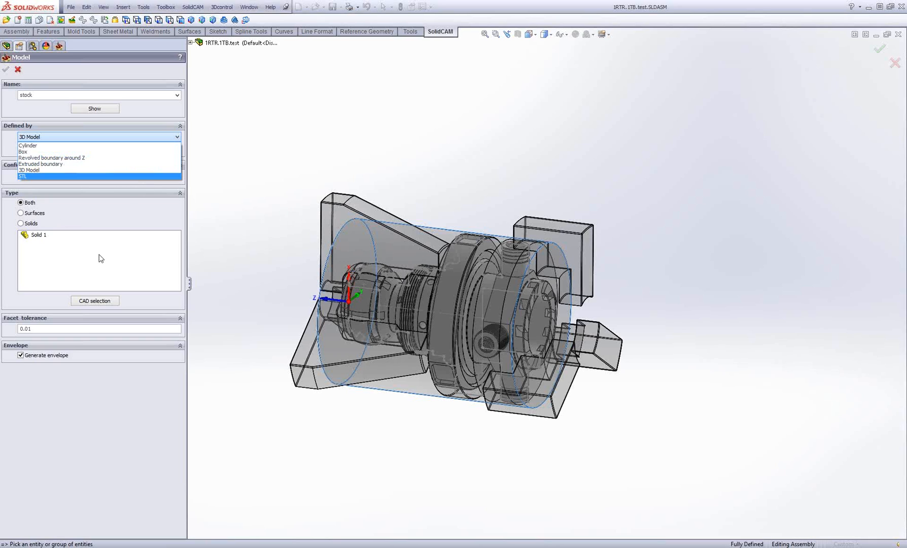
{"action": "left_click", "coordinate": [17, 71]}
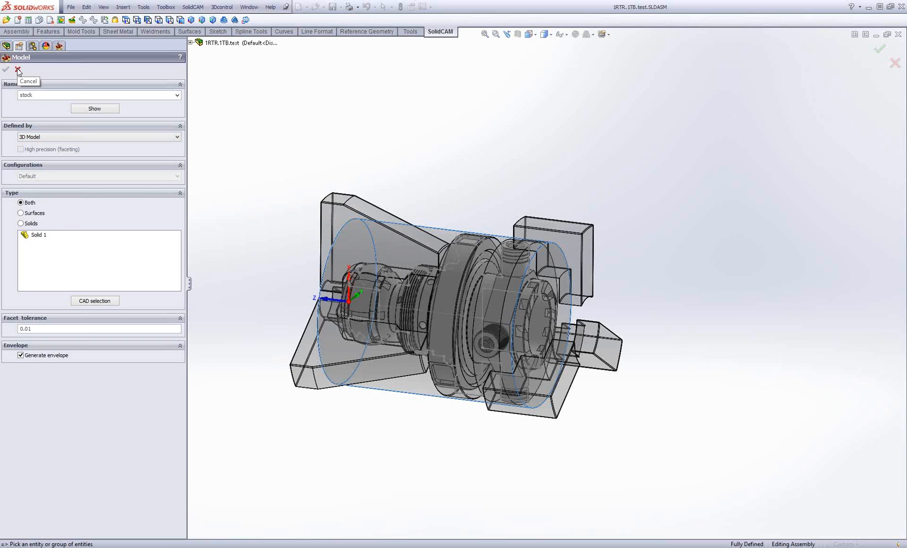
{"action": "left_click", "coordinate": [17, 70]}
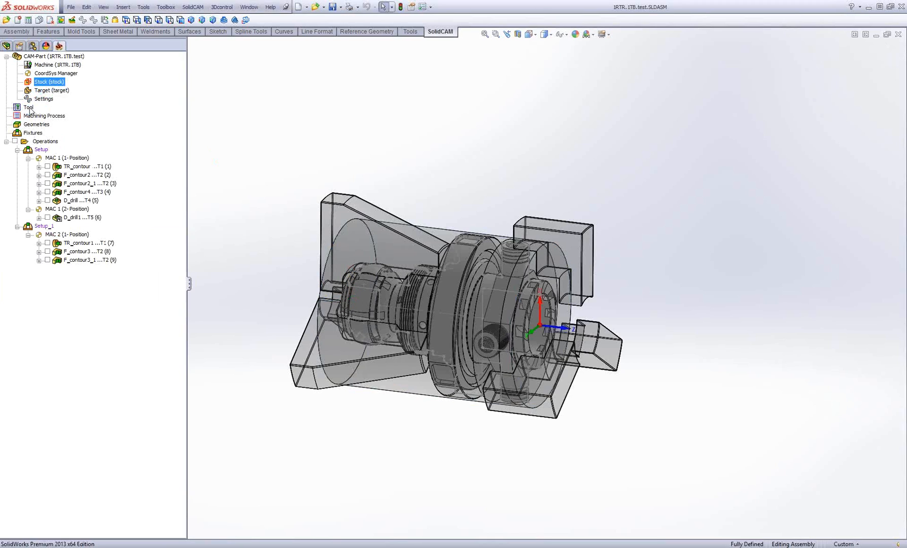
- Open the tool STL holders table and display the HSK A 63 ER16X100 holder as shaded
{"action": "left_click", "coordinate": [198, 10]}
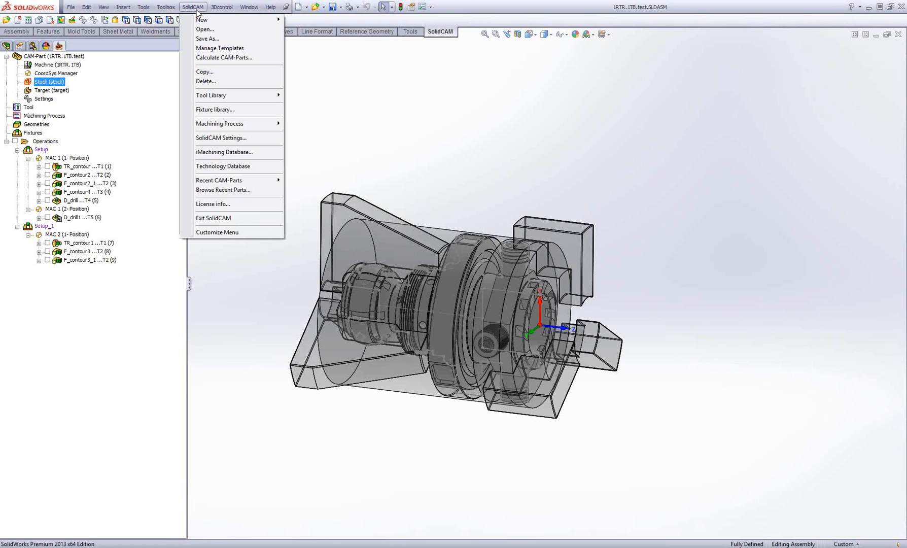
{"action": "mouse_move", "coordinate": [204, 100]}
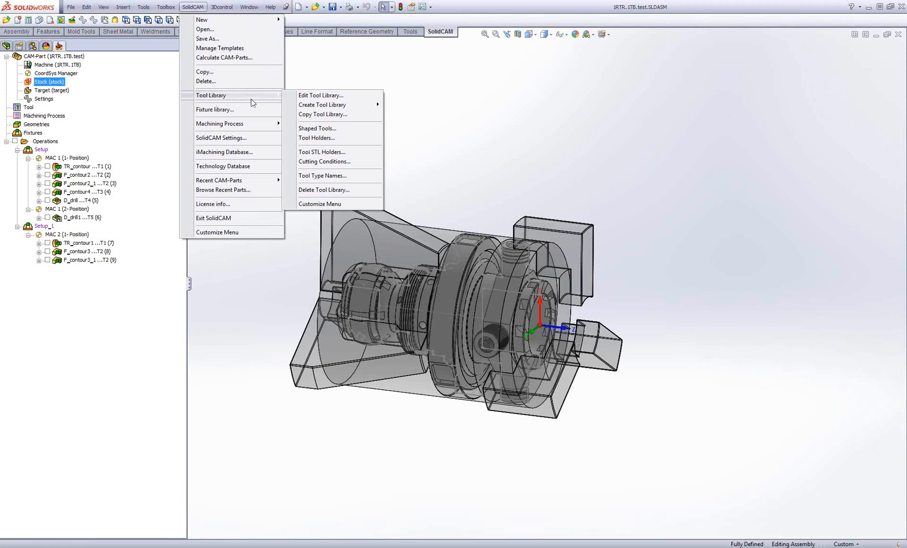
{"action": "left_click", "coordinate": [315, 153]}
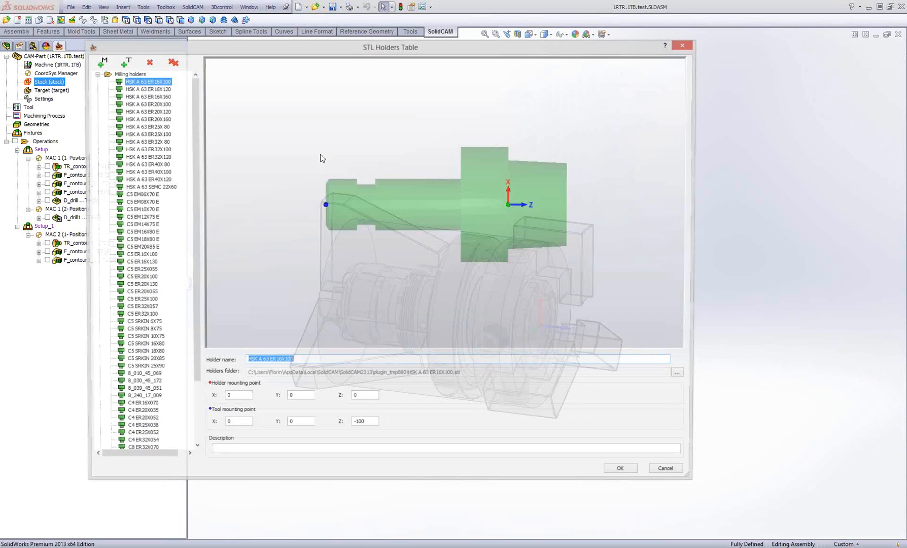
{"action": "right_click", "coordinate": [341, 134]}
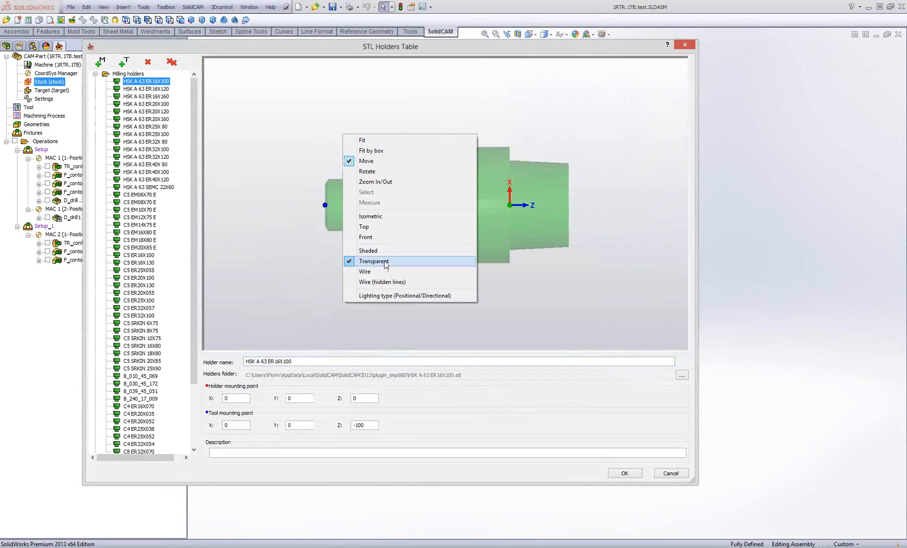
{"action": "left_click", "coordinate": [385, 252]}
- Examine the HSK A 63 ER16X100 holder model and its mounting points from several angles
{"action": "left_click_drag", "start_coordinate": [314, 176], "coordinate": [391, 183]}
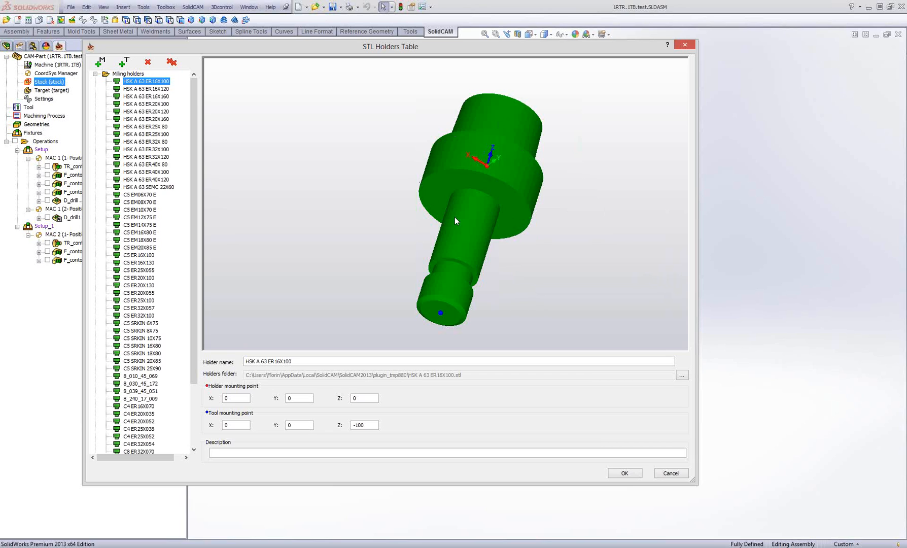
{"action": "middle_click_drag", "start_coordinate": [406, 186], "coordinate": [395, 193]}
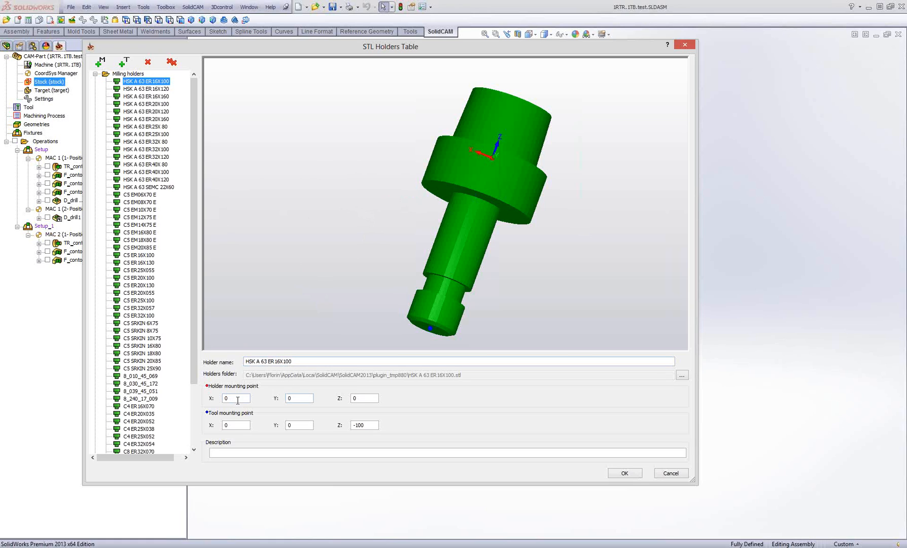
{"action": "middle_click_drag", "start_coordinate": [359, 232], "coordinate": [367, 221]}
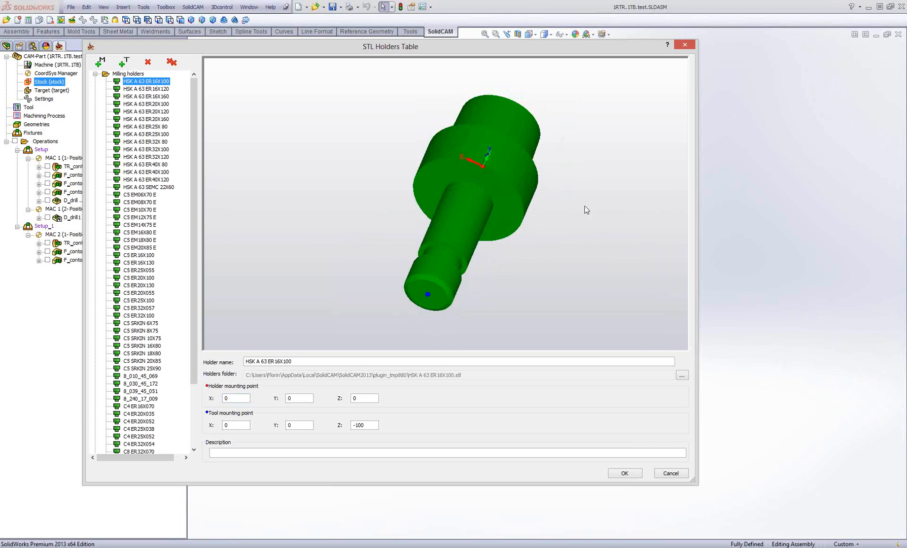
{"action": "middle_click_drag", "start_coordinate": [584, 205], "coordinate": [581, 230]}
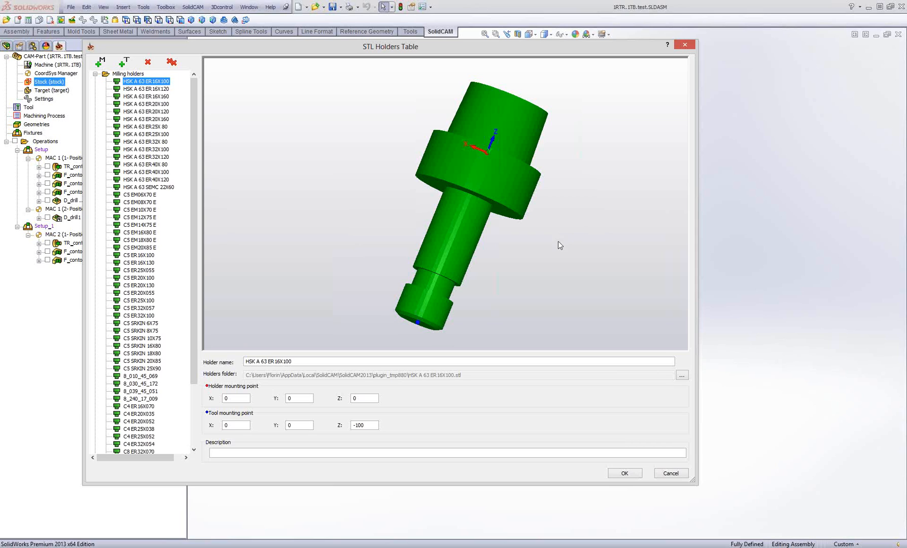
{"action": "mouse_move", "coordinate": [550, 256]}
{"action": "middle_mouse_down"}
{"action": "mouse_move", "coordinate": [551, 234]}
{"action": "mouse_move", "coordinate": [543, 263]}
{"action": "mouse_move", "coordinate": [550, 238]}
{"action": "mouse_move", "coordinate": [549, 248]}
{"action": "middle_mouse_up"}
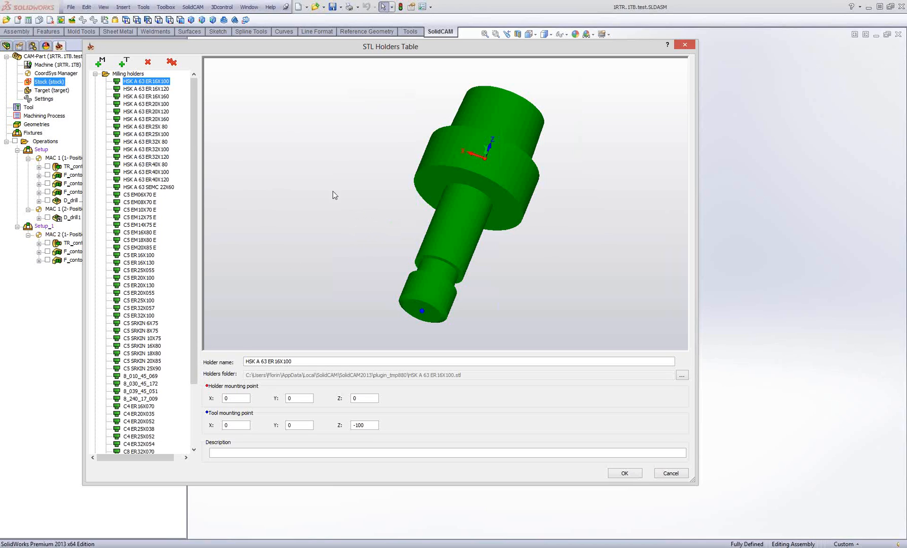
{"action": "middle_click_drag", "start_coordinate": [391, 279], "coordinate": [474, 293]}
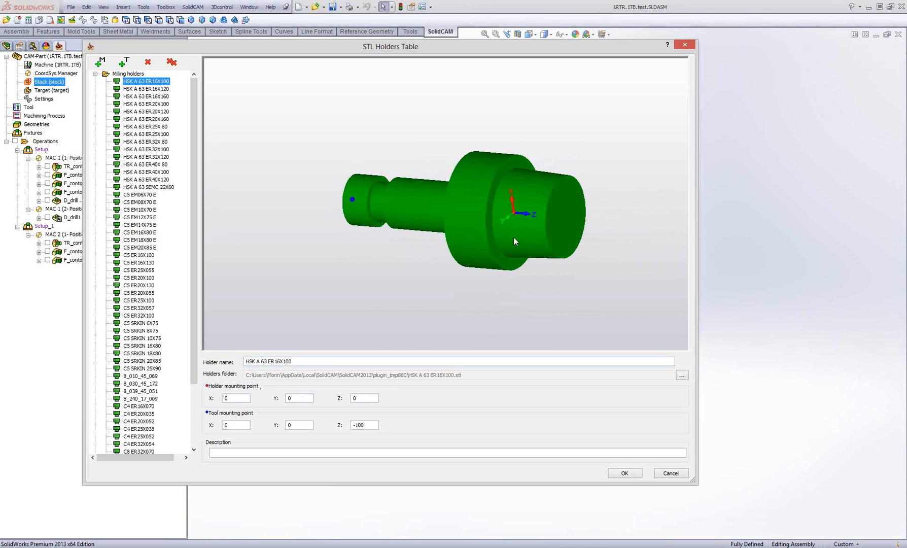
{"action": "middle_click_drag", "start_coordinate": [513, 237], "coordinate": [525, 237]}
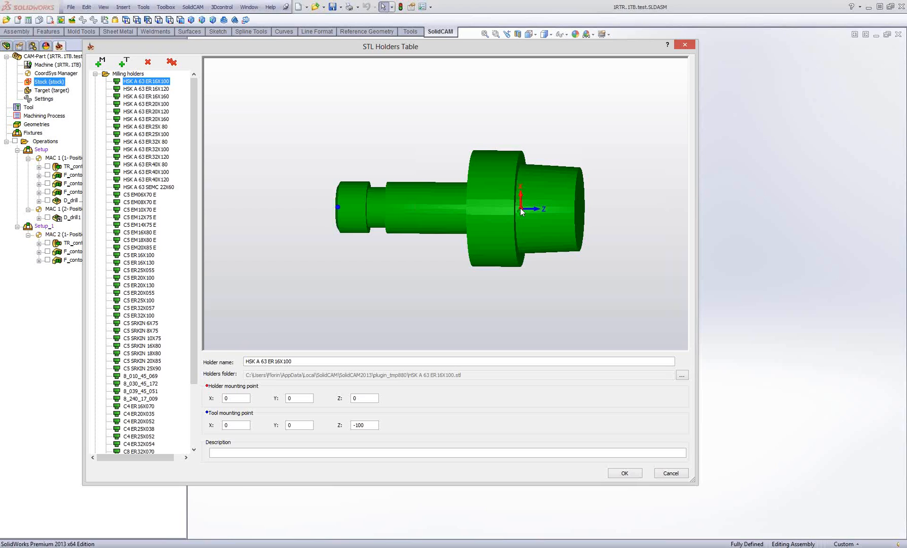
{"action": "middle_click_drag", "start_coordinate": [534, 219], "coordinate": [530, 219]}
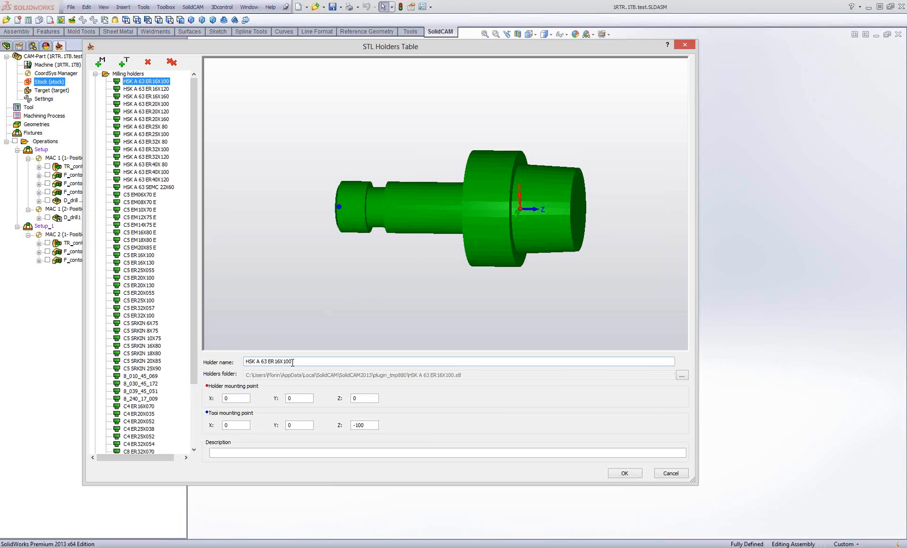
{"action": "mouse_move", "coordinate": [353, 220]}
{"action": "left_mouse_down"}
{"action": "mouse_move", "coordinate": [338, 204]}
{"action": "mouse_move", "coordinate": [364, 225]}
{"action": "left_mouse_up"}
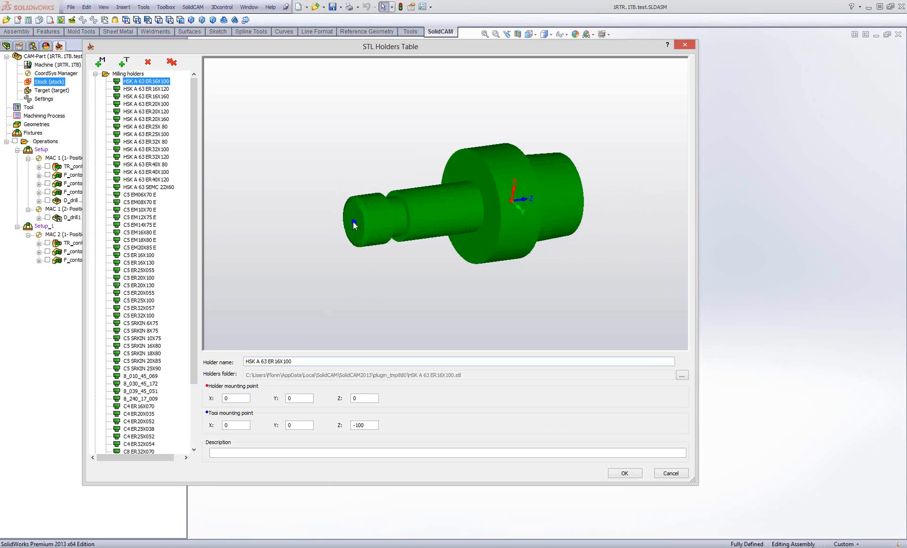
- Compare the holder mounting point's X, Y and Z coordinates with its location on the model
{"action": "double_click", "coordinate": [239, 398]}
{"action": "key", "text": "Tab"}
{"action": "key", "text": "Tab"}
{"action": "left_click_drag", "start_coordinate": [518, 288], "coordinate": [495, 221]}
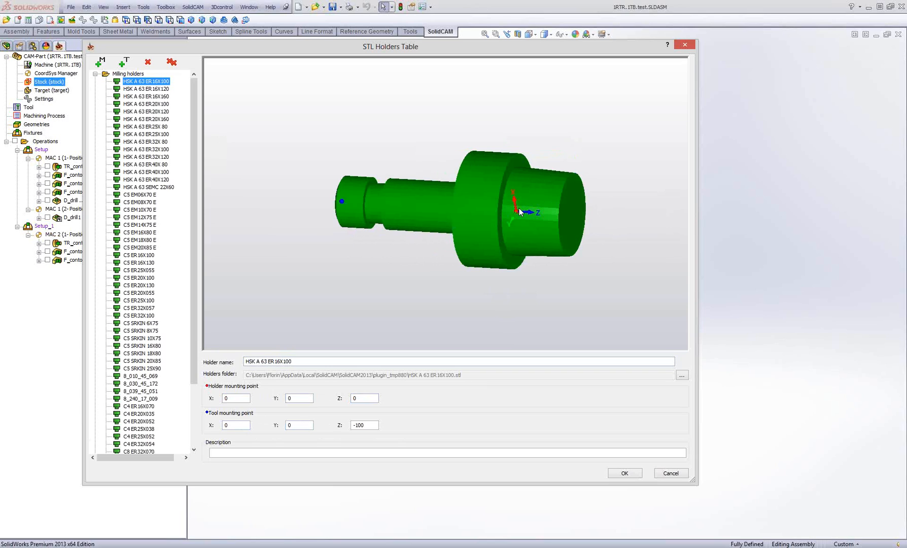
{"action": "mouse_move", "coordinate": [460, 269]}
{"action": "left_mouse_down"}
{"action": "mouse_move", "coordinate": [470, 228]}
{"action": "mouse_move", "coordinate": [452, 250]}
{"action": "mouse_move", "coordinate": [440, 244]}
{"action": "mouse_move", "coordinate": [475, 256]}
{"action": "mouse_move", "coordinate": [443, 252]}
{"action": "mouse_move", "coordinate": [452, 245]}
{"action": "mouse_move", "coordinate": [459, 259]}
{"action": "left_mouse_up"}
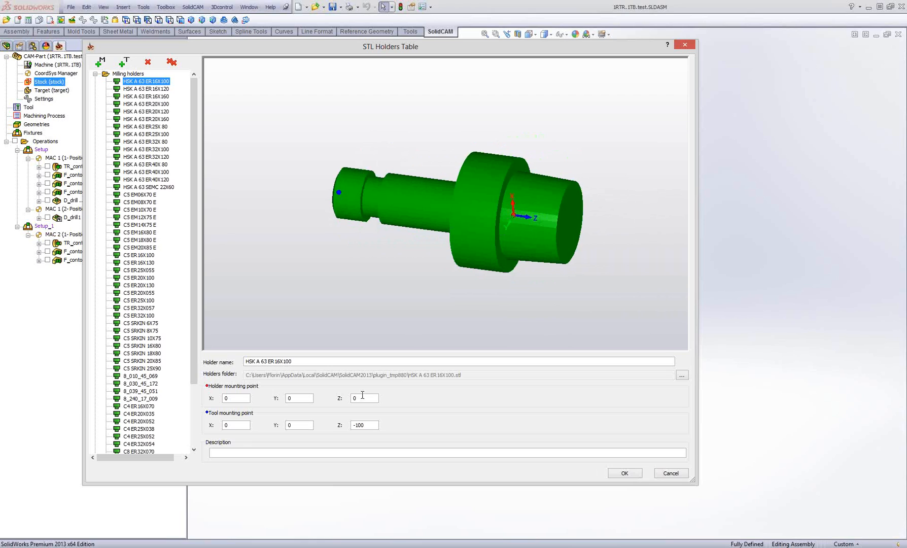
- Try shifting the holder mounting point to X -15 and Z 24, offsetting its Y coordinate as well
{"action": "left_click", "coordinate": [237, 400]}
{"action": "left_click", "coordinate": [374, 399]}
{"action": "type", "text": "24"}
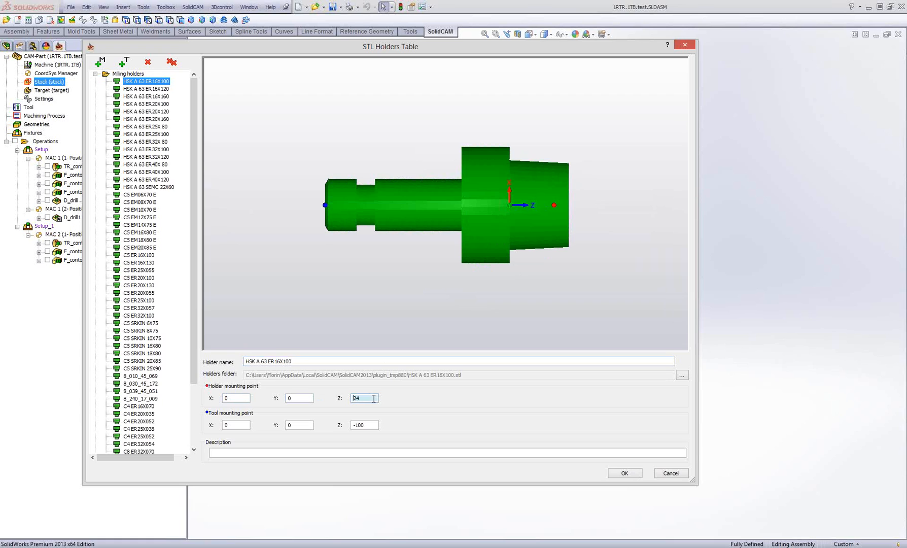
{"action": "middle_click_drag", "start_coordinate": [514, 290], "coordinate": [482, 308]}
{"action": "left_click", "coordinate": [307, 400]}
{"action": "type", "text": "7"}
{"action": "left_click", "coordinate": [237, 399]}
{"action": "type", "text": "-13"}
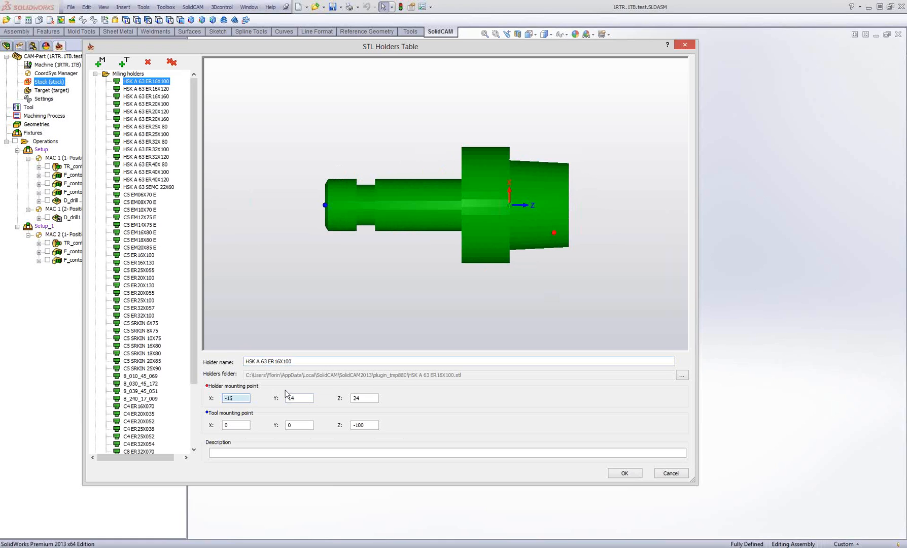
- Reset the holder mounting point's X, Y and Z to 0 and check the tool mounting point on the model
{"action": "left_click_drag", "start_coordinate": [243, 401], "coordinate": [207, 403]}
{"action": "type", "text": "0"}
{"action": "double_click", "coordinate": [354, 399]}
{"action": "type", "text": "0"}
{"action": "left_click_drag", "start_coordinate": [310, 399], "coordinate": [262, 401]}
{"action": "type", "text": "0"}
{"action": "left_click_drag", "start_coordinate": [303, 426], "coordinate": [288, 425]}
{"action": "left_click_drag", "start_coordinate": [338, 246], "coordinate": [340, 224]}
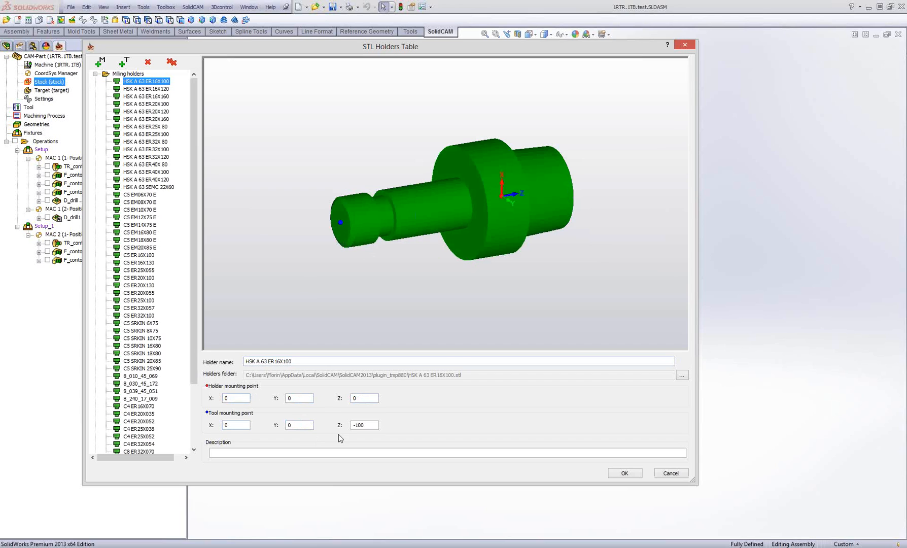
- Preview the HSK A 63 ER16X120, C5 EM06X70 E, C5 EM14X75 E and C5 ER16X100 milling holders with their mounting points
{"action": "left_click", "coordinate": [137, 89]}
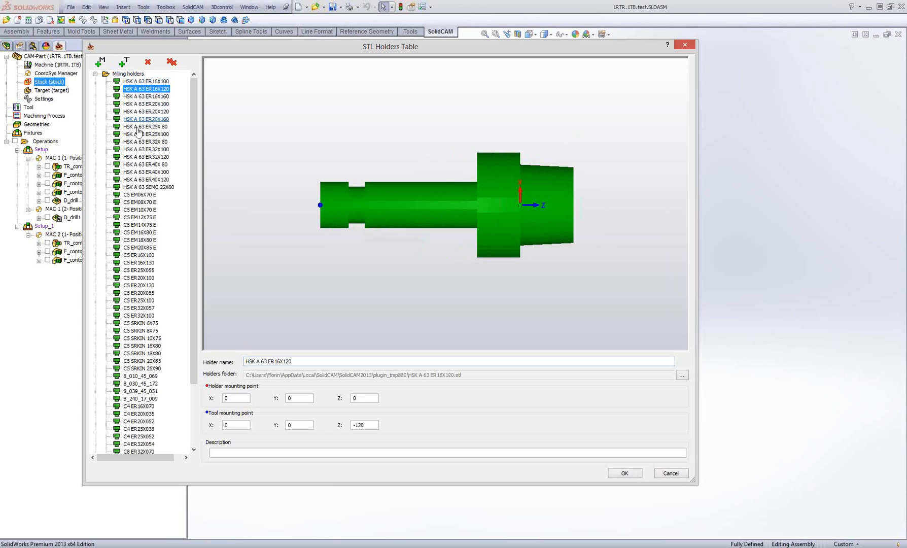
{"action": "left_click", "coordinate": [138, 195]}
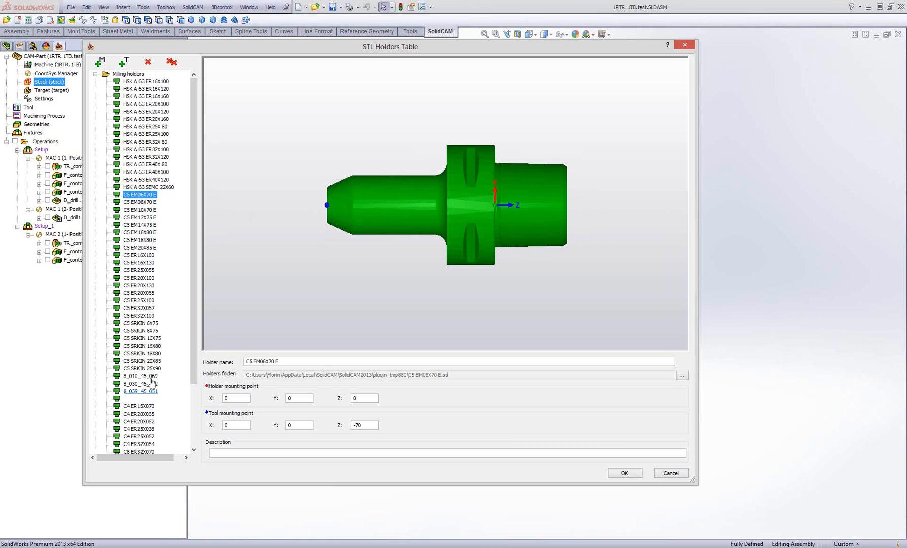
{"action": "left_click", "coordinate": [140, 225]}
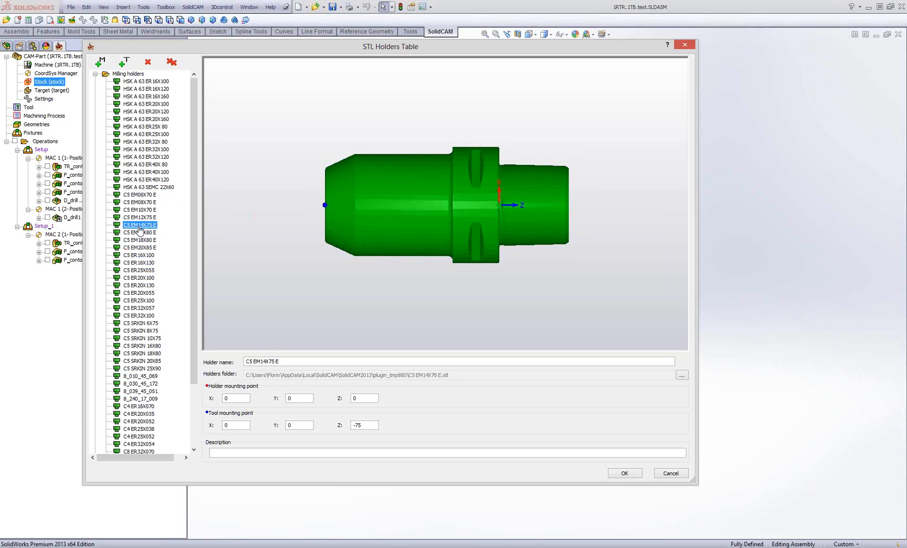
{"action": "left_click", "coordinate": [139, 255]}
{"action": "left_click_drag", "start_coordinate": [355, 197], "coordinate": [343, 255]}
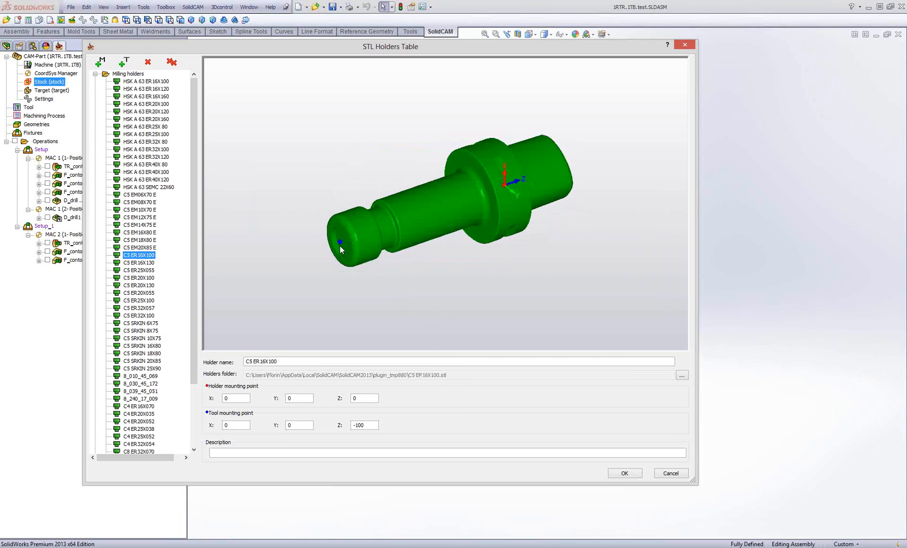
{"action": "left_click_drag", "start_coordinate": [399, 242], "coordinate": [480, 229]}
- Preview the C5 SRKIN 8X75, C4 ER20X052 and C8 ER40X100 milling holders
{"action": "left_click", "coordinate": [141, 331]}
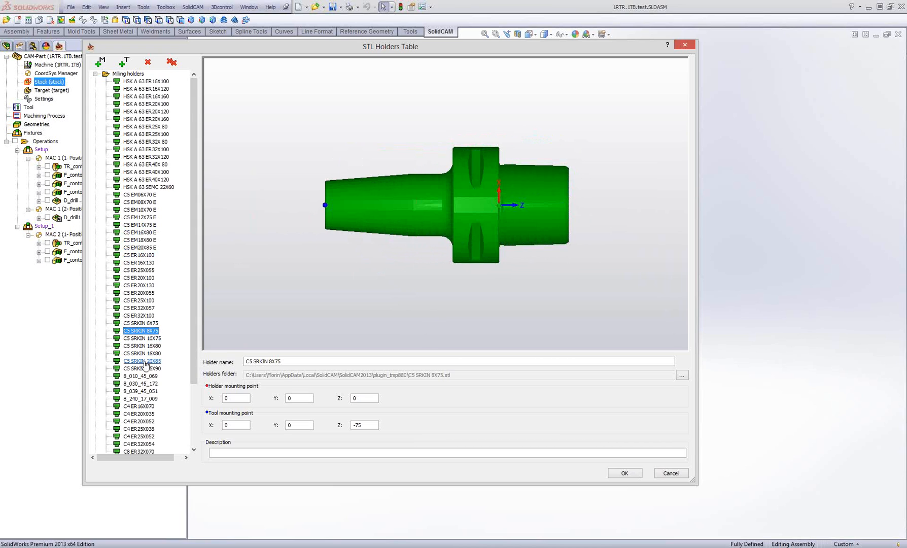
{"action": "scroll", "coordinate": [146, 364], "scroll_direction": "down", "scroll_amount": 4}
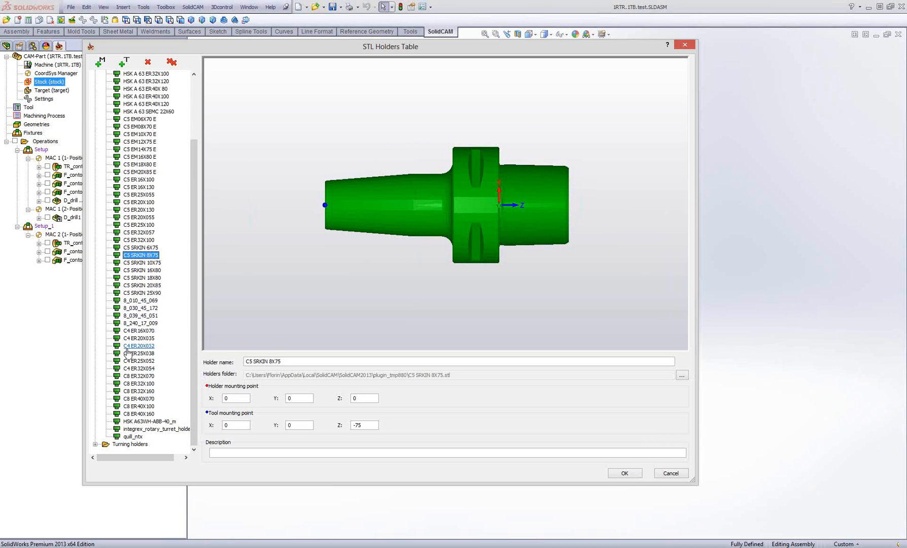
{"action": "left_click", "coordinate": [133, 346]}
{"action": "left_click", "coordinate": [137, 406]}
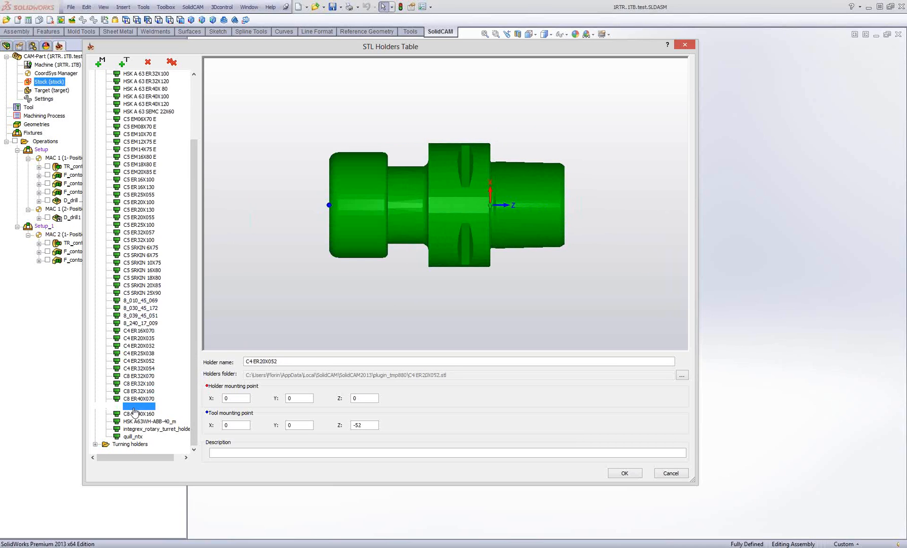
- Examine the quill_ntx holder model and its mounting points from several angles
{"action": "left_click", "coordinate": [131, 438]}
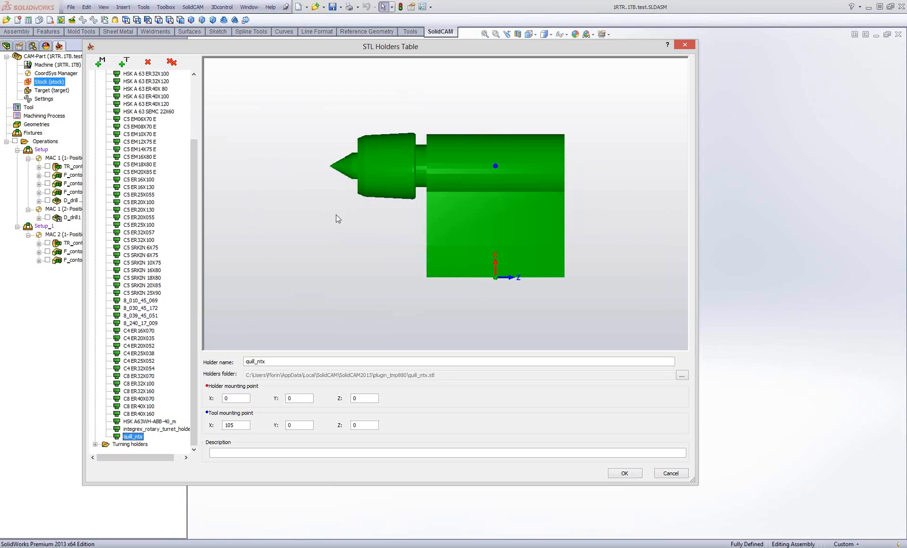
{"action": "left_click_drag", "start_coordinate": [387, 244], "coordinate": [418, 223]}
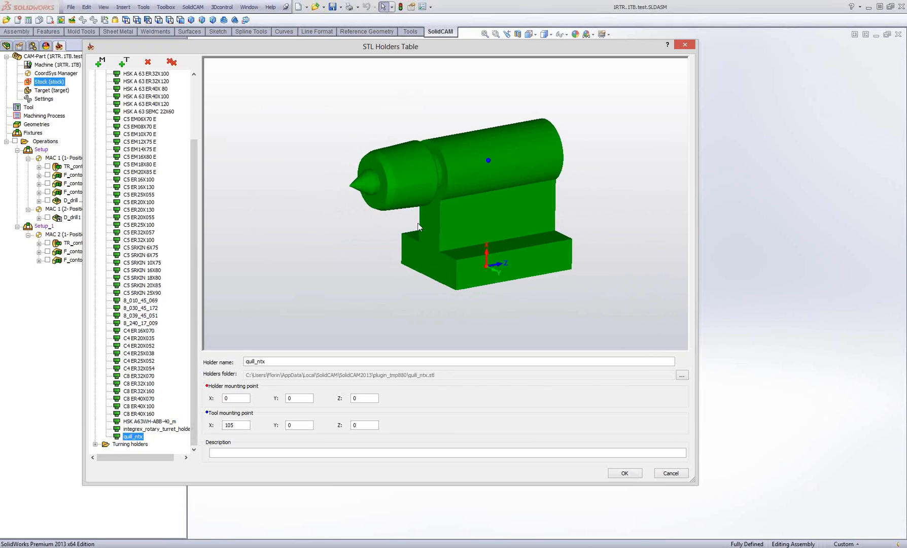
{"action": "left_click_drag", "start_coordinate": [455, 192], "coordinate": [492, 208]}
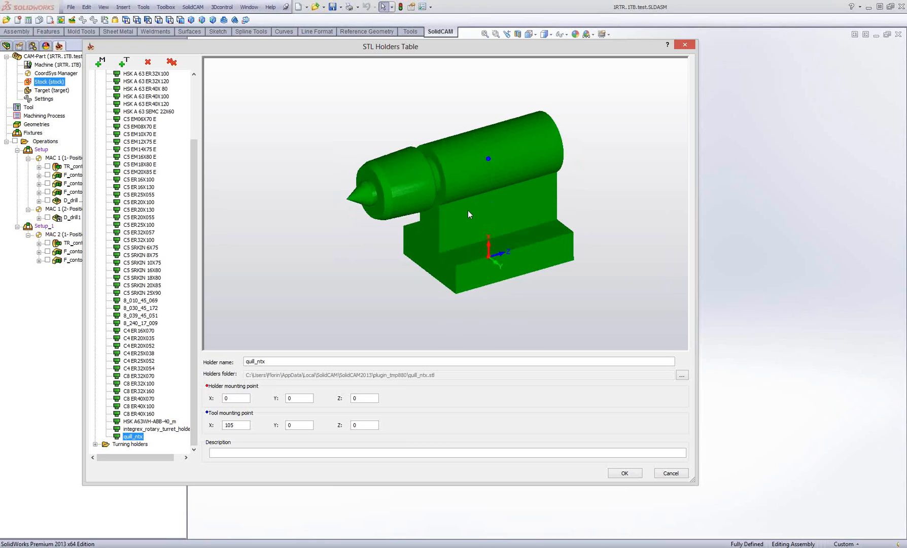
{"action": "left_click_drag", "start_coordinate": [481, 220], "coordinate": [482, 219]}
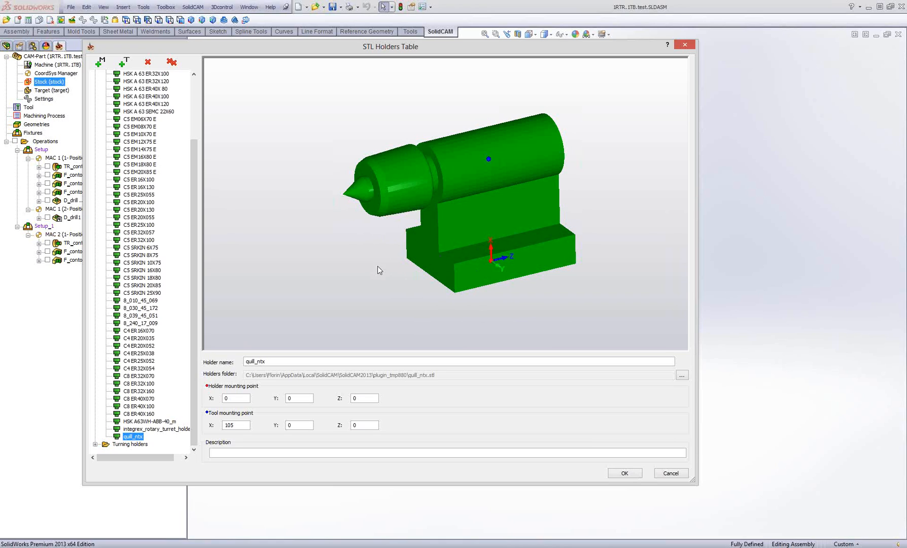
- Open the turning holders group and examine the A16M PWLNL-06_UT holder's tip and tool mounting point up close
{"action": "left_click", "coordinate": [95, 444]}
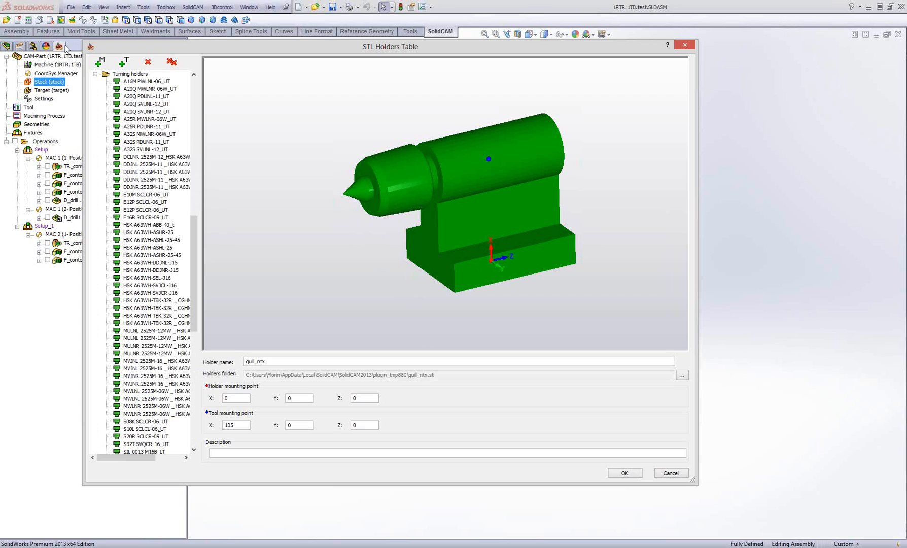
{"action": "left_click", "coordinate": [122, 80]}
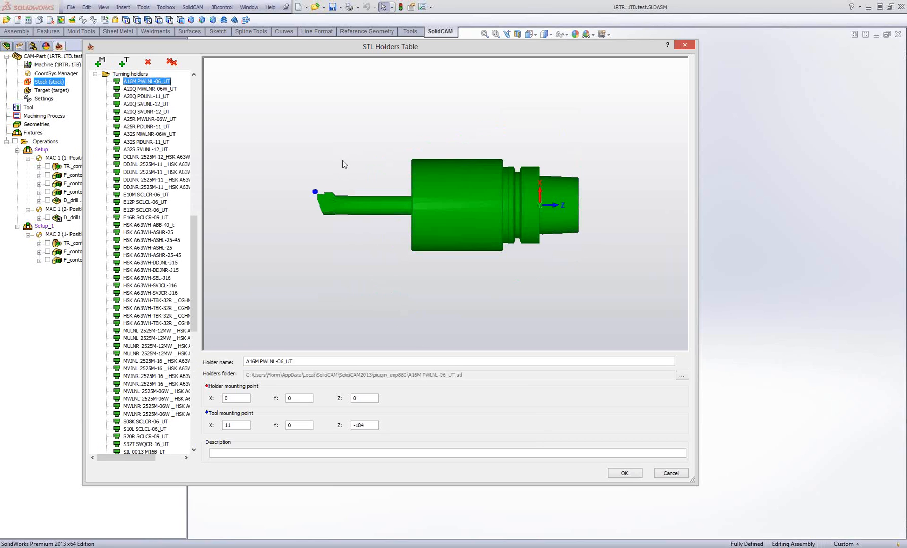
{"action": "left_click_drag", "start_coordinate": [343, 219], "coordinate": [392, 246]}
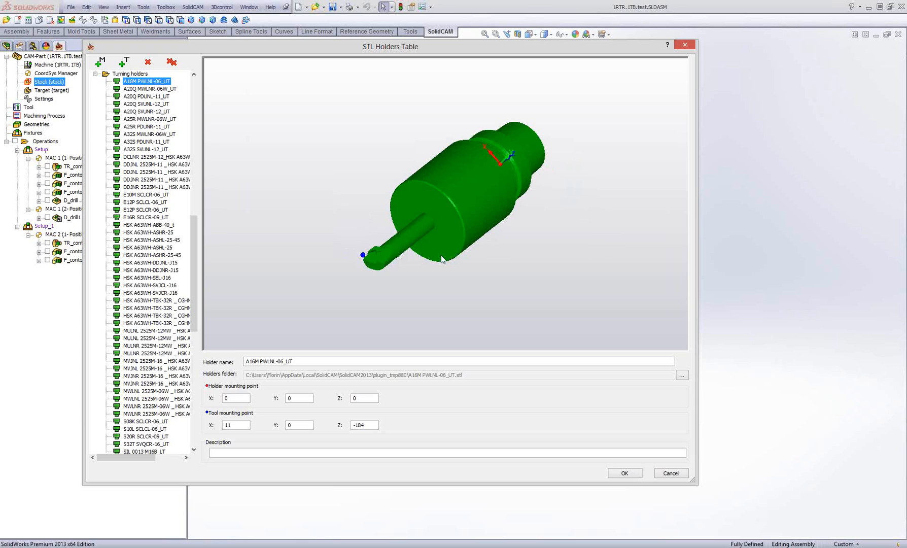
{"action": "scroll", "coordinate": [404, 266], "scroll_direction": "up", "scroll_amount": 5}
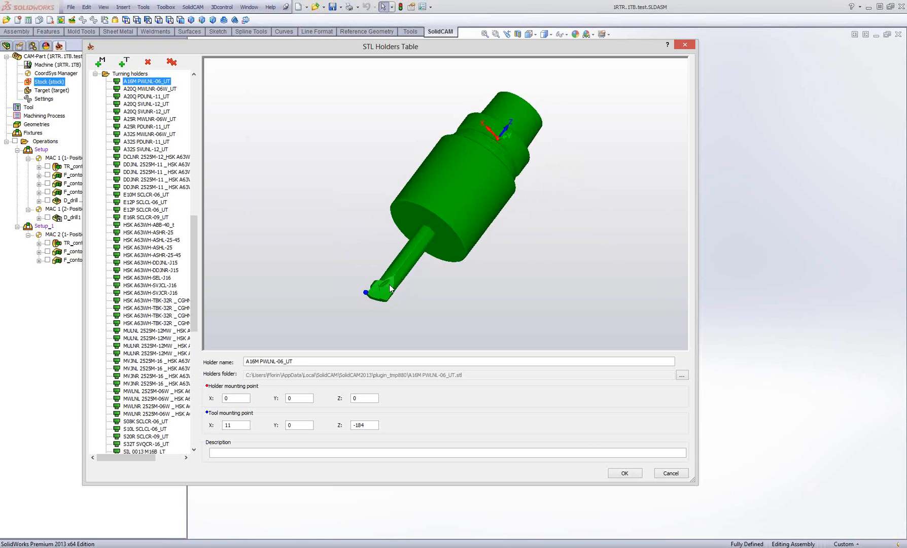
{"action": "scroll", "coordinate": [419, 277], "scroll_direction": "up", "scroll_amount": 5}
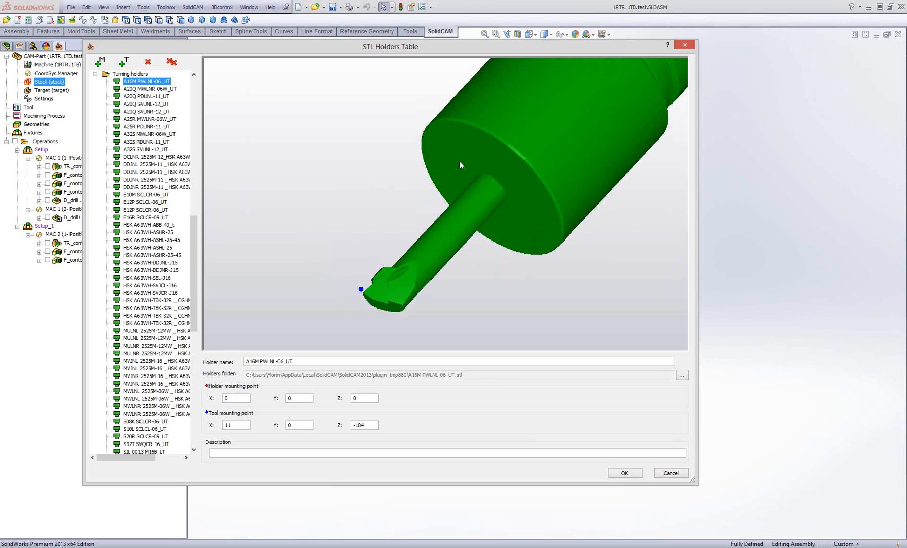
{"action": "scroll", "coordinate": [409, 272], "scroll_direction": "up", "scroll_amount": 4}
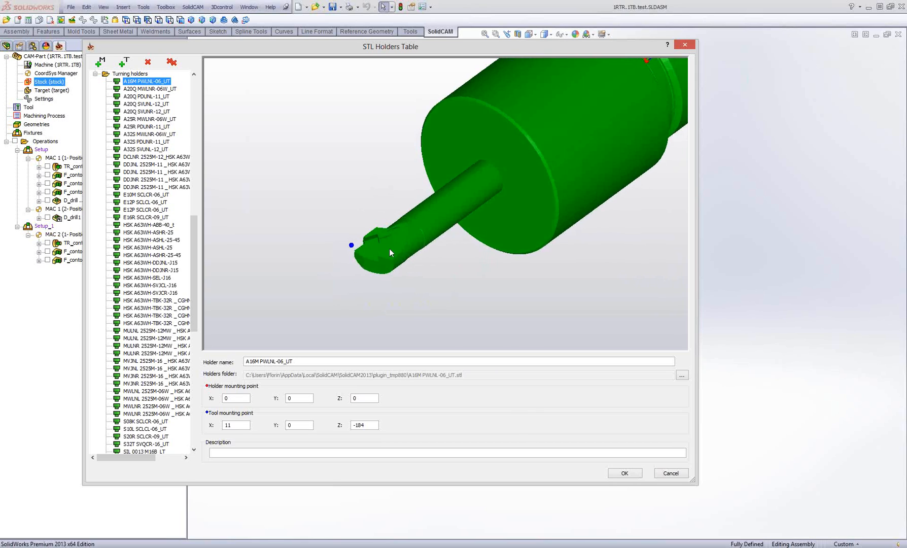
{"action": "middle_click_drag", "start_coordinate": [364, 276], "coordinate": [459, 257]}
{"action": "scroll", "coordinate": [481, 252], "scroll_direction": "down", "scroll_amount": 3}
{"action": "middle_click_drag", "start_coordinate": [560, 182], "coordinate": [447, 228]}
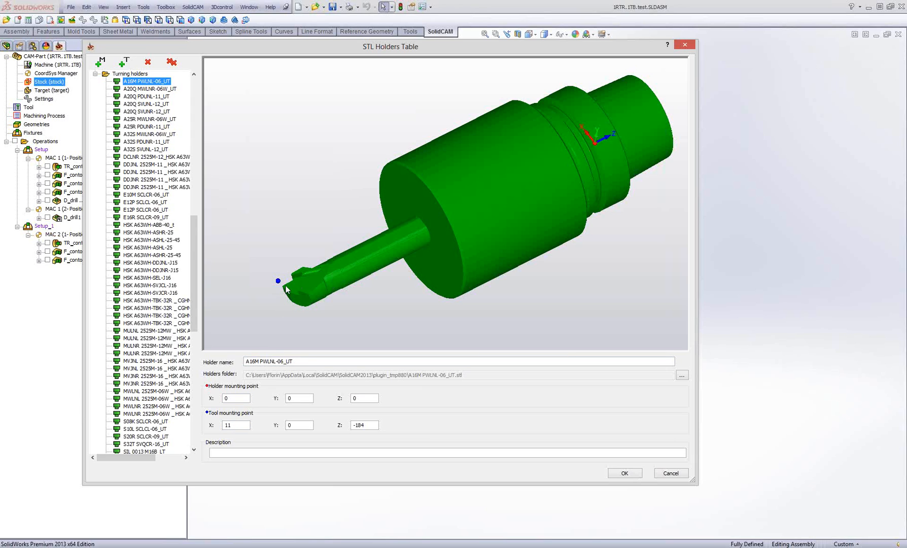
- Preview the turning holders one after another from A20Q MWLNR-06W_UT to A32S SVUNL-12_UT
{"action": "left_click", "coordinate": [144, 89]}
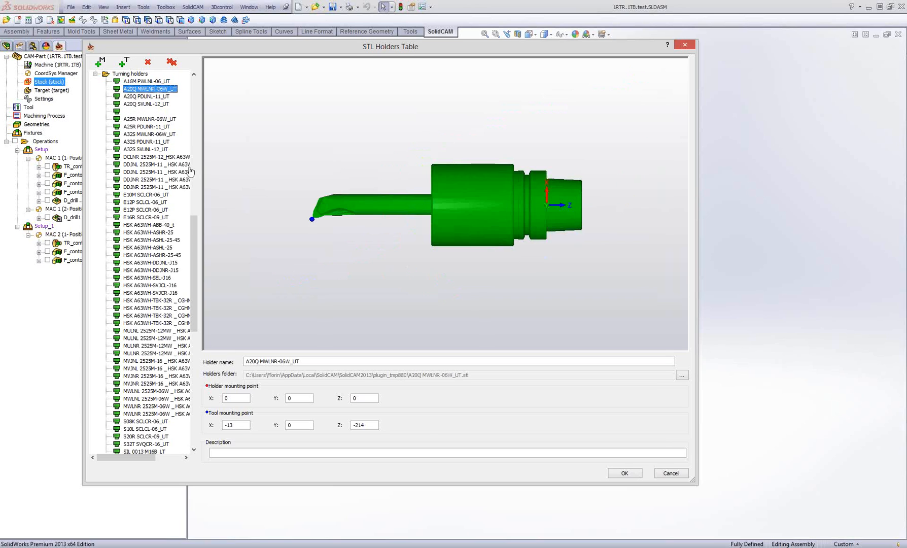
{"action": "left_click", "coordinate": [143, 97]}
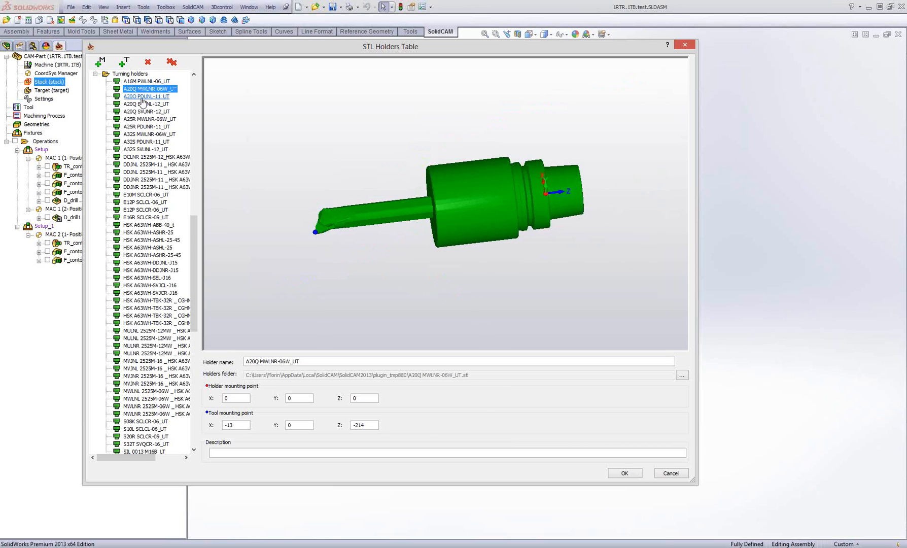
{"action": "key", "text": "Down"}
{"action": "key", "text": "Down"}
{"action": "key", "text": "Down"}
{"action": "key", "text": "Down"}
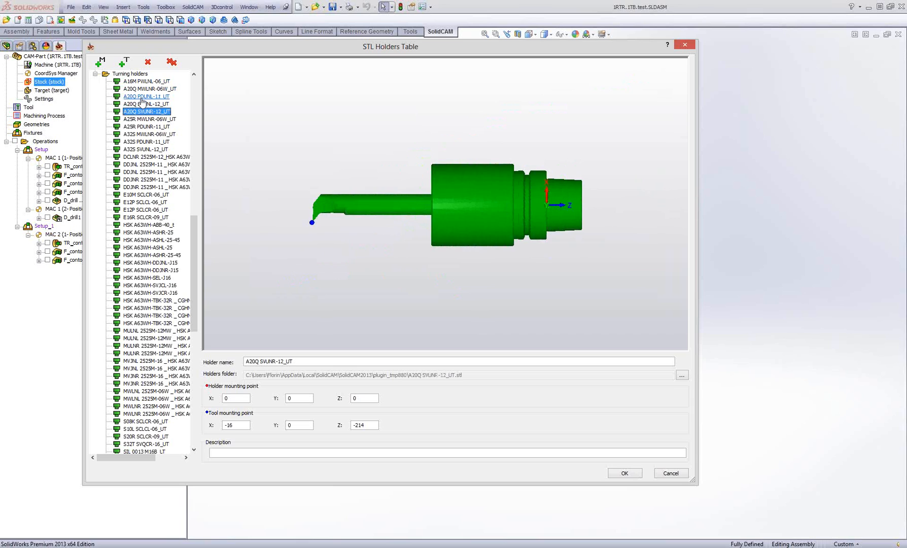
{"action": "key", "text": "Down"}
{"action": "key", "text": "Down"}
{"action": "key", "text": "Down"}
- Examine the A32S SVUNL-12_UT holder's insert seat and tool mounting point up close
{"action": "left_click_drag", "start_coordinate": [447, 234], "coordinate": [408, 228]}
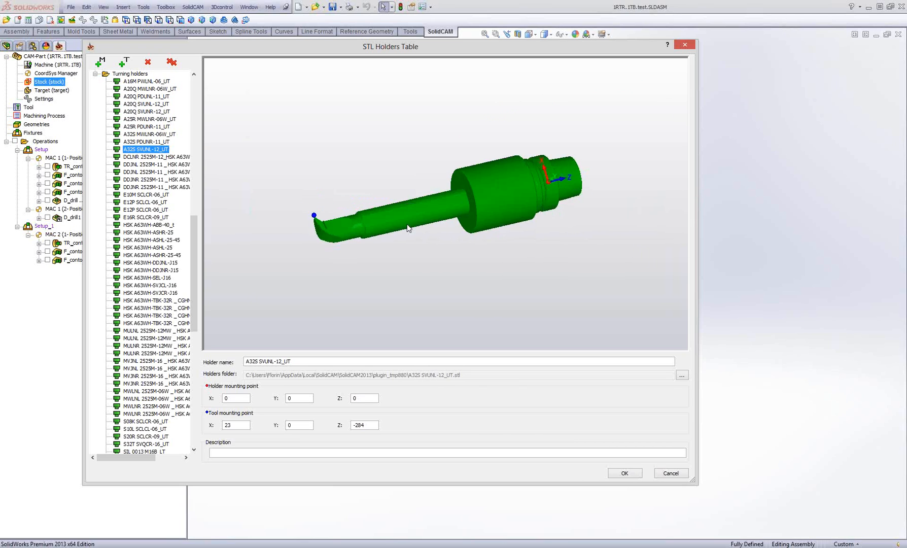
{"action": "scroll", "coordinate": [315, 238], "scroll_direction": "up", "scroll_amount": 5}
{"action": "middle_click_drag", "start_coordinate": [308, 273], "coordinate": [467, 273]}
{"action": "scroll", "coordinate": [402, 257], "scroll_direction": "up", "scroll_amount": 6}
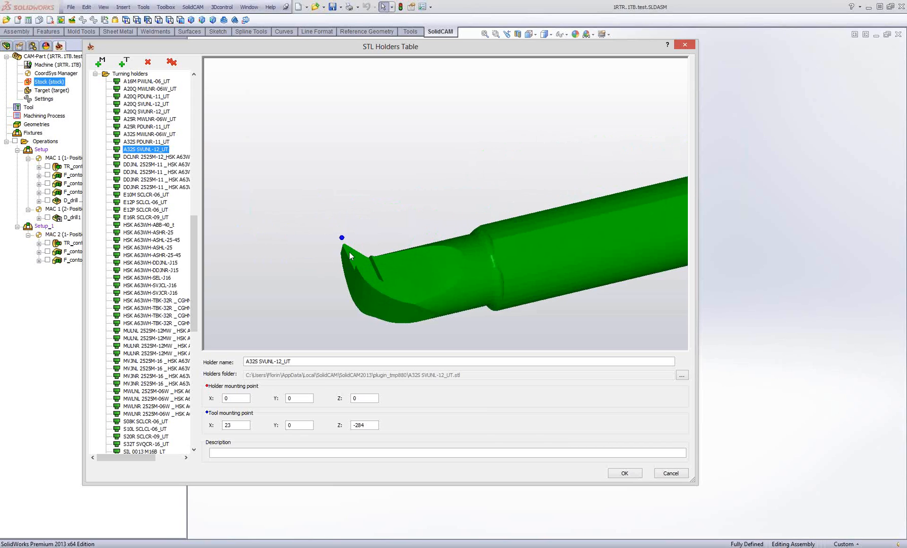
- Examine the DCLNR 2525M-12_HSK A63WH-ASHL-25-45 holder and its offset holder and tool mounting points
{"action": "left_click", "coordinate": [142, 158]}
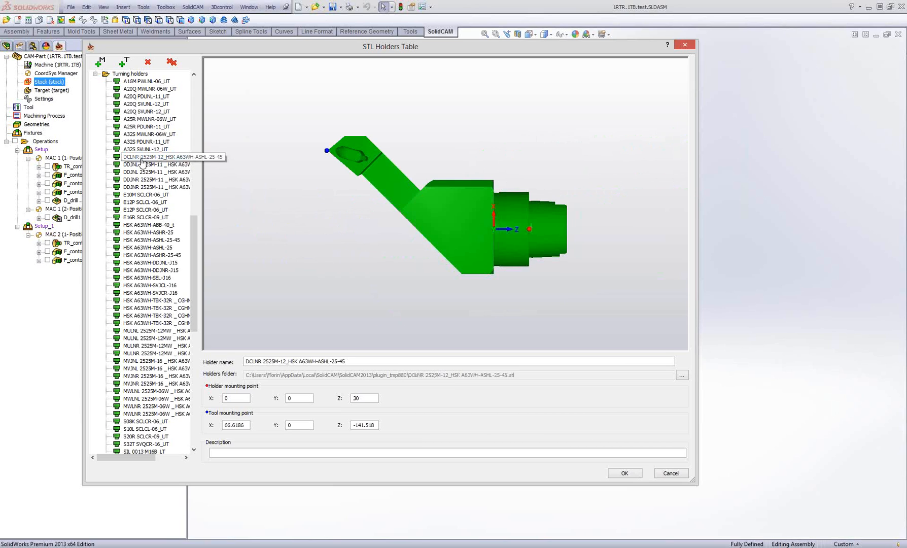
{"action": "left_click_drag", "start_coordinate": [378, 257], "coordinate": [389, 224]}
{"action": "scroll", "coordinate": [466, 173], "scroll_direction": "up", "scroll_amount": 3}
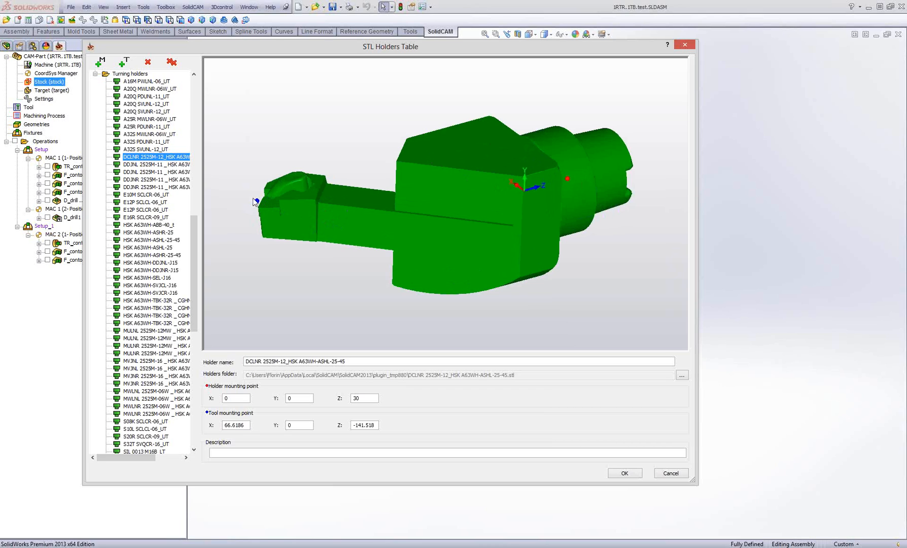
{"action": "mouse_move", "coordinate": [321, 210]}
{"action": "middle_mouse_down"}
{"action": "mouse_move", "coordinate": [315, 183]}
{"action": "mouse_move", "coordinate": [322, 223]}
{"action": "mouse_move", "coordinate": [320, 209]}
{"action": "middle_mouse_up"}
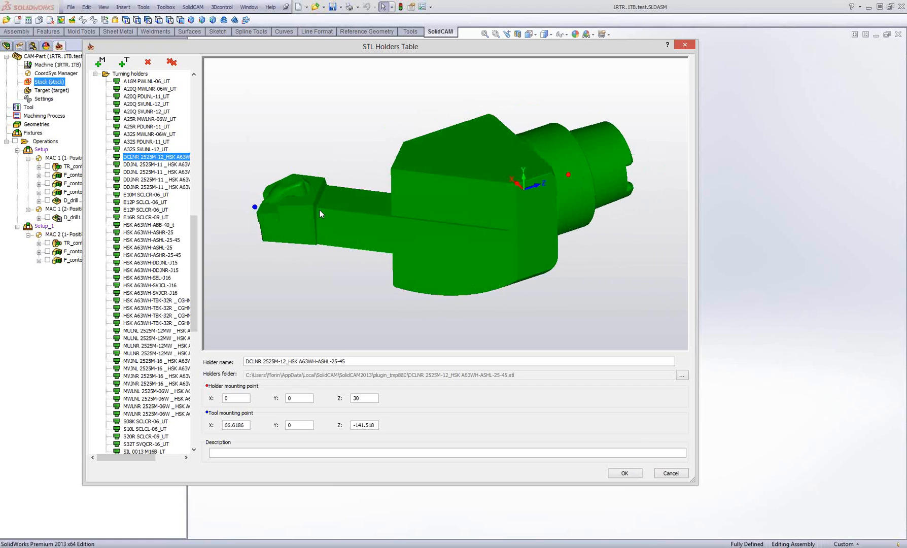
{"action": "mouse_move", "coordinate": [329, 245]}
{"action": "middle_mouse_down", "text": "ctrl"}
{"action": "mouse_move", "coordinate": [343, 261]}
{"action": "mouse_move", "coordinate": [339, 254]}
{"action": "middle_mouse_up", "text": "ctrl"}
- Preview the DDJNL 2525M-11 and E12P SCLCL-06_UT holders and examine the HSK A63WH-DDJNR-J15 holder's tool mounting point
{"action": "left_click", "coordinate": [153, 165]}
{"action": "left_click", "coordinate": [138, 203]}
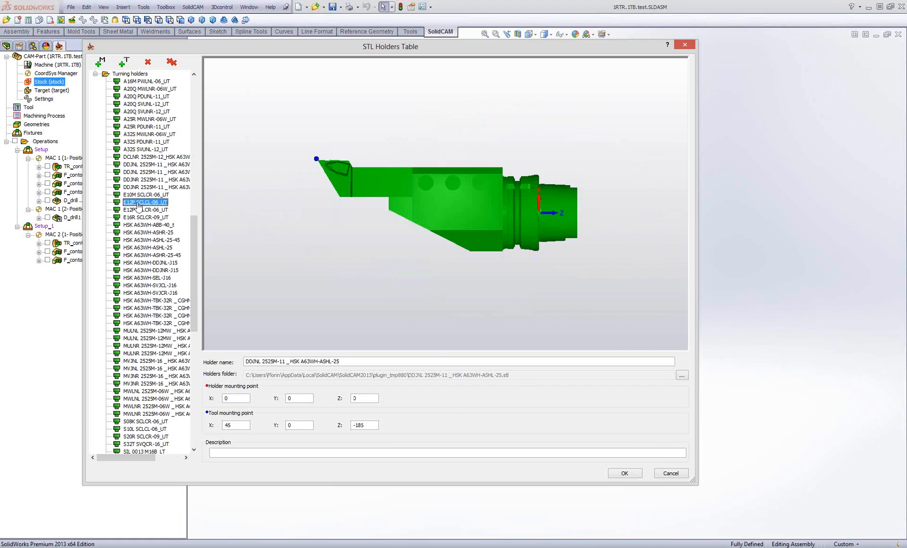
{"action": "left_click", "coordinate": [149, 270]}
{"action": "scroll", "coordinate": [183, 297], "scroll_direction": "down", "scroll_amount": 4}
{"action": "middle_click_drag", "start_coordinate": [407, 242], "coordinate": [383, 261]}
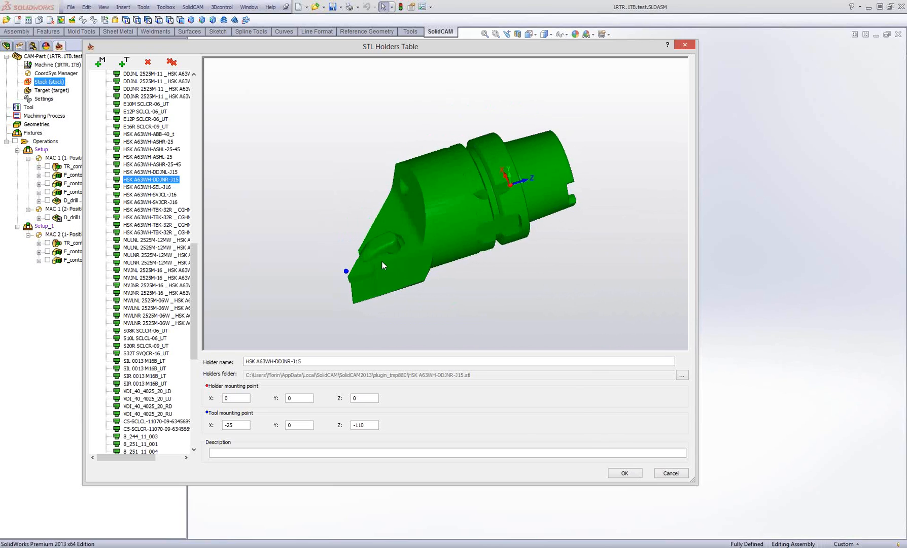
{"action": "scroll", "coordinate": [381, 264], "scroll_direction": "up", "scroll_amount": 2}
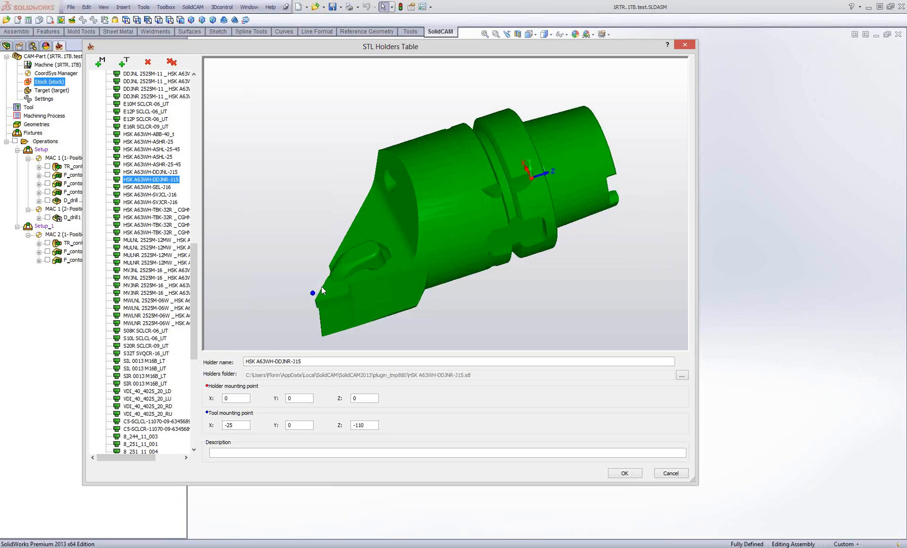
{"action": "middle_click_drag", "start_coordinate": [321, 285], "coordinate": [264, 240]}
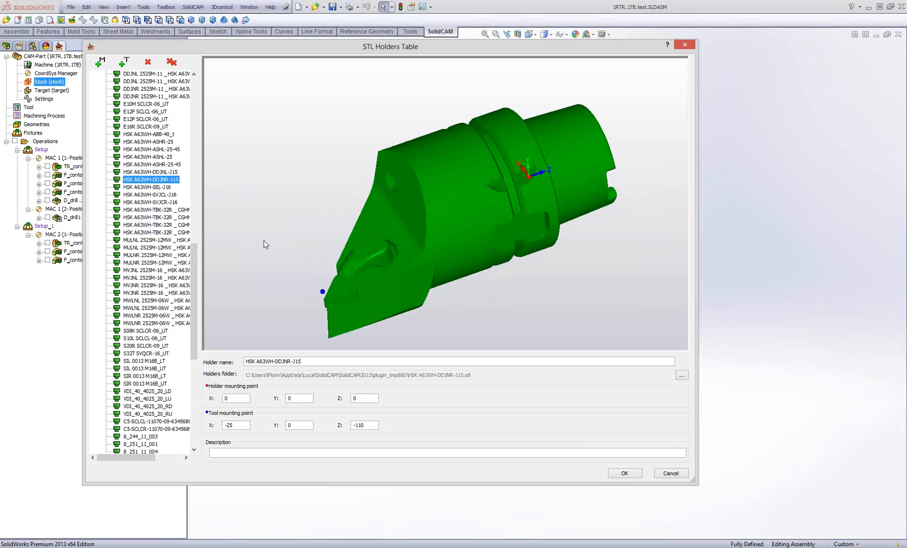
- Preview the HSK A63WH-SEL-J16, HSK A63WH-SVJCR-J16, MULNL 2525M-12MW and MULNR 2525M-12MW turning holders
{"action": "left_click", "coordinate": [148, 188]}
{"action": "left_click", "coordinate": [151, 202]}
{"action": "left_click", "coordinate": [158, 240]}
{"action": "left_click", "coordinate": [161, 263]}
{"action": "scroll", "coordinate": [152, 339], "scroll_direction": "down", "scroll_amount": 5}
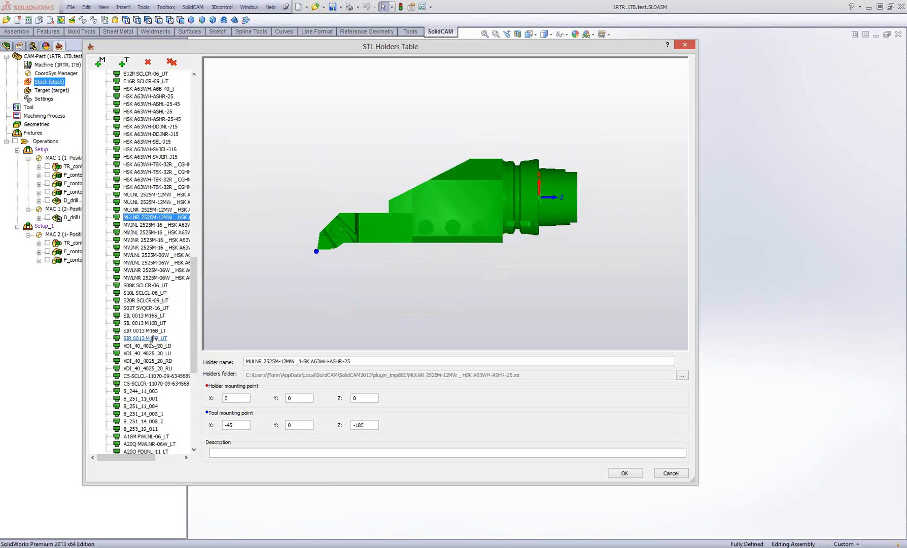
- Preview the VDI_40_4025_20_RU holder and examine the S20R SCLCR-09_LT holder and its mounting points from another angle
{"action": "left_click", "coordinate": [131, 370]}
{"action": "scroll", "coordinate": [144, 407], "scroll_direction": "down", "scroll_amount": 4}
{"action": "left_click", "coordinate": [143, 407]}
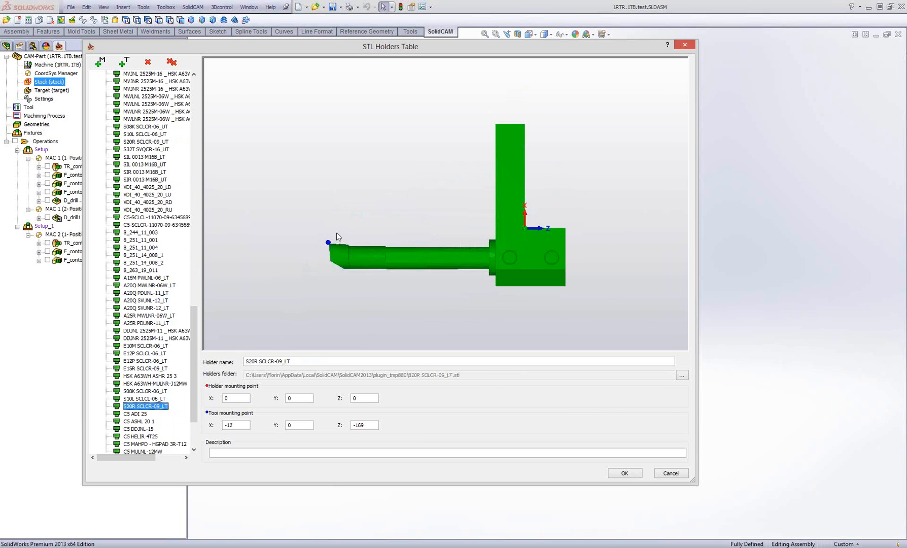
{"action": "middle_click_drag", "start_coordinate": [405, 288], "coordinate": [456, 258]}
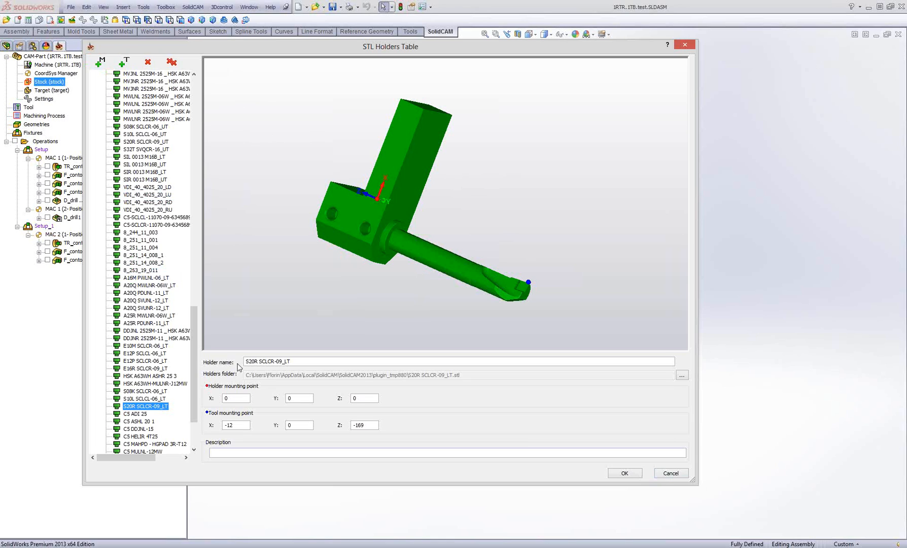
- Accept the STL holders table and start adding a tool in the part tool table
{"action": "left_click", "coordinate": [236, 426]}
{"action": "left_click", "coordinate": [625, 474]}
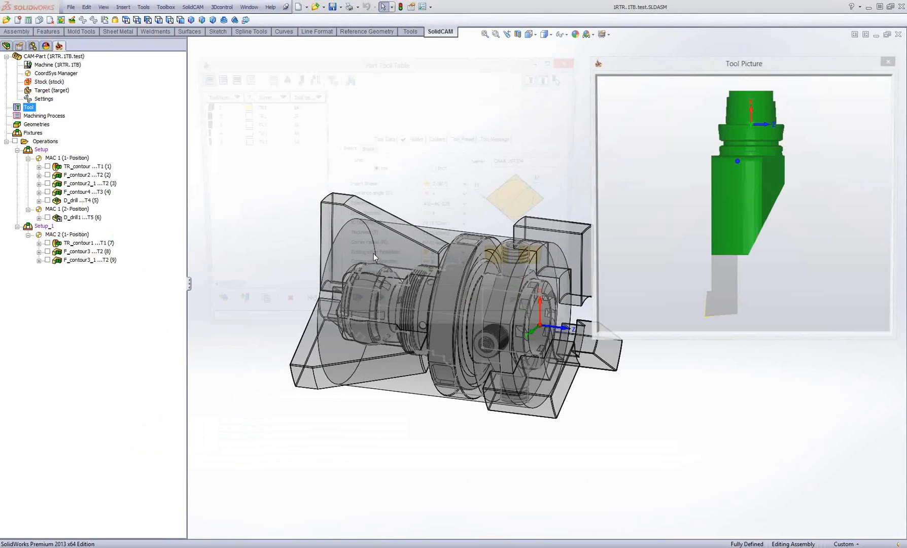
{"action": "left_click", "coordinate": [234, 315]}
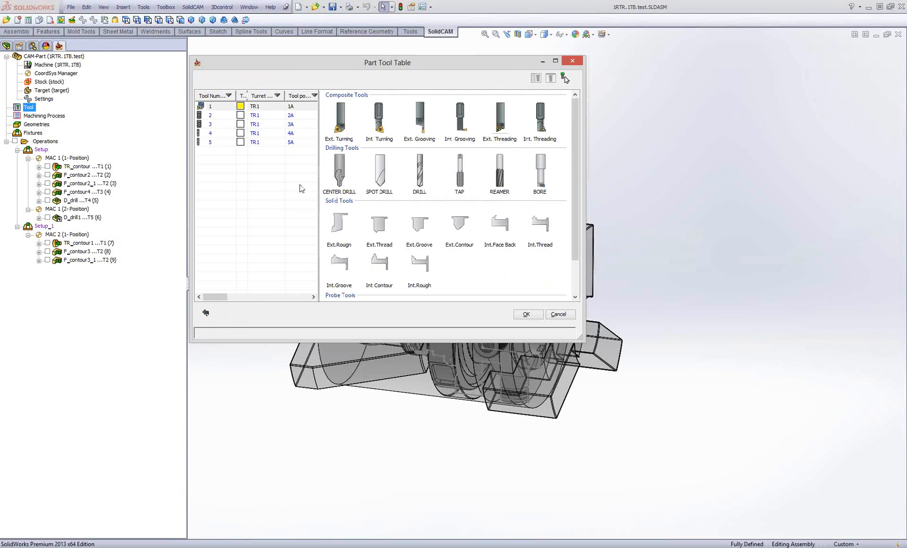
- Add an external turning tool and assign it the global turning holder MULNR 2525M-12MW _ HSK A63WH-ASHL-25-45
{"action": "left_click", "coordinate": [344, 127]}
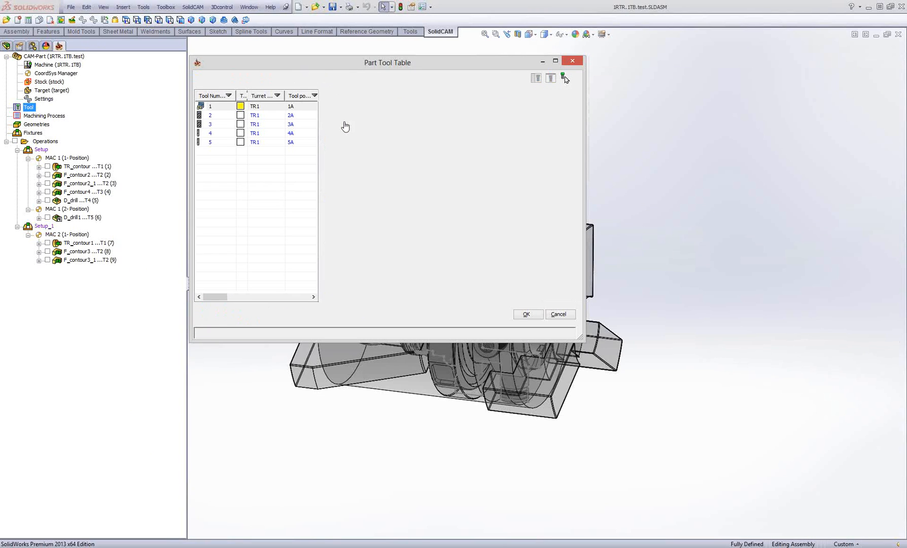
{"action": "left_click", "coordinate": [416, 140]}
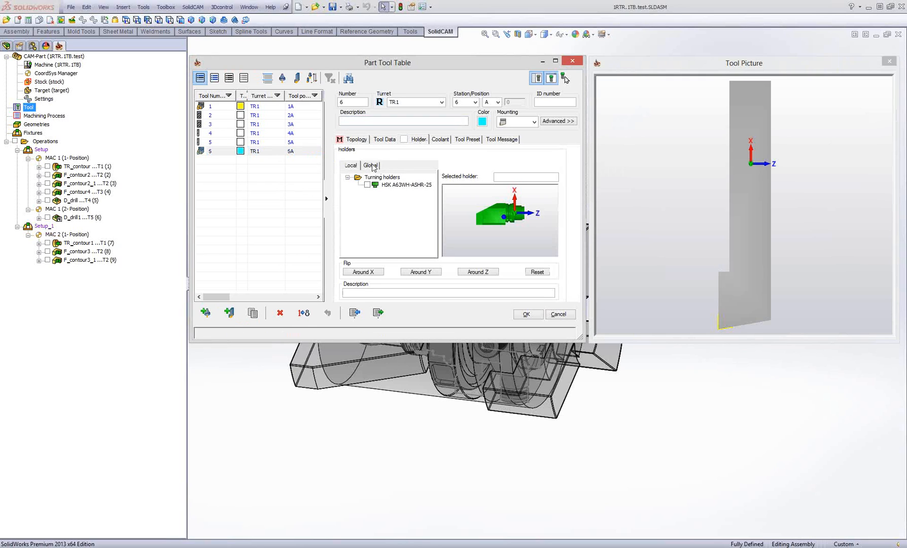
{"action": "left_click", "coordinate": [374, 165]}
{"action": "scroll", "coordinate": [406, 221], "scroll_direction": "down", "scroll_amount": 10}
{"action": "left_click", "coordinate": [397, 224]}
{"action": "scroll", "coordinate": [397, 224], "scroll_direction": "down", "scroll_amount": 4}
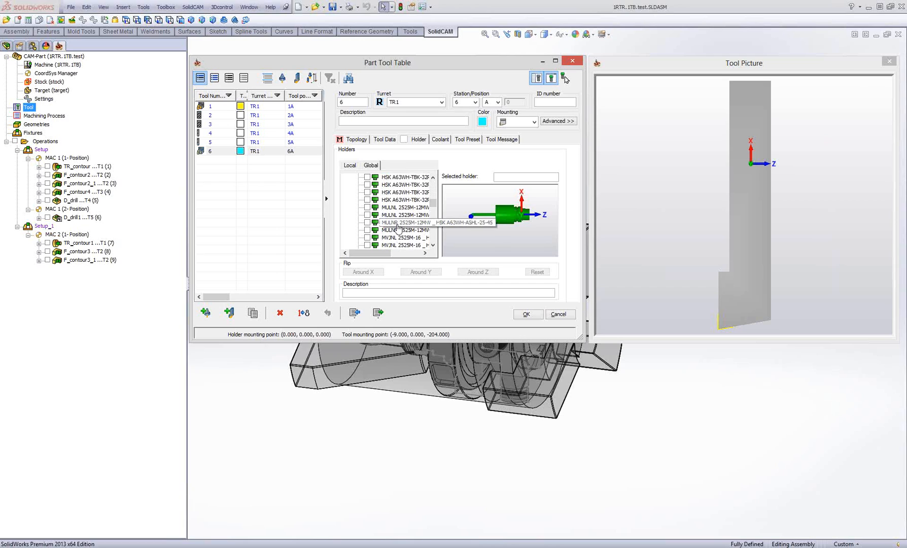
{"action": "left_click", "coordinate": [398, 224]}
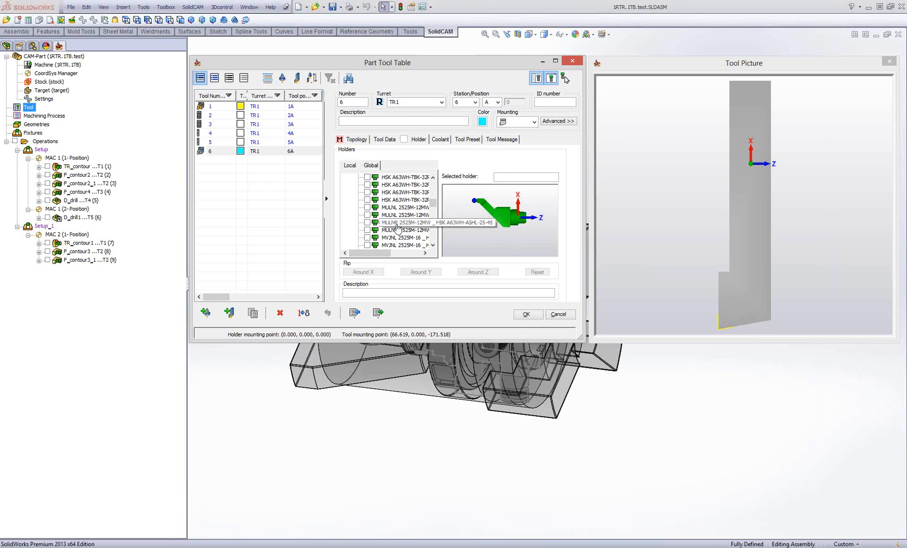
{"action": "left_click", "coordinate": [369, 223]}
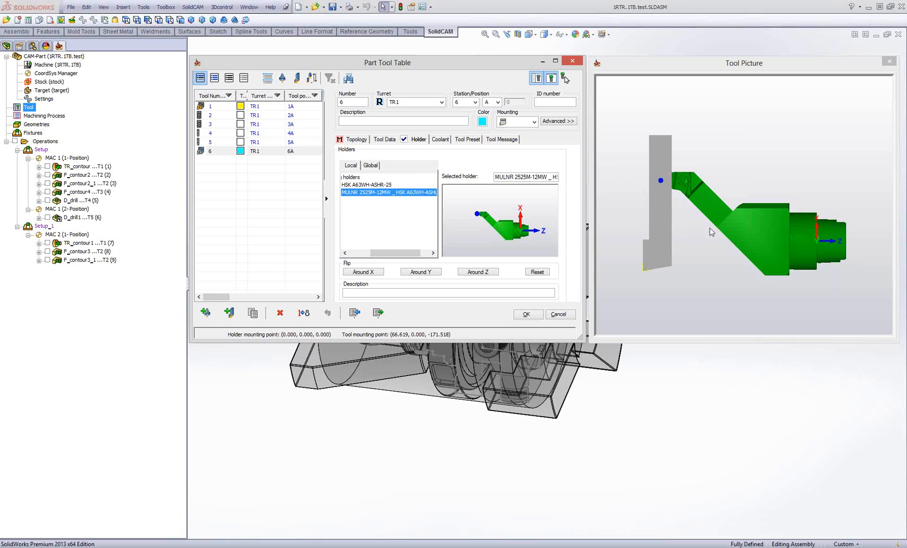
{"action": "middle_click_drag", "start_coordinate": [750, 233], "coordinate": [719, 234]}
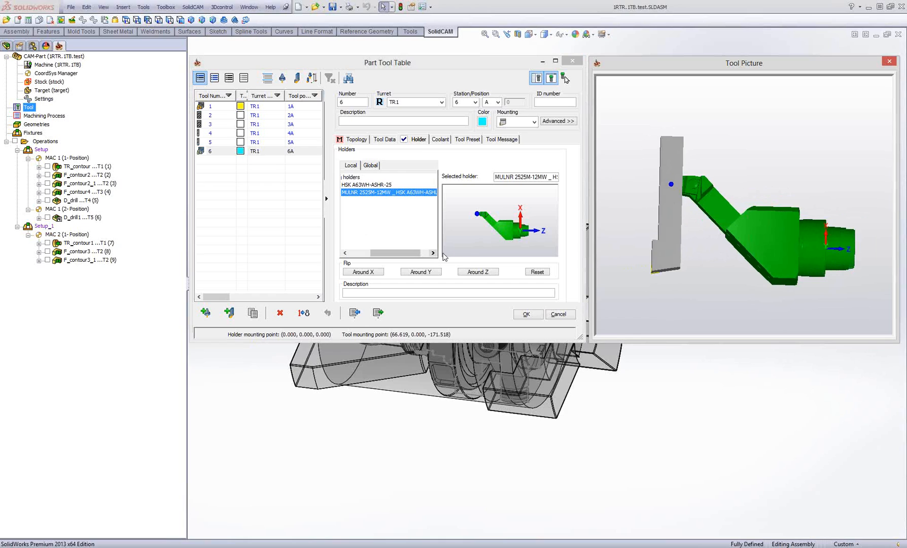
- Set tool 6's mounting to the orientation with the tip pointing up and the insert face showing
{"action": "left_click", "coordinate": [518, 123]}
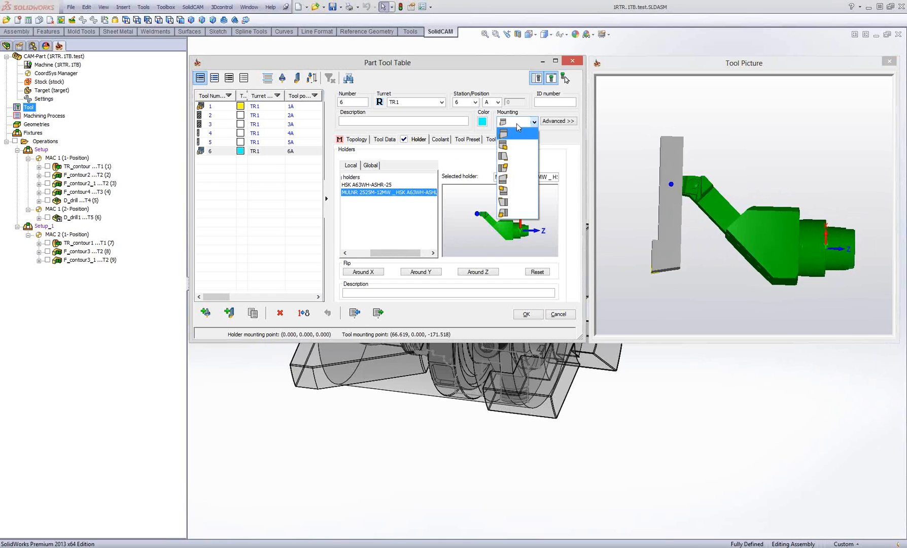
{"action": "left_click", "coordinate": [363, 166]}
{"action": "left_click", "coordinate": [353, 165]}
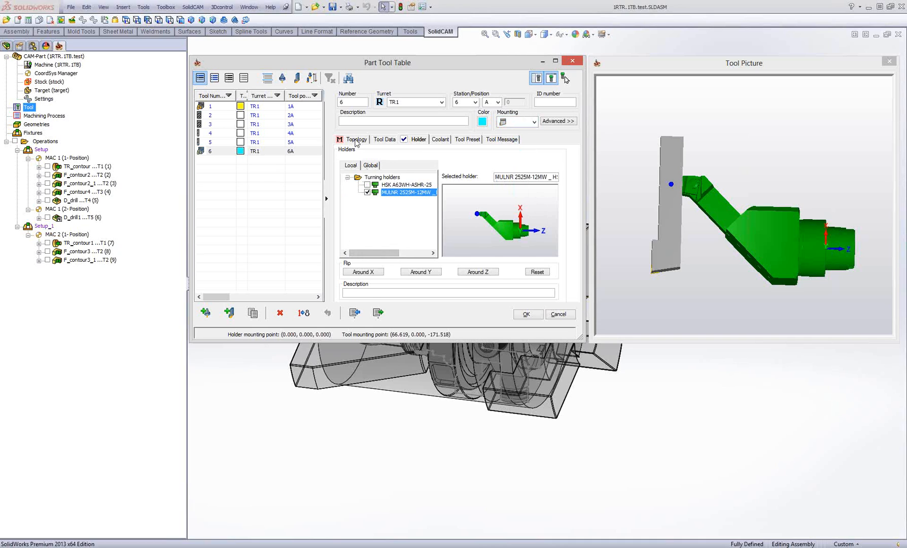
{"action": "left_click", "coordinate": [357, 140]}
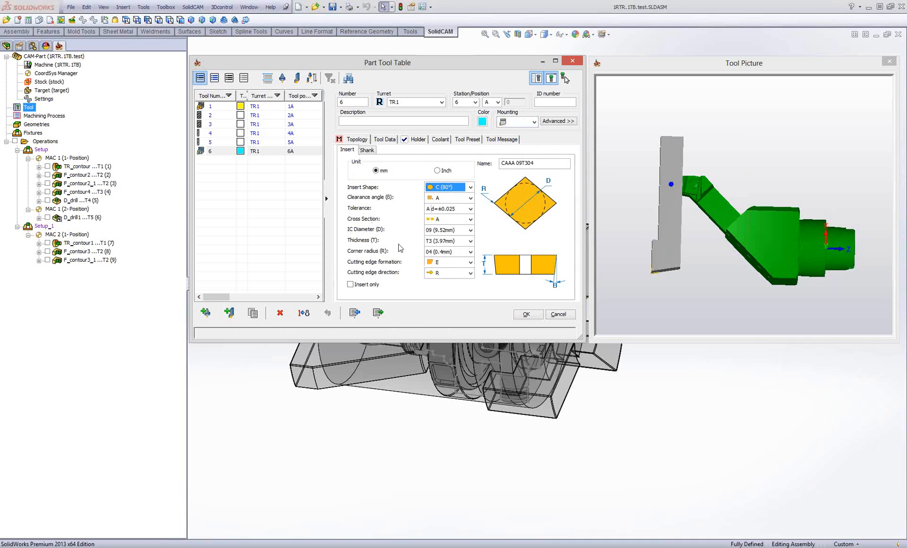
{"action": "left_click", "coordinate": [524, 126]}
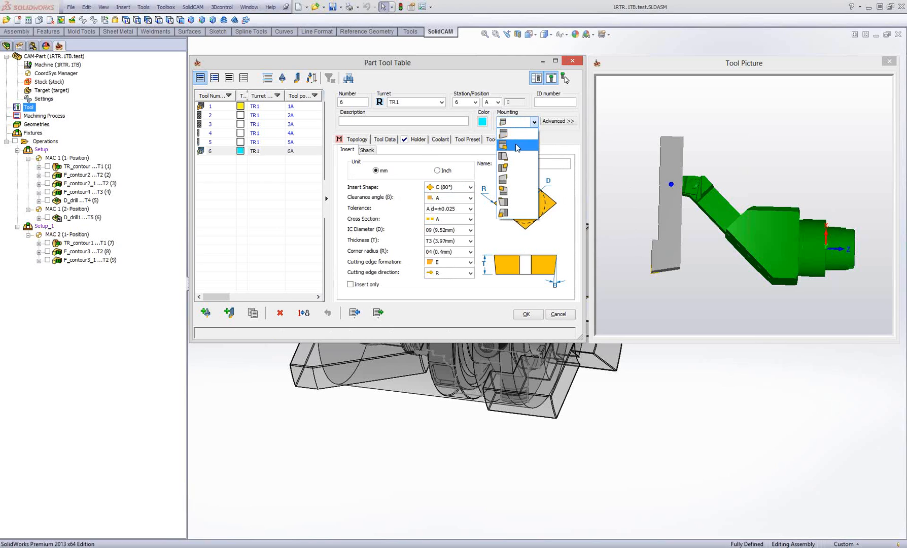
{"action": "left_click", "coordinate": [511, 190]}
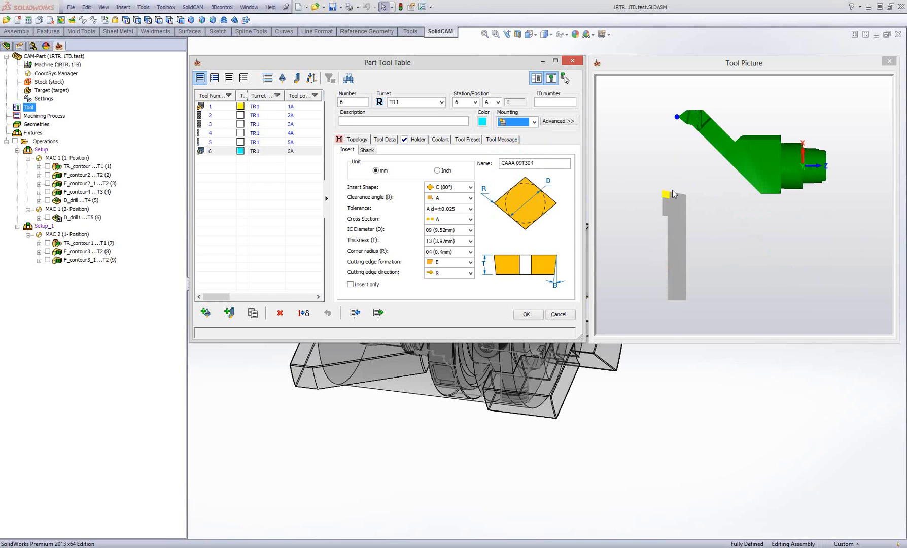
- In the advanced mounting settings, set the additional angle to 45 and the tool tip position to Z 0, X 0
{"action": "left_click", "coordinate": [558, 121]}
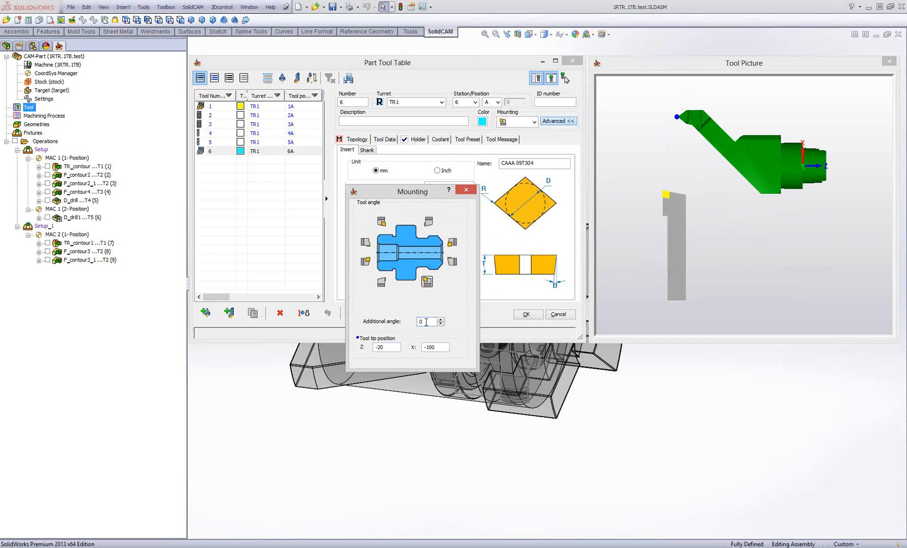
{"action": "type", "text": "-45"}
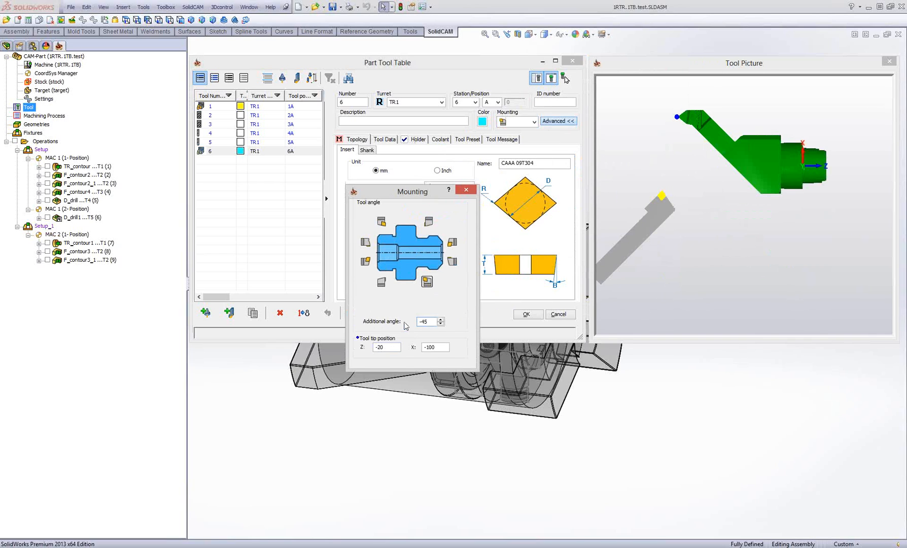
{"action": "key", "text": "Delete"}
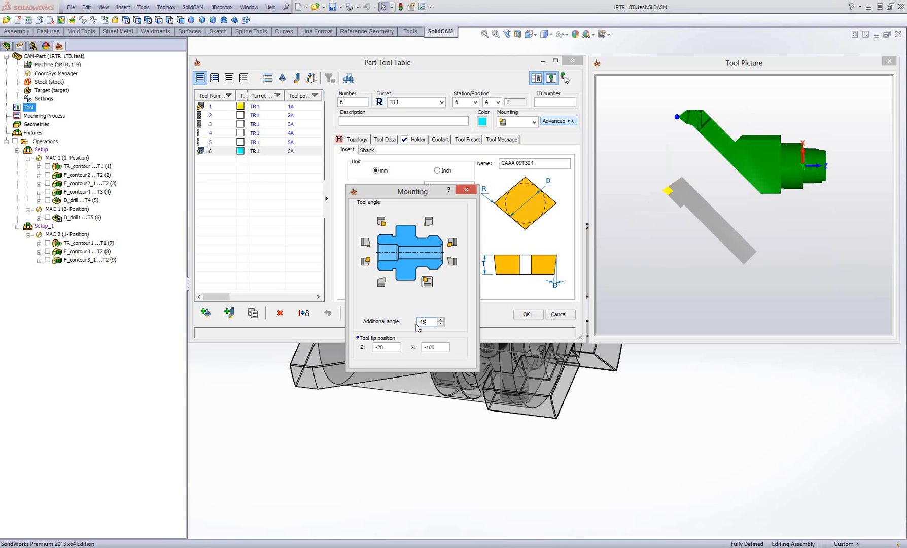
{"action": "key", "text": "Tab"}
{"action": "type", "text": "0"}
{"action": "key", "text": "Tab"}
{"action": "type", "text": "0"}
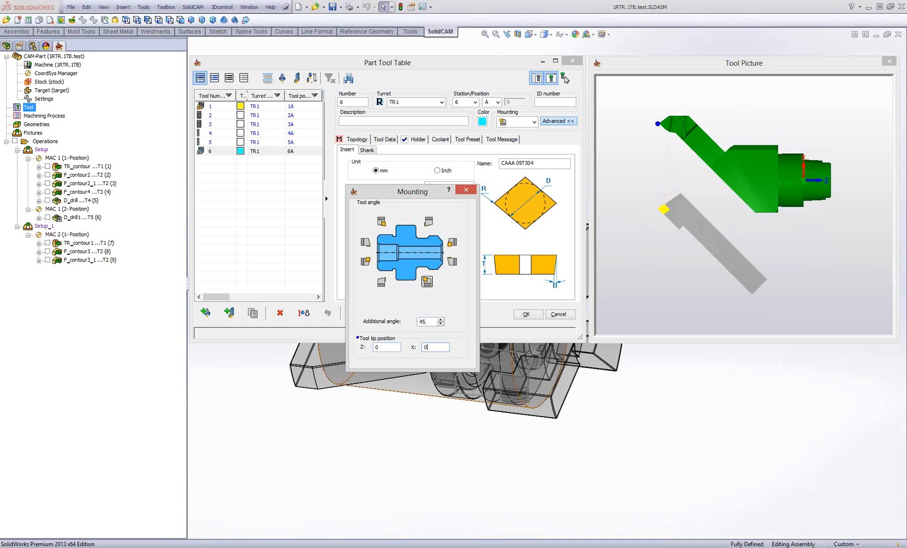
{"action": "left_click", "coordinate": [389, 348]}
{"action": "scroll", "coordinate": [674, 217], "scroll_direction": "up", "scroll_amount": 5}
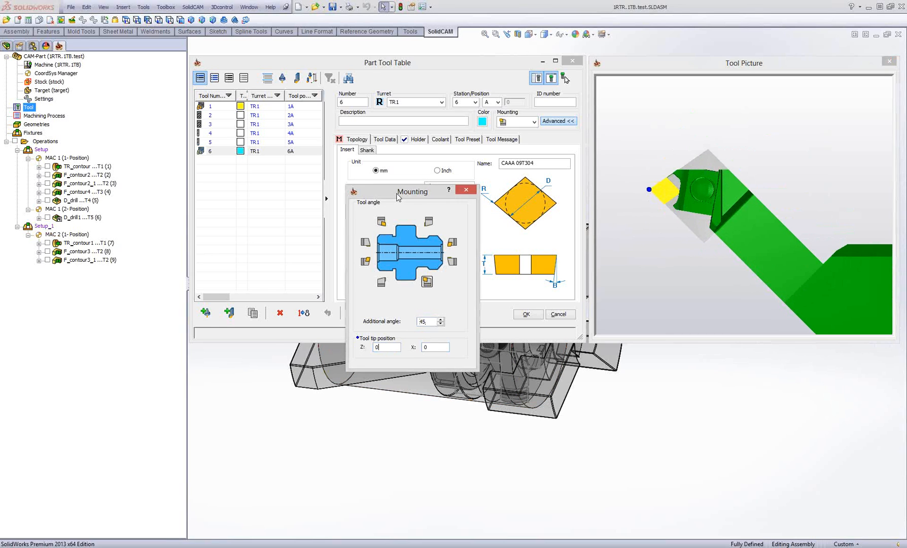
- Set the insert's IC diameter to 12 (12.7mm) and its thickness to 04 (4.76mm)
{"action": "left_click_drag", "start_coordinate": [425, 201], "coordinate": [249, 206]}
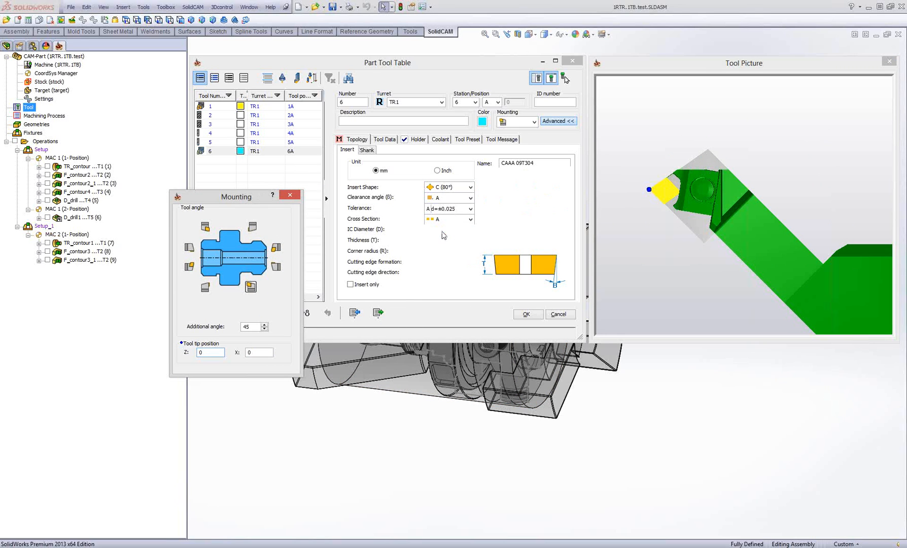
{"action": "left_click", "coordinate": [443, 231]}
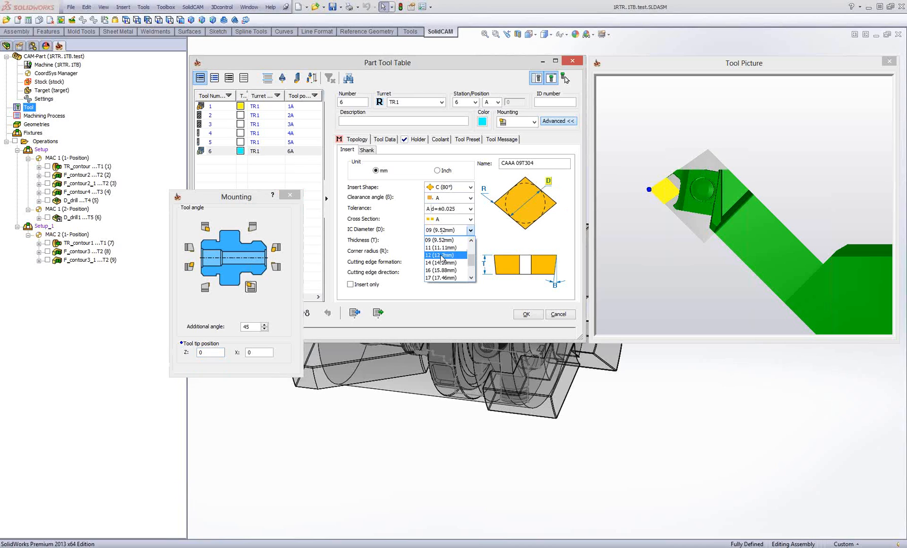
{"action": "left_click", "coordinate": [442, 255]}
{"action": "left_click", "coordinate": [447, 240]}
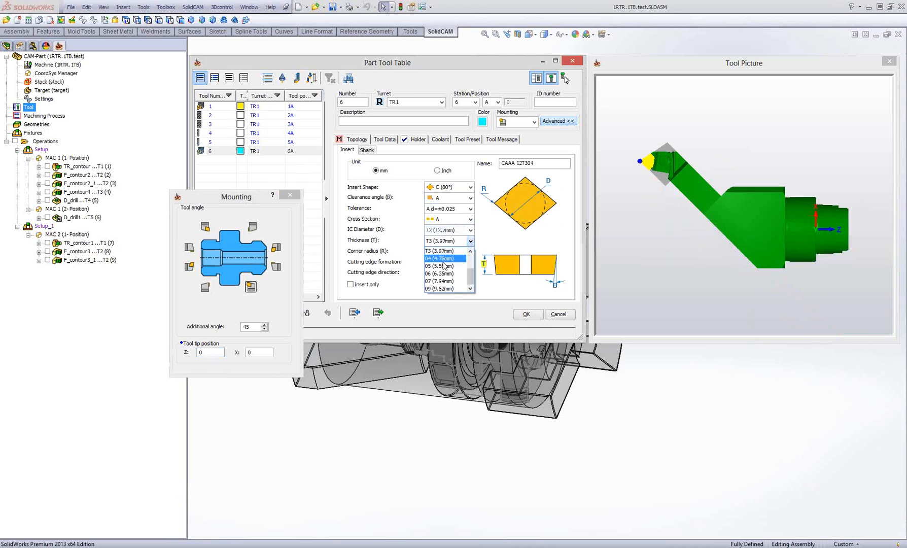
{"action": "left_click", "coordinate": [443, 259]}
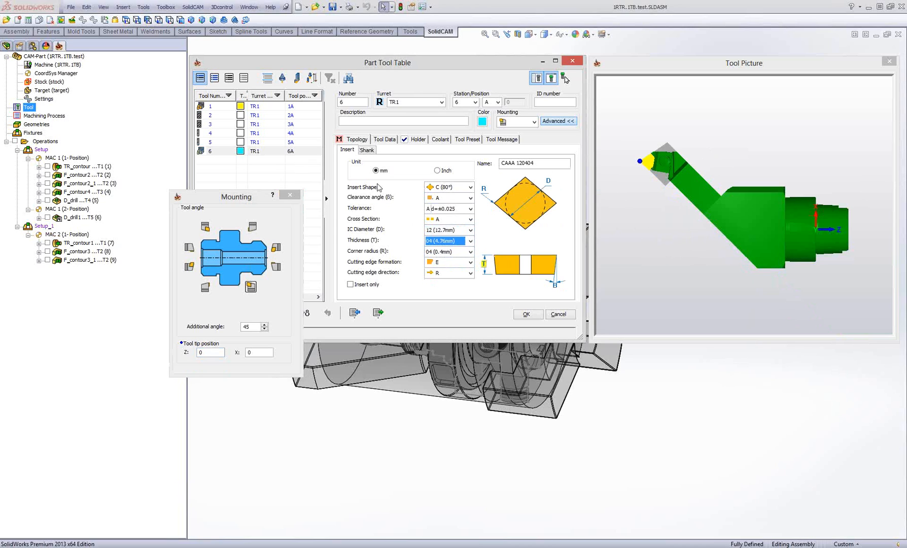
- Set the shank's insert lead angle to type L (95°)
{"action": "left_click", "coordinate": [366, 150]}
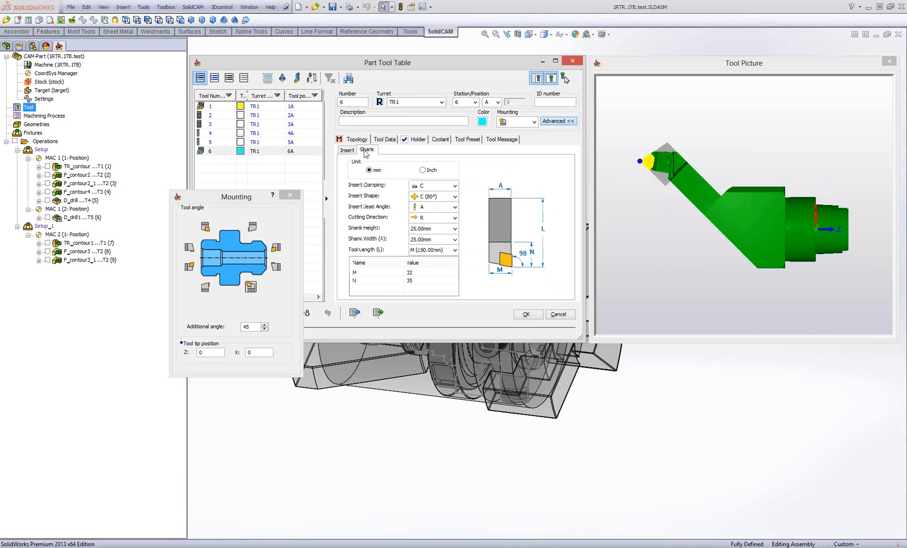
{"action": "left_click", "coordinate": [431, 208]}
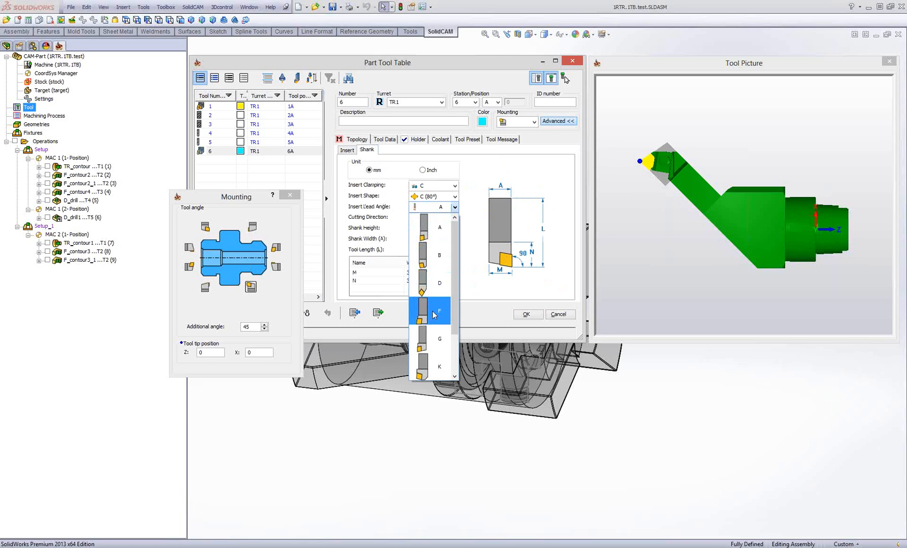
{"action": "left_click", "coordinate": [430, 334]}
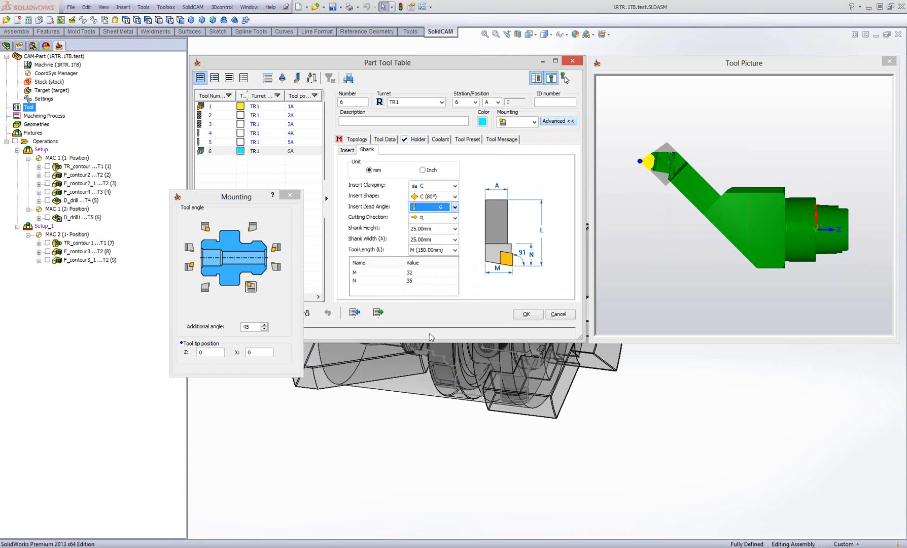
{"action": "left_click", "coordinate": [426, 208]}
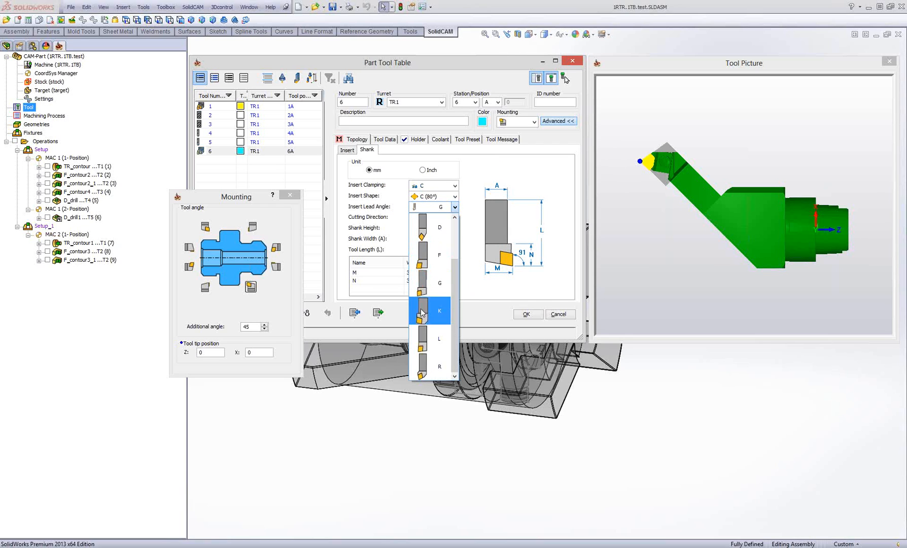
{"action": "left_click", "coordinate": [429, 343]}
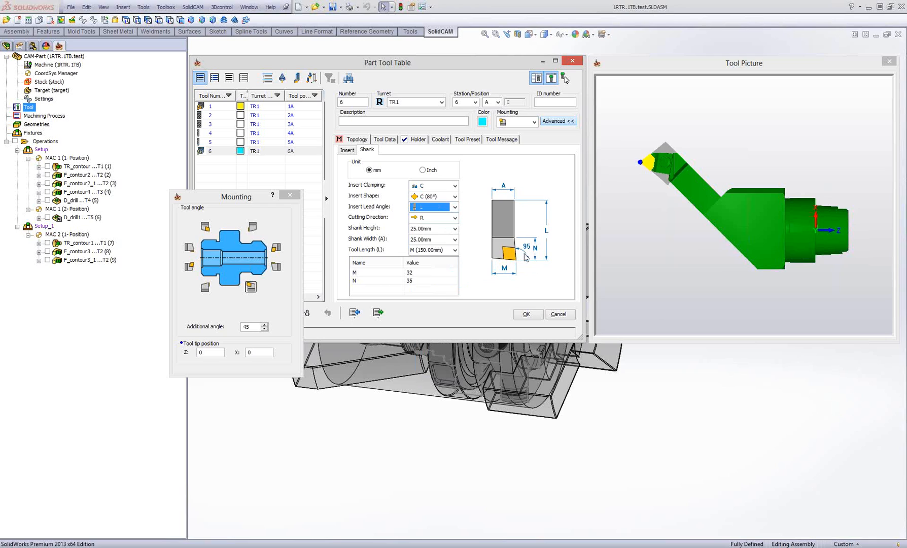
- Reduce the tool to its insert only, inspect it on the holder from several angles, and close the mounting settings
{"action": "left_click", "coordinate": [348, 151]}
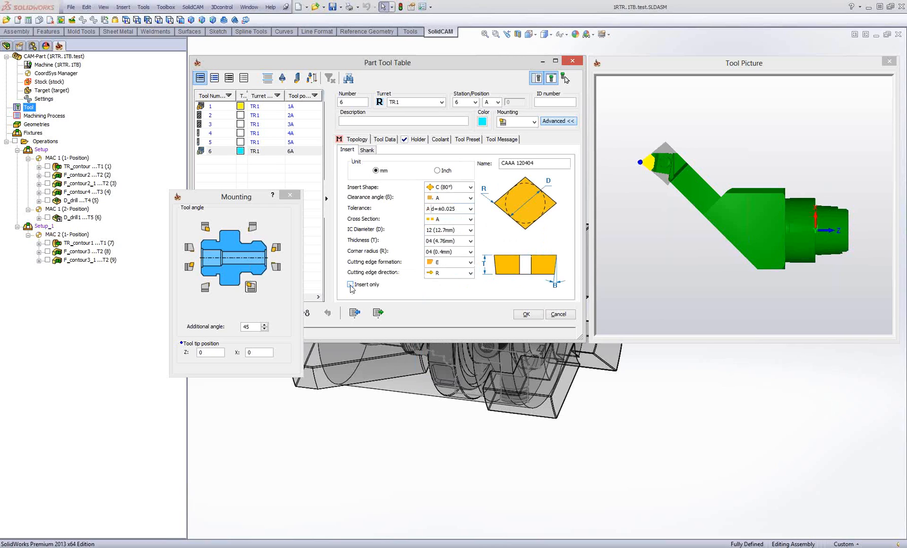
{"action": "left_click_drag", "start_coordinate": [708, 232], "coordinate": [681, 195]}
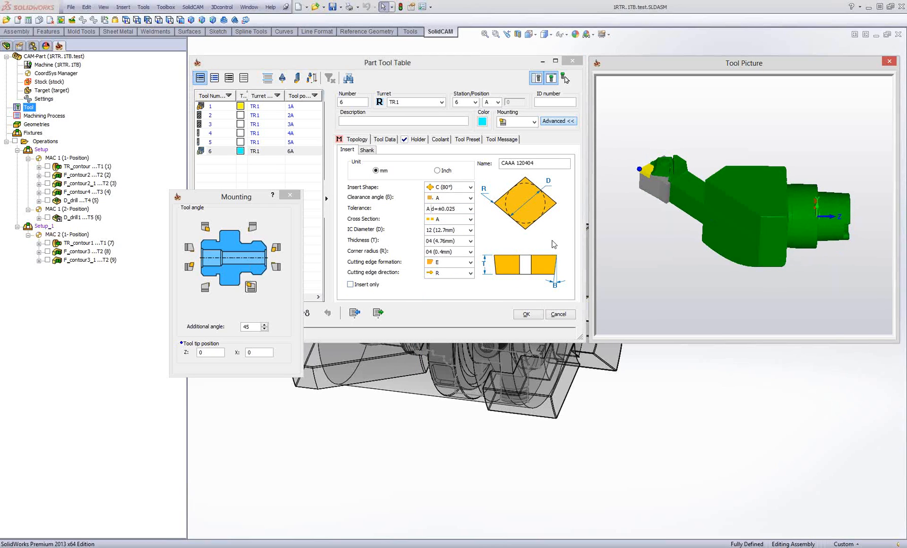
{"action": "left_click", "coordinate": [350, 284]}
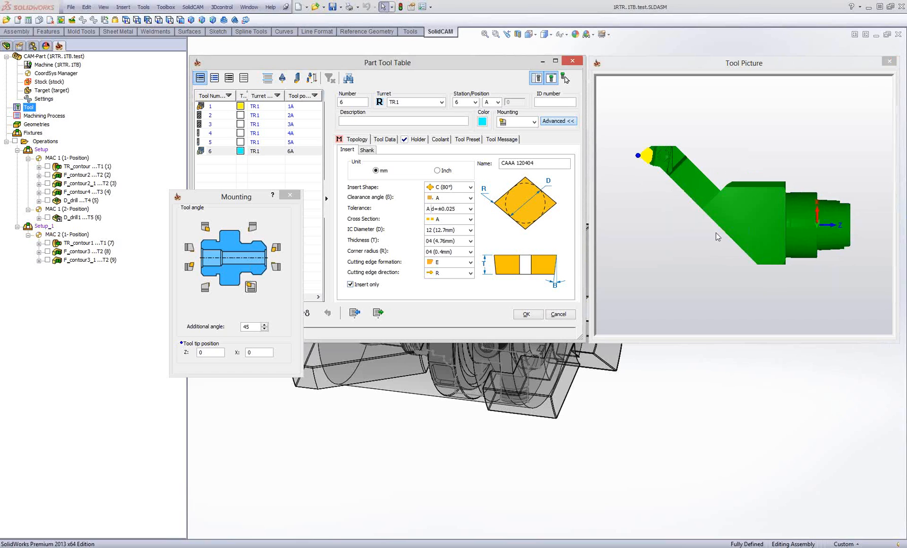
{"action": "left_click_drag", "start_coordinate": [705, 237], "coordinate": [723, 237]}
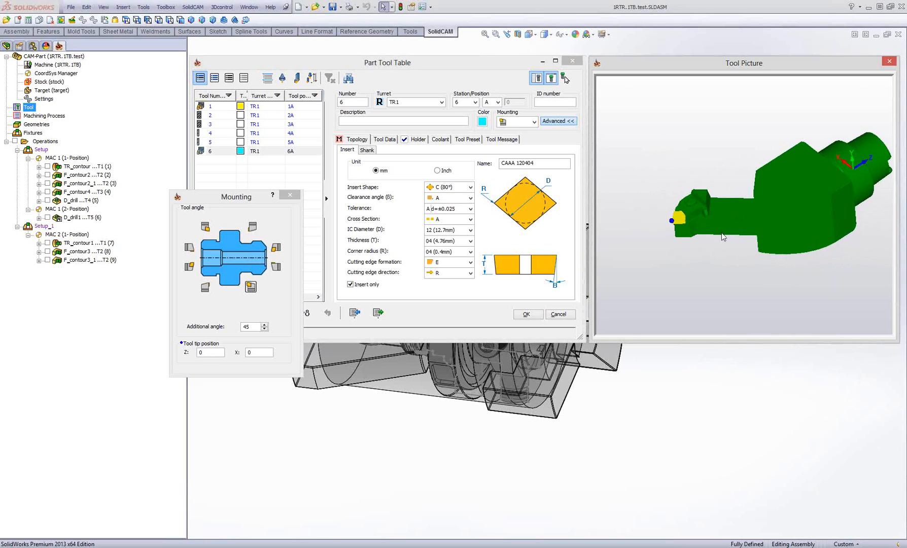
{"action": "scroll", "coordinate": [716, 224], "scroll_direction": "up", "scroll_amount": 5}
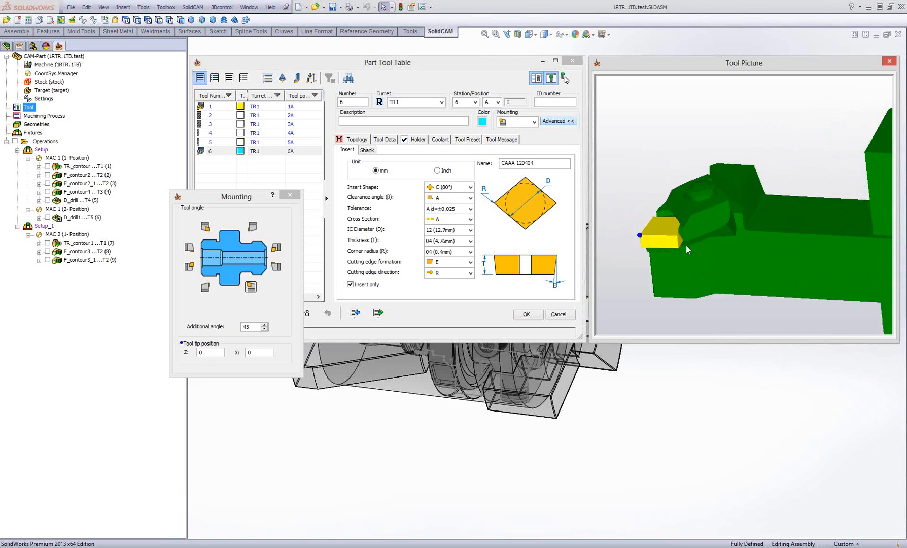
{"action": "scroll", "coordinate": [686, 245], "scroll_direction": "down", "scroll_amount": 5}
{"action": "mouse_move", "coordinate": [723, 237]}
{"action": "left_mouse_down"}
{"action": "mouse_move", "coordinate": [739, 217]}
{"action": "mouse_move", "coordinate": [746, 242]}
{"action": "mouse_move", "coordinate": [727, 241]}
{"action": "mouse_move", "coordinate": [723, 225]}
{"action": "left_mouse_up"}
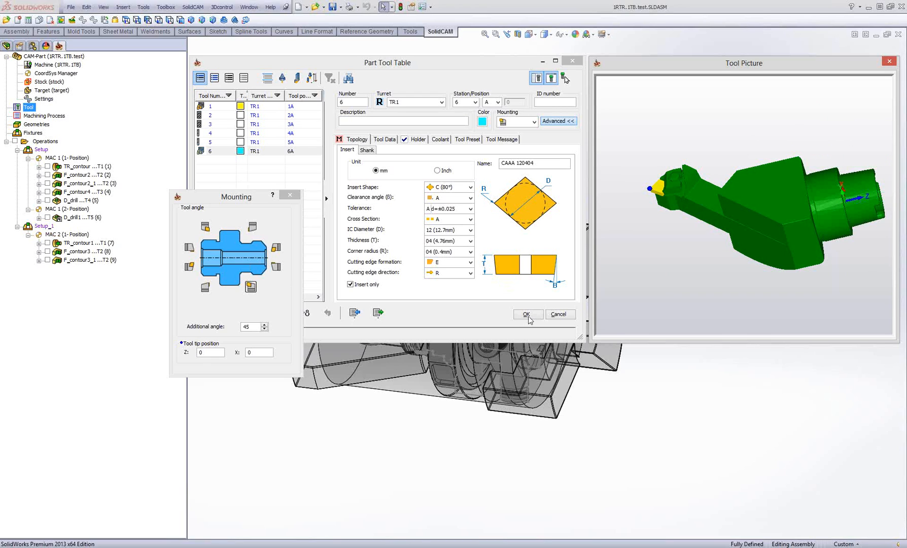
{"action": "left_click", "coordinate": [293, 197]}
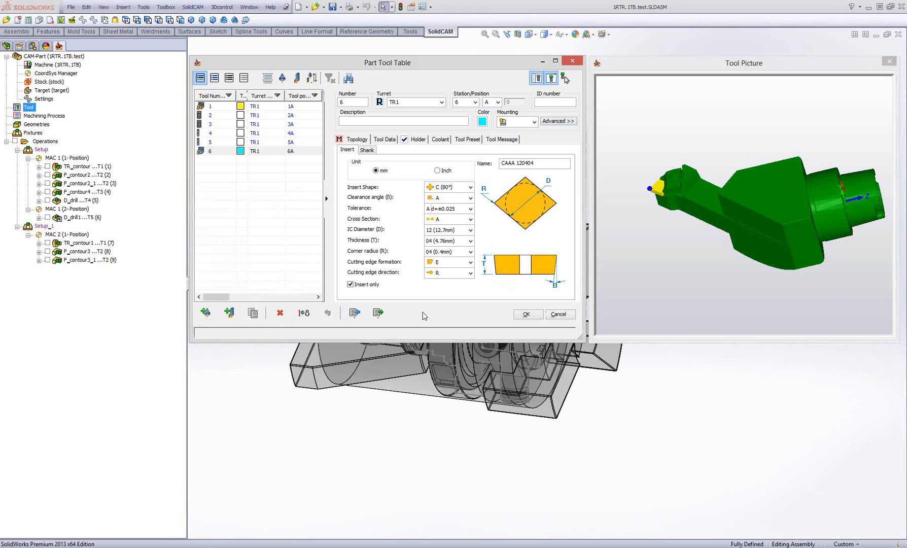
- Open the tool table import with the mill_turn_tools library and preview tool 102 with its holder
{"action": "left_click", "coordinate": [355, 313]}
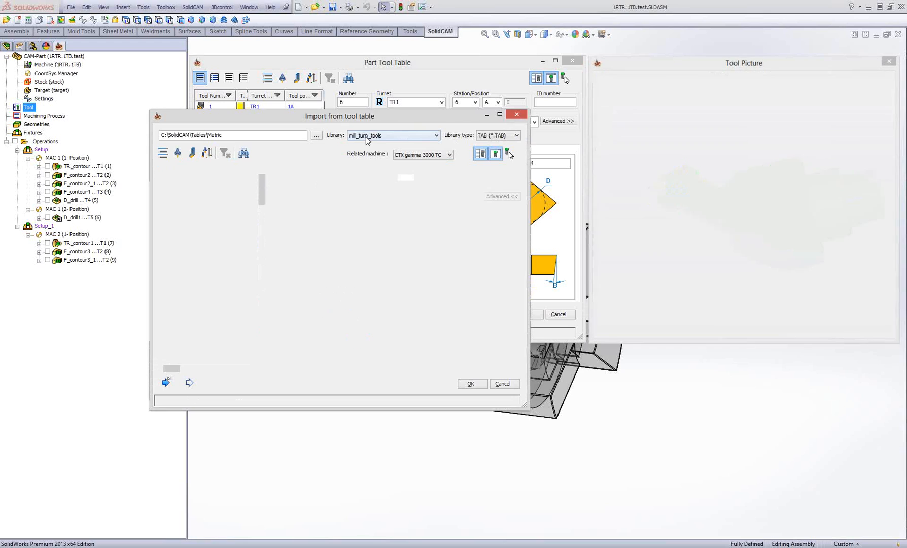
{"action": "left_click", "coordinate": [185, 192]}
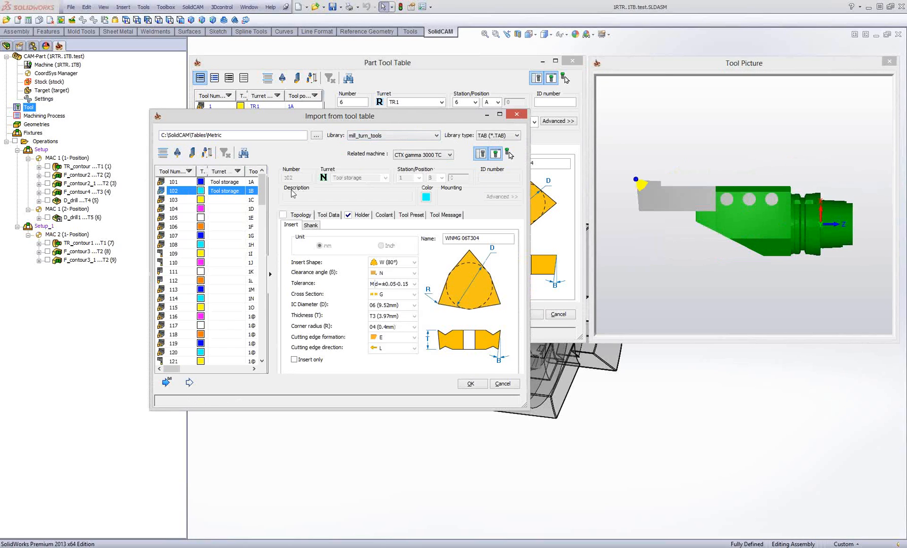
{"action": "left_click_drag", "start_coordinate": [686, 235], "coordinate": [603, 259]}
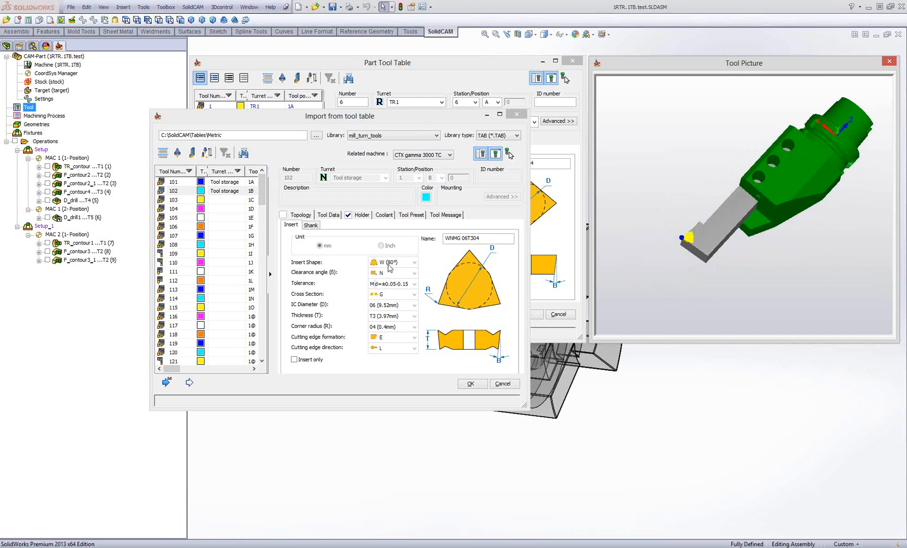
- Preview the mill_turn_tools library tools 103 through 121 one by one with their inserts and holders
{"action": "left_click", "coordinate": [175, 200]}
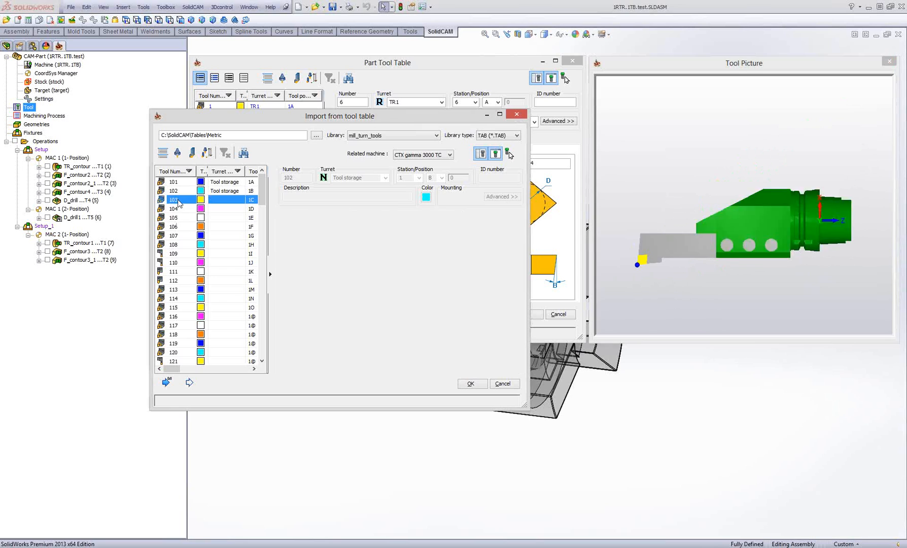
{"action": "left_click", "coordinate": [177, 209]}
{"action": "left_click", "coordinate": [180, 218]}
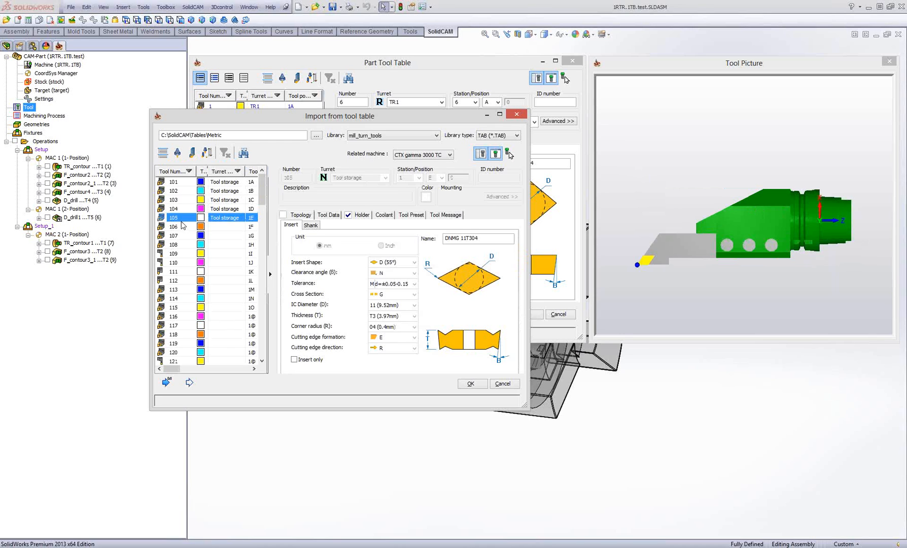
{"action": "left_click", "coordinate": [182, 227]}
{"action": "left_click", "coordinate": [183, 236]}
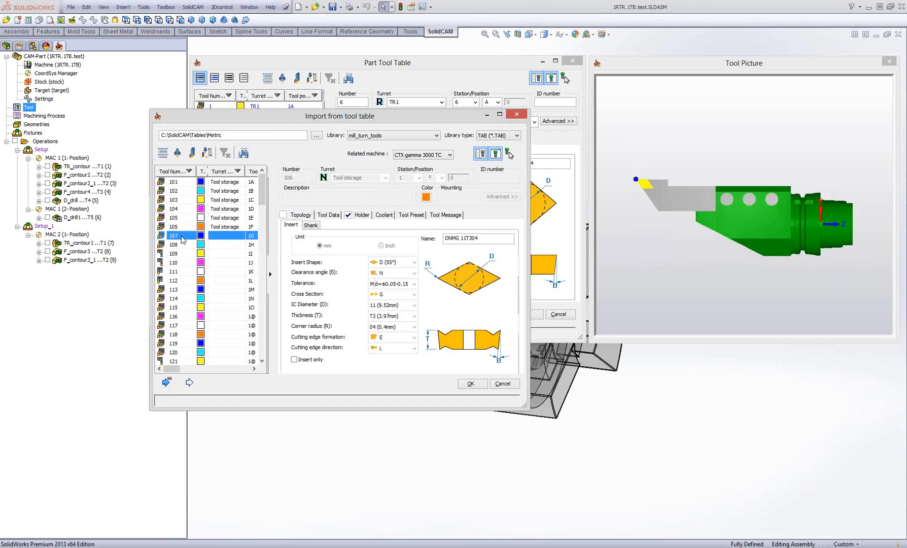
{"action": "key", "text": "Down"}
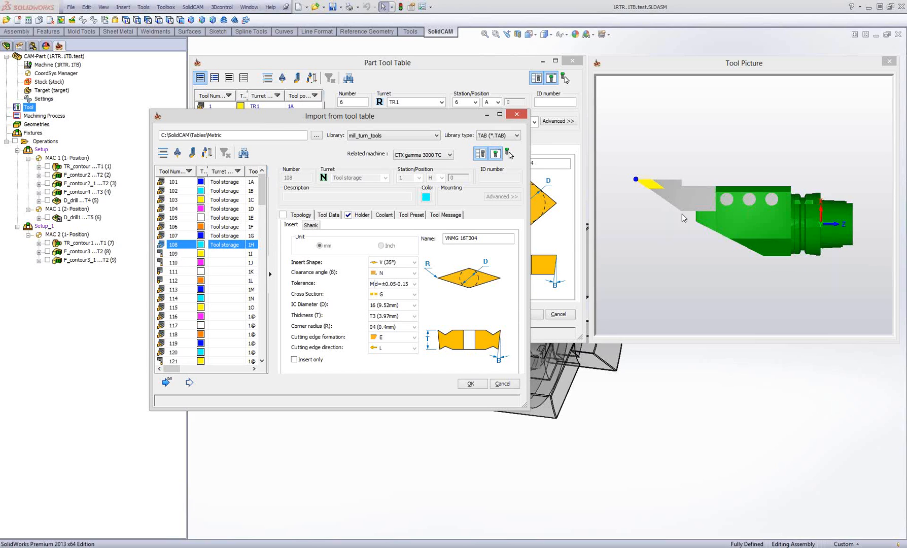
{"action": "left_click", "coordinate": [186, 253]}
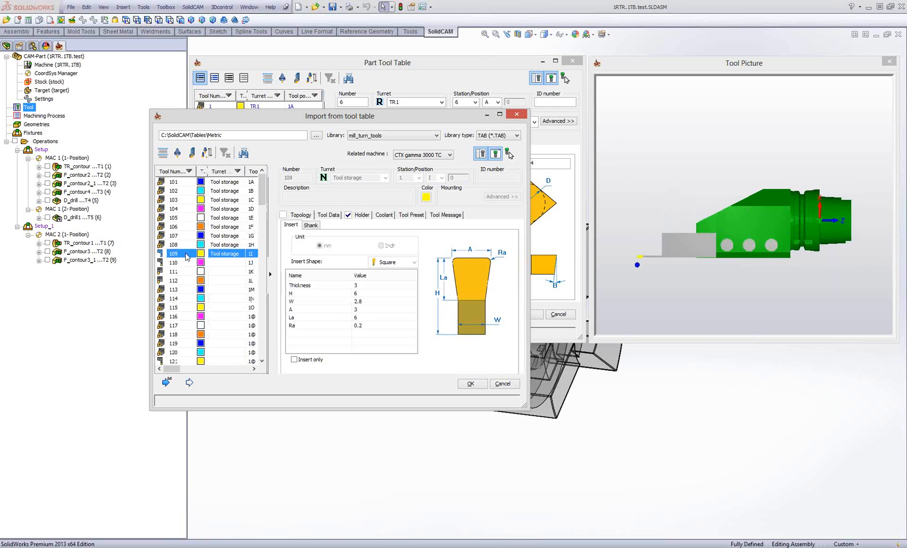
{"action": "key", "text": "Down"}
{"action": "key", "text": "Down"}
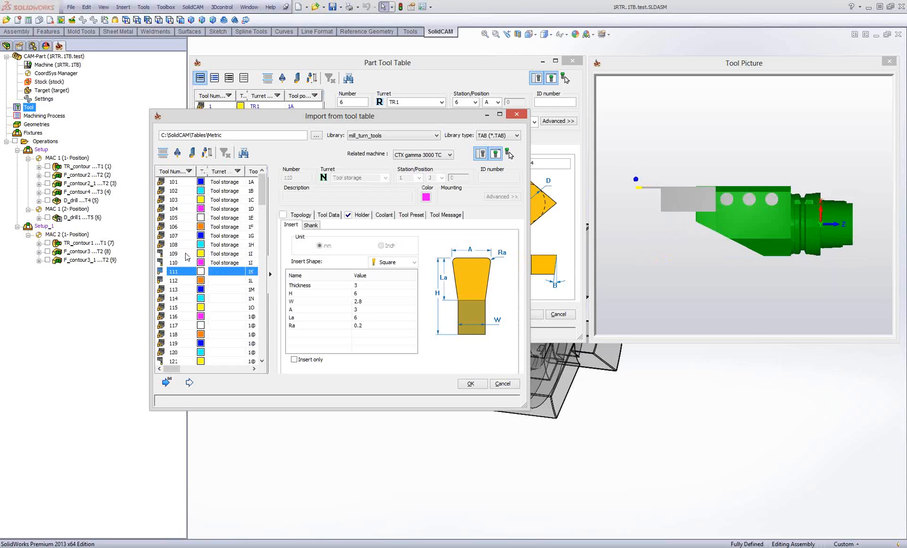
{"action": "key", "text": "Down"}
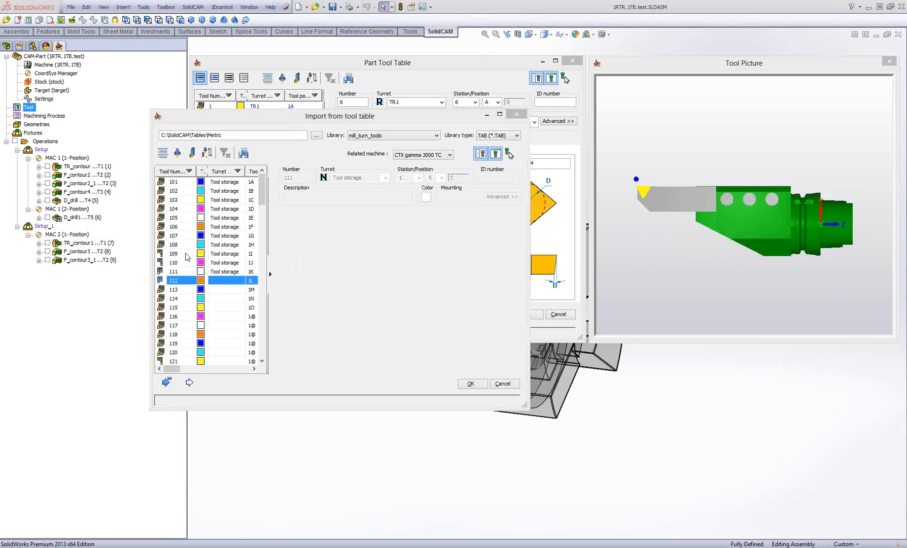
{"action": "key", "text": "Down"}
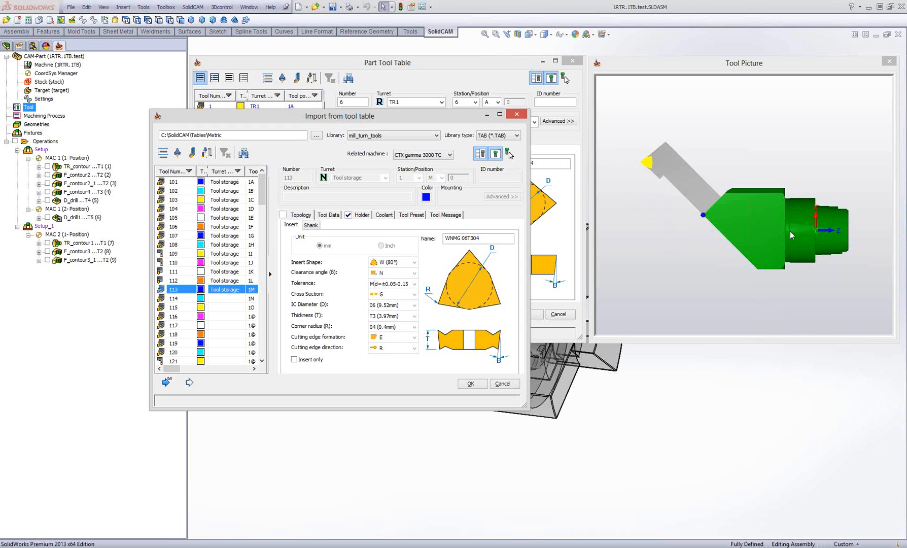
{"action": "key", "text": "Down"}
{"action": "key", "text": "Down"}
{"action": "key", "text": "Down"}
{"action": "key", "text": "Down"}
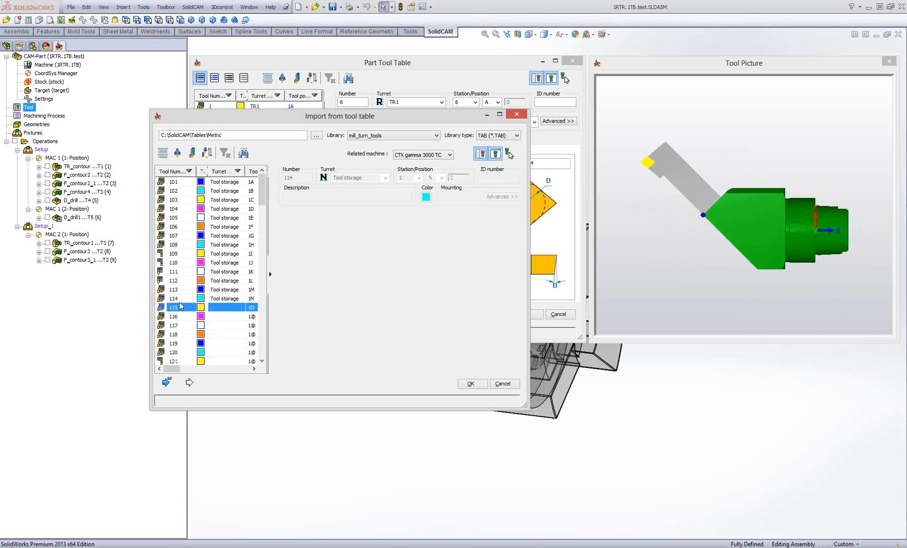
{"action": "key", "text": "Down"}
{"action": "key", "text": "Down"}
{"action": "key", "text": "Down"}
{"action": "key", "text": "Down"}
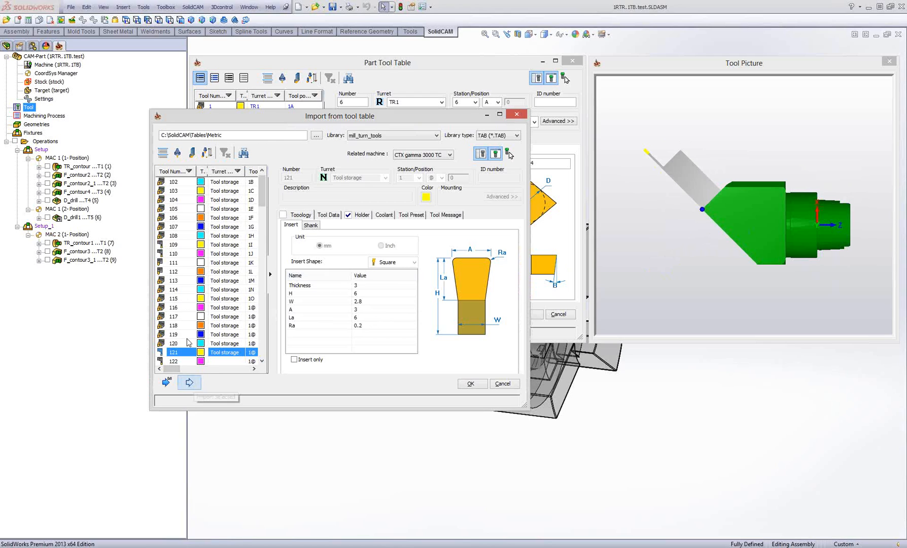
- Import library tool 121 into the part tool table, inspect it on its holder, and cancel the table
{"action": "left_click", "coordinate": [190, 383]}
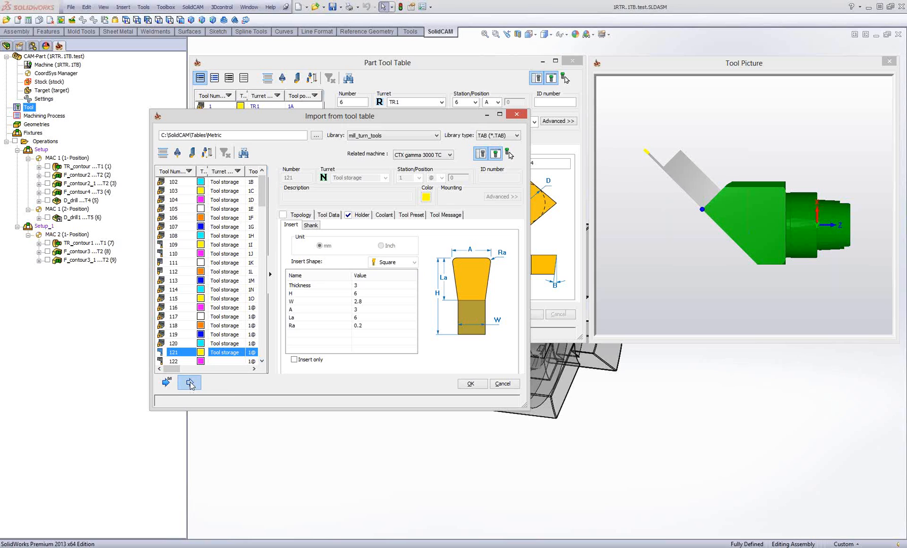
{"action": "left_click", "coordinate": [472, 384]}
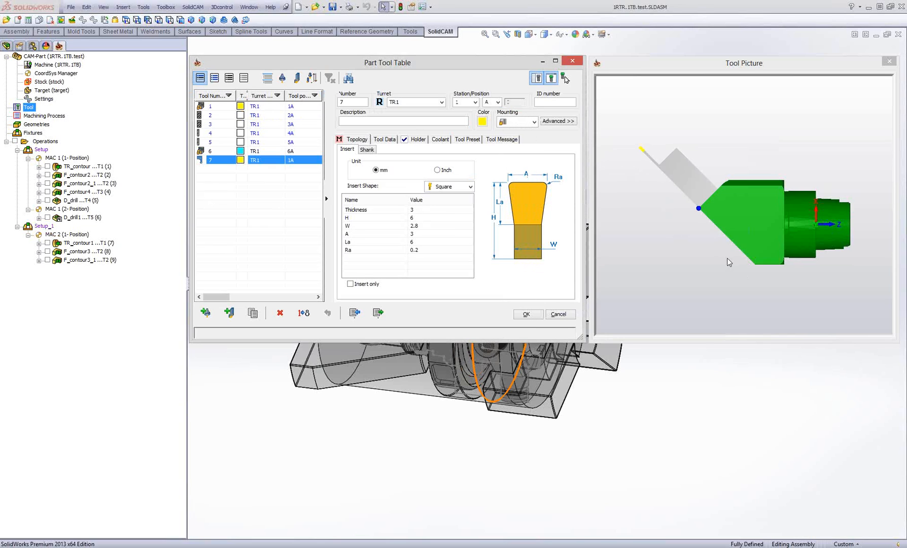
{"action": "mouse_move", "coordinate": [727, 258]}
{"action": "middle_mouse_down"}
{"action": "mouse_move", "coordinate": [738, 267]}
{"action": "mouse_move", "coordinate": [732, 278]}
{"action": "mouse_move", "coordinate": [721, 274]}
{"action": "middle_mouse_up"}
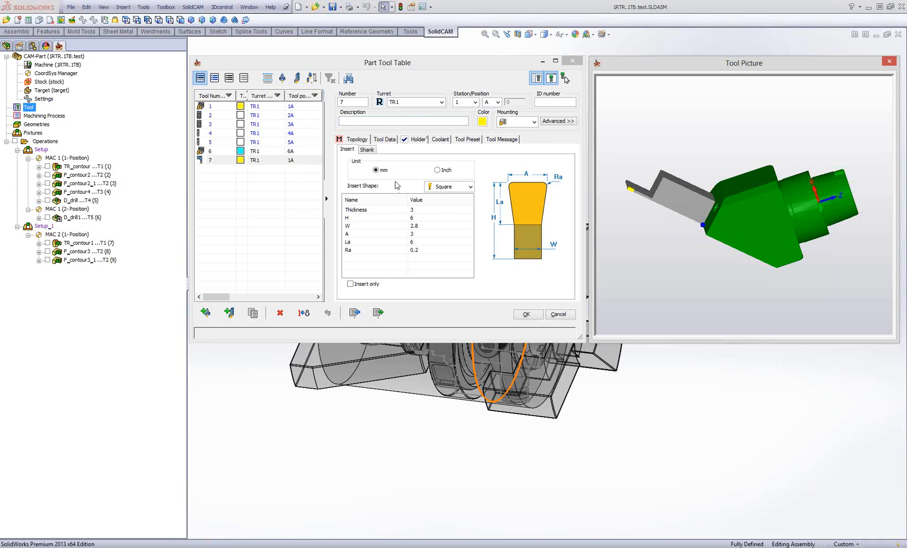
{"action": "mouse_move", "coordinate": [764, 223]}
{"action": "middle_mouse_down"}
{"action": "mouse_move", "coordinate": [760, 212]}
{"action": "mouse_move", "coordinate": [760, 225]}
{"action": "middle_mouse_up"}
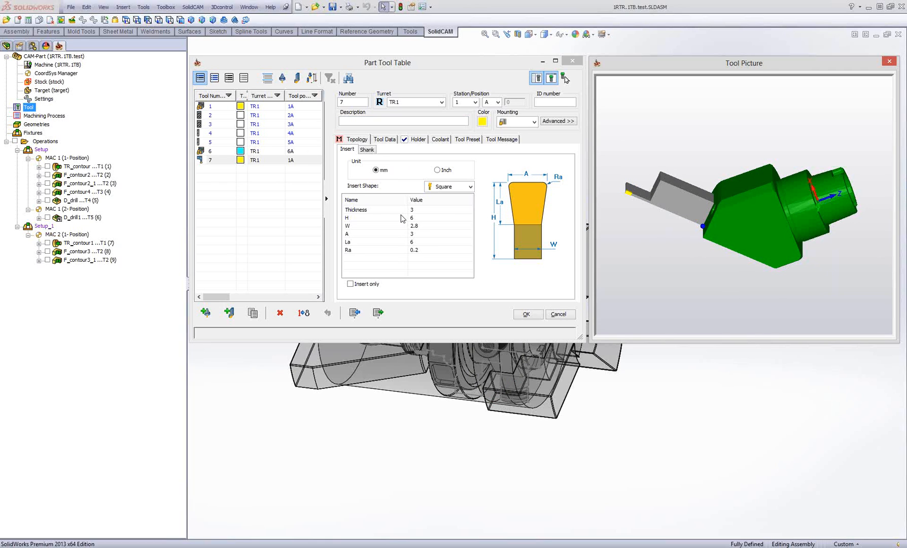
{"action": "left_click", "coordinate": [560, 315]}
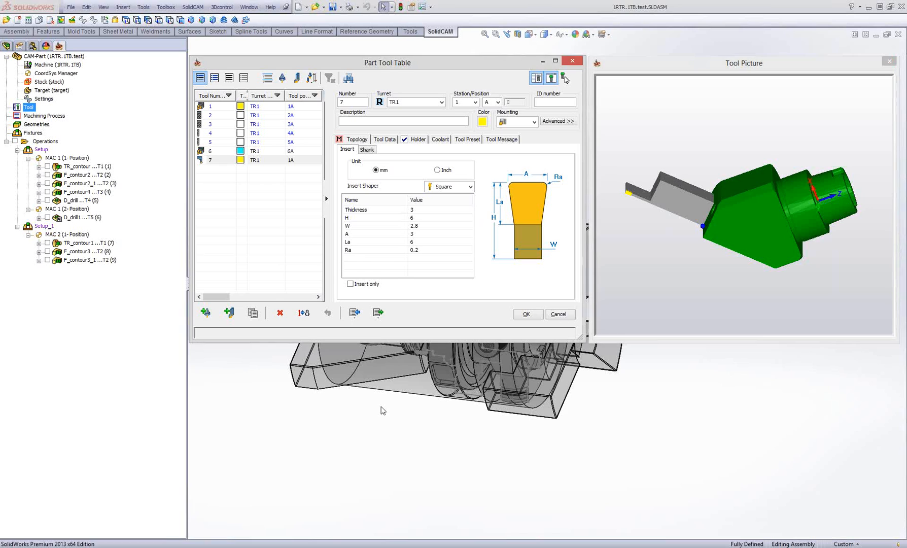
{"action": "left_click", "coordinate": [420, 407]}
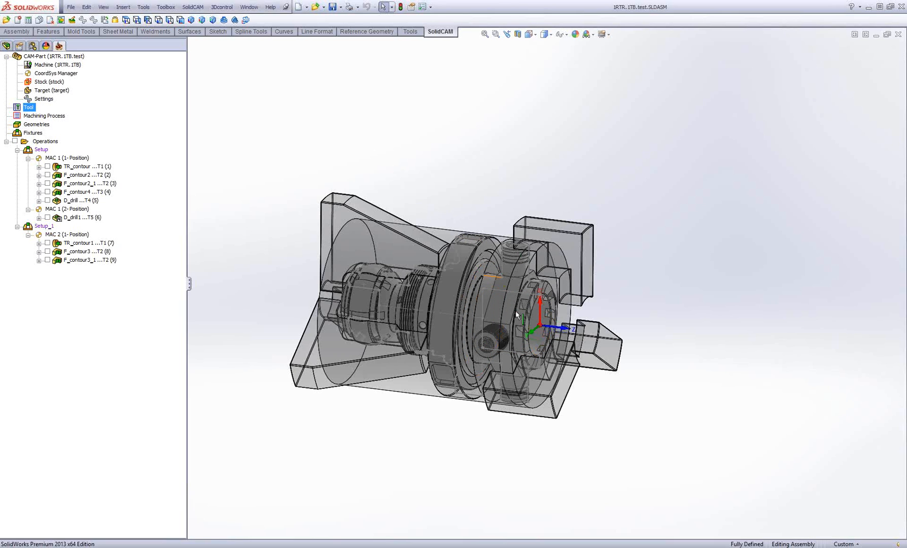
- Select MAC 1 (1-Position) under the first setup and examine the clamped part from both ends
{"action": "middle_click_drag", "start_coordinate": [550, 320], "coordinate": [547, 324]}
{"action": "scroll", "coordinate": [546, 327], "scroll_direction": "down", "scroll_amount": 4}
{"action": "scroll", "coordinate": [530, 299], "scroll_direction": "up", "scroll_amount": 4}
{"action": "left_click", "coordinate": [75, 158]}
{"action": "middle_click_drag", "start_coordinate": [354, 143], "coordinate": [558, 203]}
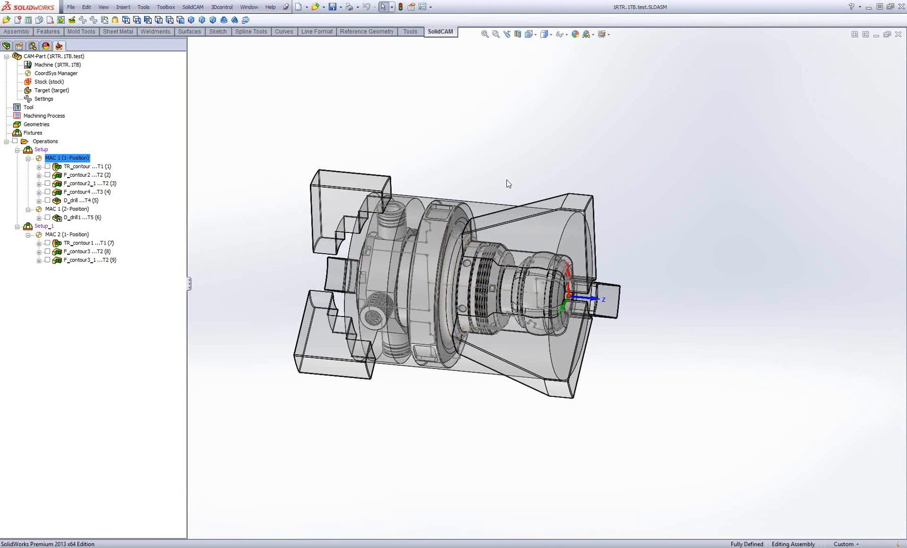
- Open the machine setup of Setup and review its TR1_TB1 submachine, home, clamping fixture, and Z offset
{"action": "double_click", "coordinate": [41, 149]}
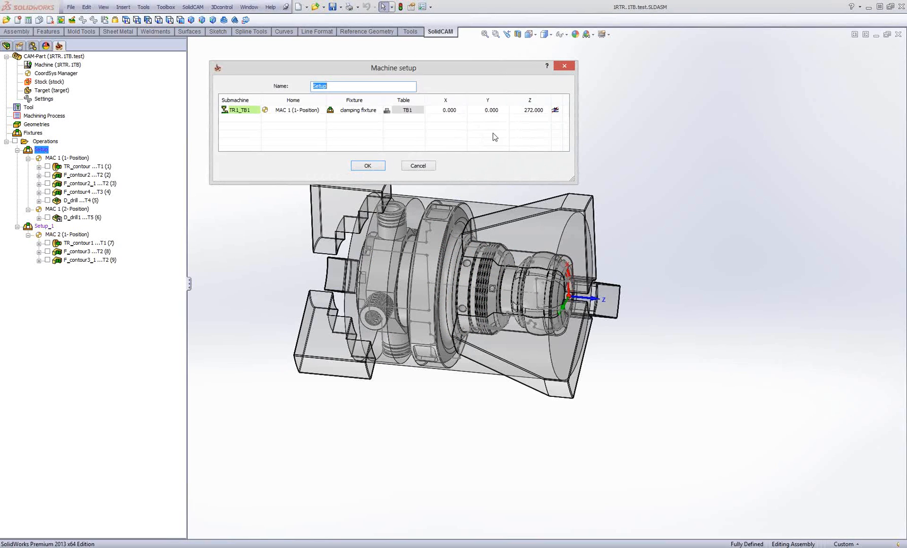
{"action": "left_click", "coordinate": [241, 114]}
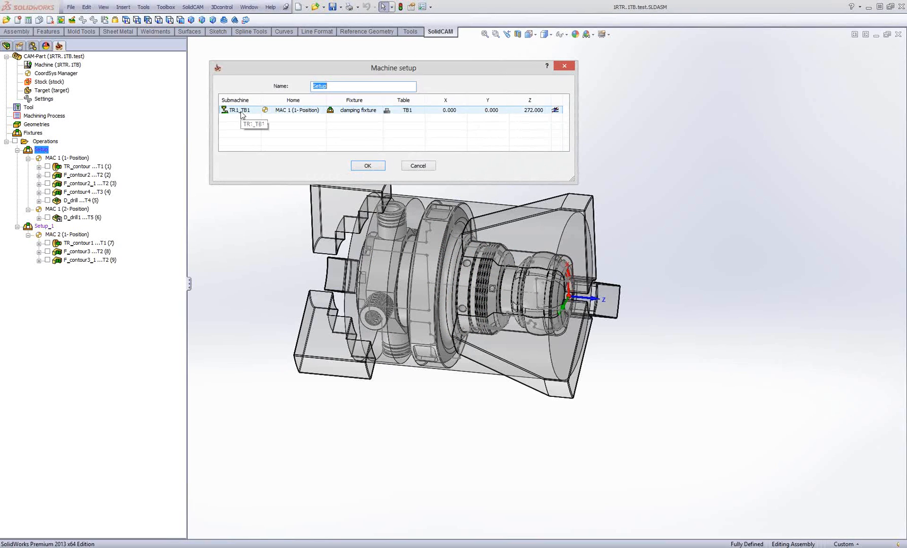
{"action": "left_click", "coordinate": [241, 113]}
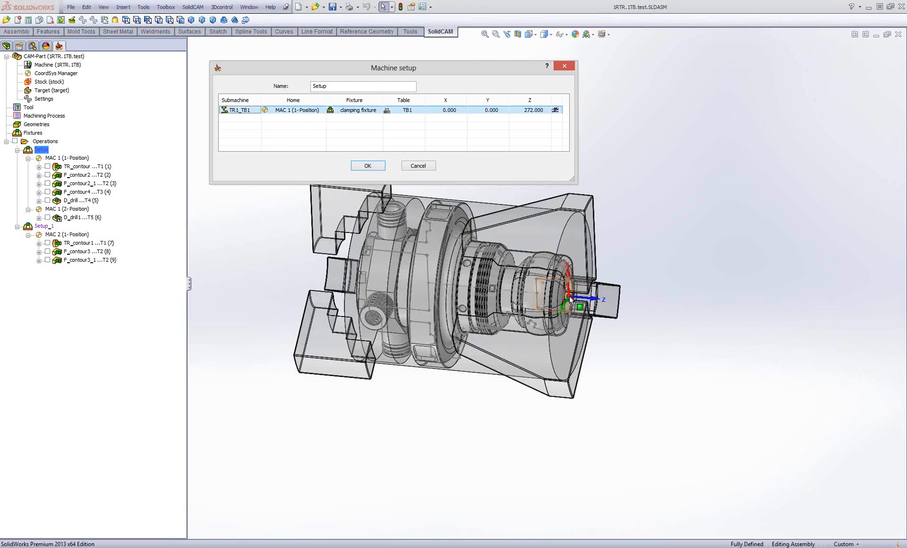
{"action": "left_click", "coordinate": [359, 112]}
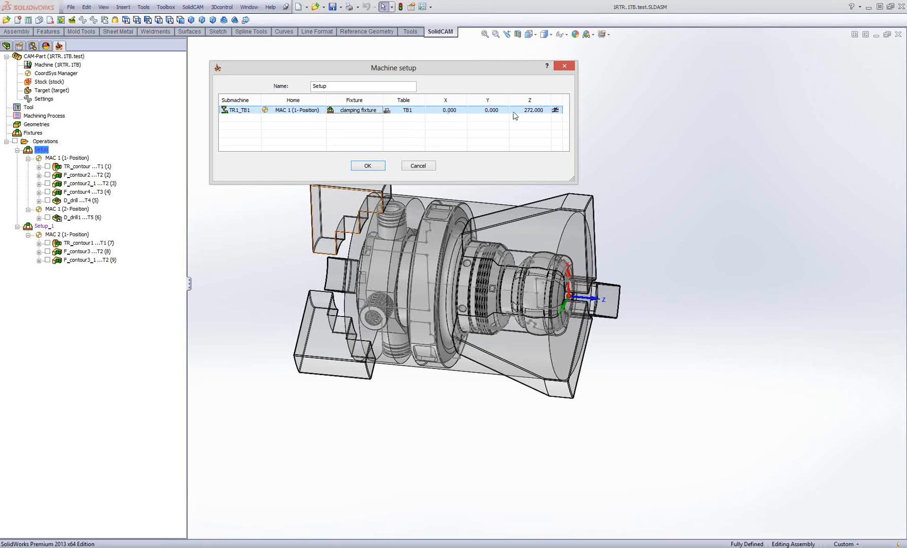
{"action": "left_click", "coordinate": [534, 115]}
- Preview the clamping fixture's table position on the model, inspect it closely, hide the preview, and accept the machine setup
{"action": "left_click", "coordinate": [555, 110]}
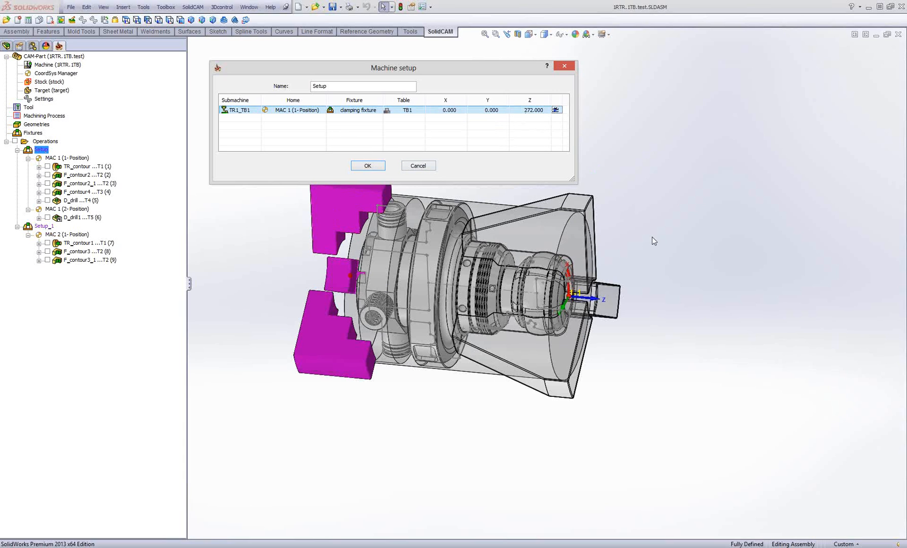
{"action": "middle_click_drag", "start_coordinate": [658, 235], "coordinate": [670, 197]}
{"action": "scroll", "coordinate": [368, 282], "scroll_direction": "down", "scroll_amount": 2}
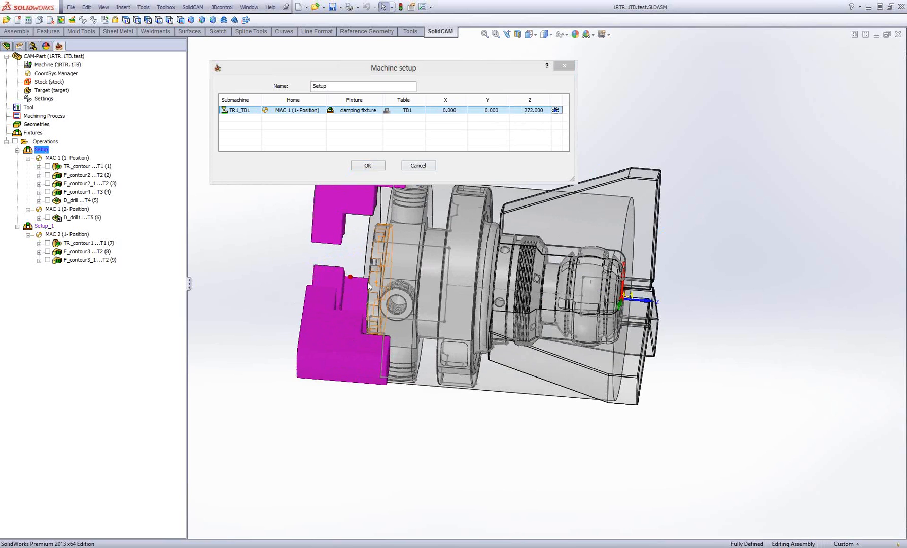
{"action": "scroll", "coordinate": [367, 282], "scroll_direction": "down", "scroll_amount": 3}
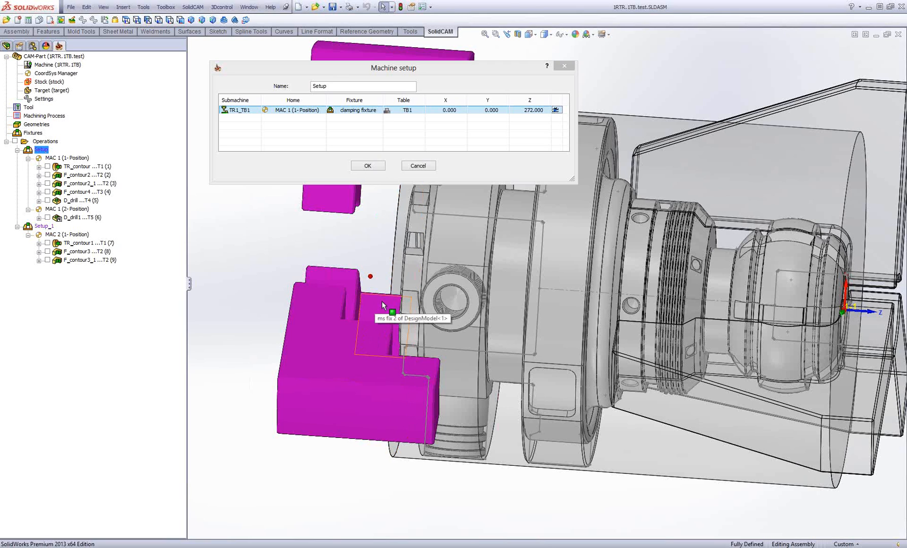
{"action": "scroll", "coordinate": [382, 305], "scroll_direction": "up", "scroll_amount": 5}
{"action": "middle_click_drag", "start_coordinate": [383, 305], "coordinate": [482, 230]}
{"action": "scroll", "coordinate": [482, 230], "scroll_direction": "down", "scroll_amount": 1}
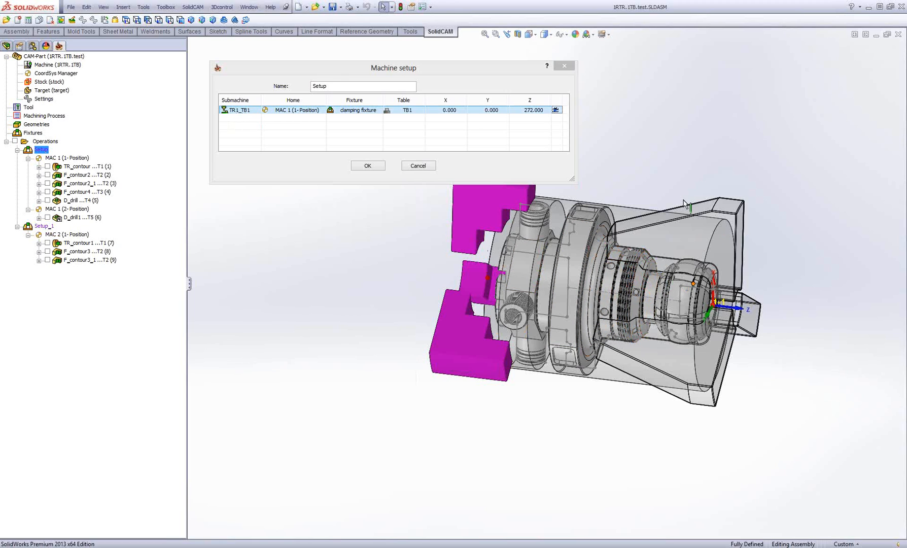
{"action": "left_click", "coordinate": [533, 115]}
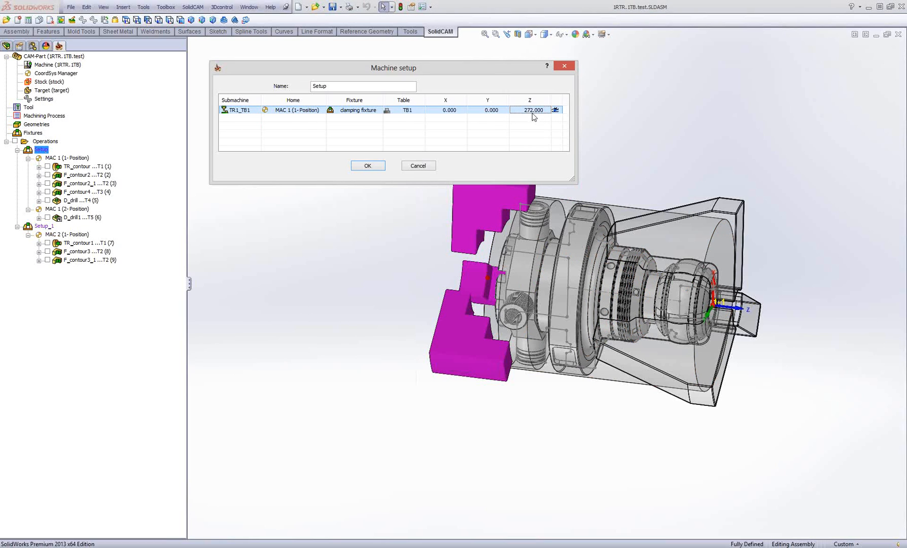
{"action": "left_click", "coordinate": [557, 112]}
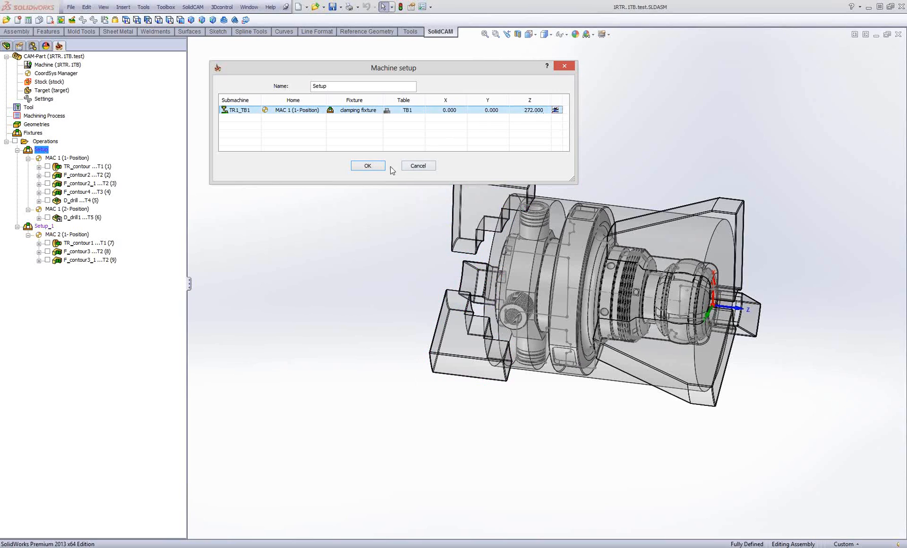
{"action": "left_click", "coordinate": [369, 166]}
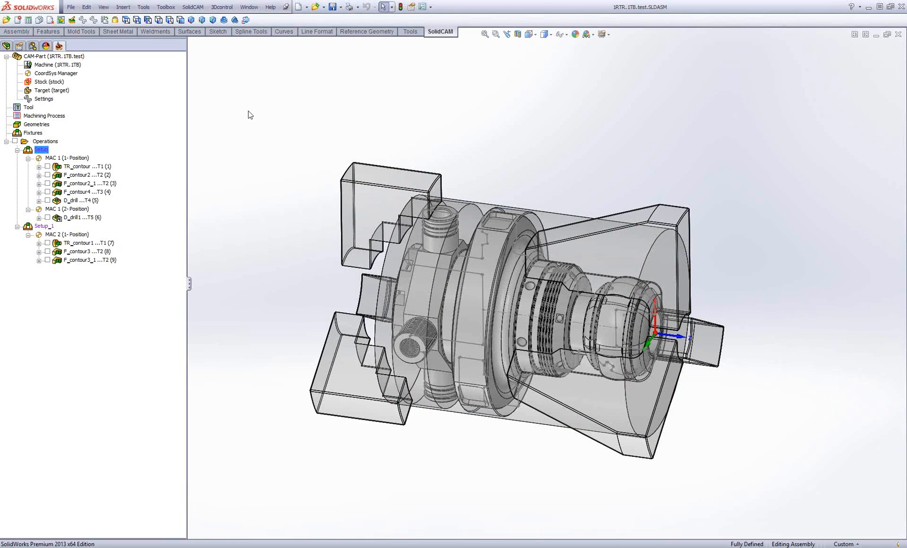
- Open the 1RTR.1TB machine definition and check its Machine Simulation Name entry
{"action": "left_click", "coordinate": [58, 66]}
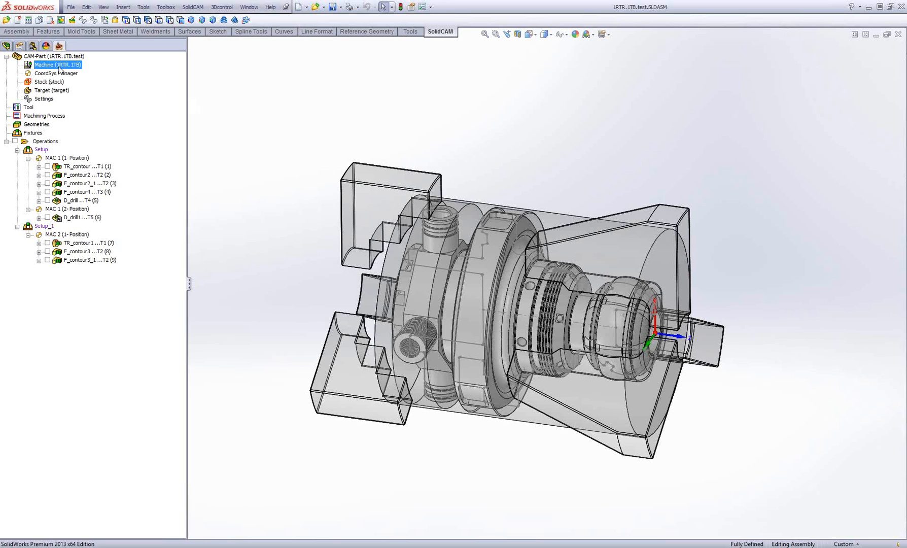
{"action": "left_click", "coordinate": [282, 150]}
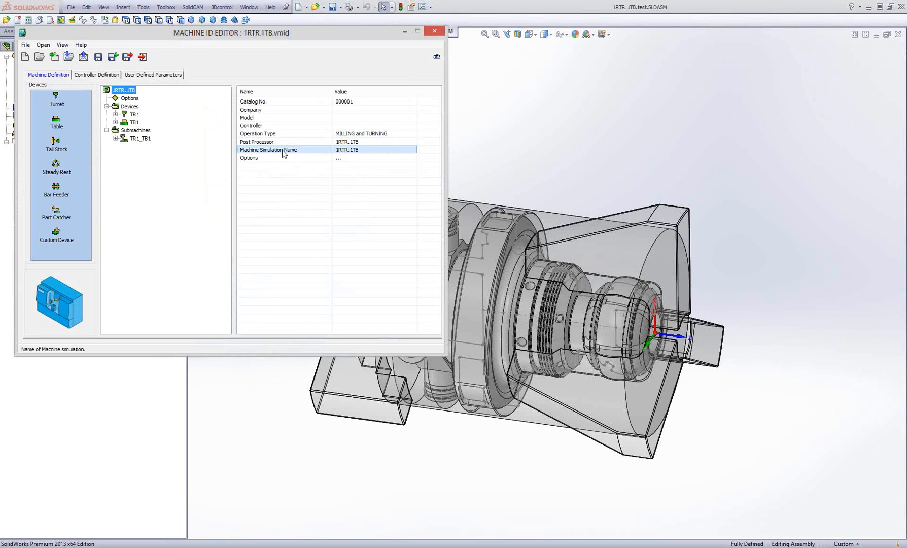
- Switch to MachSimIntegration and examine the turret and chuck of the 1RTR.1TB machine model from several angles
{"action": "left_click", "coordinate": [553, 314]}
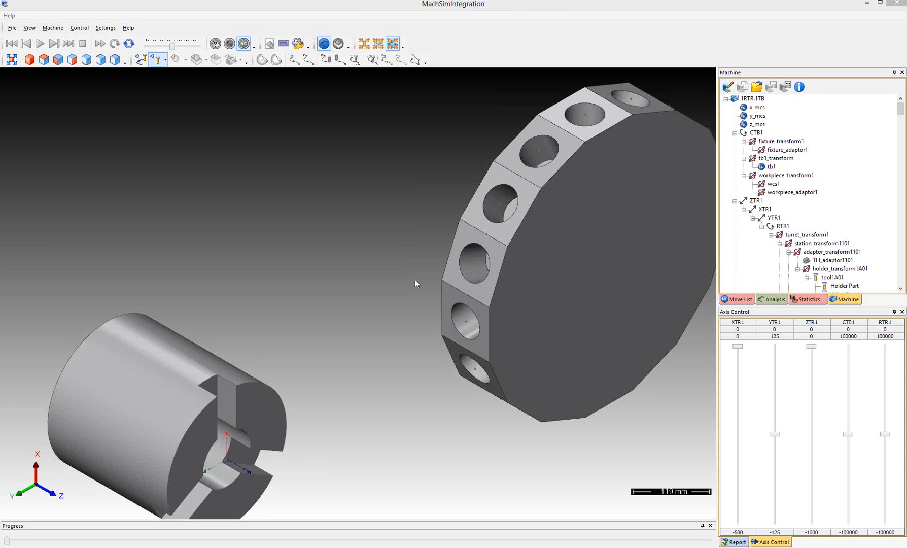
{"action": "mouse_move", "coordinate": [502, 347]}
{"action": "left_mouse_down"}
{"action": "mouse_move", "coordinate": [464, 345]}
{"action": "mouse_move", "coordinate": [509, 347]}
{"action": "left_mouse_up"}
{"action": "middle_click_drag", "start_coordinate": [508, 346], "coordinate": [436, 346]}
{"action": "left_click_drag", "start_coordinate": [454, 332], "coordinate": [427, 354]}
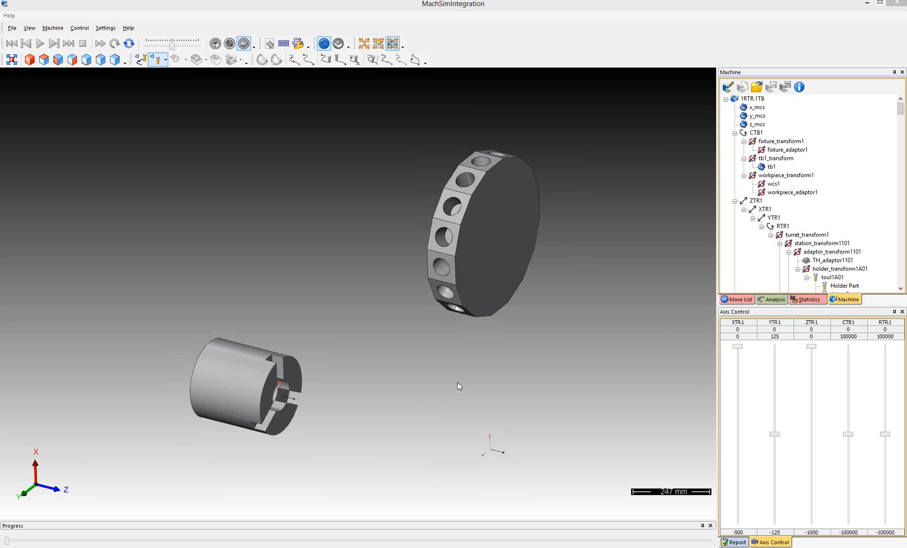
{"action": "mouse_move", "coordinate": [457, 384]}
{"action": "middle_mouse_down"}
{"action": "mouse_move", "coordinate": [450, 389]}
{"action": "mouse_move", "coordinate": [452, 371]}
{"action": "middle_mouse_up"}
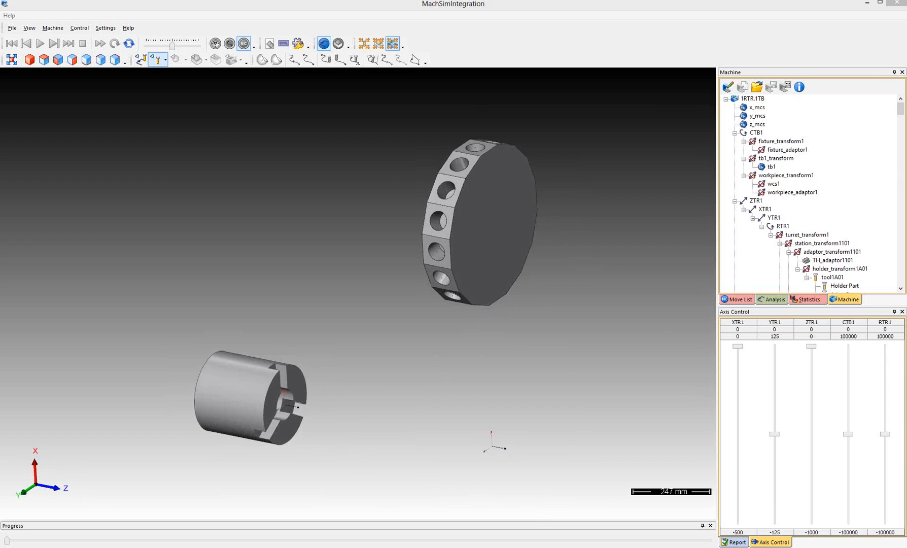
- Load the NTX1000 machine and hide its housing to expose the spindles and turret
{"action": "left_click", "coordinate": [757, 89]}
{"action": "double_click", "coordinate": [386, 228]}
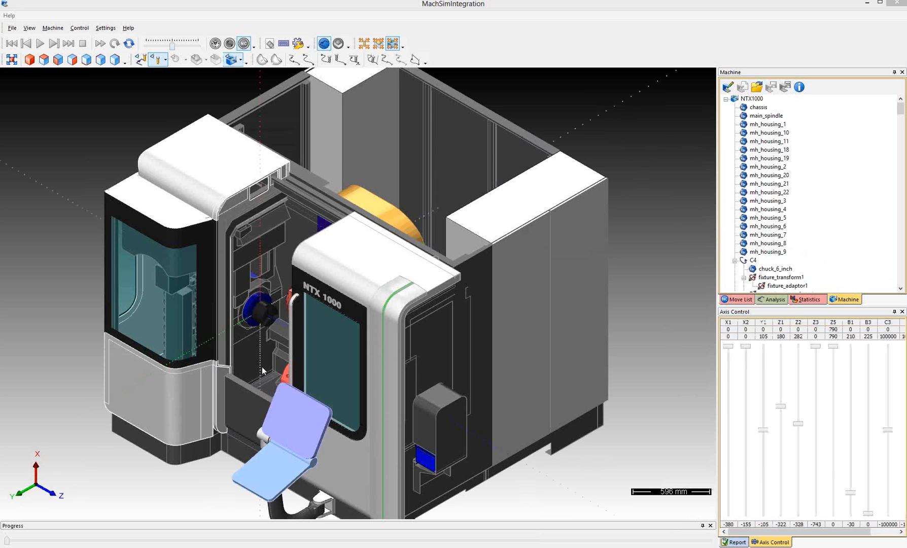
{"action": "middle_click_drag", "start_coordinate": [258, 355], "coordinate": [404, 361]}
{"action": "left_click", "coordinate": [232, 61]}
{"action": "left_click", "coordinate": [232, 61]}
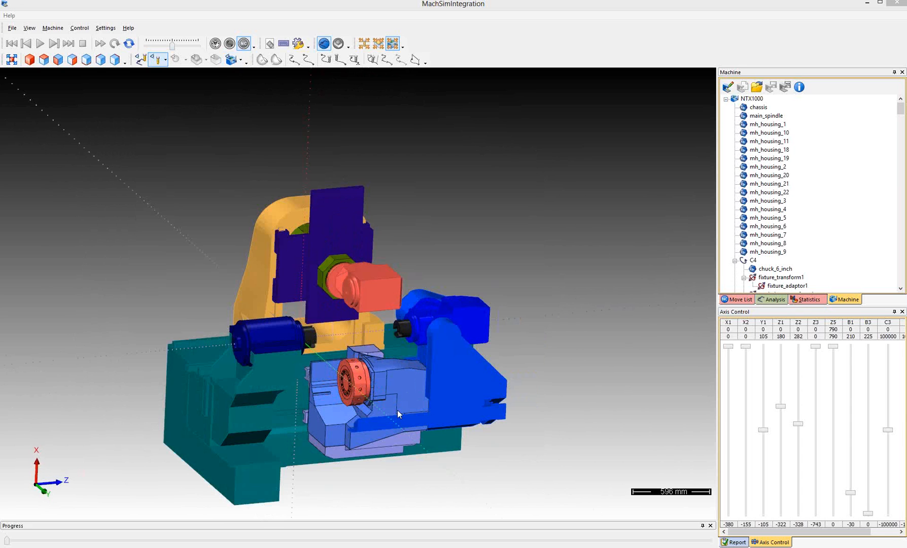
- Move the NTX1000's B1 axis to about 50.7 and its B3 axis to about 28.6 to rotate the heads
{"action": "scroll", "coordinate": [395, 393], "scroll_direction": "up", "scroll_amount": 4}
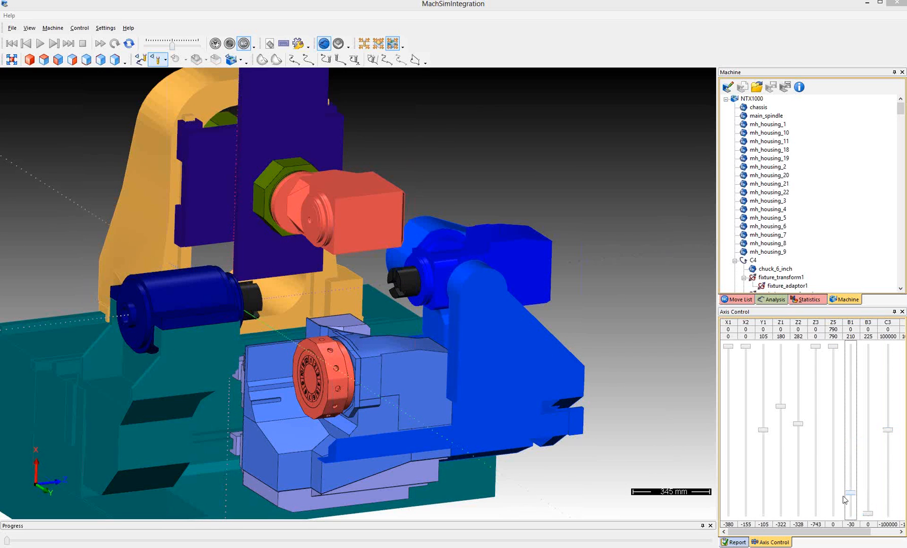
{"action": "left_click_drag", "start_coordinate": [851, 494], "coordinate": [864, 466]}
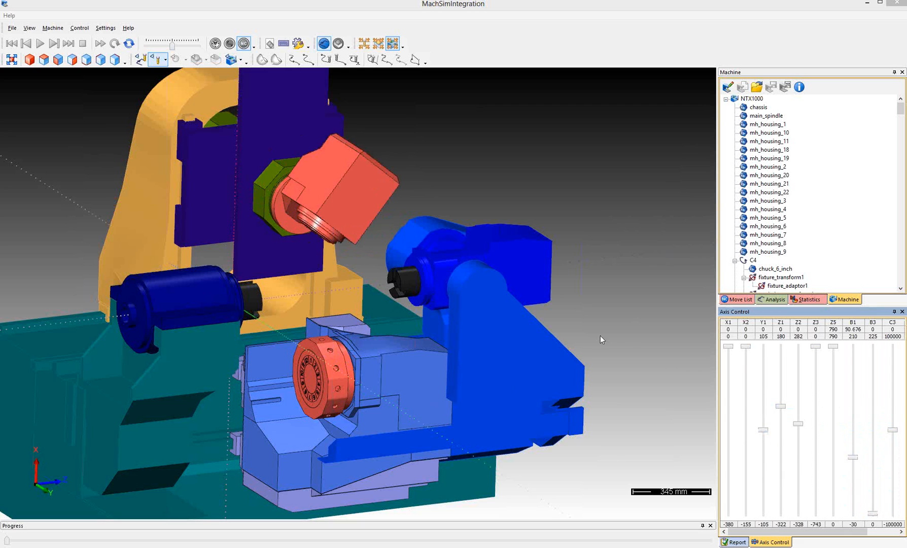
{"action": "mouse_move", "coordinate": [874, 514]}
{"action": "left_mouse_down"}
{"action": "mouse_move", "coordinate": [873, 459]}
{"action": "mouse_move", "coordinate": [873, 504]}
{"action": "mouse_move", "coordinate": [871, 483]}
{"action": "mouse_move", "coordinate": [879, 496]}
{"action": "left_mouse_up"}
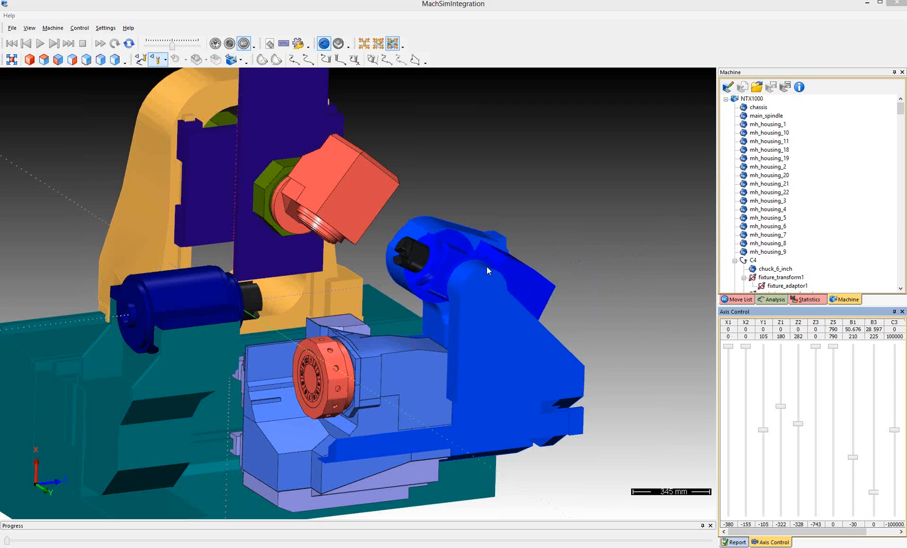
- Load DMU_80_eVo_linear_MT.xml from the customer_machsim folder, show the machine housing and inspect the work area
{"action": "left_click", "coordinate": [761, 89]}
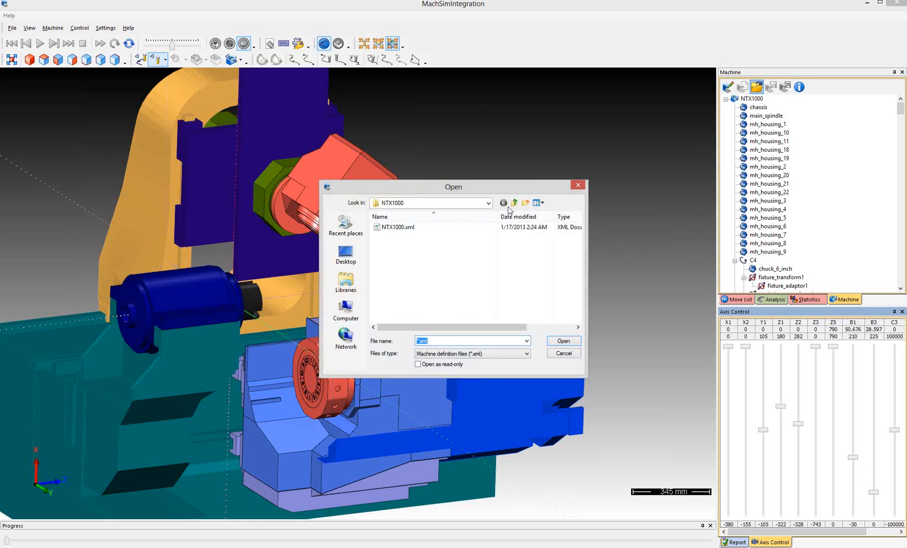
{"action": "left_click", "coordinate": [514, 202]}
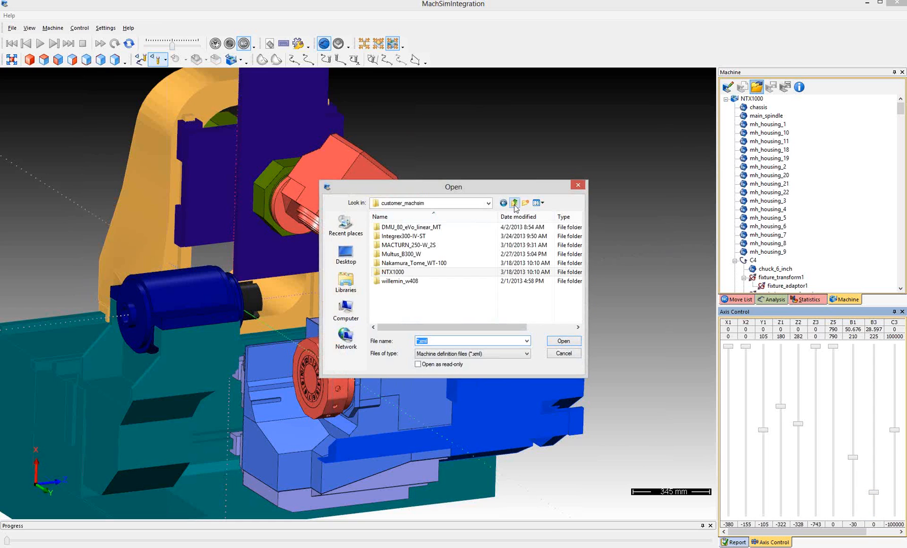
{"action": "double_click", "coordinate": [406, 228]}
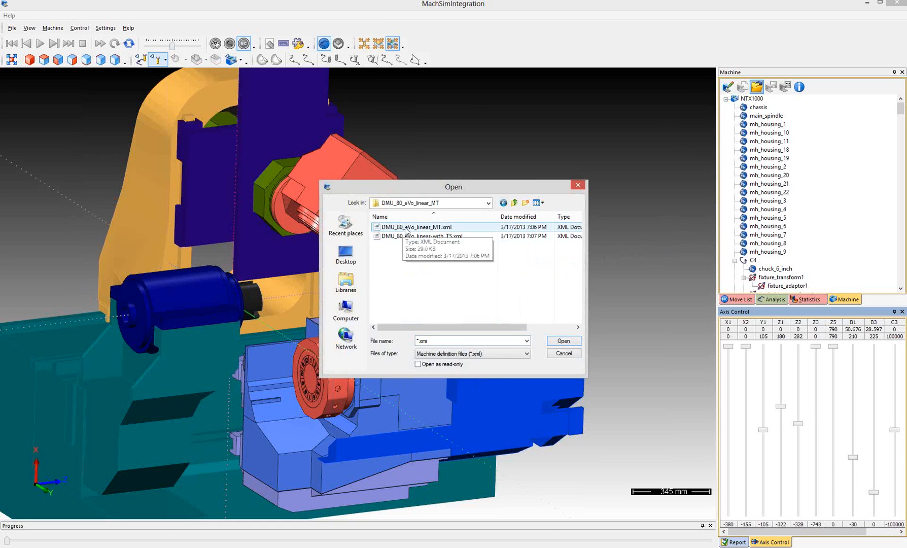
{"action": "double_click", "coordinate": [406, 227]}
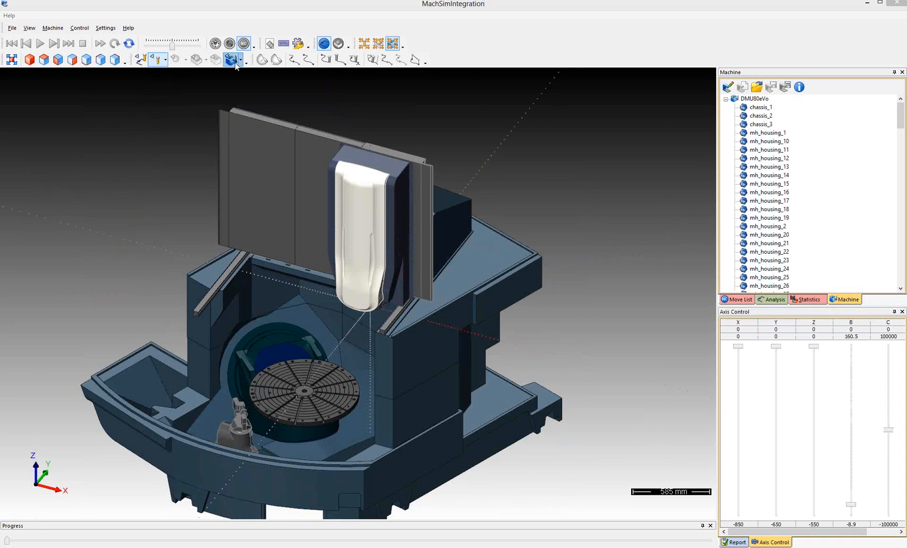
{"action": "left_click", "coordinate": [234, 62]}
{"action": "middle_click_drag", "start_coordinate": [362, 330], "coordinate": [450, 344]}
{"action": "scroll", "coordinate": [358, 359], "scroll_direction": "down", "scroll_amount": 3}
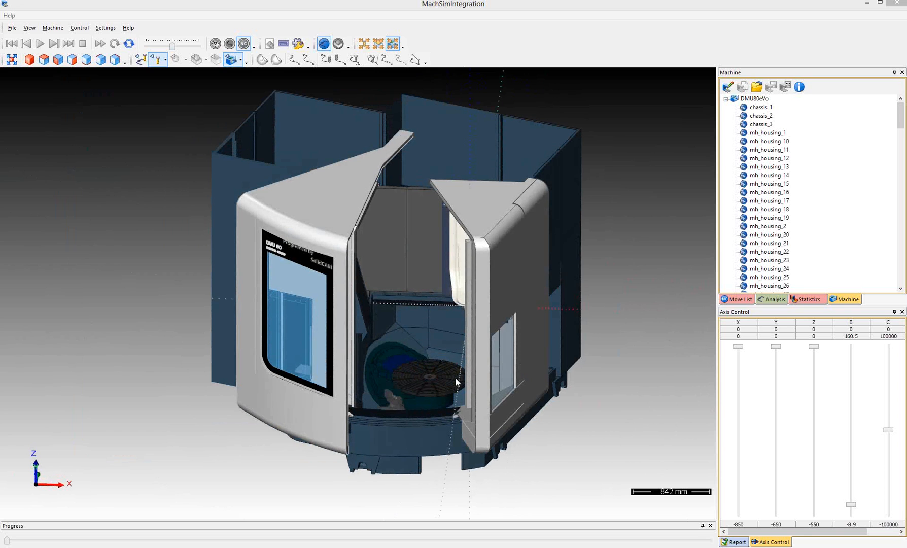
{"action": "mouse_move", "coordinate": [456, 378]}
{"action": "middle_mouse_down"}
{"action": "mouse_move", "coordinate": [436, 390]}
{"action": "mouse_move", "coordinate": [431, 376]}
{"action": "mouse_move", "coordinate": [456, 374]}
{"action": "middle_mouse_up"}
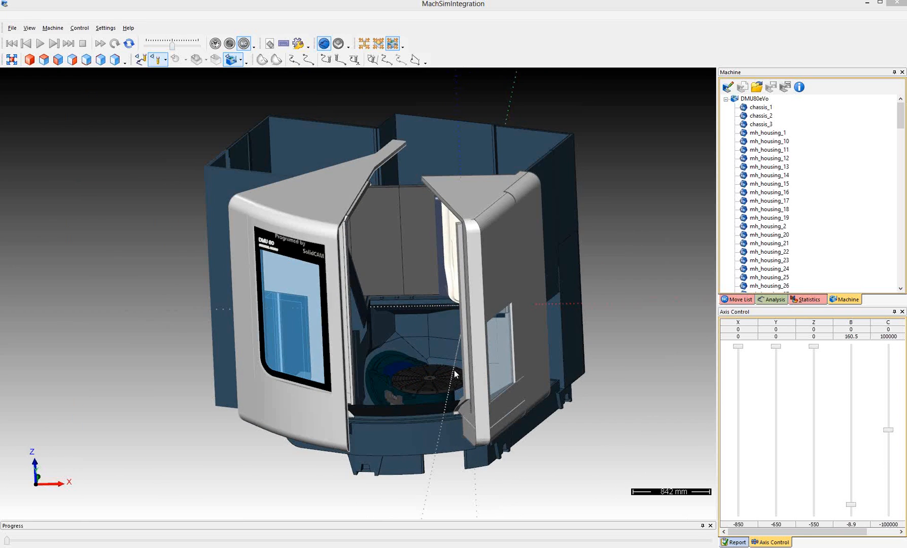
{"action": "scroll", "coordinate": [451, 376], "scroll_direction": "up", "scroll_amount": 5}
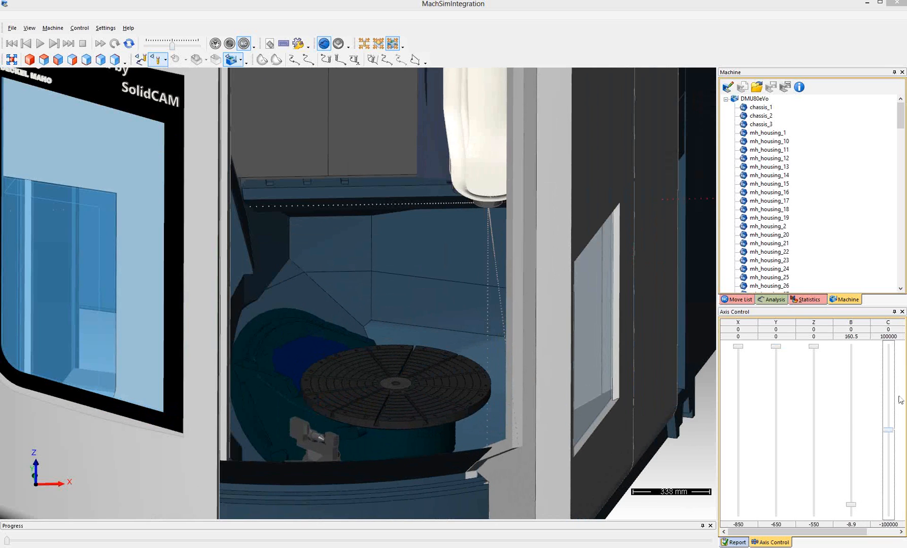
- Tilt the table to about 23 on the B axis, rotate C to about -29380, and bring B back to about 0.6
{"action": "left_click_drag", "start_coordinate": [851, 504], "coordinate": [851, 472]}
{"action": "left_click", "coordinate": [887, 432]}
{"action": "left_click_drag", "start_coordinate": [890, 432], "coordinate": [890, 456]}
{"action": "middle_click_drag", "start_coordinate": [416, 357], "coordinate": [447, 353]}
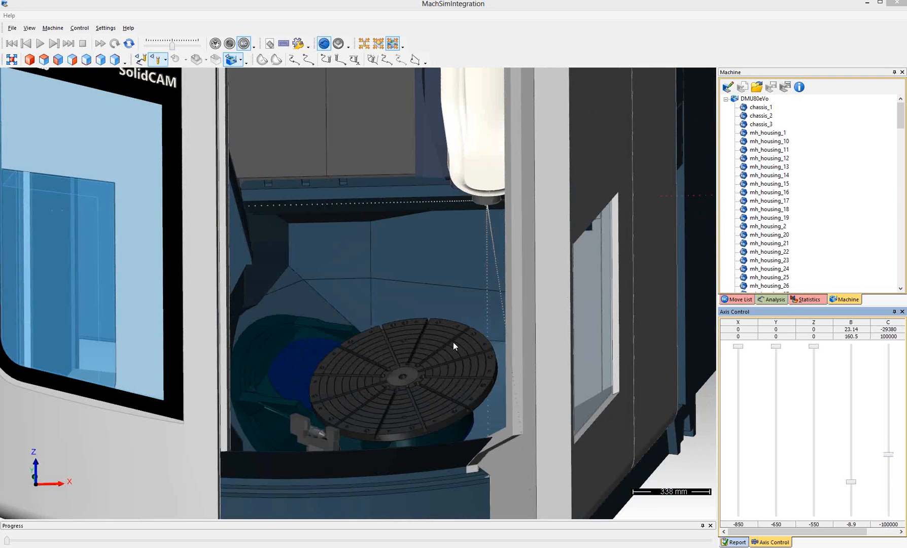
{"action": "scroll", "coordinate": [454, 340], "scroll_direction": "down", "scroll_amount": 5}
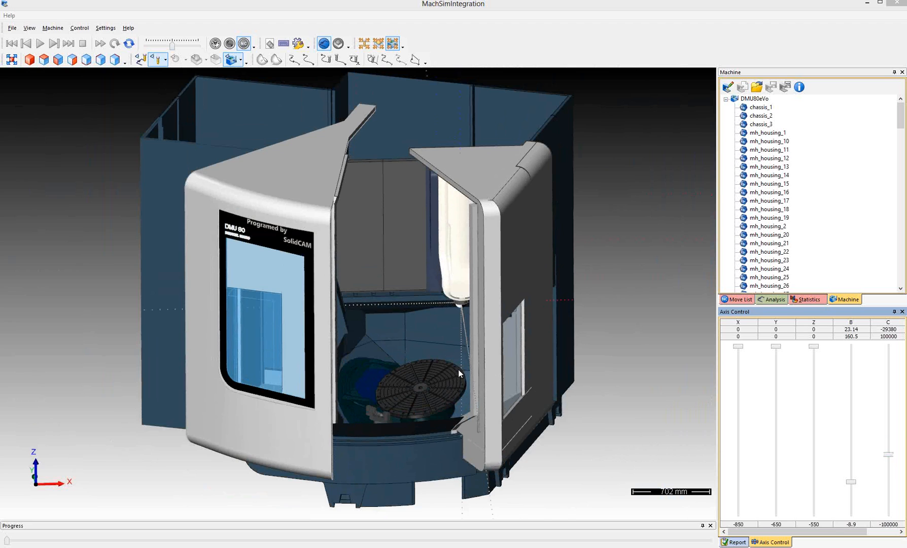
{"action": "left_click", "coordinate": [888, 454]}
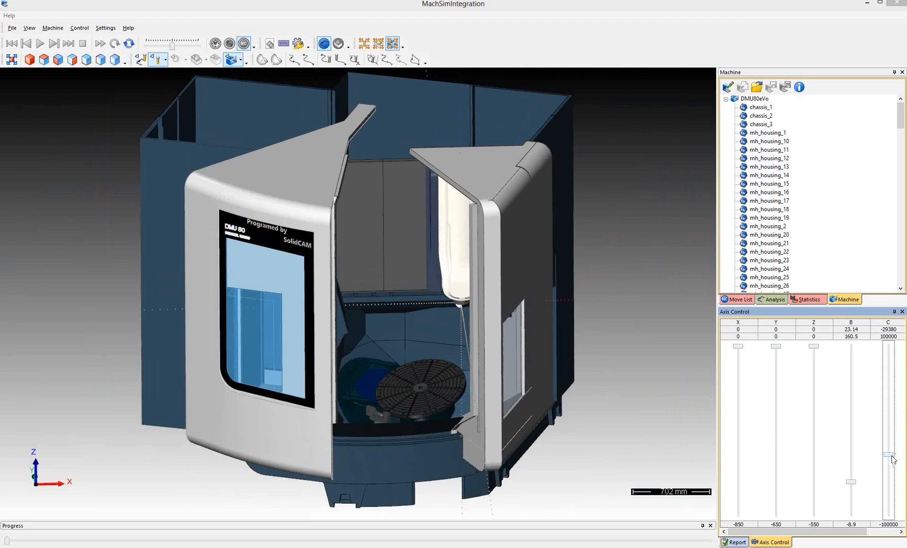
{"action": "left_click_drag", "start_coordinate": [851, 481], "coordinate": [851, 503]}
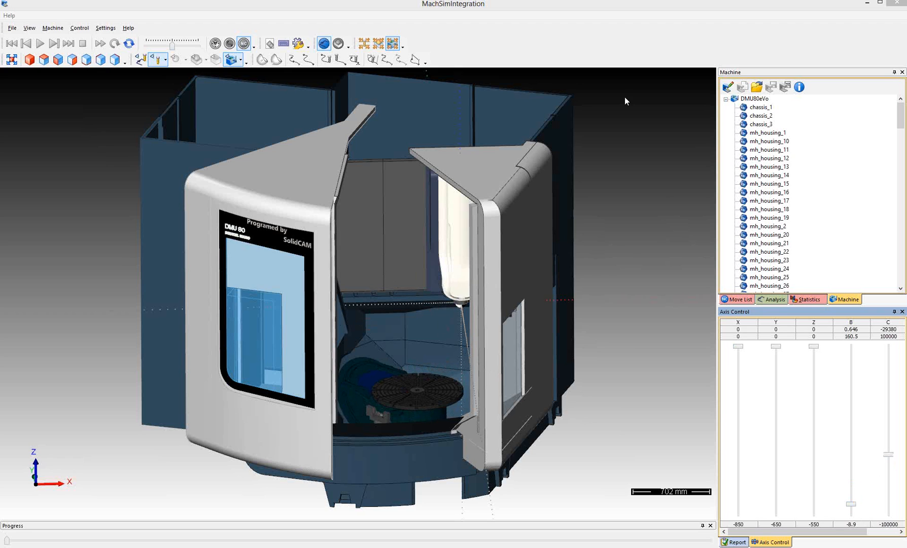
- Load MACTURN_250-W_2S.xml from the customer_machsim folder and view the machine from the front
{"action": "left_click", "coordinate": [756, 87]}
{"action": "left_click", "coordinate": [514, 202]}
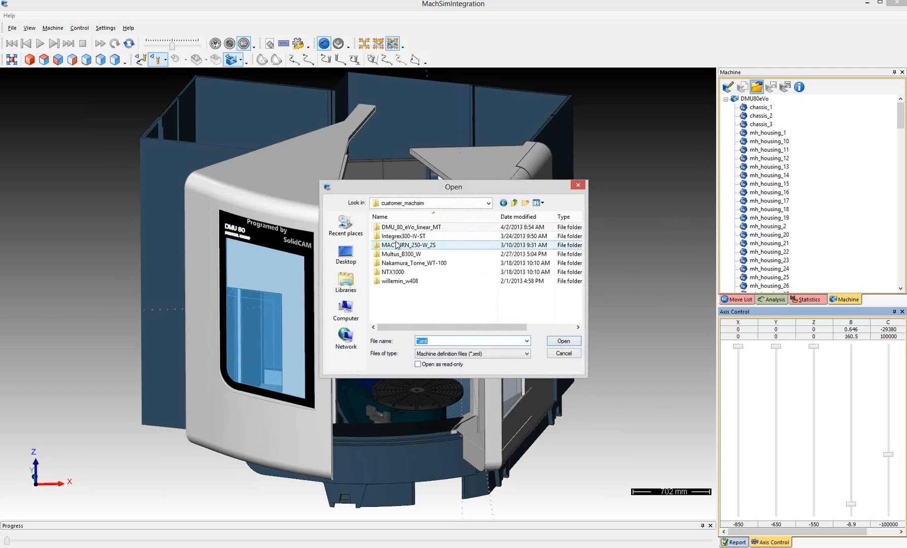
{"action": "double_click", "coordinate": [397, 245]}
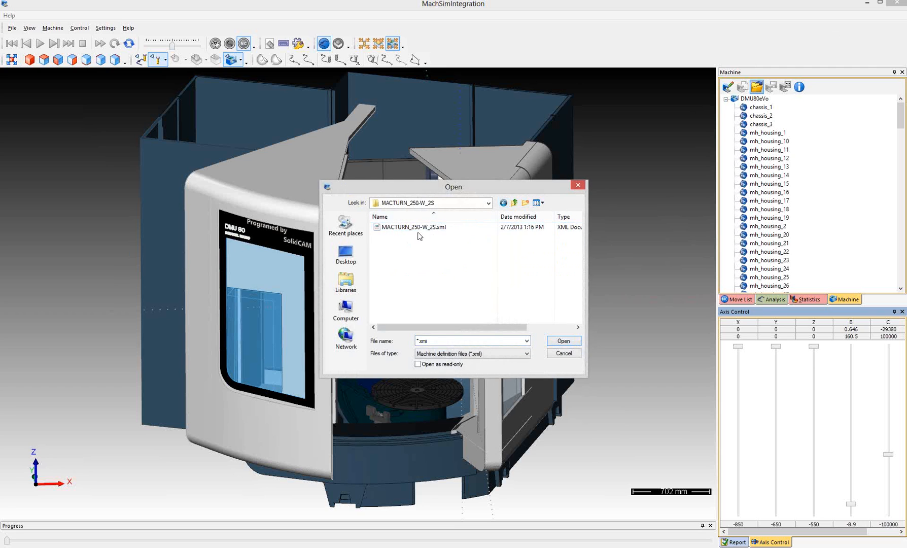
{"action": "double_click", "coordinate": [406, 227]}
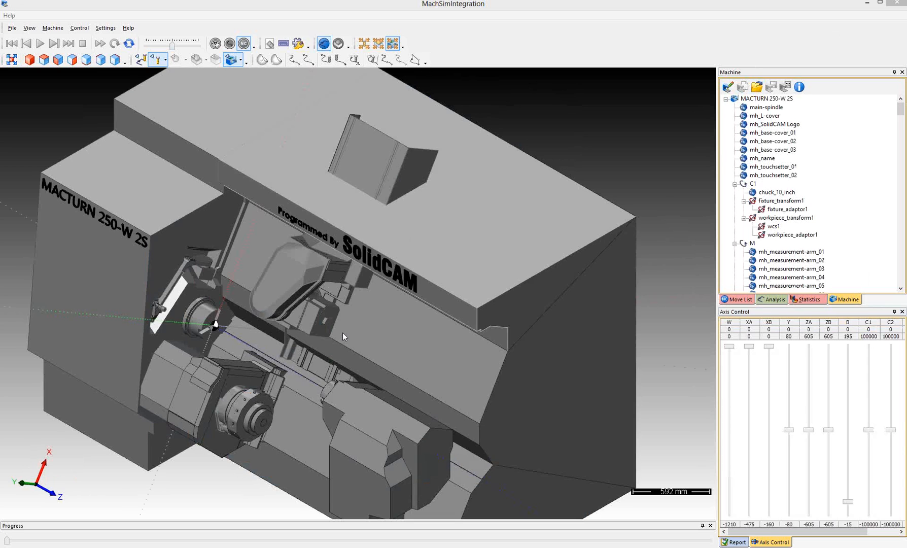
{"action": "middle_click_drag", "start_coordinate": [342, 333], "coordinate": [444, 339]}
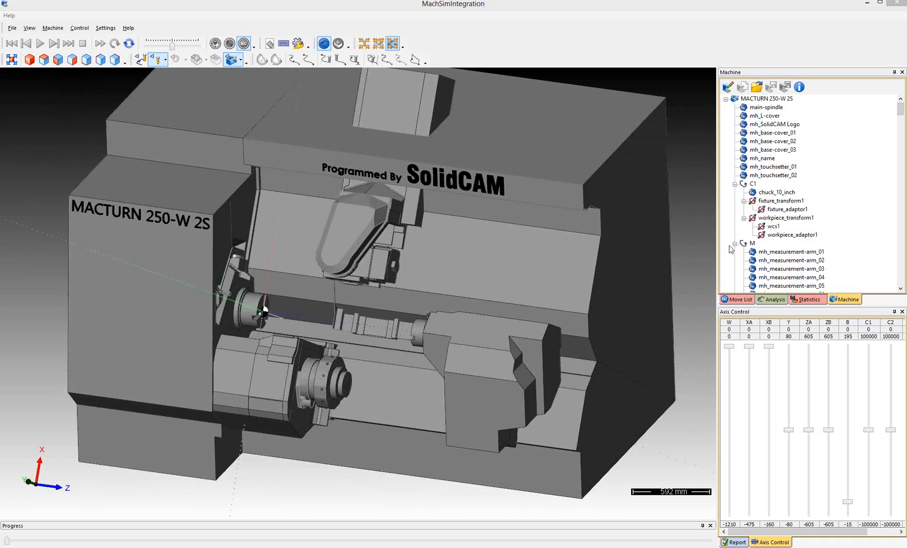
- Load MULTUS_B300_W.xml from the Multus_B300_W folder in customer_machsim
{"action": "left_click", "coordinate": [757, 87]}
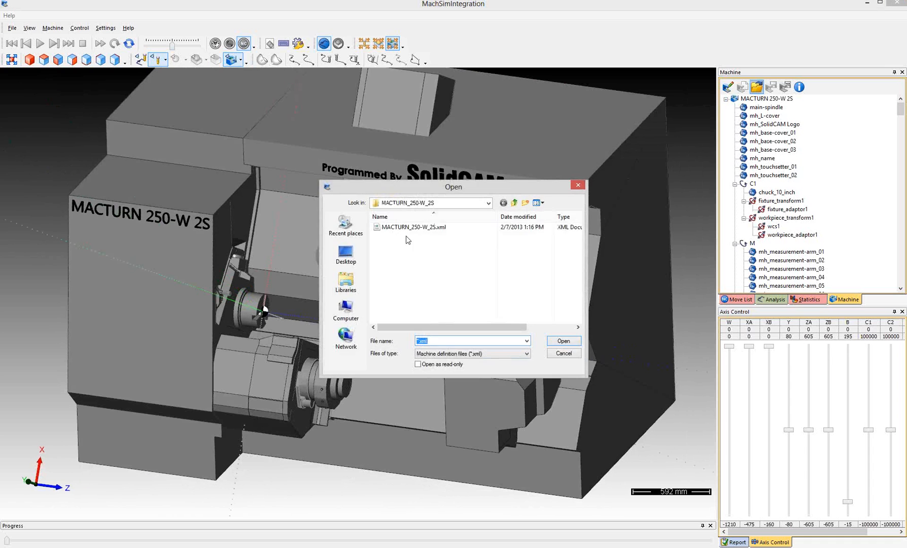
{"action": "left_click", "coordinate": [514, 203]}
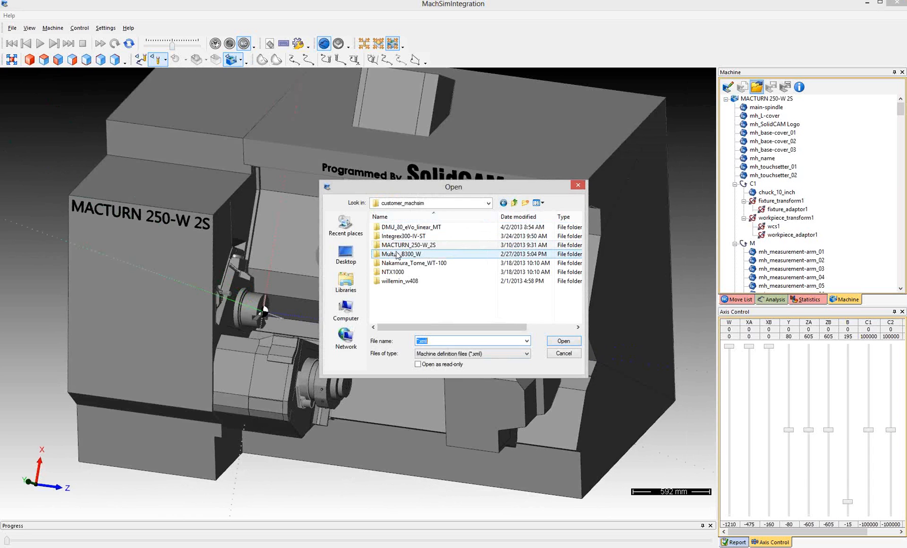
{"action": "double_click", "coordinate": [398, 255]}
{"action": "left_click", "coordinate": [396, 228]}
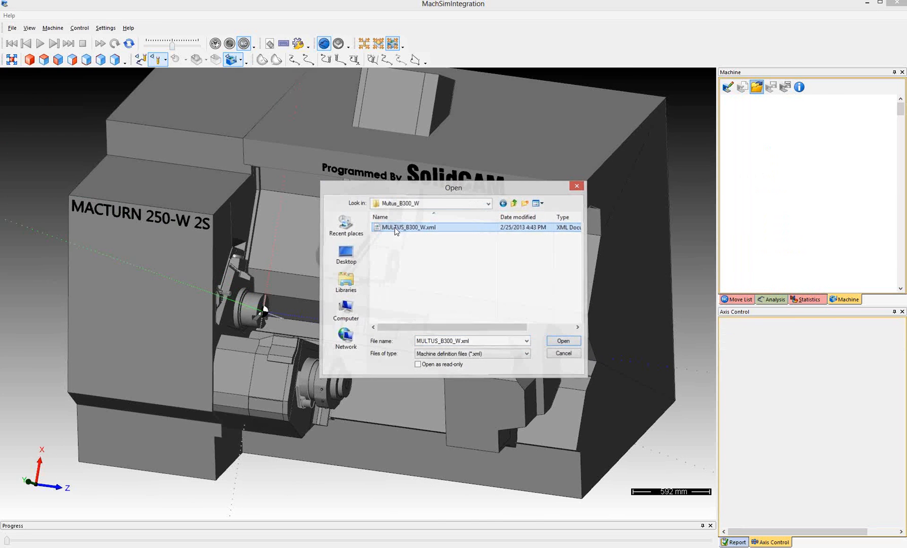
{"action": "double_click", "coordinate": [396, 229]}
- Examine the Multus part catcher up close, moving its PC1 axis to about 80 and back to 0
{"action": "left_click_drag", "start_coordinate": [301, 305], "coordinate": [317, 397]}
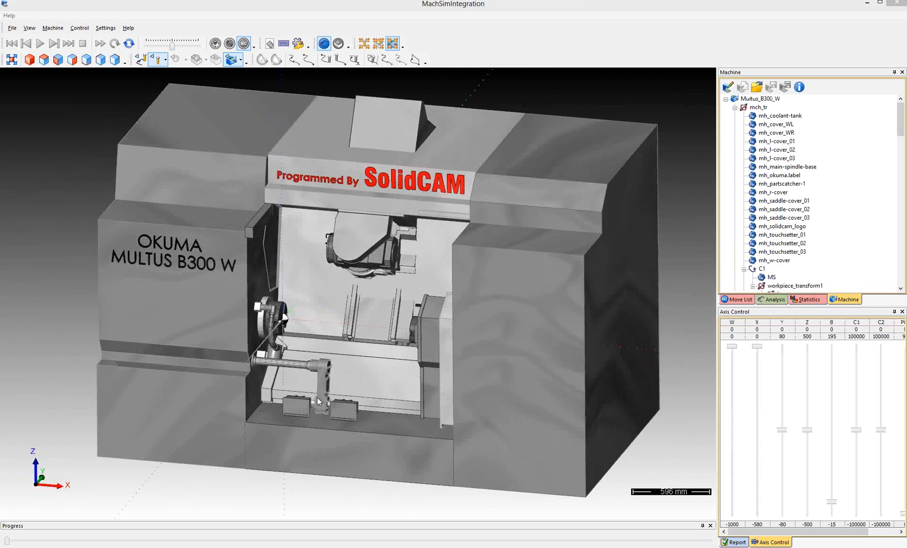
{"action": "scroll", "coordinate": [316, 398], "scroll_direction": "up", "scroll_amount": 6}
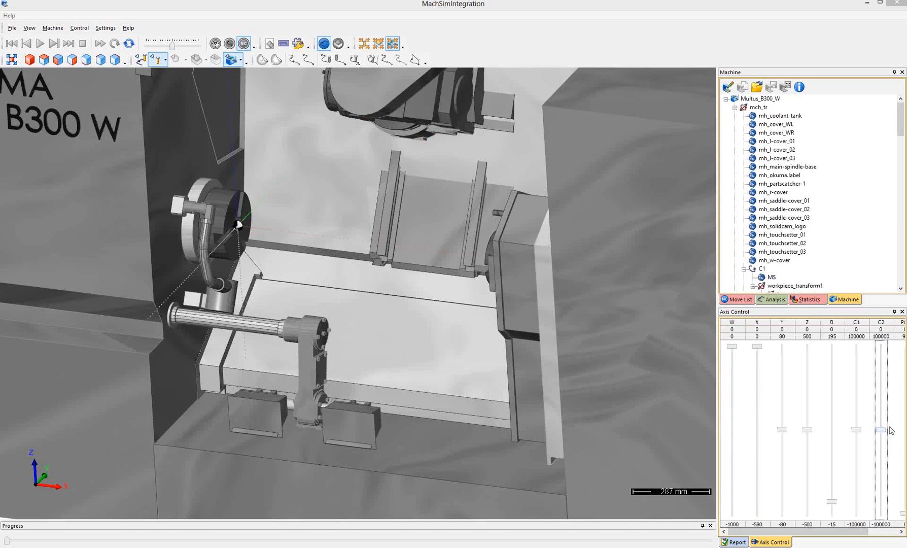
{"action": "left_click_drag", "start_coordinate": [787, 531], "coordinate": [868, 364]}
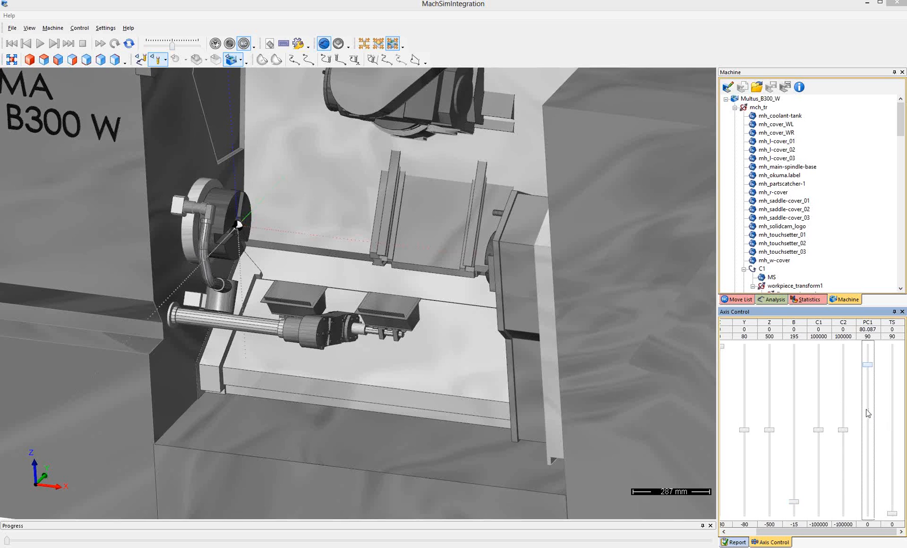
{"action": "left_click_drag", "start_coordinate": [869, 368], "coordinate": [868, 513]}
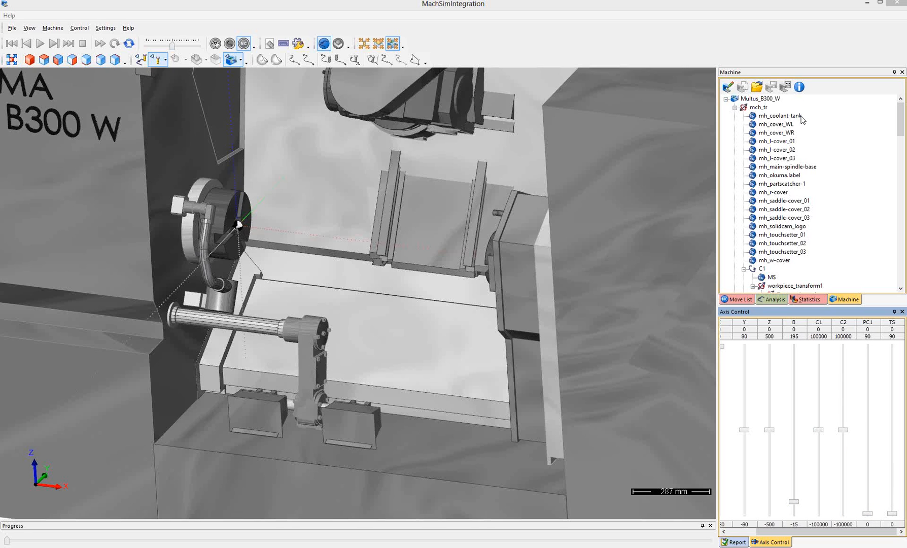
{"action": "left_click", "coordinate": [755, 89]}
{"action": "left_click", "coordinate": [514, 203]}
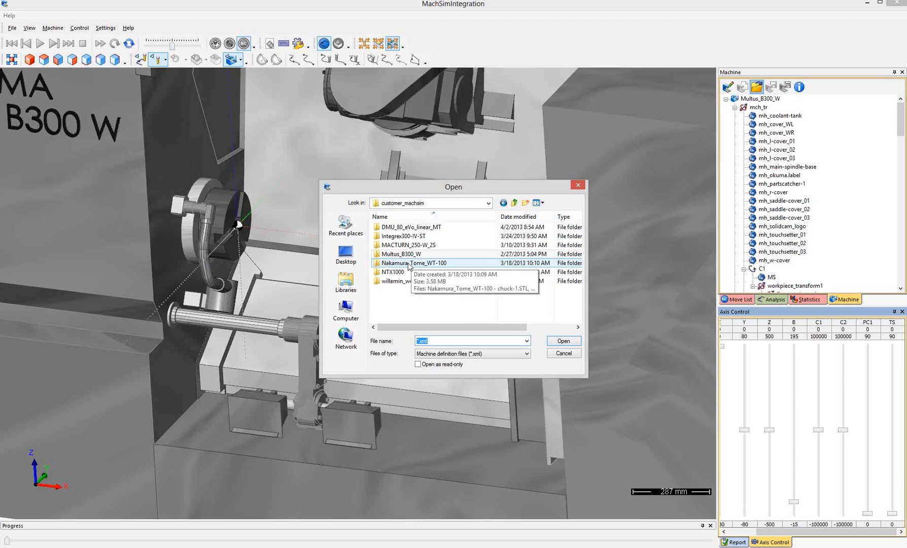
{"action": "left_click", "coordinate": [565, 354]}
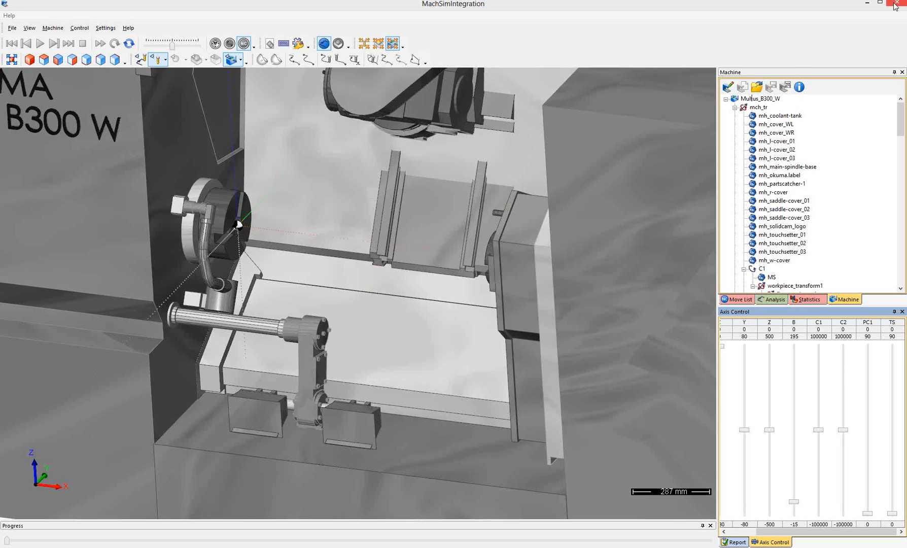
- Close MachSimIntegration and exit the machine ID editor to return to the SolidCAM operations in SolidWorks
{"action": "left_click", "coordinate": [896, 6]}
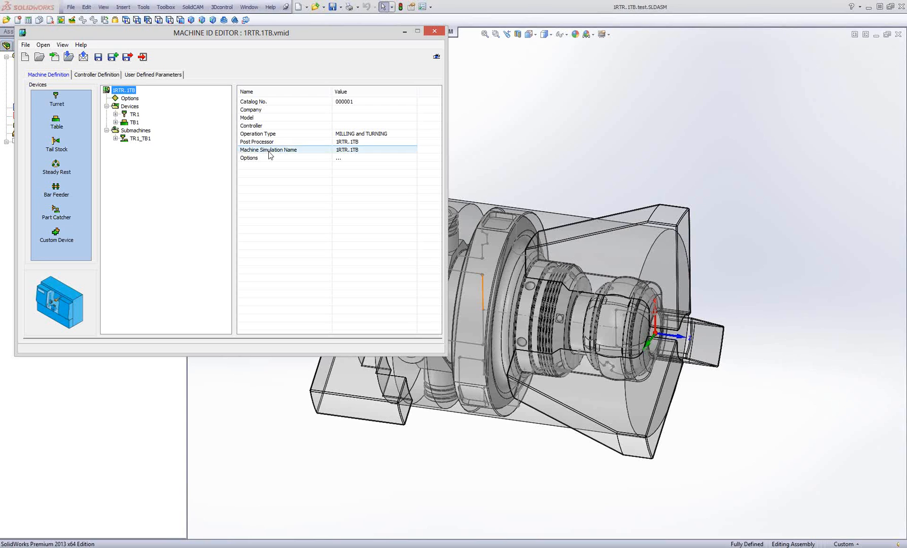
{"action": "left_click", "coordinate": [603, 173]}
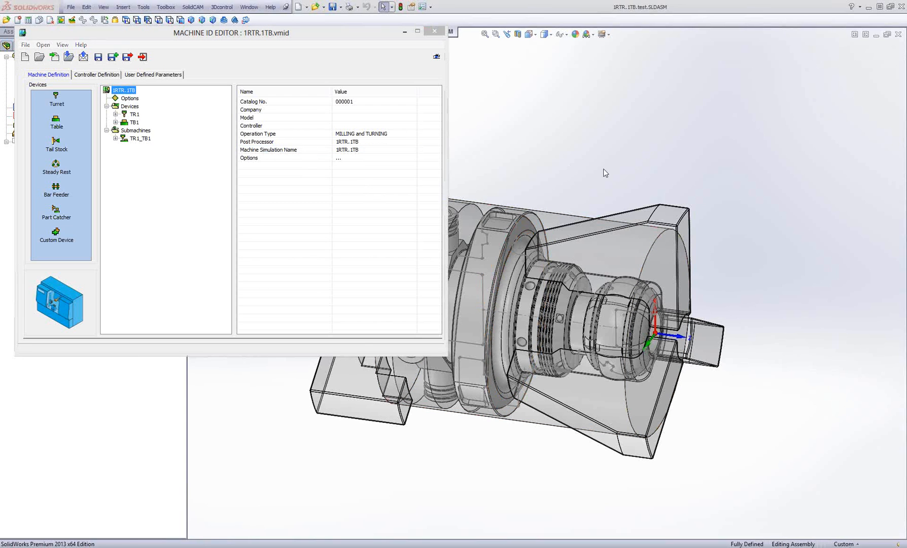
{"action": "middle_click_drag", "start_coordinate": [573, 238], "coordinate": [599, 238]}
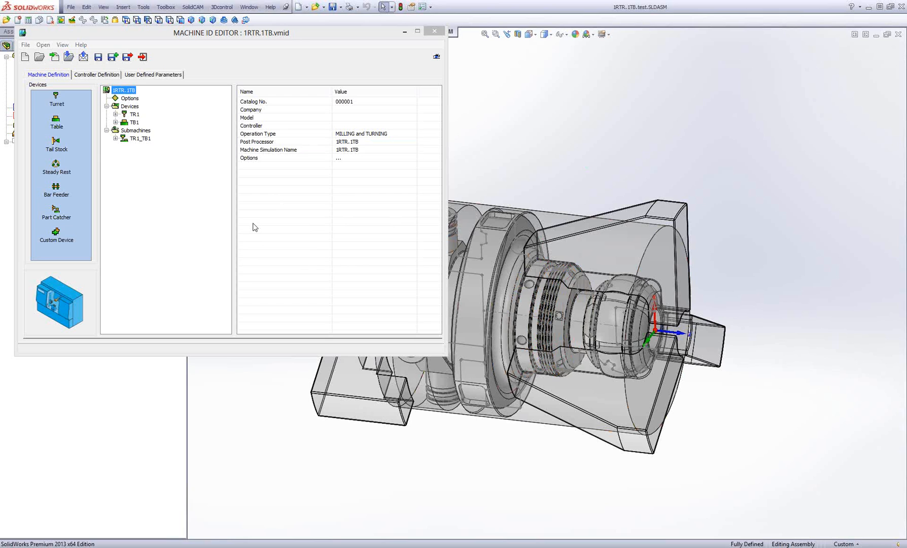
{"action": "left_click", "coordinate": [142, 57]}
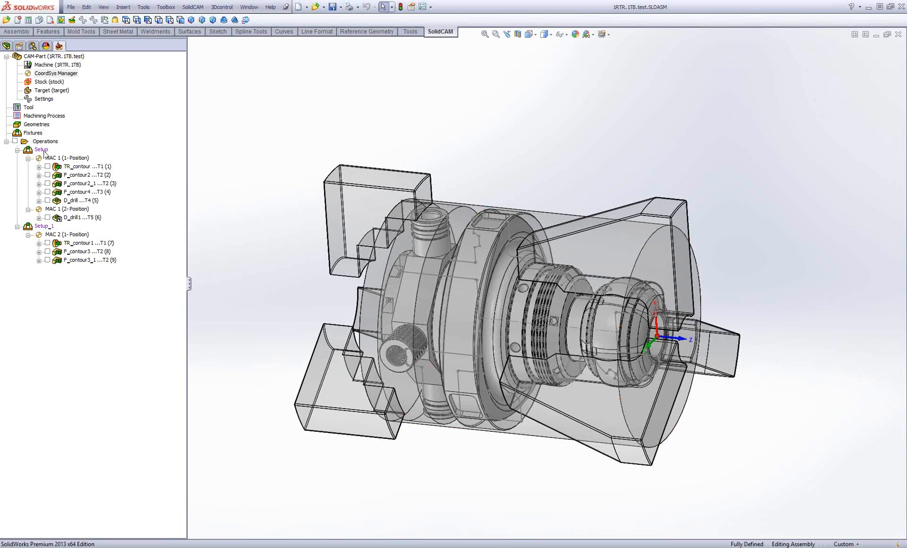
- Inspect the coordinate system and clamping jaws on the part, check the first machine setup's entries, and cancel the dialog
{"action": "middle_click_drag", "start_coordinate": [667, 337], "coordinate": [668, 337]}
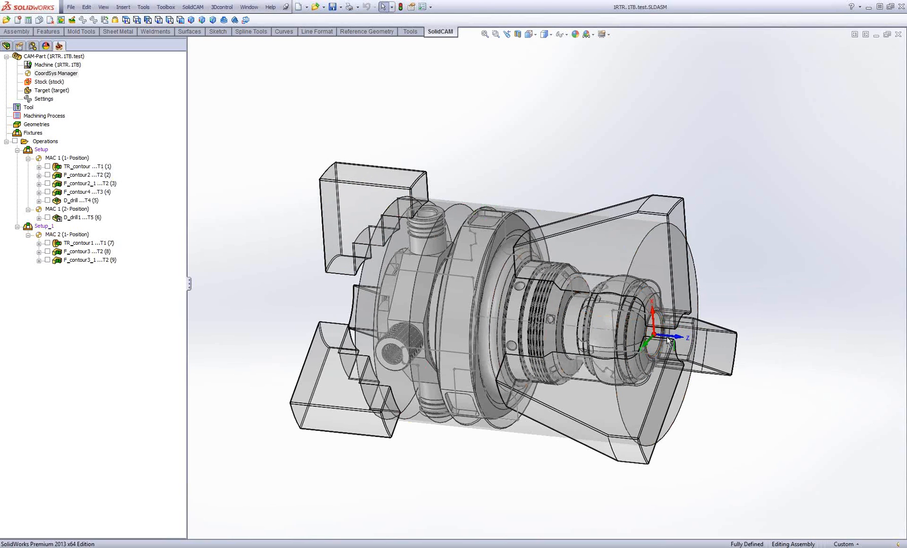
{"action": "scroll", "coordinate": [660, 335], "scroll_direction": "down", "scroll_amount": 4}
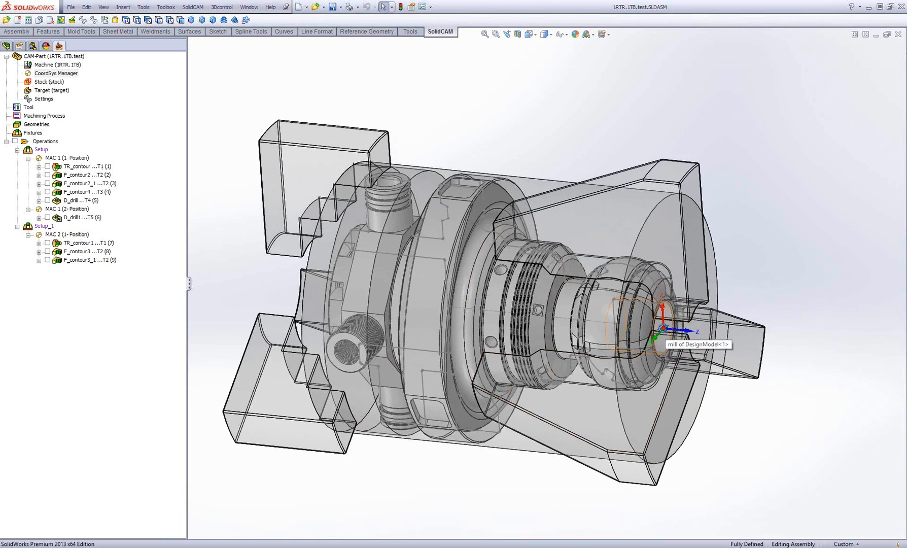
{"action": "middle_click_drag", "start_coordinate": [664, 328], "coordinate": [659, 328]}
{"action": "middle_click_drag", "start_coordinate": [316, 208], "coordinate": [303, 302]}
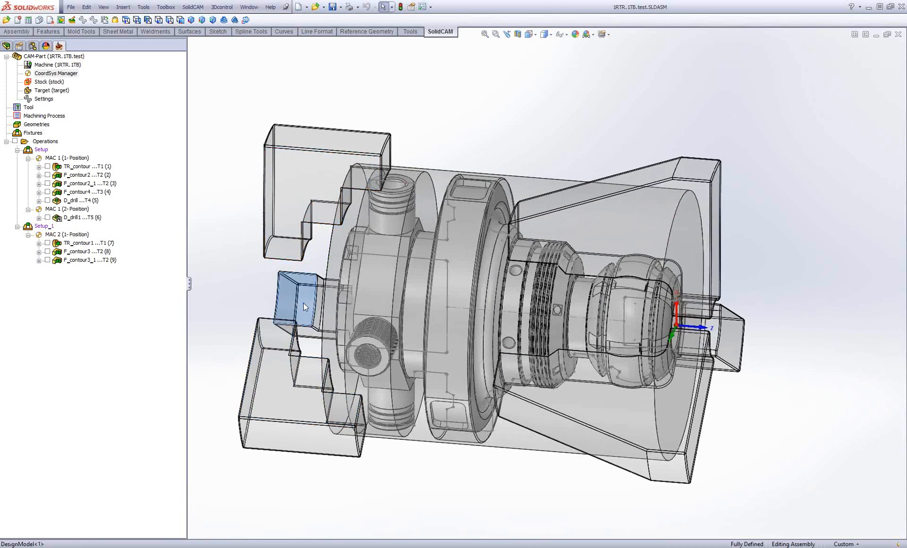
{"action": "double_click", "coordinate": [43, 151]}
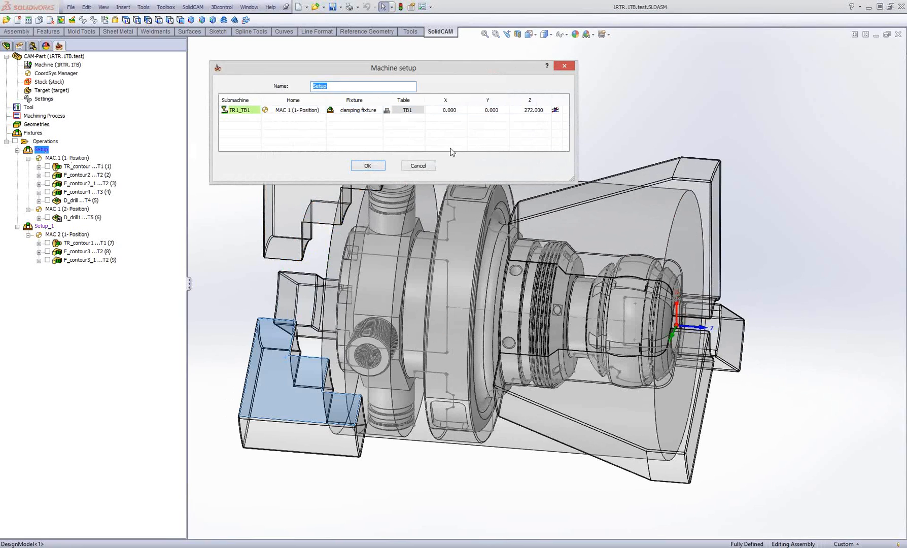
{"action": "left_click", "coordinate": [418, 166]}
- Select the first turning operation, TR_contour with tool T1, under Setup
{"action": "left_click", "coordinate": [73, 166]}
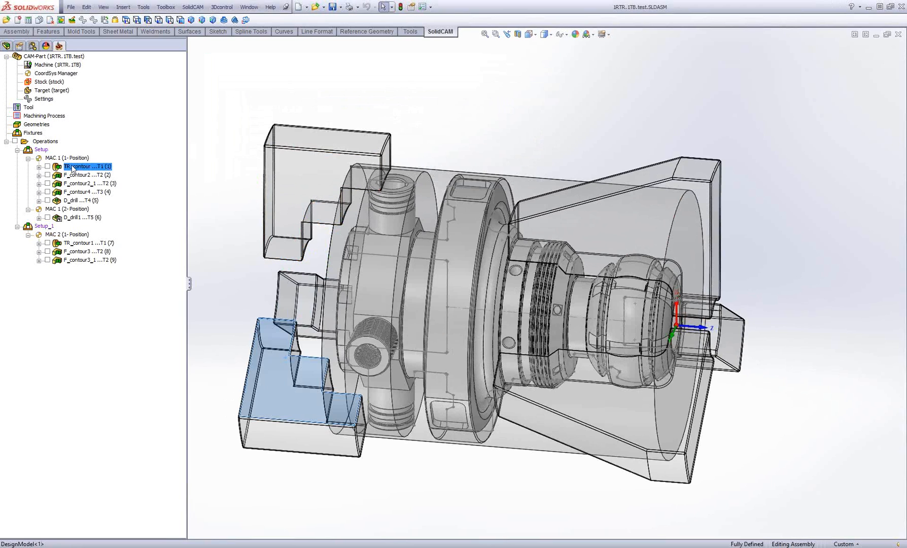
- Open the Setup_1 machine setup and show its home position and clamping fixture on the part
{"action": "left_click", "coordinate": [74, 218]}
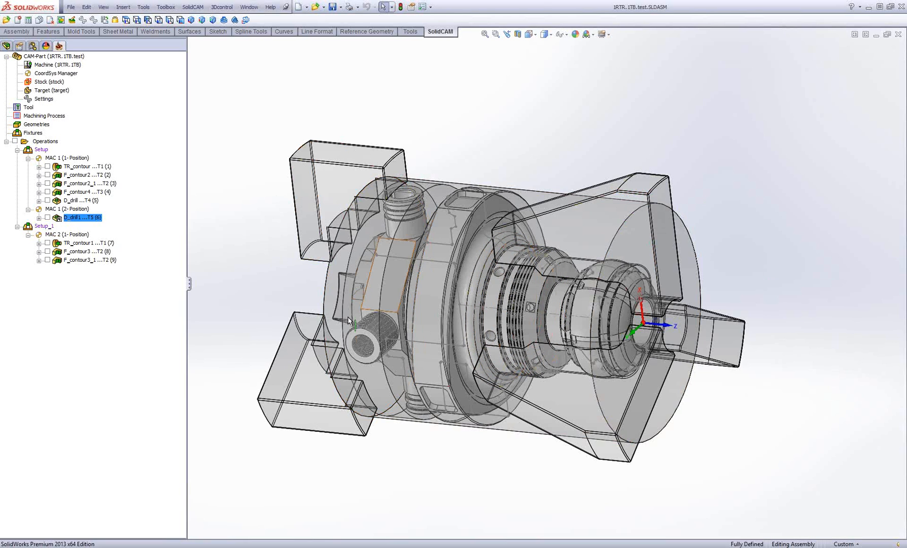
{"action": "middle_click_drag", "start_coordinate": [376, 274], "coordinate": [639, 252]}
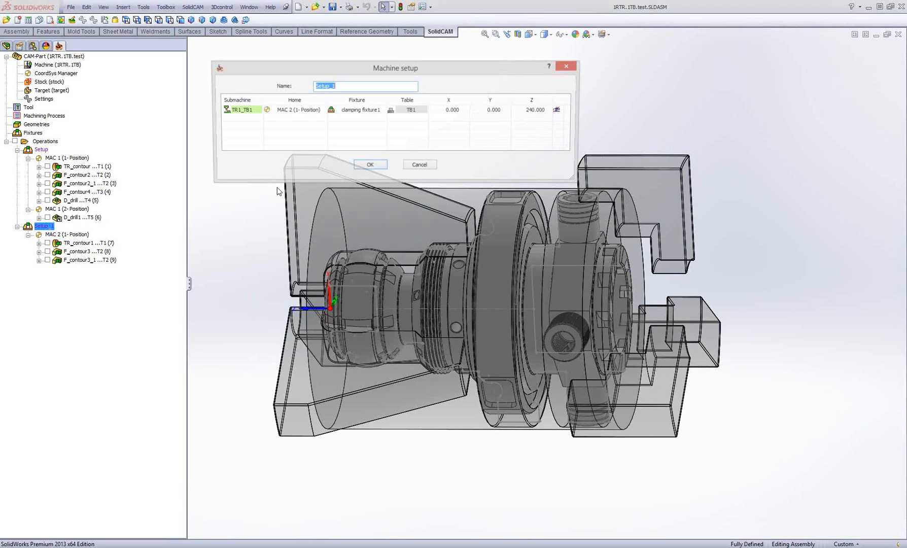
{"action": "left_click", "coordinate": [711, 112]}
{"action": "scroll", "coordinate": [545, 132], "scroll_direction": "up", "scroll_amount": 1}
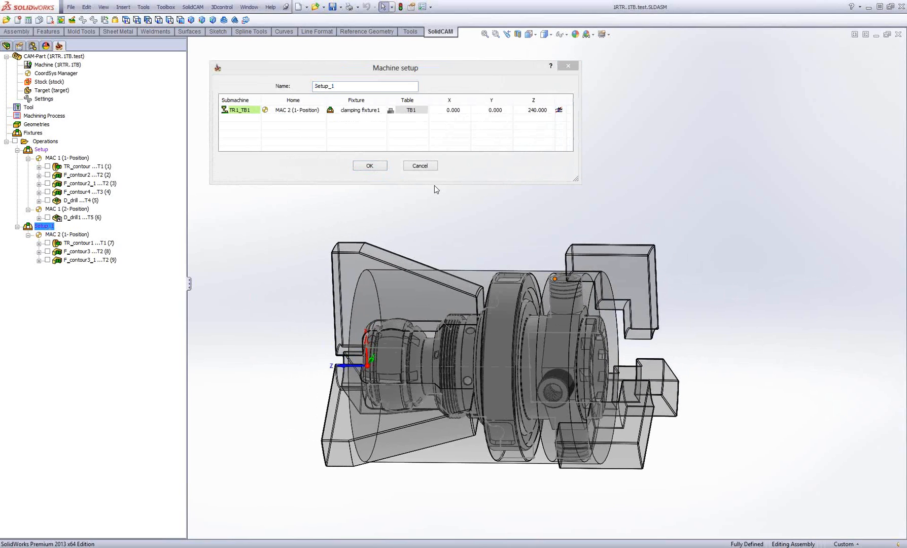
{"action": "left_click", "coordinate": [524, 116]}
{"action": "left_click", "coordinate": [559, 110]}
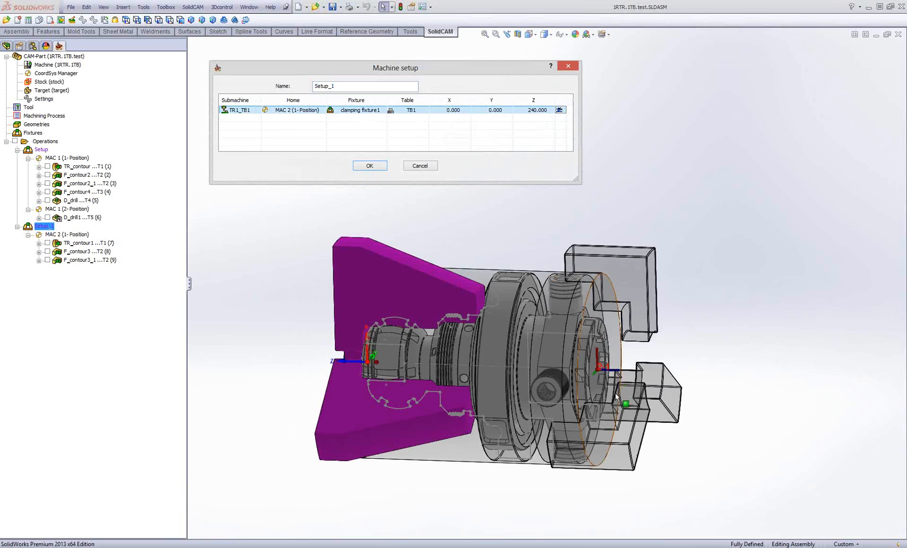
- Examine the MAC 2 (1-Position) home at the part's rear face and the submachine and fixture entries of Setup_1
{"action": "middle_click_drag", "start_coordinate": [739, 338], "coordinate": [731, 358]}
{"action": "scroll", "coordinate": [605, 383], "scroll_direction": "down", "scroll_amount": 4}
{"action": "scroll", "coordinate": [605, 382], "scroll_direction": "down", "scroll_amount": 2}
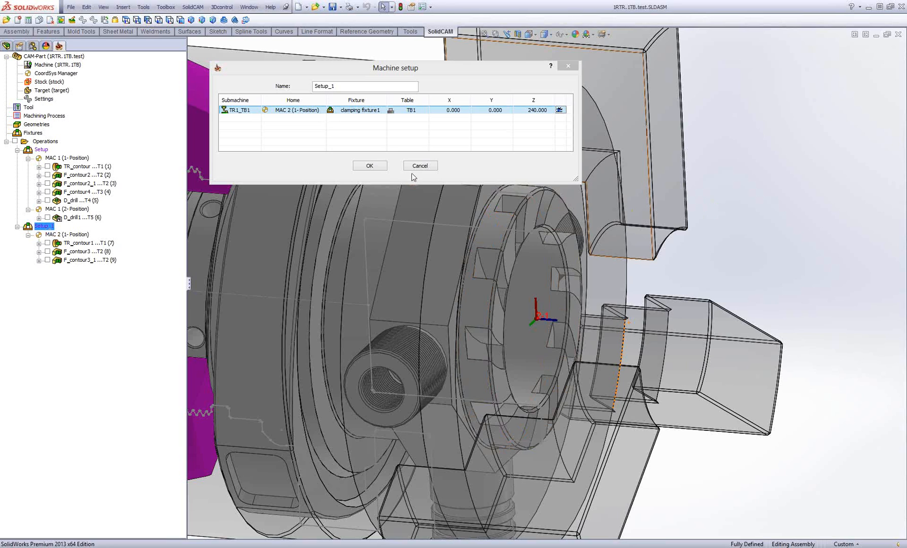
{"action": "scroll", "coordinate": [412, 173], "scroll_direction": "up", "scroll_amount": 2}
{"action": "left_click", "coordinate": [231, 112]}
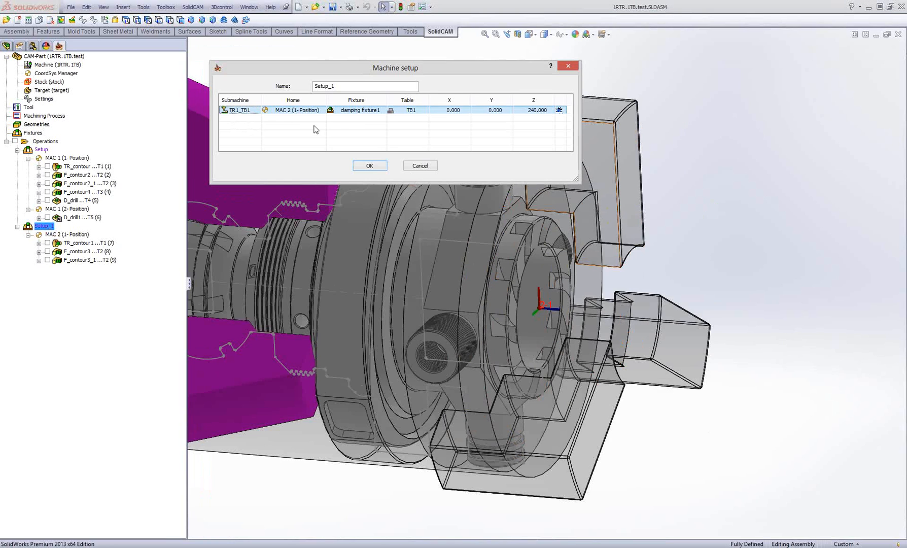
{"action": "left_click", "coordinate": [358, 111]}
{"action": "left_click", "coordinate": [612, 170]}
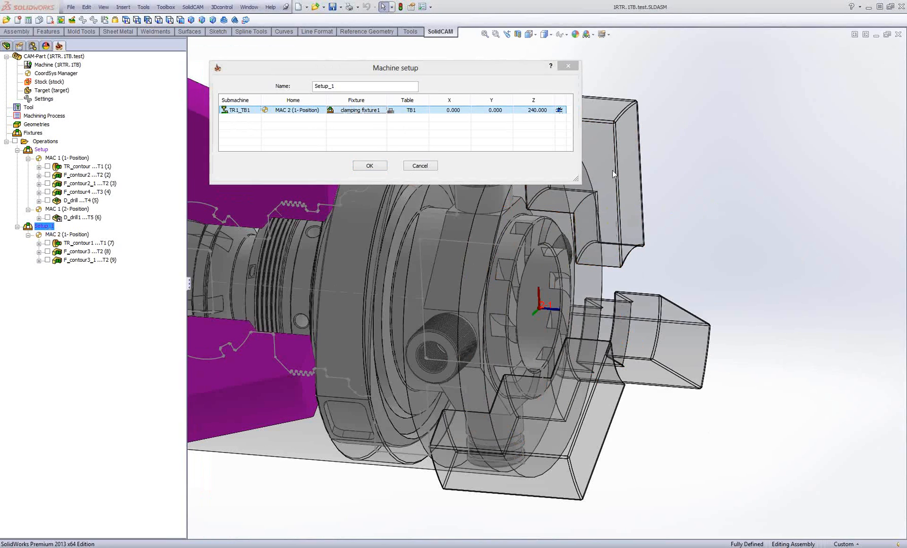
- Review the X and Z table offsets of Setup_1 and close the machine setup
{"action": "scroll", "coordinate": [581, 171], "scroll_direction": "up", "scroll_amount": 2}
{"action": "middle_click_drag", "start_coordinate": [581, 171], "coordinate": [357, 226]}
{"action": "left_click", "coordinate": [453, 112]}
{"action": "left_click", "coordinate": [537, 111]}
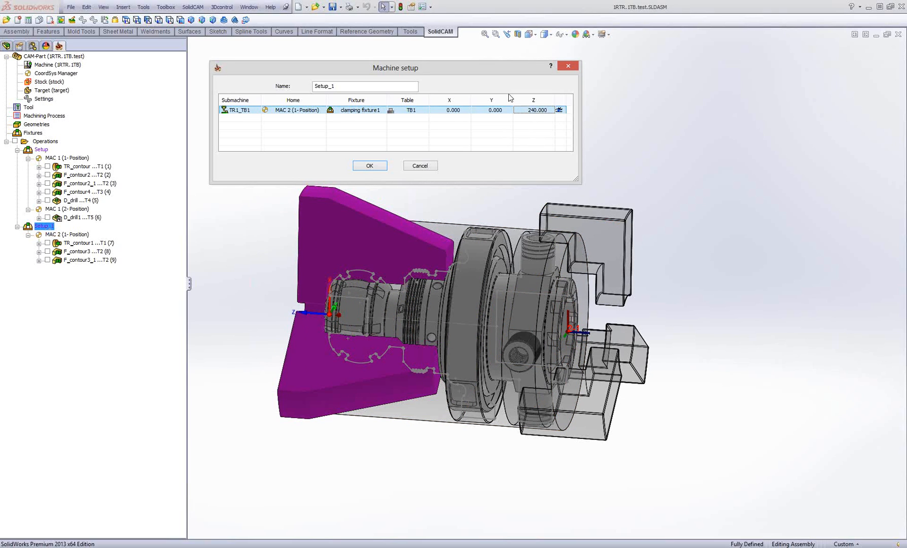
{"action": "left_click", "coordinate": [382, 167]}
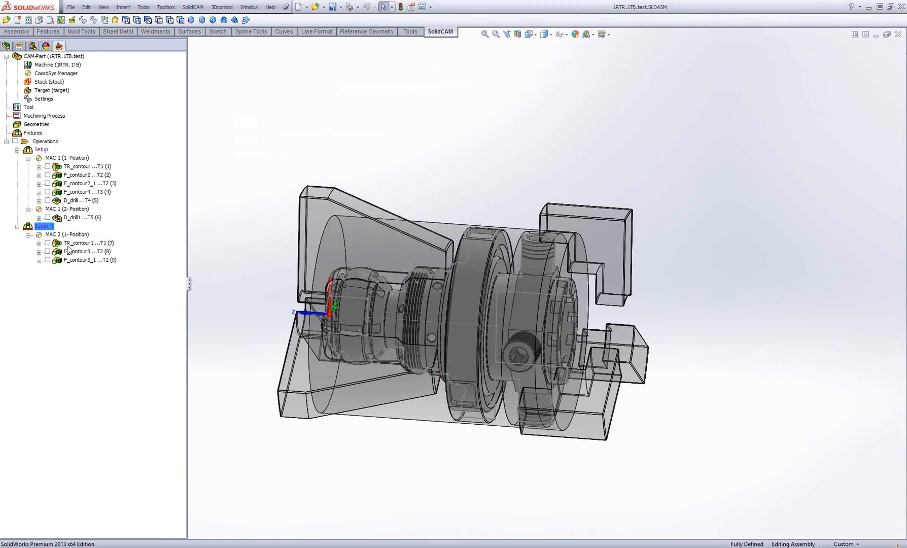
{"action": "left_click", "coordinate": [109, 134]}
{"action": "left_click", "coordinate": [11, 188]}
{"action": "left_click", "coordinate": [21, 212]}
{"action": "middle_click_drag", "start_coordinate": [240, 318], "coordinate": [220, 330]}
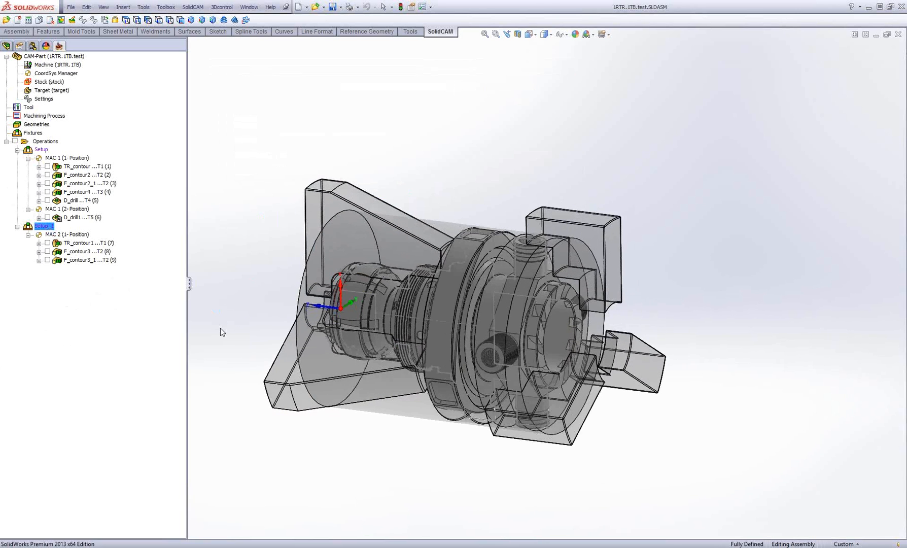
{"action": "middle_click_drag", "start_coordinate": [350, 282], "coordinate": [561, 340]}
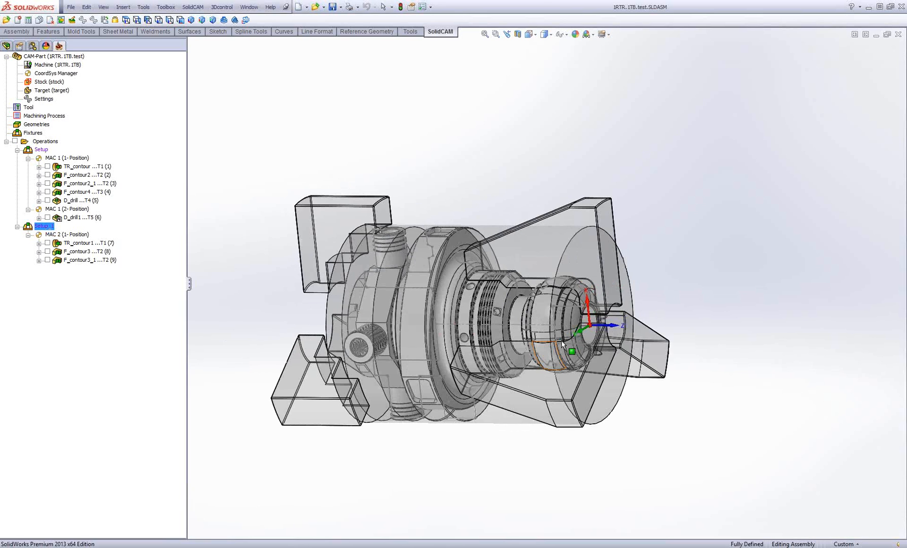
{"action": "middle_click_drag", "start_coordinate": [514, 251], "coordinate": [541, 184]}
- Start the Machine Simulation for all operations of the CAM part
{"action": "right_click", "coordinate": [45, 141]}
{"action": "left_click", "coordinate": [96, 339]}
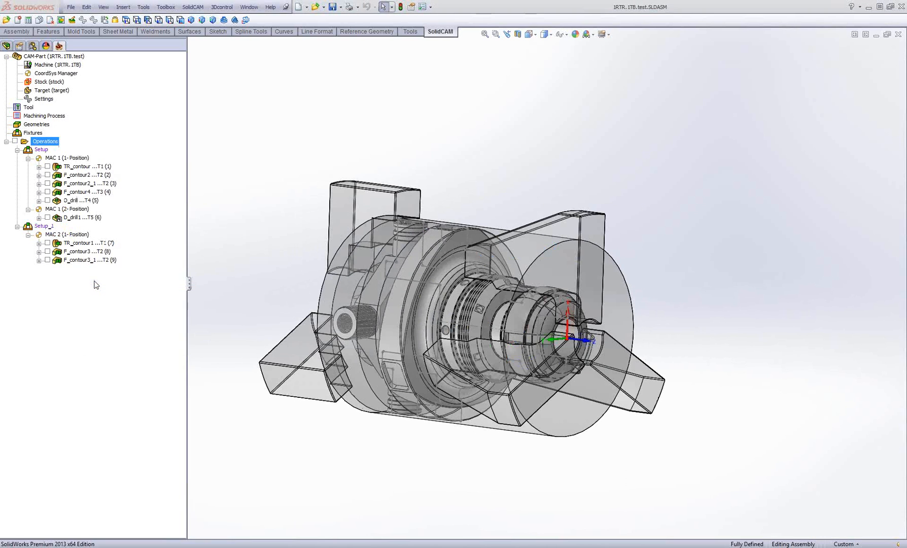
{"action": "left_click", "coordinate": [124, 379]}
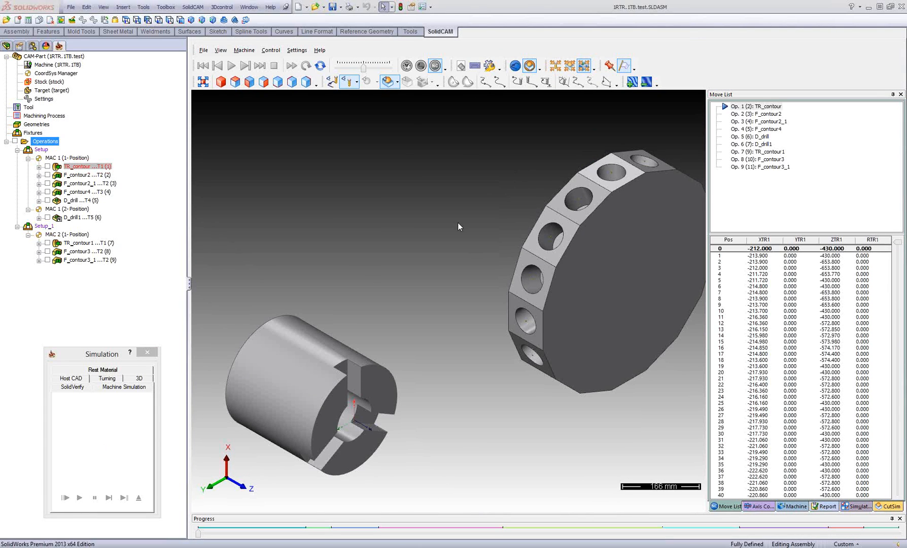
- Examine the turret with its mounted turning and milling holders and the stock clamped in the main chuck
{"action": "middle_click_drag", "start_coordinate": [525, 335], "coordinate": [519, 371]}
{"action": "scroll", "coordinate": [525, 316], "scroll_direction": "down", "scroll_amount": 1}
{"action": "scroll", "coordinate": [525, 316], "scroll_direction": "down", "scroll_amount": 1}
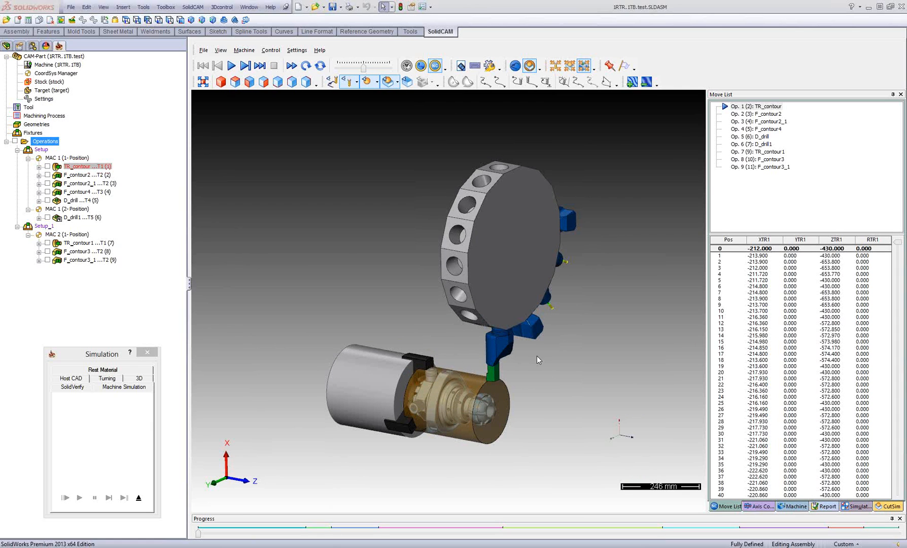
{"action": "middle_click_drag", "start_coordinate": [553, 364], "coordinate": [528, 335]}
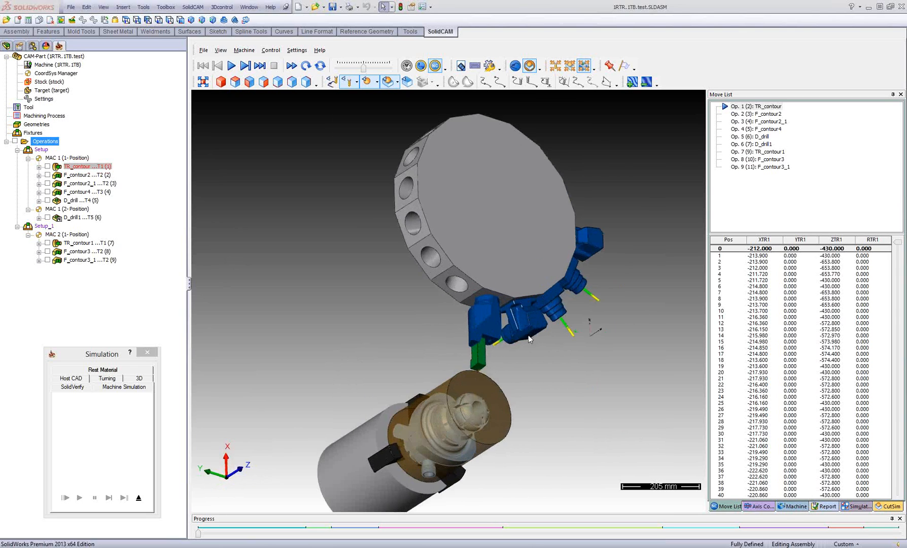
{"action": "scroll", "coordinate": [529, 335], "scroll_direction": "up", "scroll_amount": 5}
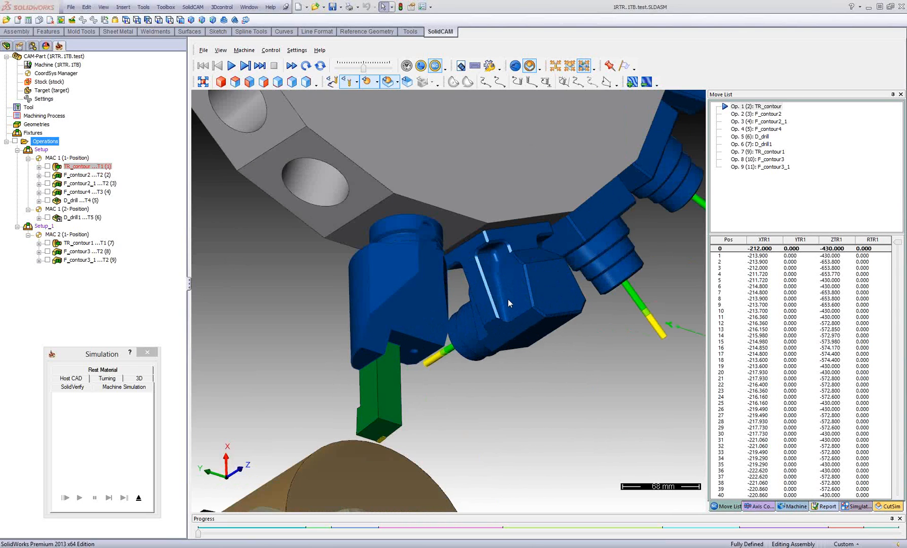
{"action": "mouse_move", "coordinate": [508, 298]}
{"action": "middle_mouse_down"}
{"action": "mouse_move", "coordinate": [503, 282]}
{"action": "mouse_move", "coordinate": [516, 290]}
{"action": "middle_mouse_up"}
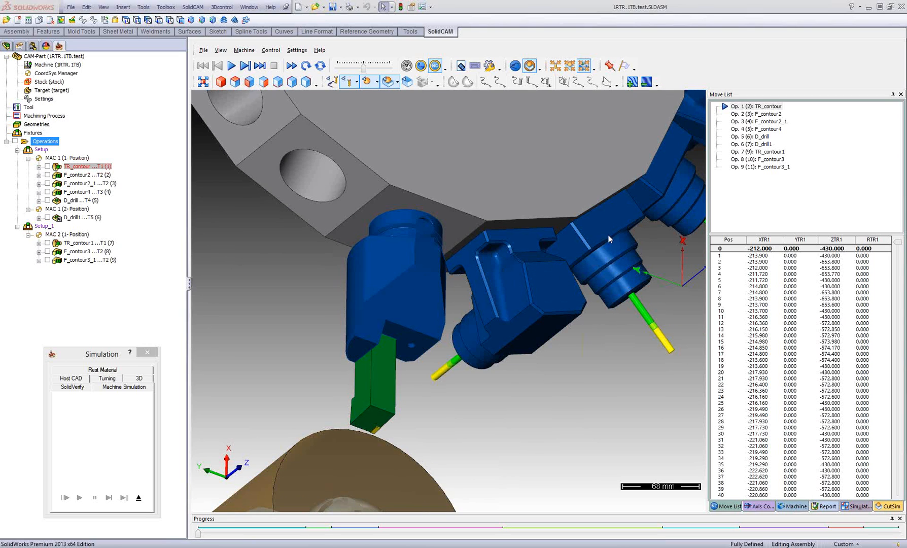
{"action": "scroll", "coordinate": [577, 291], "scroll_direction": "down", "scroll_amount": 4}
{"action": "middle_click_drag", "start_coordinate": [578, 291], "coordinate": [488, 331]}
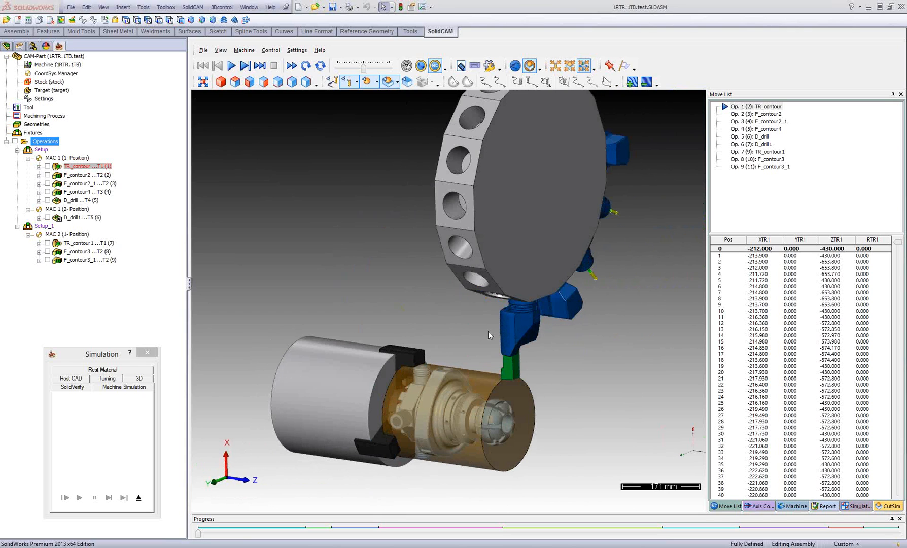
- Run the simulation through TR_contour into F_contour2 and examine the milling tool at the part's front end
{"action": "middle_click_drag", "start_coordinate": [605, 354], "coordinate": [562, 351]}
{"action": "scroll", "coordinate": [563, 351], "scroll_direction": "down", "scroll_amount": 1}
{"action": "scroll", "coordinate": [563, 350], "scroll_direction": "down", "scroll_amount": 2}
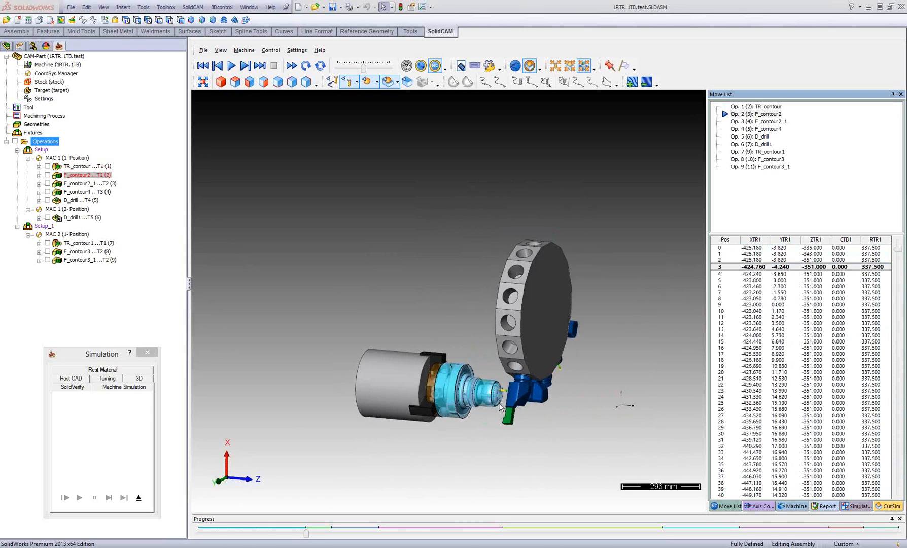
{"action": "scroll", "coordinate": [500, 406], "scroll_direction": "up", "scroll_amount": 8}
{"action": "middle_click_drag", "start_coordinate": [547, 358], "coordinate": [523, 326]}
{"action": "scroll", "coordinate": [524, 326], "scroll_direction": "up", "scroll_amount": 4}
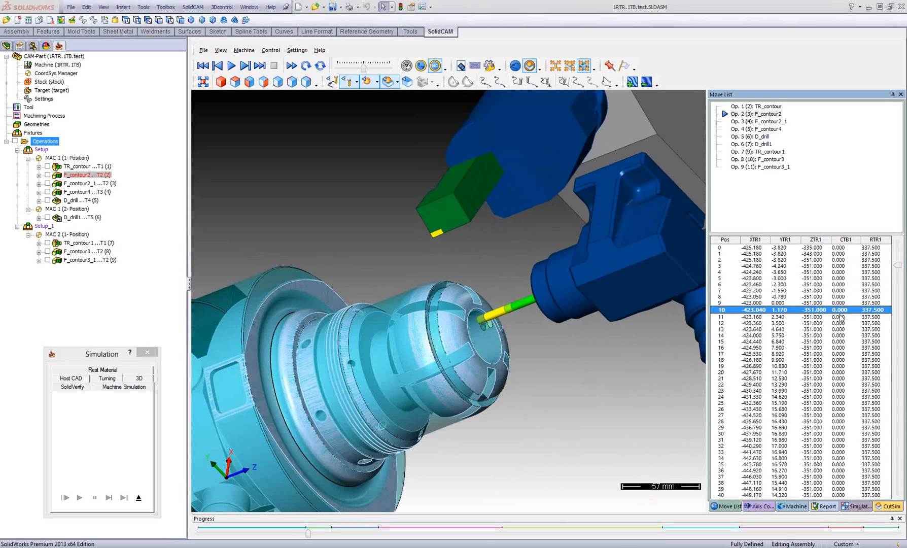
- Advance the simulation through F_contour2 and F_contour2_1 into F_contour4, following the axis positions in the move list
{"action": "left_click_drag", "start_coordinate": [903, 293], "coordinate": [905, 424]}
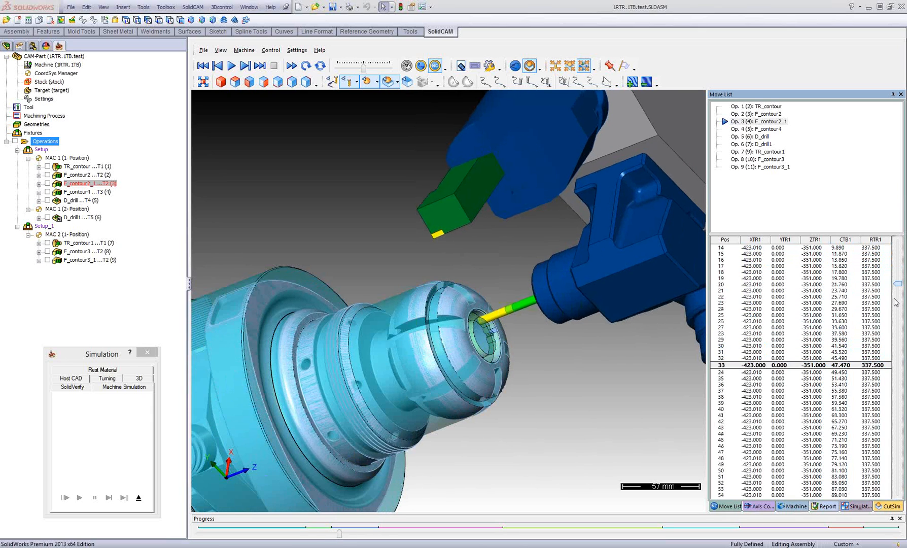
{"action": "scroll", "coordinate": [615, 315], "scroll_direction": "down", "scroll_amount": 5}
{"action": "mouse_move", "coordinate": [616, 314]}
{"action": "middle_mouse_down"}
{"action": "mouse_move", "coordinate": [614, 306]}
{"action": "mouse_move", "coordinate": [622, 329]}
{"action": "middle_mouse_up"}
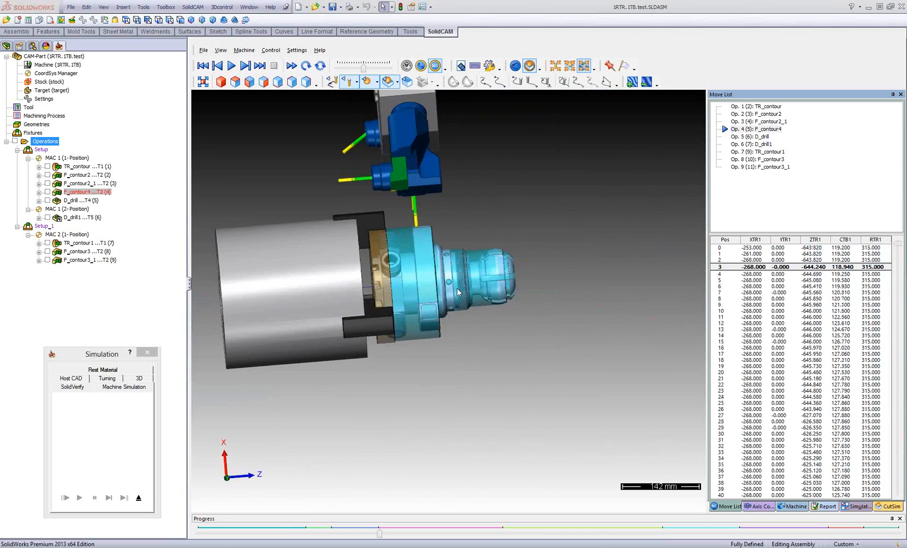
{"action": "middle_click_drag", "start_coordinate": [427, 309], "coordinate": [431, 265]}
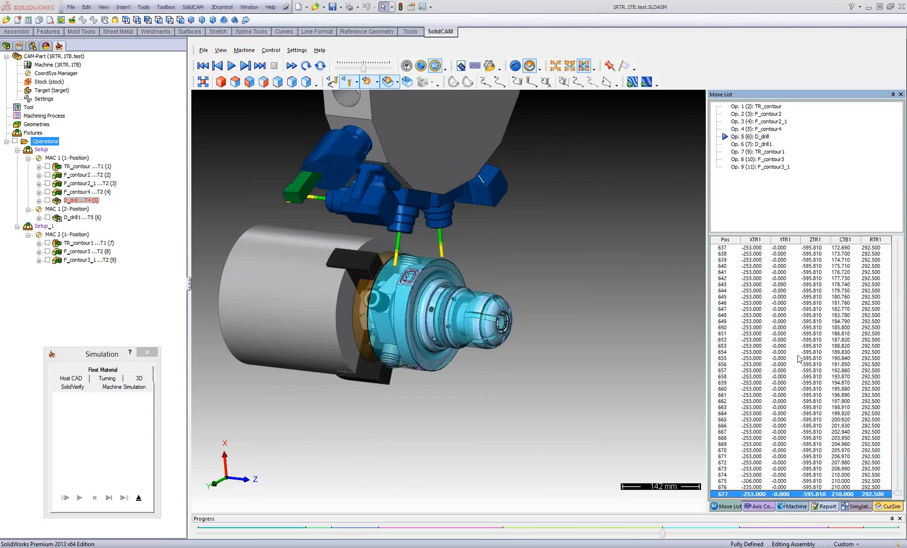
- Advance the simulation through D_drill and D_drill1, examining the inclined drill holder against the part
{"action": "middle_click_drag", "start_coordinate": [506, 327], "coordinate": [499, 283]}
{"action": "scroll", "coordinate": [477, 301], "scroll_direction": "up", "scroll_amount": 4}
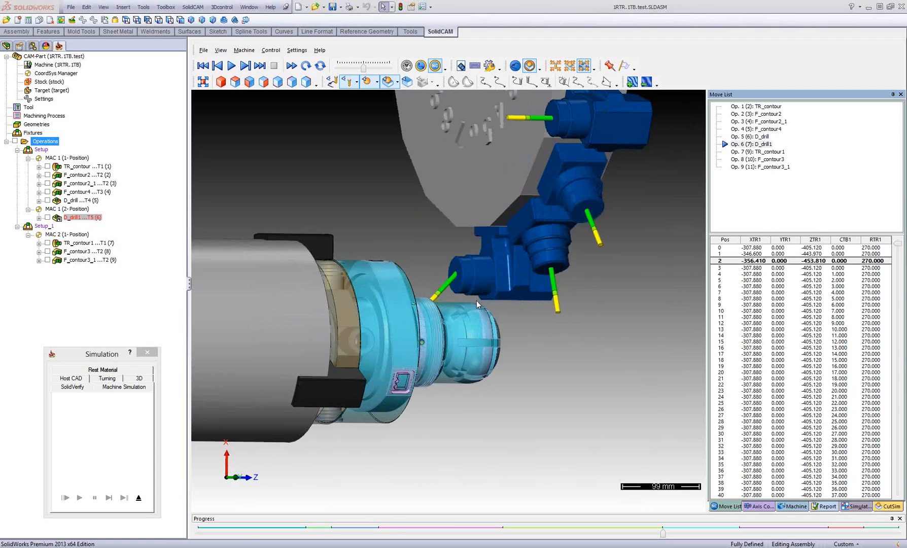
{"action": "scroll", "coordinate": [476, 301], "scroll_direction": "up", "scroll_amount": 1}
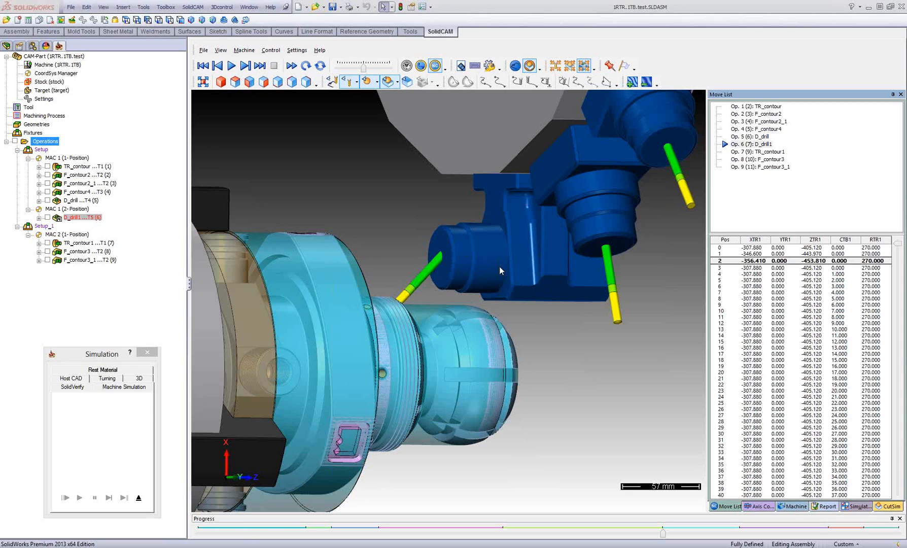
{"action": "left_click_drag", "start_coordinate": [492, 266], "coordinate": [500, 246]}
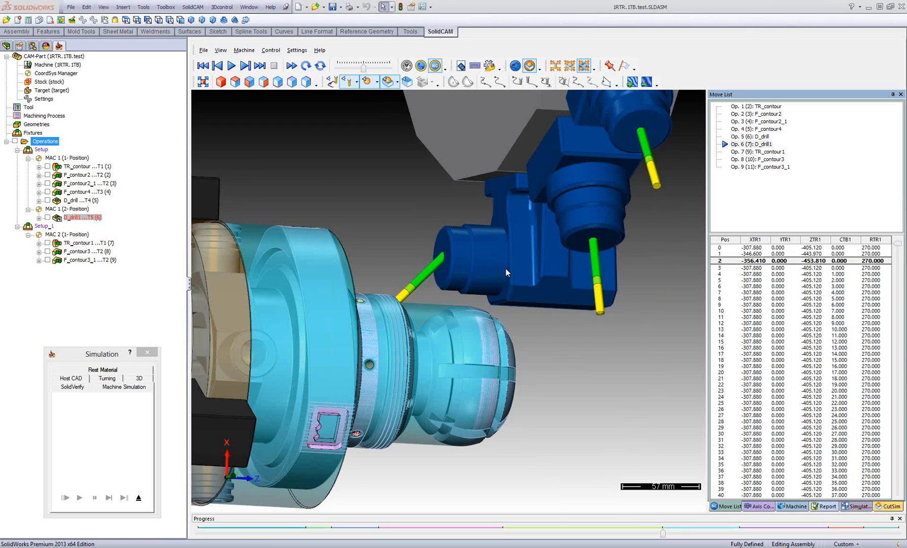
{"action": "left_click_drag", "start_coordinate": [506, 272], "coordinate": [472, 263]}
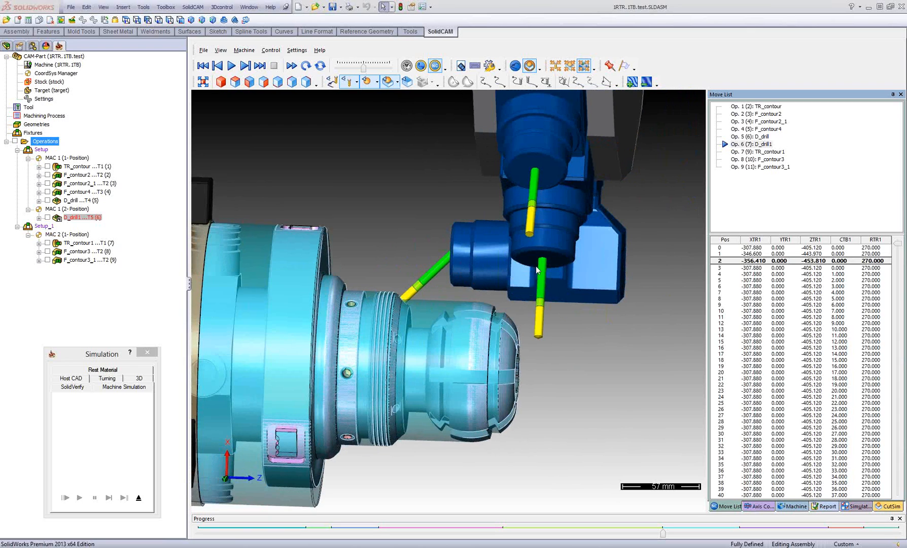
{"action": "scroll", "coordinate": [538, 270], "scroll_direction": "down", "scroll_amount": 3}
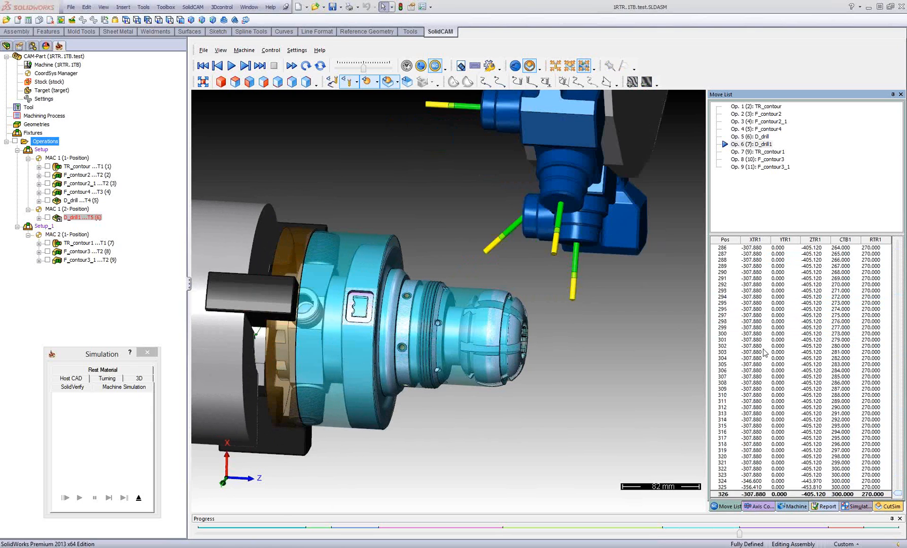
- Simulate the second-setup operations TR_contour1, F_contour3 and F_contour3_1 on the re-clamped part, and close the simulation
{"action": "scroll", "coordinate": [552, 327], "scroll_direction": "down", "scroll_amount": 5}
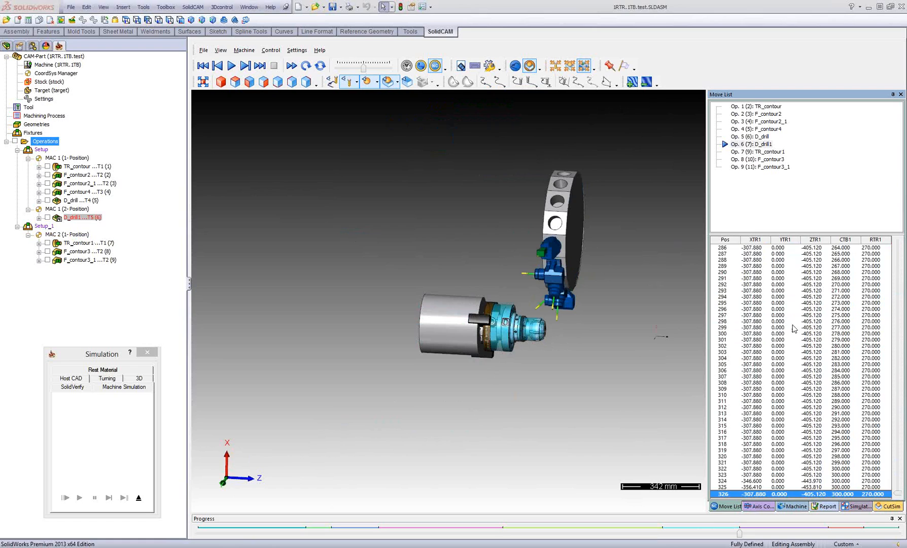
{"action": "scroll", "coordinate": [540, 339], "scroll_direction": "up", "scroll_amount": 3}
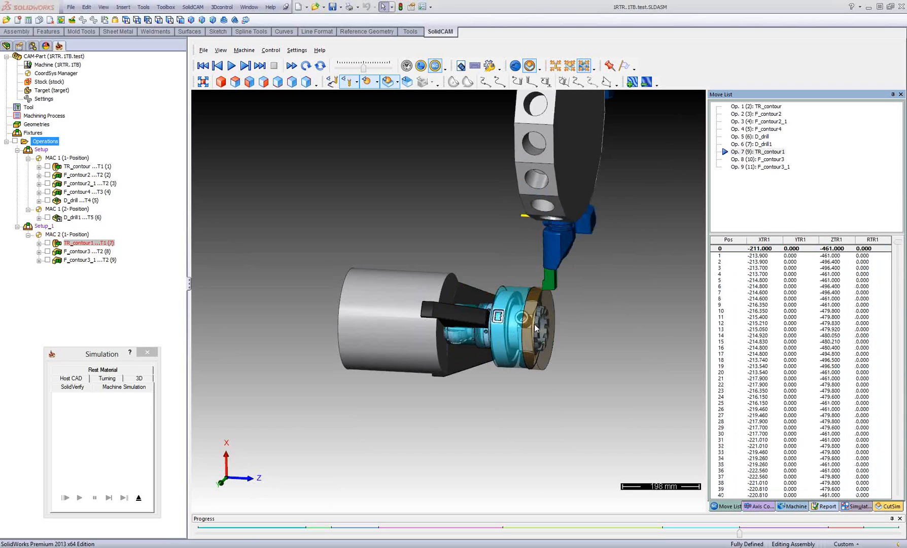
{"action": "middle_click_drag", "start_coordinate": [557, 338], "coordinate": [522, 323]}
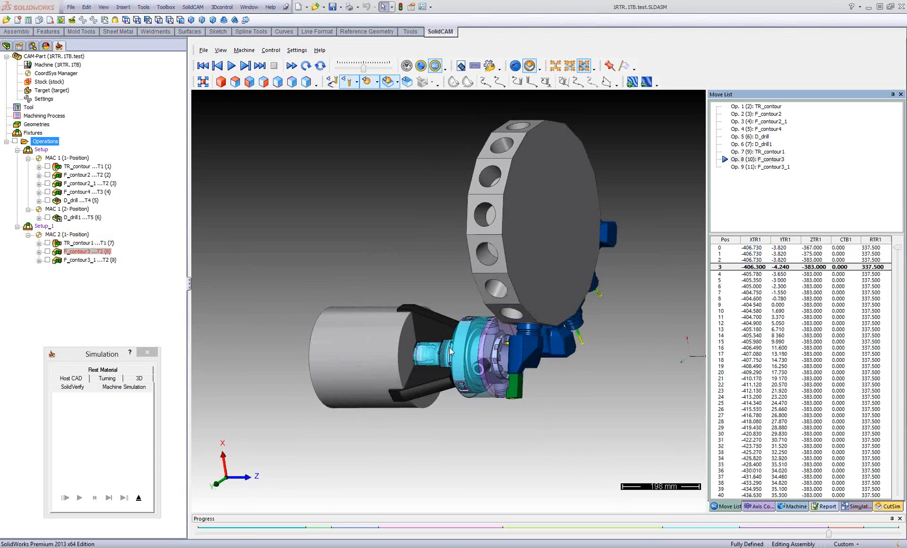
{"action": "scroll", "coordinate": [457, 353], "scroll_direction": "up", "scroll_amount": 5}
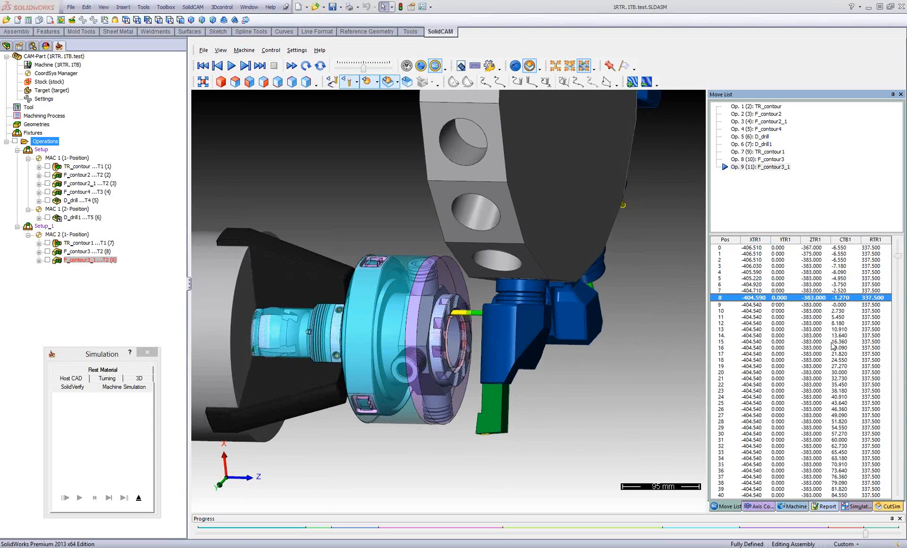
{"action": "left_click", "coordinate": [139, 498]}
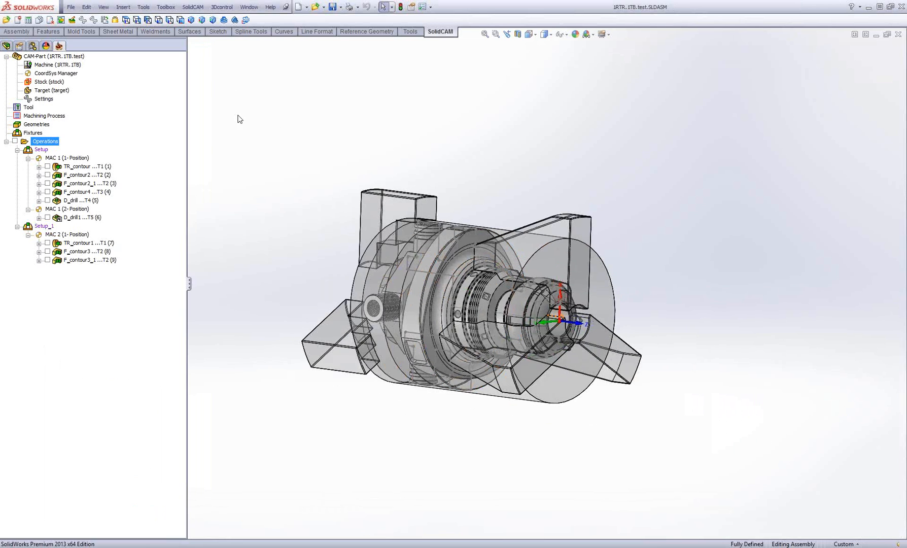
- Open the CAM-Part 1STR.1RTR.2TB.06.test.PRT from the scm folder
{"action": "left_click", "coordinate": [195, 12]}
{"action": "left_click", "coordinate": [199, 32]}
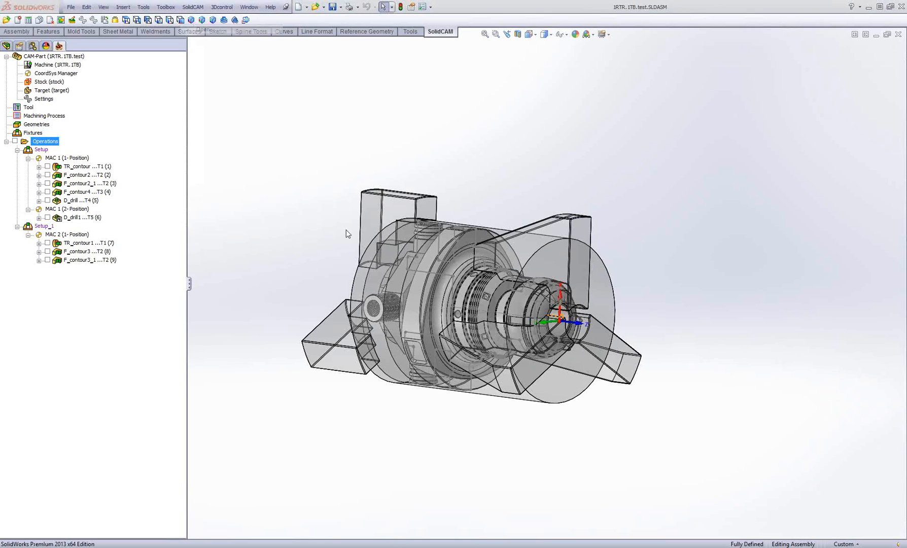
{"action": "scroll", "coordinate": [308, 231], "scroll_direction": "down", "scroll_amount": 7}
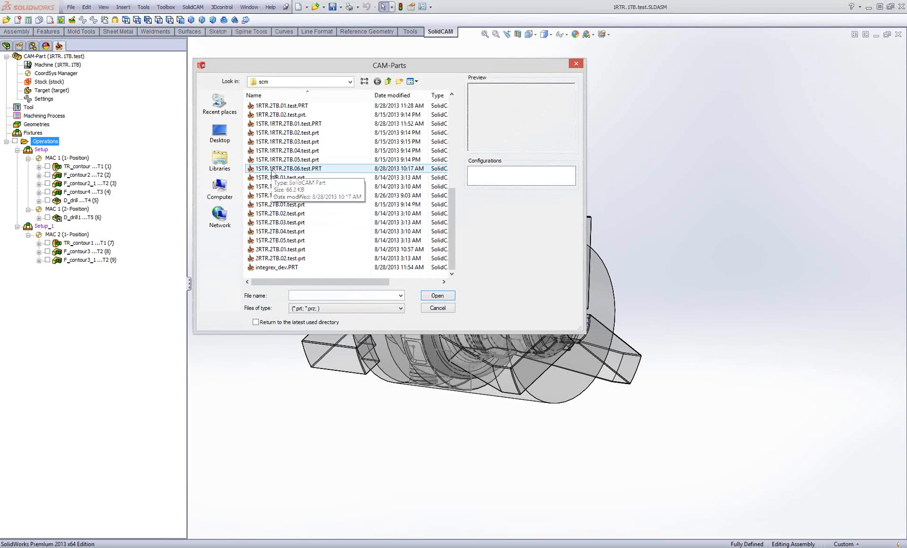
{"action": "left_click", "coordinate": [272, 170]}
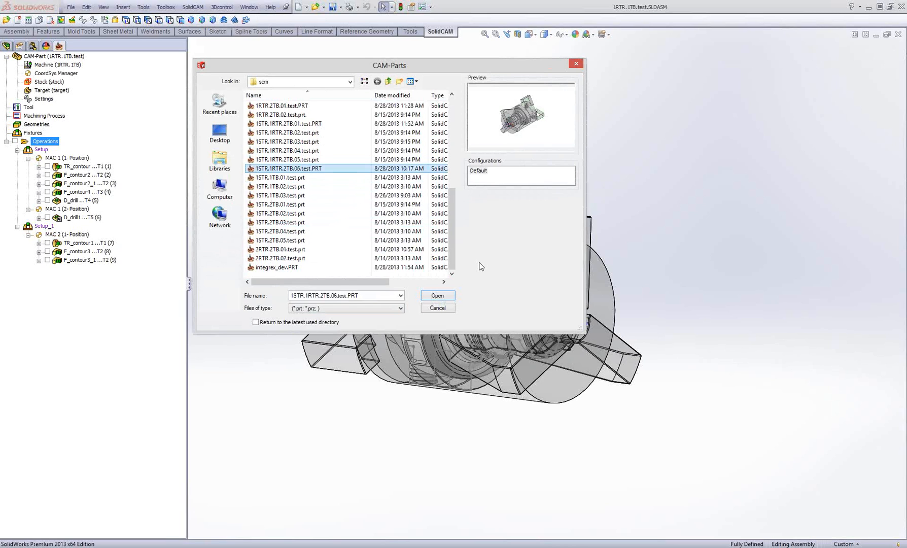
{"action": "left_click", "coordinate": [438, 296]}
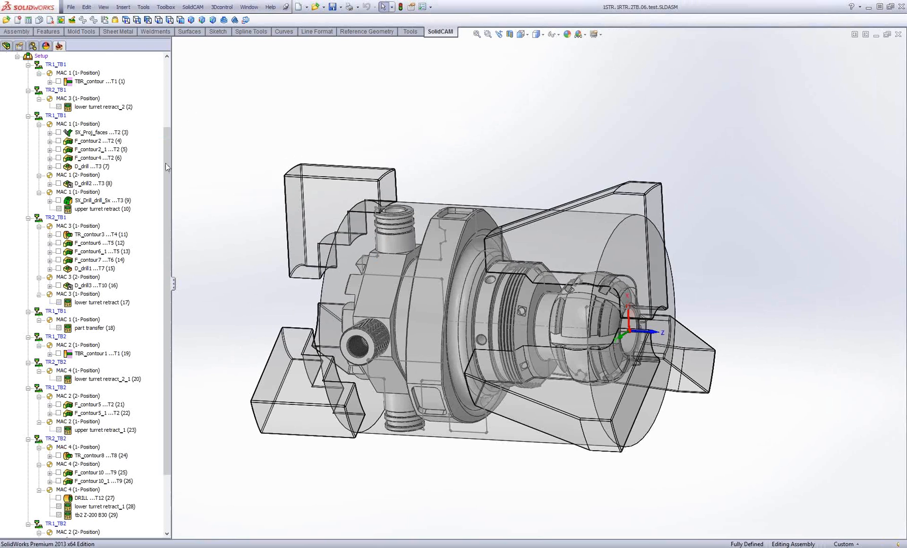
- Open the CAM-Part's machine definition and launch the machine preview from its Machine Simulation Name, dismissing the error messages
{"action": "scroll", "coordinate": [165, 161], "scroll_direction": "up", "scroll_amount": 4}
{"action": "left_click", "coordinate": [69, 65]}
{"action": "double_click", "coordinate": [69, 68]}
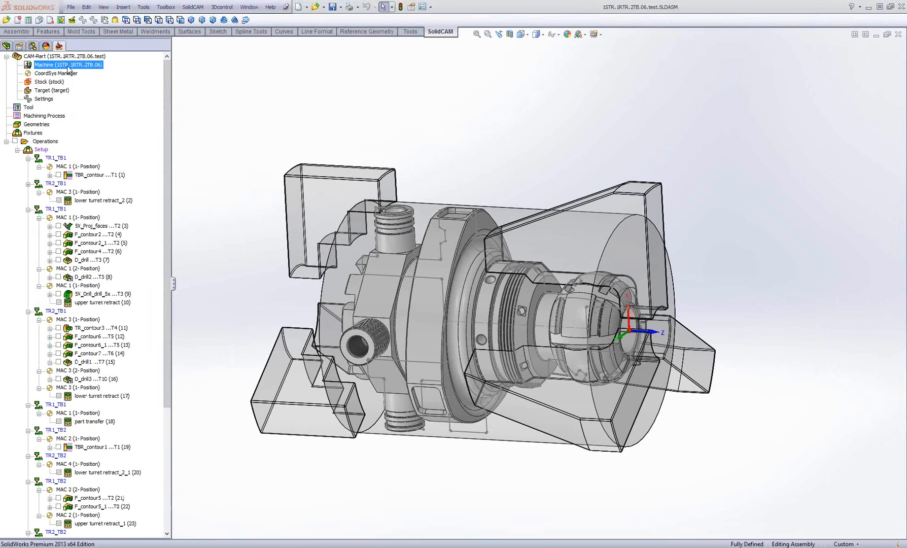
{"action": "left_click", "coordinate": [270, 152]}
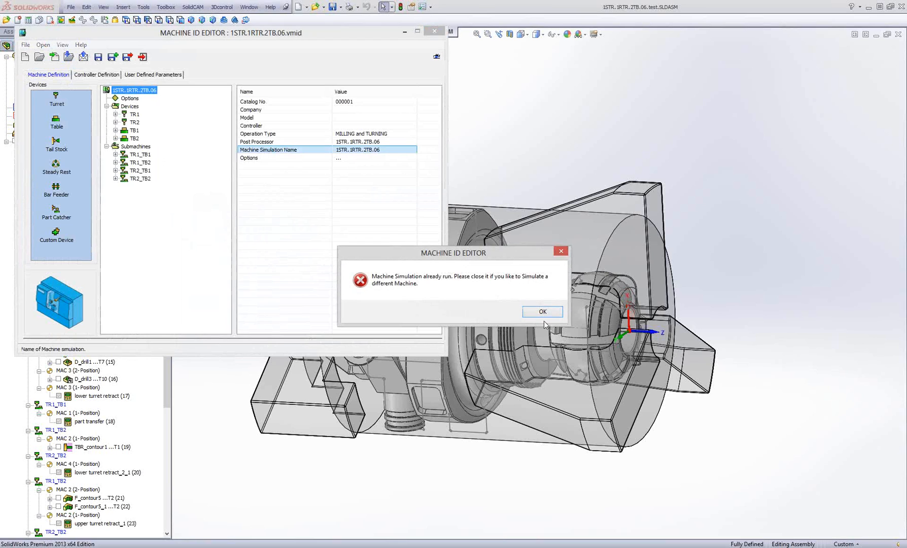
{"action": "left_click", "coordinate": [544, 310]}
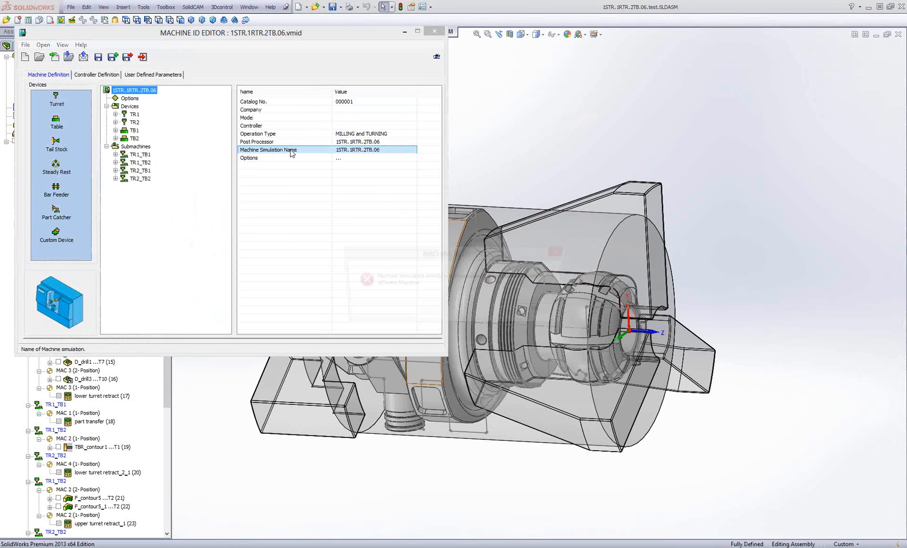
{"action": "double_click", "coordinate": [292, 154]}
{"action": "left_click", "coordinate": [541, 310]}
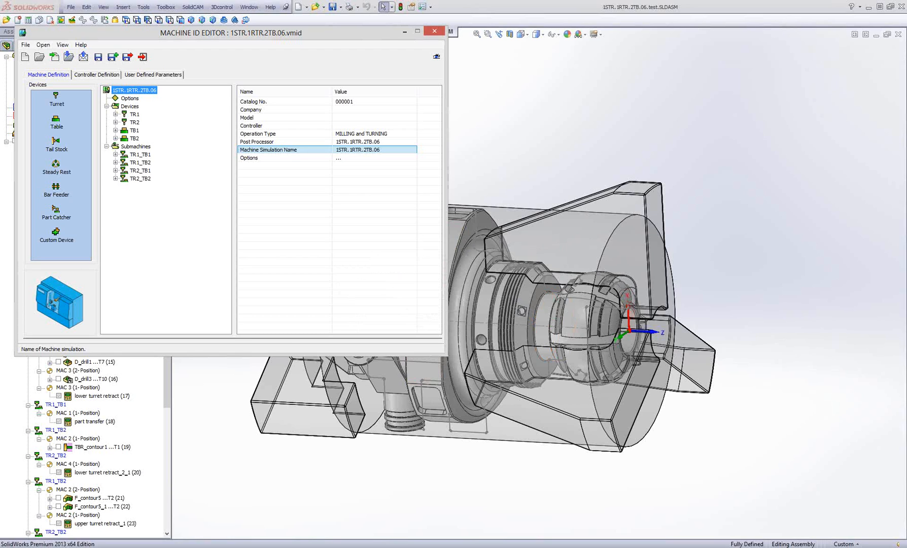
{"action": "double_click", "coordinate": [271, 150]}
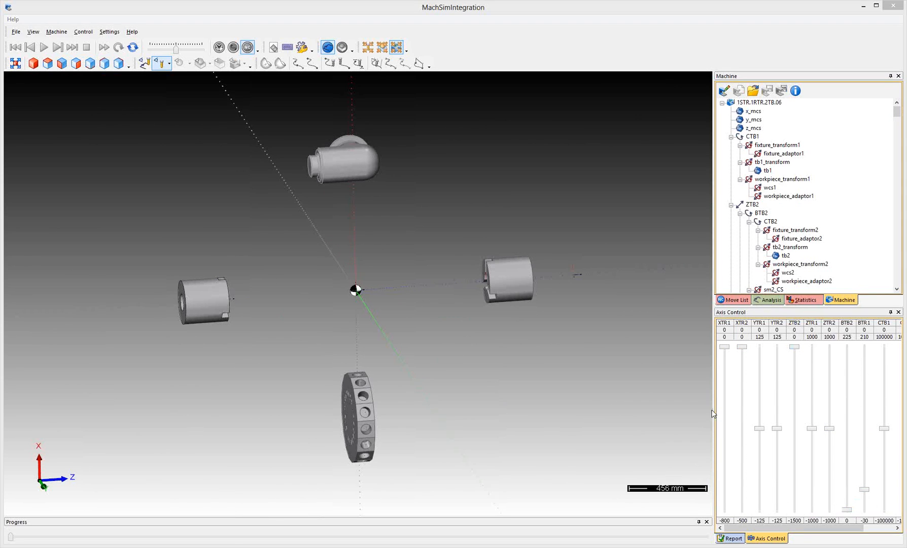
- Widen the axis control area, rotate the second spindle about BTB2 to about 27 degrees, and exit the preview and machine editor
{"action": "left_click_drag", "start_coordinate": [683, 426], "coordinate": [684, 425]}
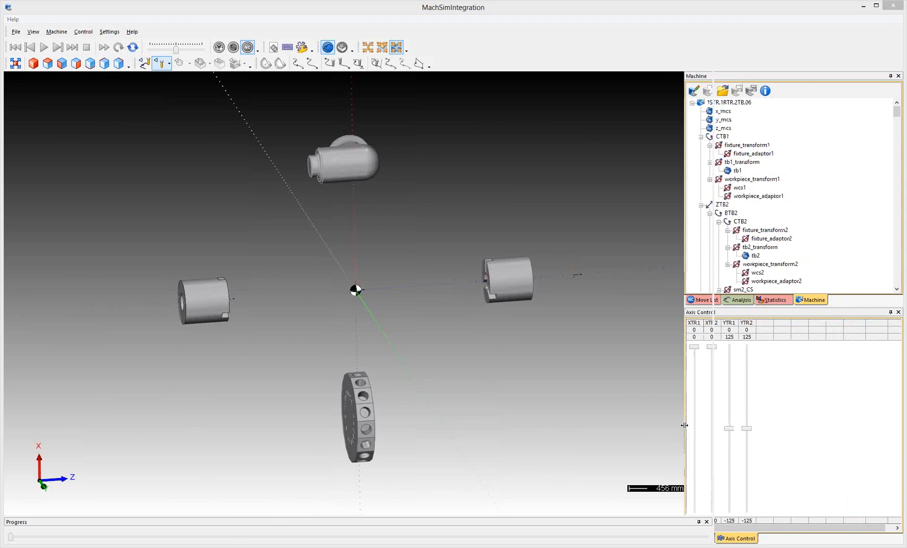
{"action": "left_click_drag", "start_coordinate": [836, 529], "coordinate": [817, 494]}
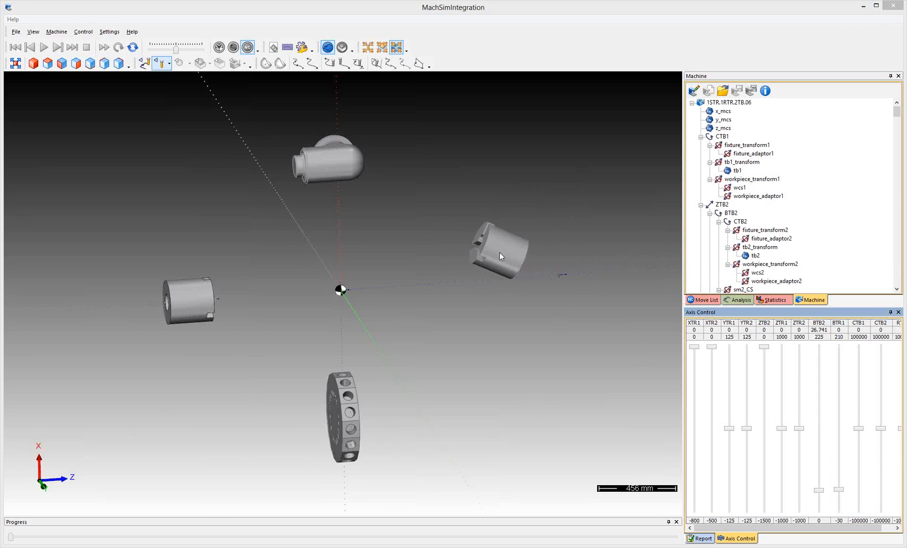
{"action": "left_click", "coordinate": [861, 7]}
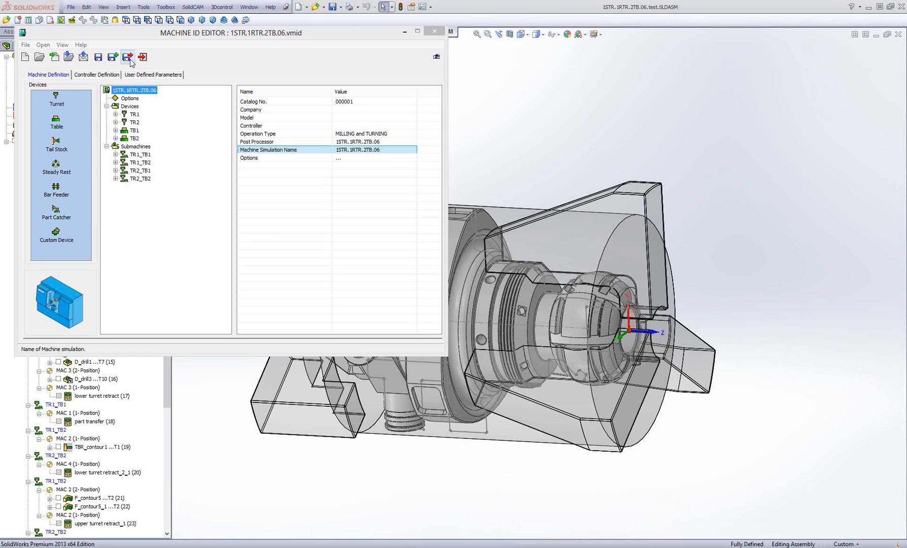
{"action": "left_click", "coordinate": [145, 65]}
- Simulate all operations of the CAM-Part in Machine Simulation mode
{"action": "right_click", "coordinate": [56, 142]}
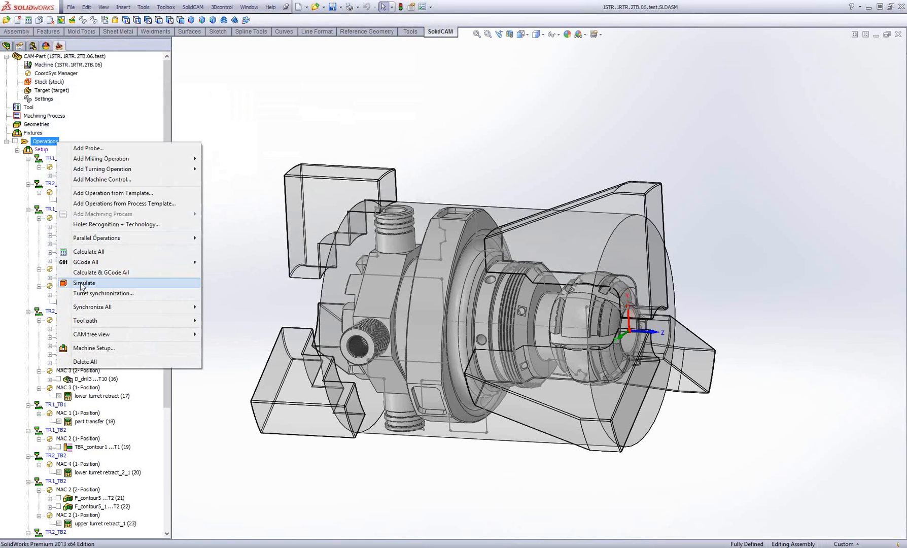
{"action": "left_click", "coordinate": [83, 283]}
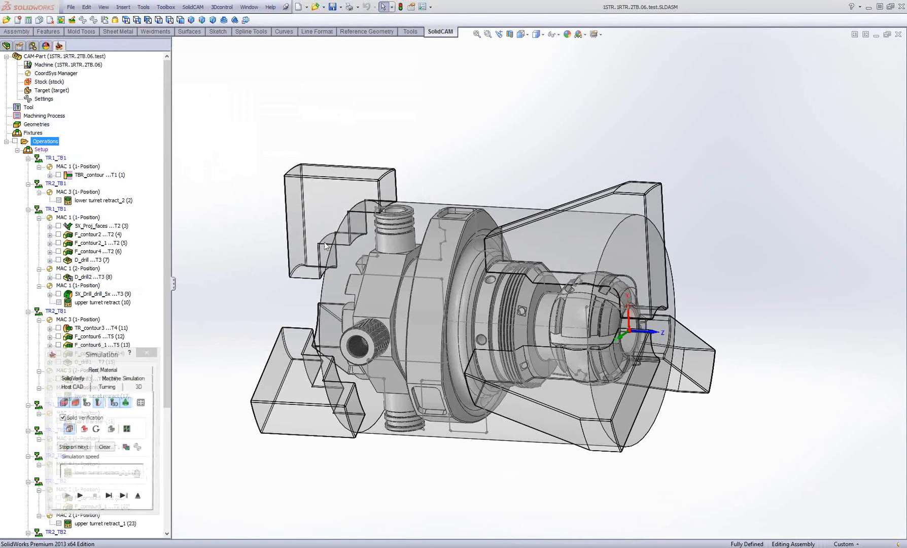
{"action": "left_click", "coordinate": [120, 380]}
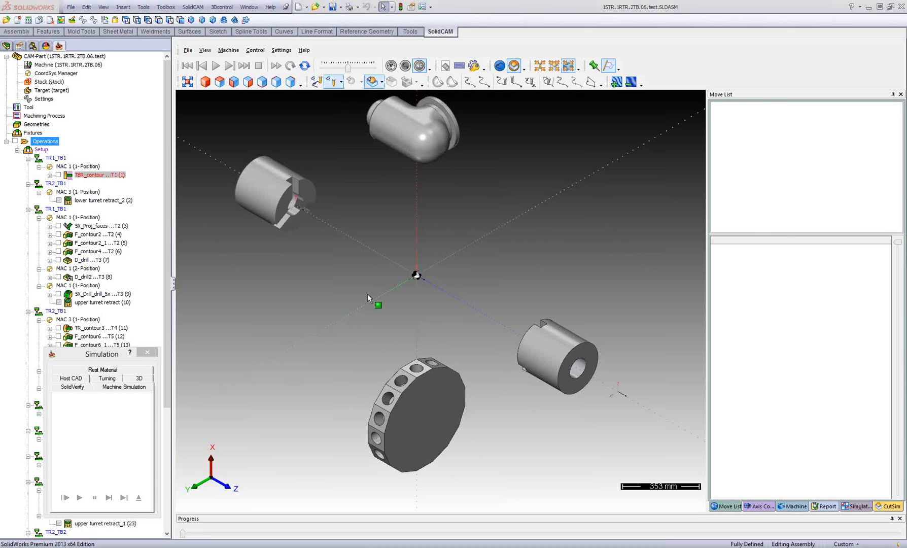
- Examine the part clamped in the main spindle between the upper and lower turrets at the start of TBR_contour
{"action": "middle_click_drag", "start_coordinate": [330, 302], "coordinate": [363, 305]}
{"action": "scroll", "coordinate": [342, 321], "scroll_direction": "up", "scroll_amount": 2}
{"action": "scroll", "coordinate": [362, 303], "scroll_direction": "down", "scroll_amount": 1}
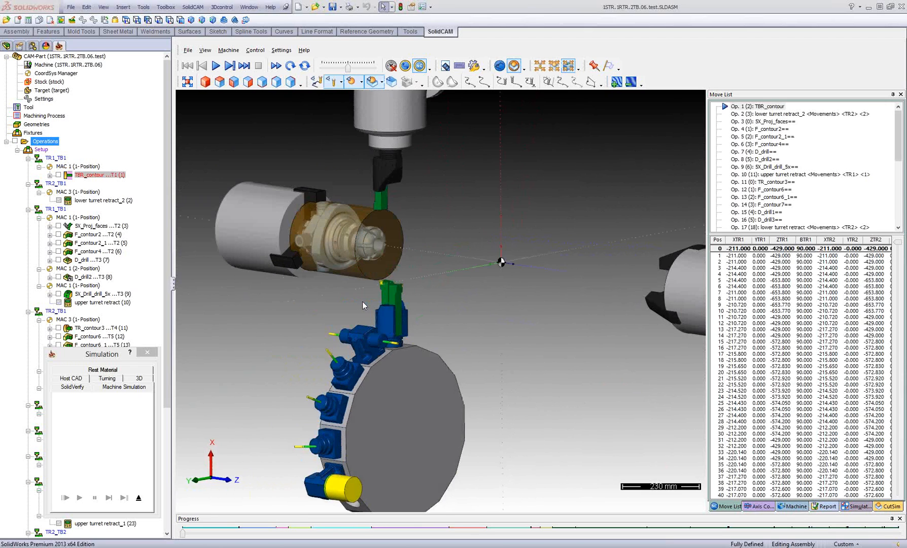
{"action": "middle_click_drag", "start_coordinate": [417, 175], "coordinate": [396, 181]}
{"action": "scroll", "coordinate": [407, 429], "scroll_direction": "up", "scroll_amount": 3}
{"action": "middle_click_drag", "start_coordinate": [407, 428], "coordinate": [410, 399]}
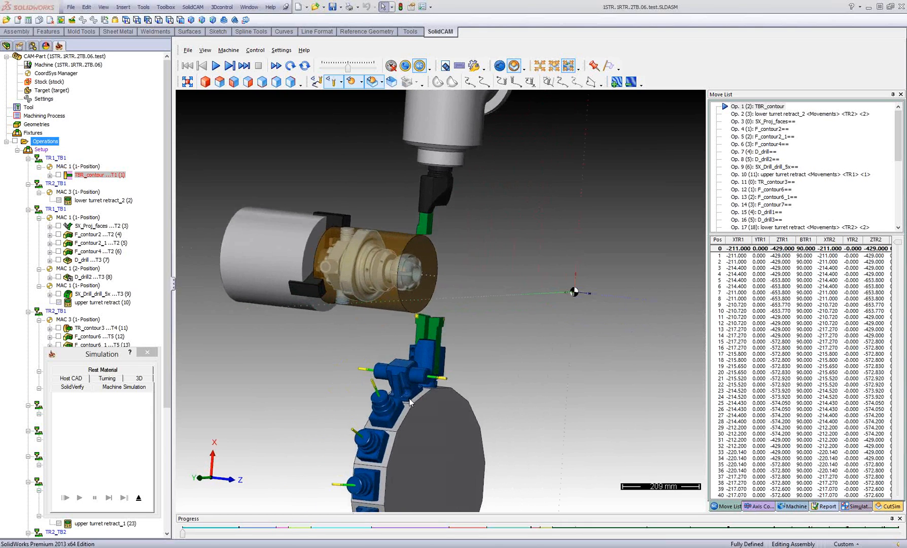
{"action": "scroll", "coordinate": [373, 307], "scroll_direction": "up", "scroll_amount": 8}
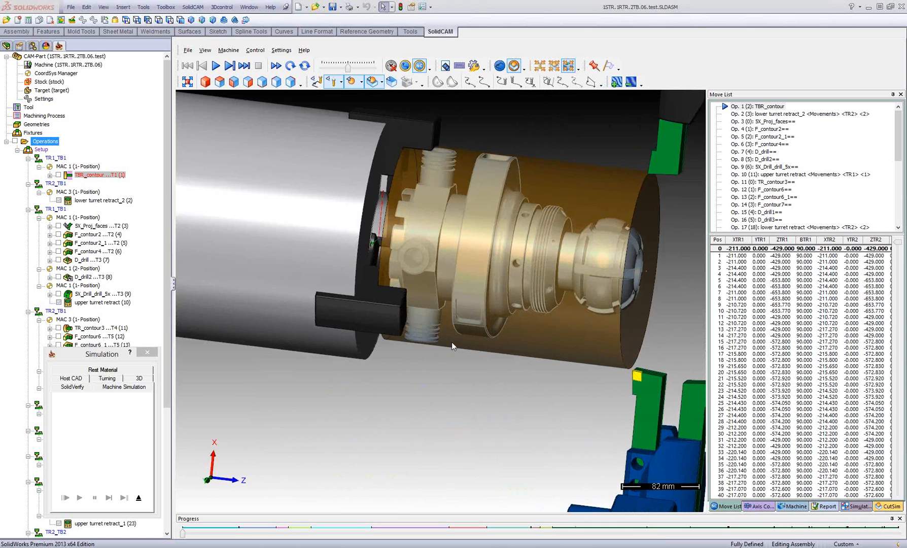
{"action": "scroll", "coordinate": [452, 343], "scroll_direction": "down", "scroll_amount": 12}
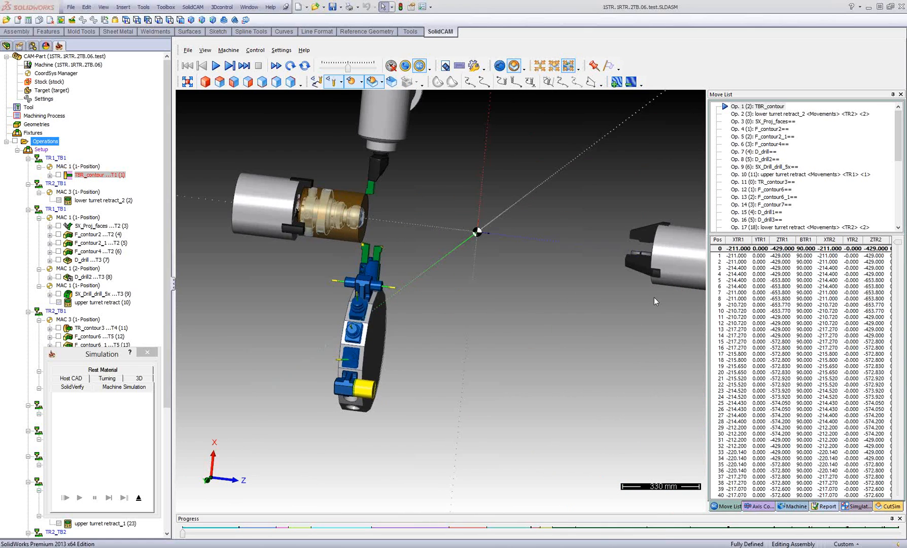
- Examine the second spindle and the two opposed turning tools of the upper and lower turrets around the stock
{"action": "scroll", "coordinate": [638, 289], "scroll_direction": "up", "scroll_amount": 3}
{"action": "middle_click_drag", "start_coordinate": [650, 248], "coordinate": [640, 285]}
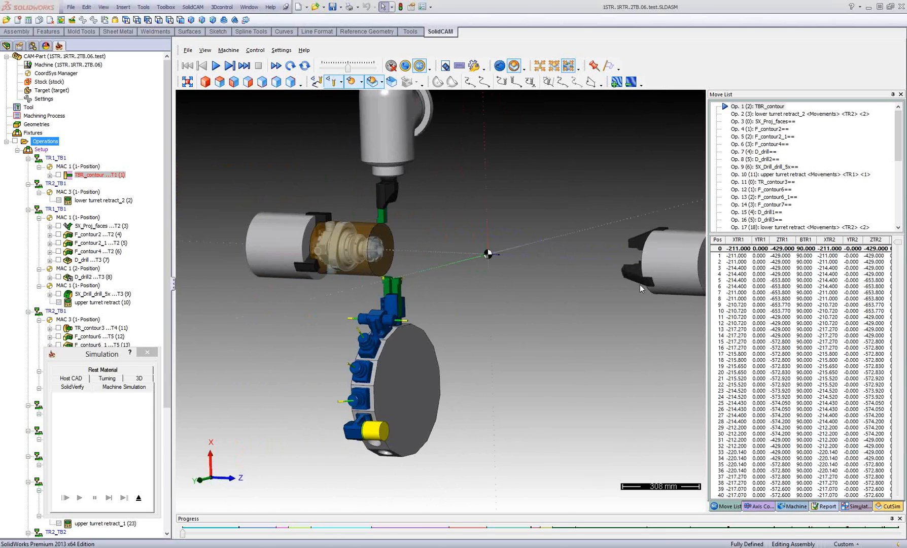
{"action": "scroll", "coordinate": [580, 289], "scroll_direction": "up", "scroll_amount": 5}
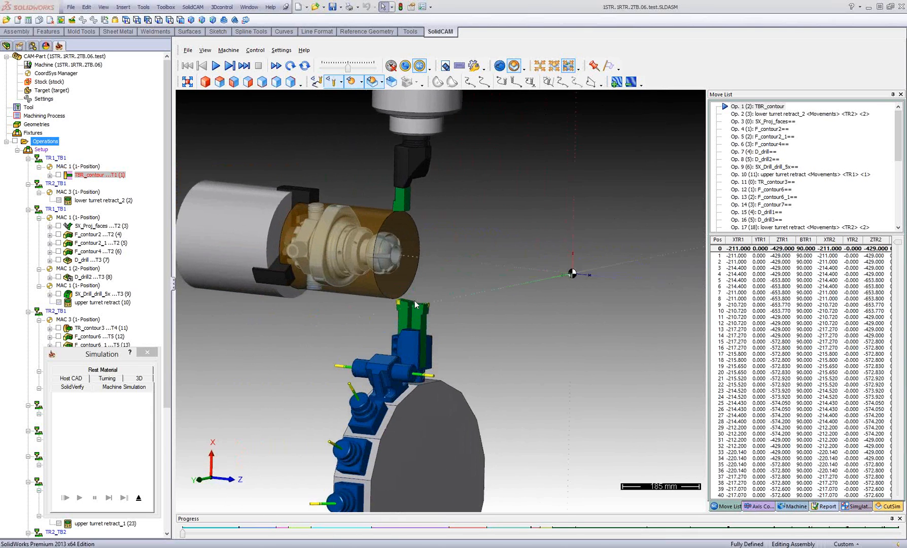
{"action": "scroll", "coordinate": [415, 305], "scroll_direction": "up", "scroll_amount": 1}
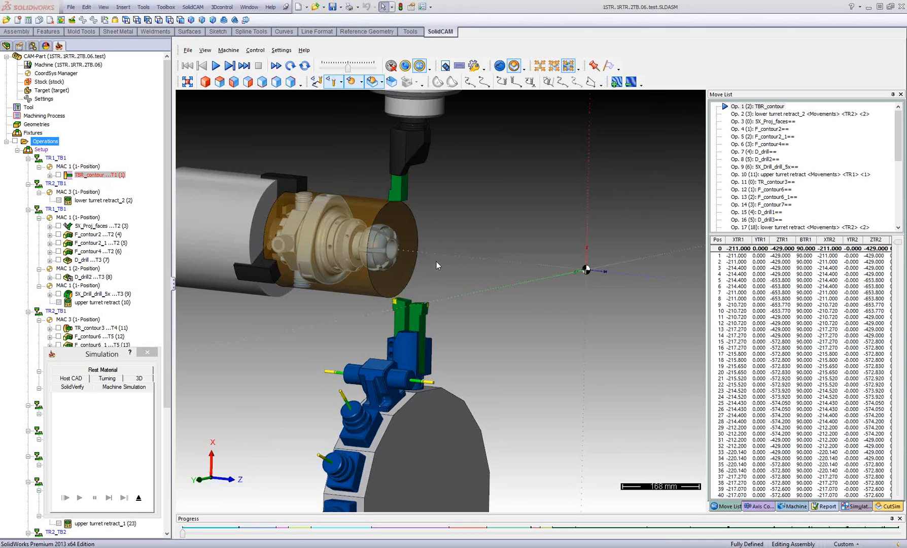
{"action": "scroll", "coordinate": [436, 261], "scroll_direction": "down", "scroll_amount": 3}
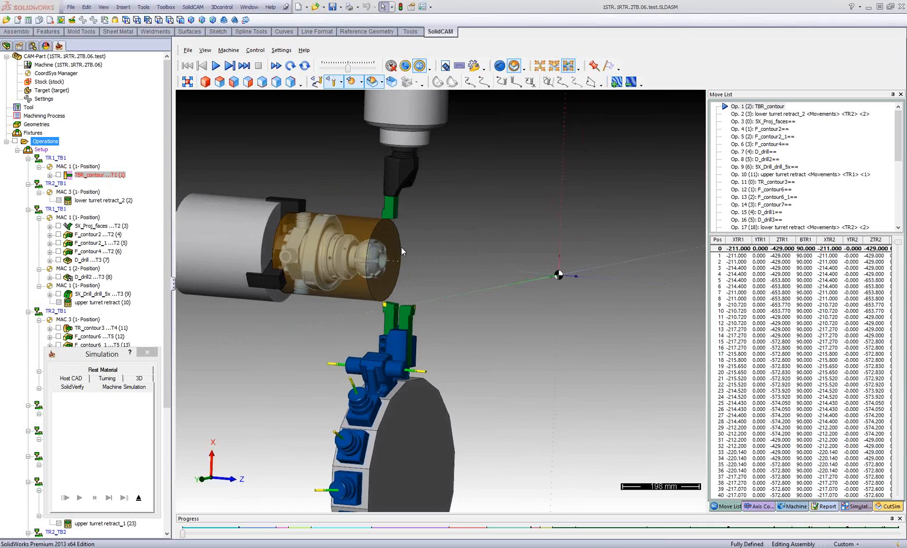
{"action": "scroll", "coordinate": [413, 278], "scroll_direction": "up", "scroll_amount": 2}
{"action": "scroll", "coordinate": [422, 278], "scroll_direction": "up", "scroll_amount": 1}
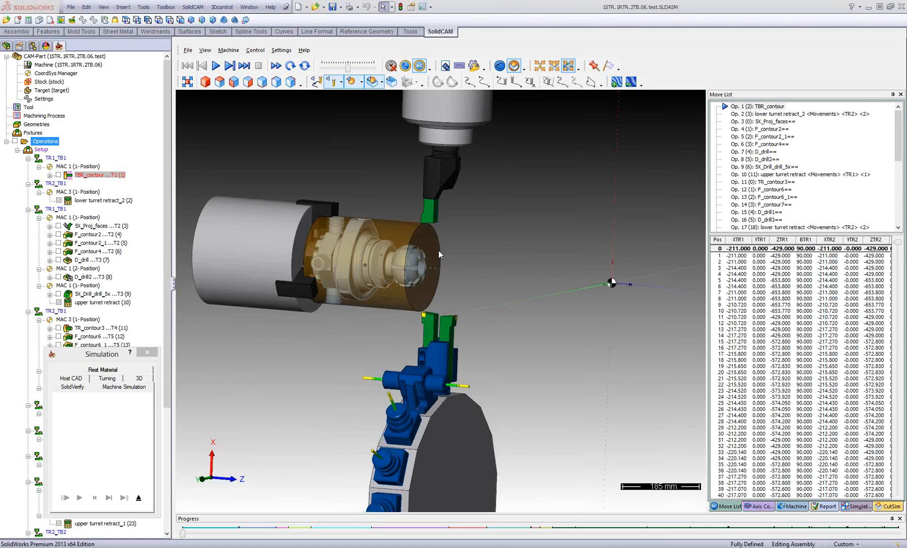
{"action": "middle_click_drag", "start_coordinate": [439, 250], "coordinate": [449, 251]}
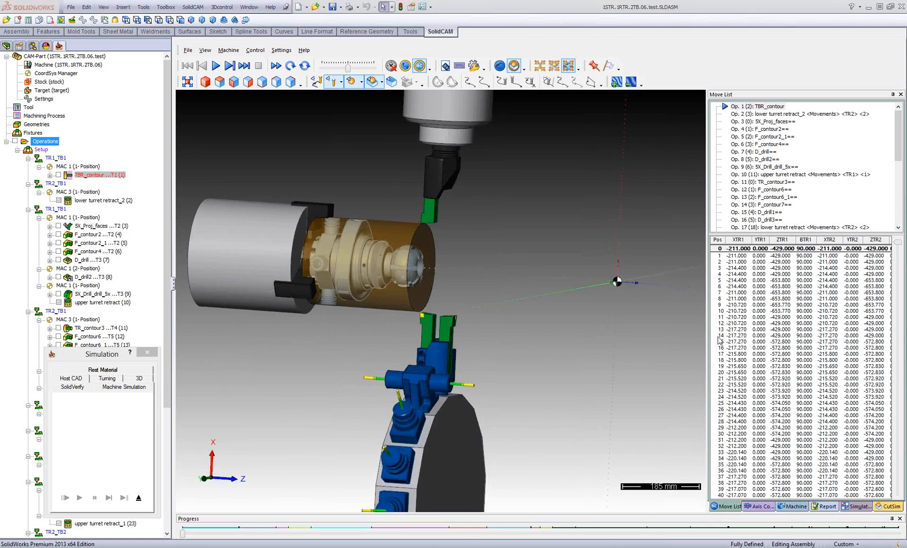
- Run the simulation from TBR_contour through 5X_Proj_faces into F_contour4, examine the upper turret's milling motion, and pause it
{"action": "left_click_drag", "start_coordinate": [823, 260], "coordinate": [823, 283]}
{"action": "left_click", "coordinate": [216, 66]}
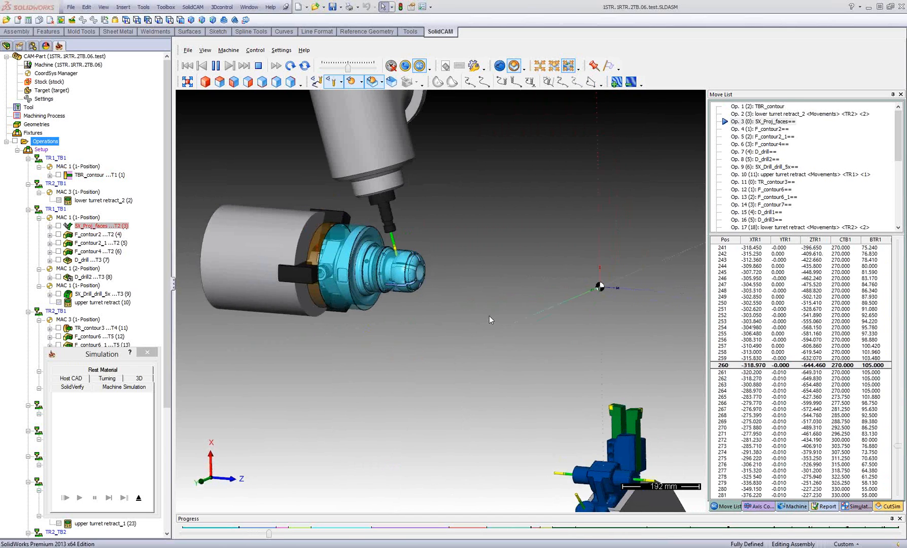
{"action": "middle_click_drag", "start_coordinate": [455, 322], "coordinate": [402, 322]}
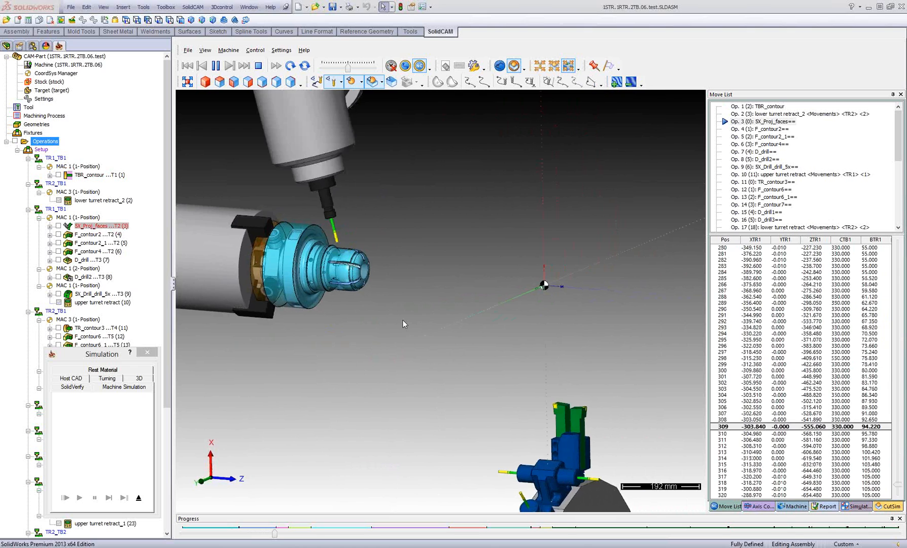
{"action": "scroll", "coordinate": [403, 323], "scroll_direction": "down", "scroll_amount": 4}
{"action": "scroll", "coordinate": [403, 323], "scroll_direction": "up", "scroll_amount": 2}
{"action": "scroll", "coordinate": [402, 323], "scroll_direction": "up", "scroll_amount": 2}
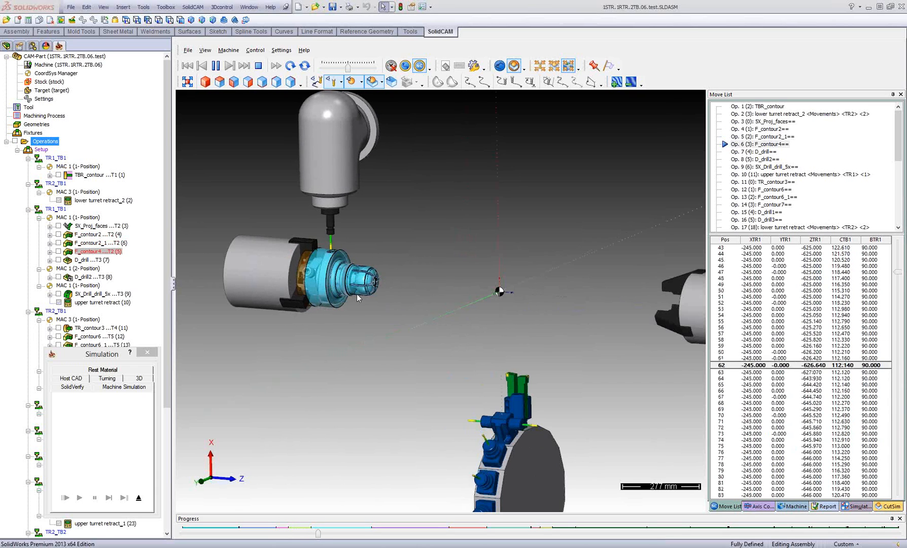
{"action": "left_click", "coordinate": [216, 66]}
- Jump the simulation to Op. 17, the lower turret retract of TR2, in the move list
{"action": "left_click", "coordinate": [801, 152]}
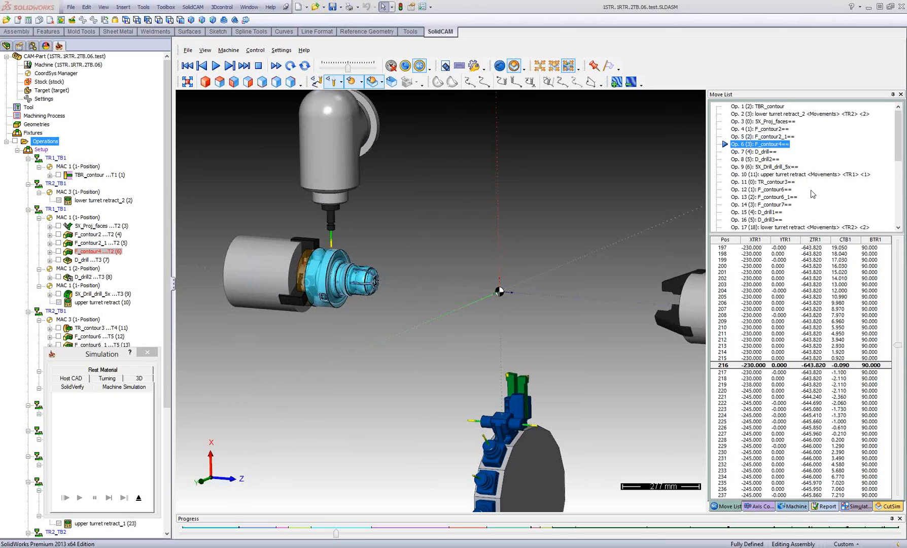
{"action": "scroll", "coordinate": [811, 191], "scroll_direction": "down", "scroll_amount": 1}
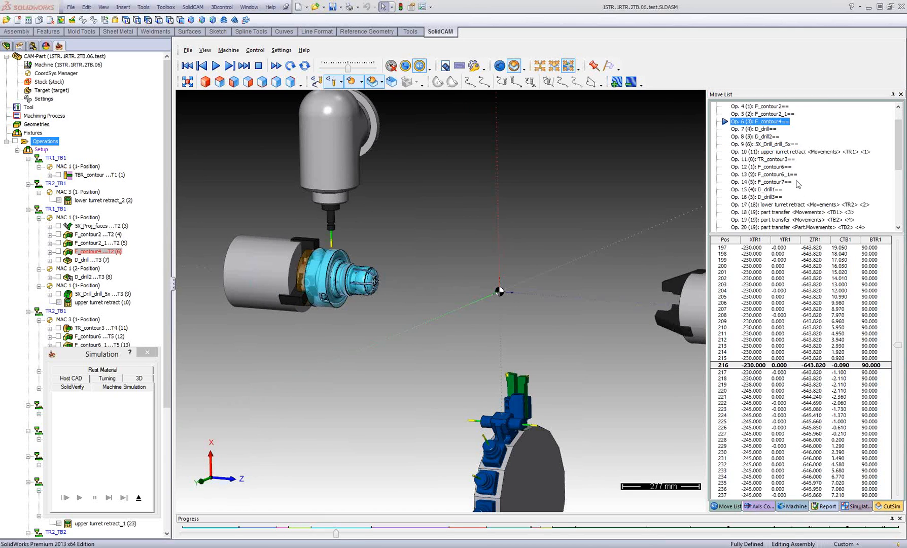
{"action": "double_click", "coordinate": [764, 205]}
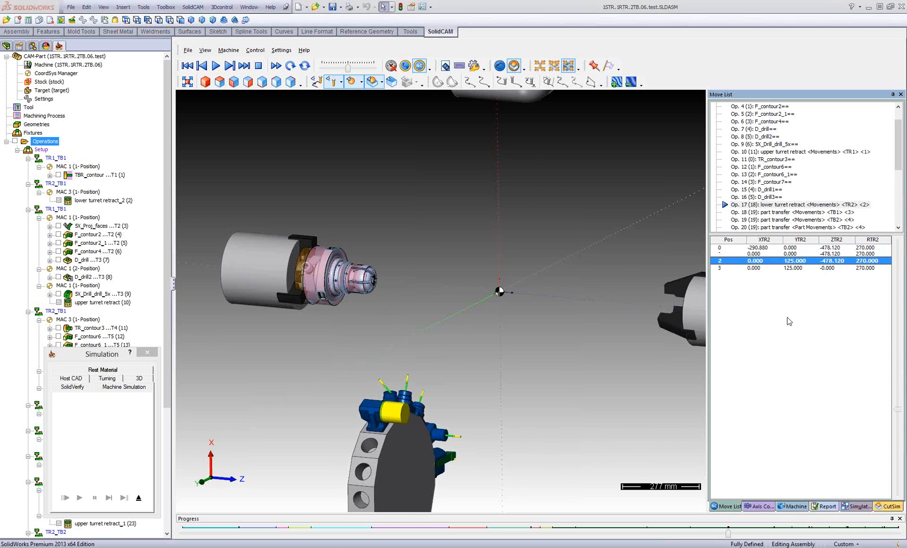
- Step the simulation through part transfer Op. 18 and Op. 19 to Op. 20, examining the second spindle gripping the part
{"action": "middle_click_drag", "start_coordinate": [508, 341], "coordinate": [529, 337]}
{"action": "scroll", "coordinate": [567, 334], "scroll_direction": "down", "scroll_amount": 1}
{"action": "scroll", "coordinate": [568, 334], "scroll_direction": "down", "scroll_amount": 2}
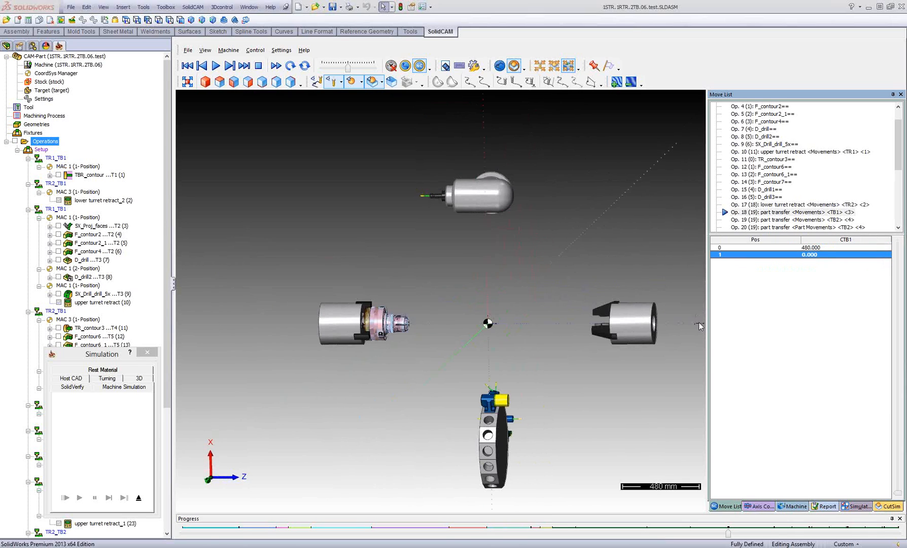
{"action": "middle_click_drag", "start_coordinate": [472, 339], "coordinate": [442, 348]}
{"action": "scroll", "coordinate": [808, 329], "scroll_direction": "down", "scroll_amount": 1}
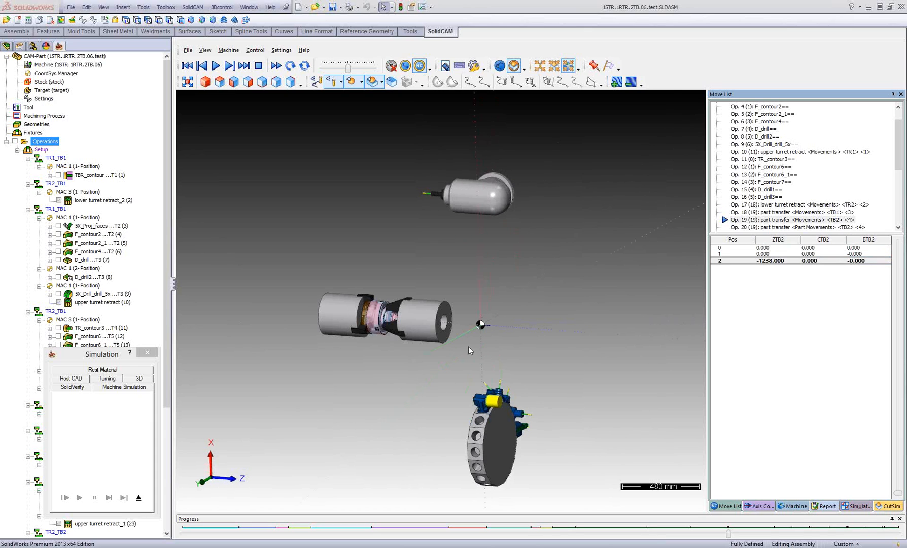
{"action": "middle_click_drag", "start_coordinate": [469, 346], "coordinate": [391, 328]}
{"action": "scroll", "coordinate": [391, 327], "scroll_direction": "up", "scroll_amount": 5}
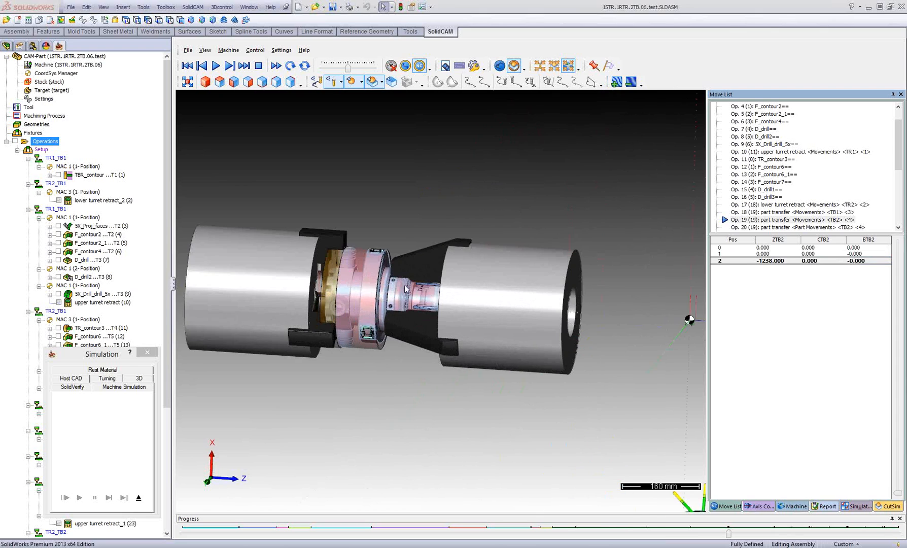
{"action": "left_click", "coordinate": [832, 316]}
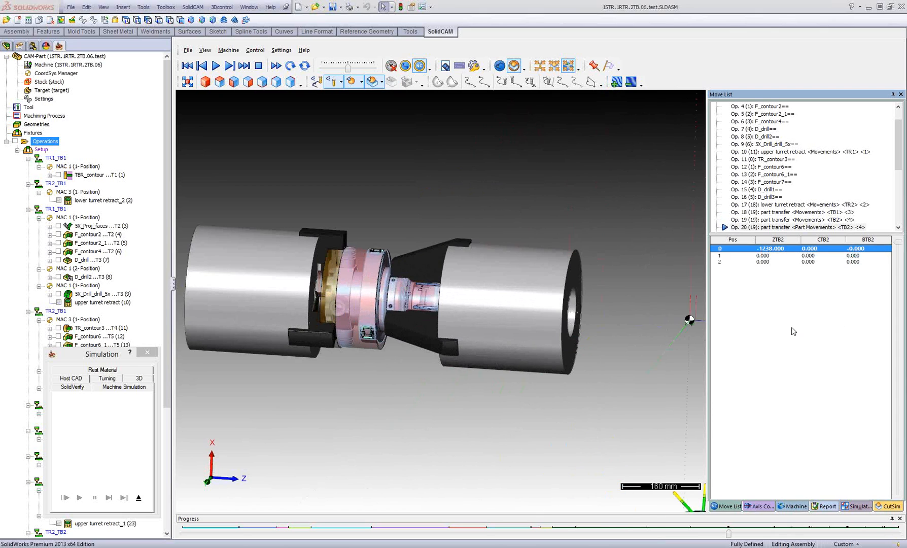
- Step the Op. 20 part transfer to position 2 and examine the second spindle carrying the part away from the main spindle
{"action": "scroll", "coordinate": [536, 323], "scroll_direction": "down", "scroll_amount": 4}
{"action": "middle_click_drag", "start_coordinate": [605, 339], "coordinate": [498, 327]}
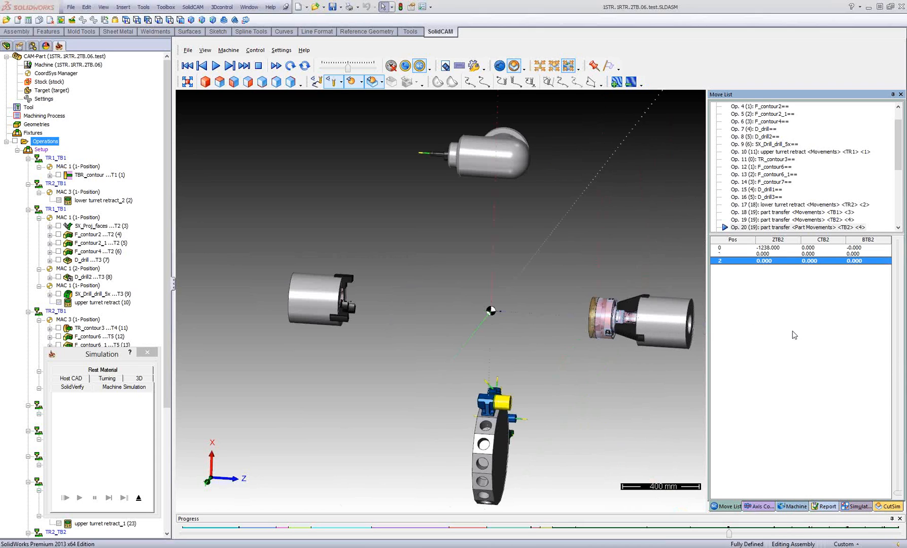
{"action": "middle_click_drag", "start_coordinate": [640, 346], "coordinate": [570, 351]}
{"action": "scroll", "coordinate": [570, 351], "scroll_direction": "up", "scroll_amount": 3}
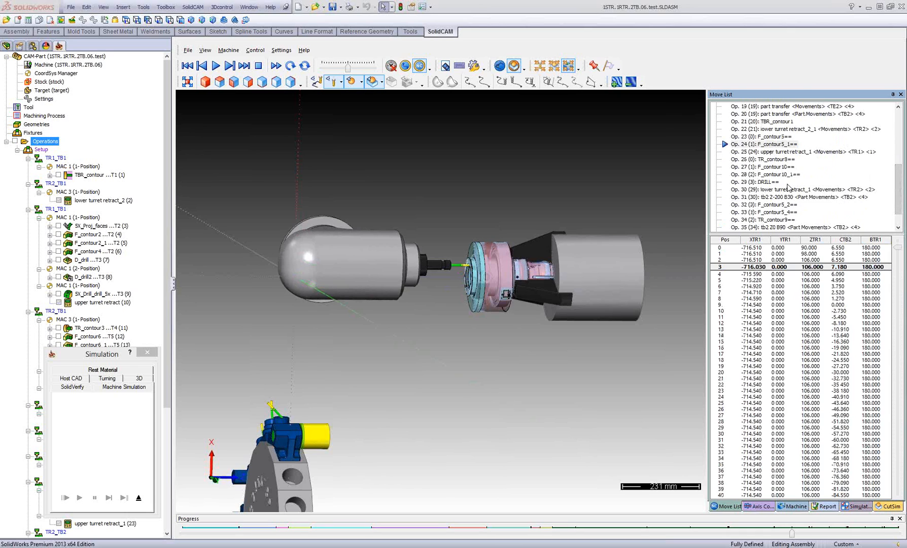
- Jump the simulation to Op. 30 and step through the lower turret retract to position 3 of Op. 31, tb2 Z-200 B30
{"action": "left_click", "coordinate": [769, 191]}
{"action": "double_click", "coordinate": [769, 191]}
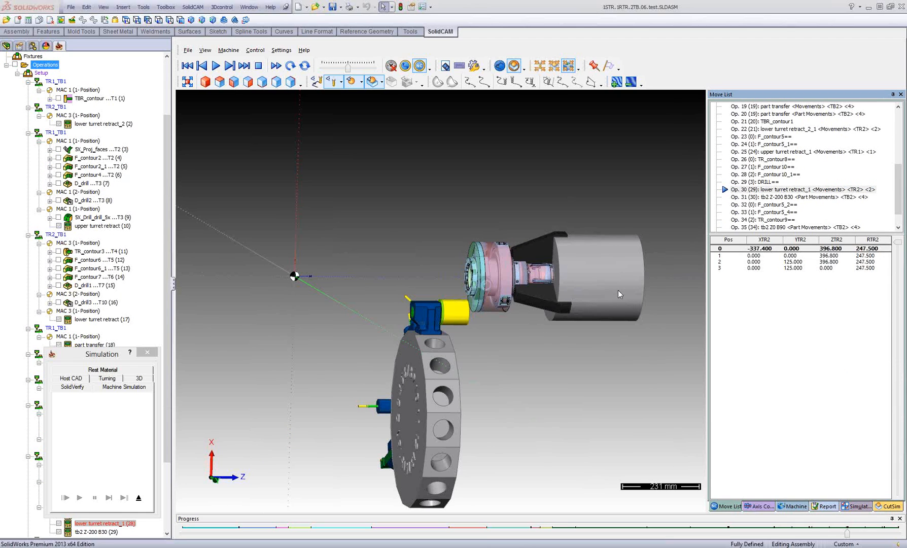
{"action": "scroll", "coordinate": [804, 325], "scroll_direction": "down", "scroll_amount": 3}
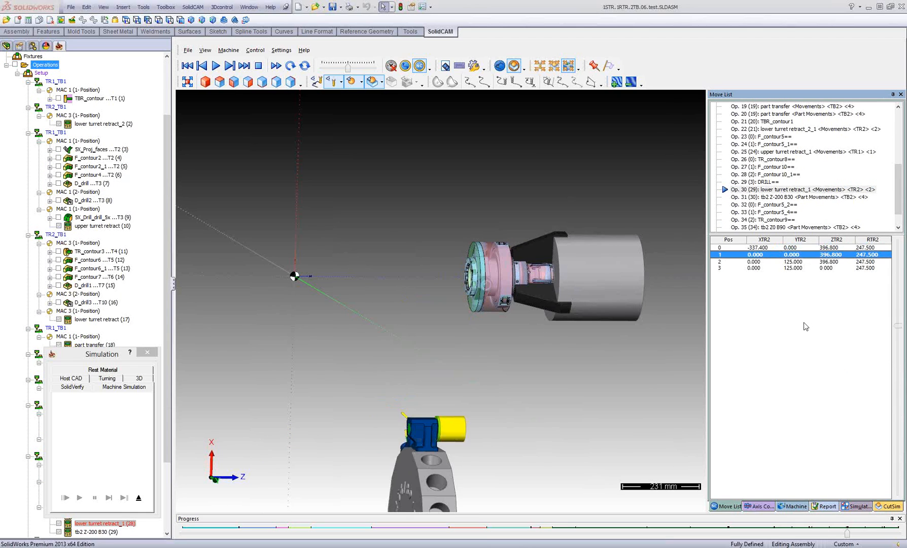
{"action": "scroll", "coordinate": [804, 326], "scroll_direction": "down", "scroll_amount": 4}
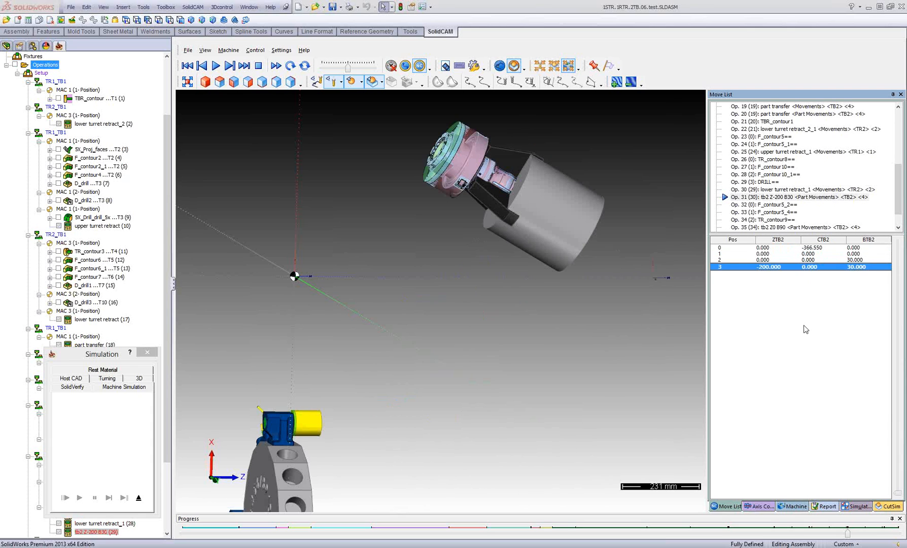
{"action": "scroll", "coordinate": [556, 303], "scroll_direction": "down", "scroll_amount": 5}
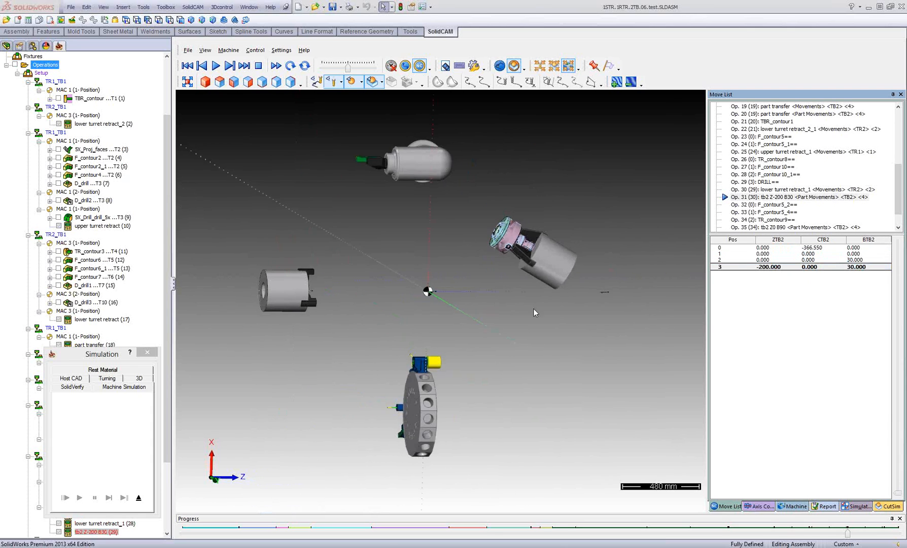
- Advance the simulation to Op. 32, F_contour5_2, and examine the upper turret milling the part on the tilted second spindle
{"action": "scroll", "coordinate": [786, 315], "scroll_direction": "down", "scroll_amount": 1}
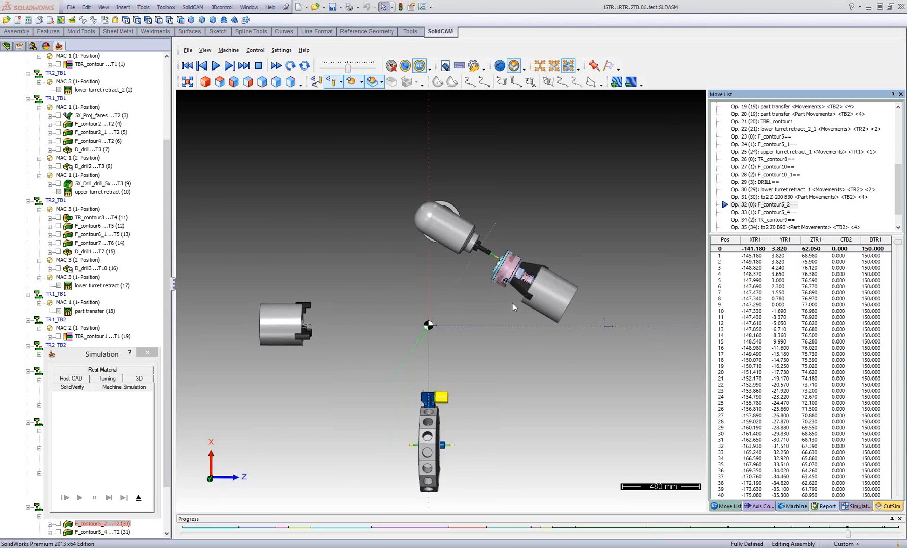
{"action": "scroll", "coordinate": [498, 288], "scroll_direction": "up", "scroll_amount": 4}
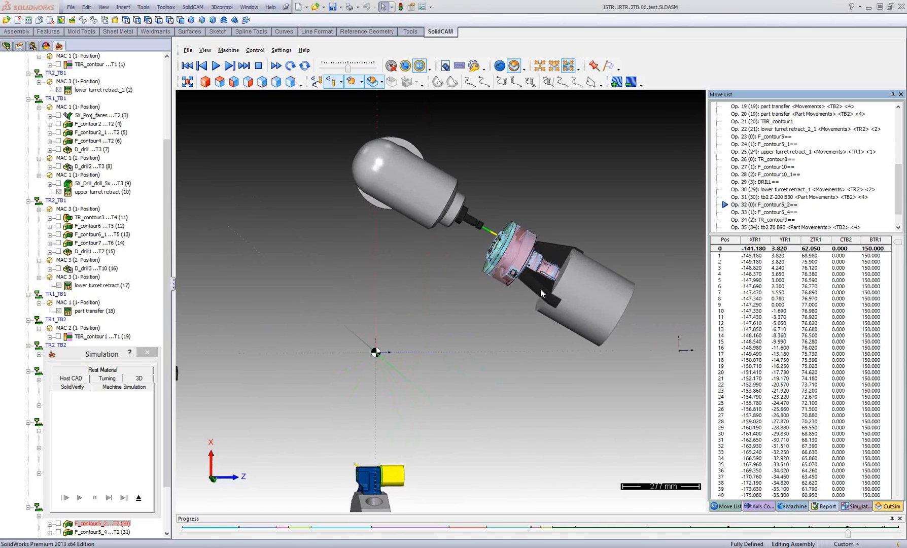
{"action": "middle_click_drag", "start_coordinate": [496, 305], "coordinate": [475, 306]}
{"action": "scroll", "coordinate": [474, 306], "scroll_direction": "down", "scroll_amount": 1}
{"action": "scroll", "coordinate": [475, 306], "scroll_direction": "down", "scroll_amount": 1}
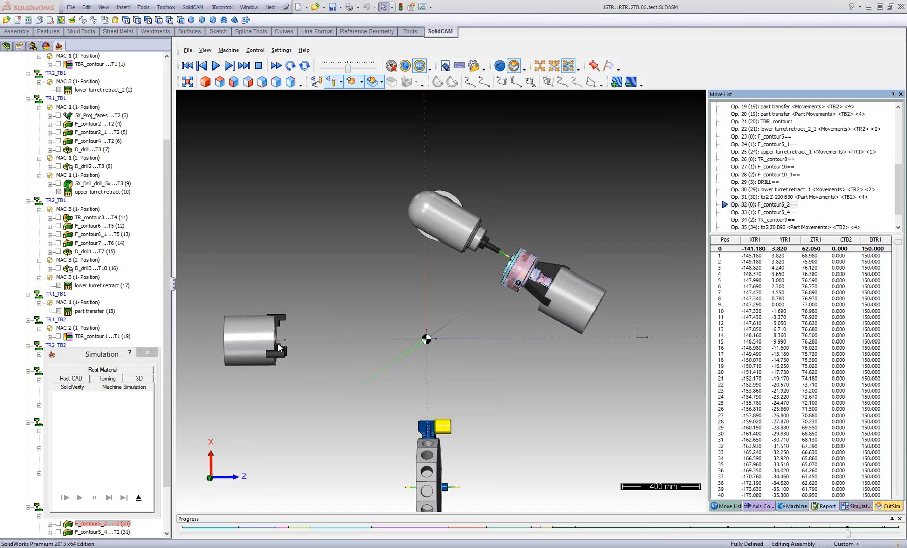
{"action": "middle_click_drag", "start_coordinate": [505, 319], "coordinate": [515, 321]}
{"action": "scroll", "coordinate": [552, 278], "scroll_direction": "up", "scroll_amount": 4}
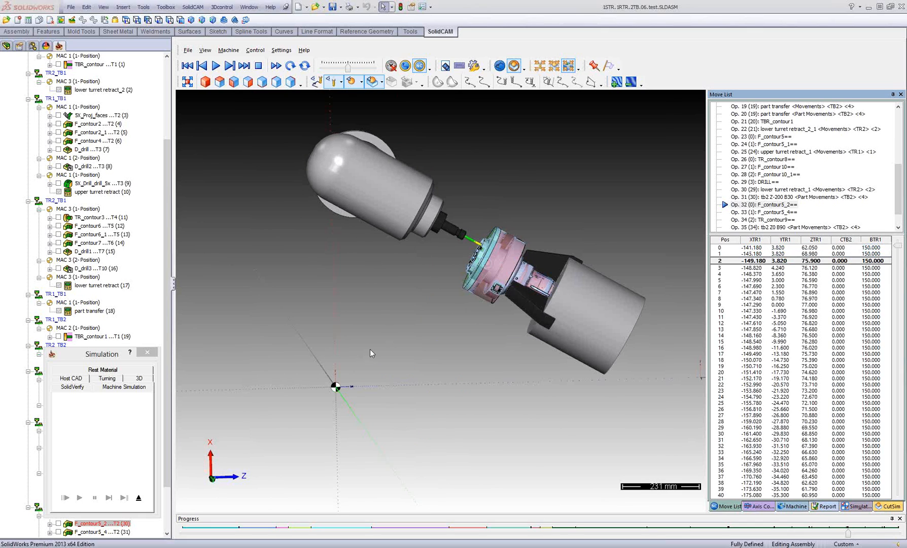
{"action": "scroll", "coordinate": [371, 350], "scroll_direction": "down", "scroll_amount": 3}
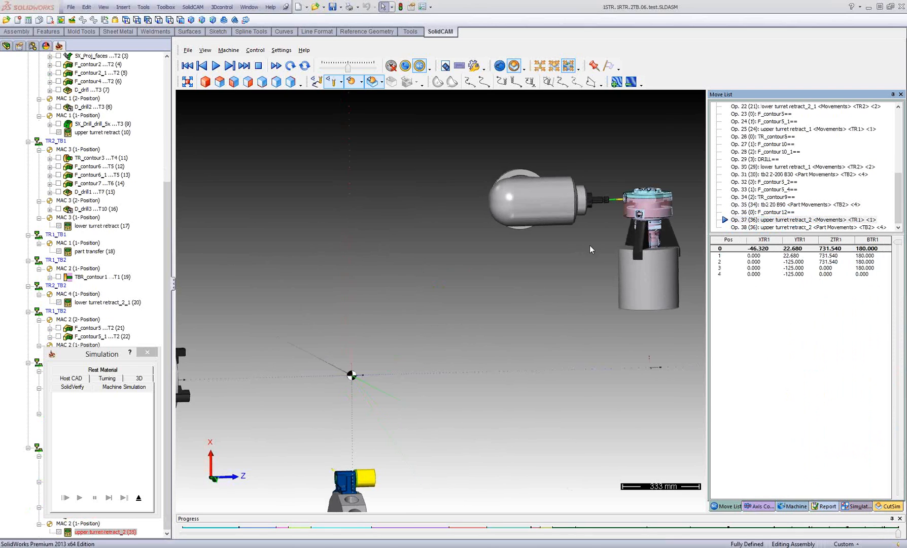
- Step the simulation back from Op. 37 to position 93 of Op. 36, F_contour12, examining the tool against the part on the upright second spindle
{"action": "middle_click_drag", "start_coordinate": [640, 216], "coordinate": [565, 223]}
{"action": "scroll", "coordinate": [565, 227], "scroll_direction": "up", "scroll_amount": 1}
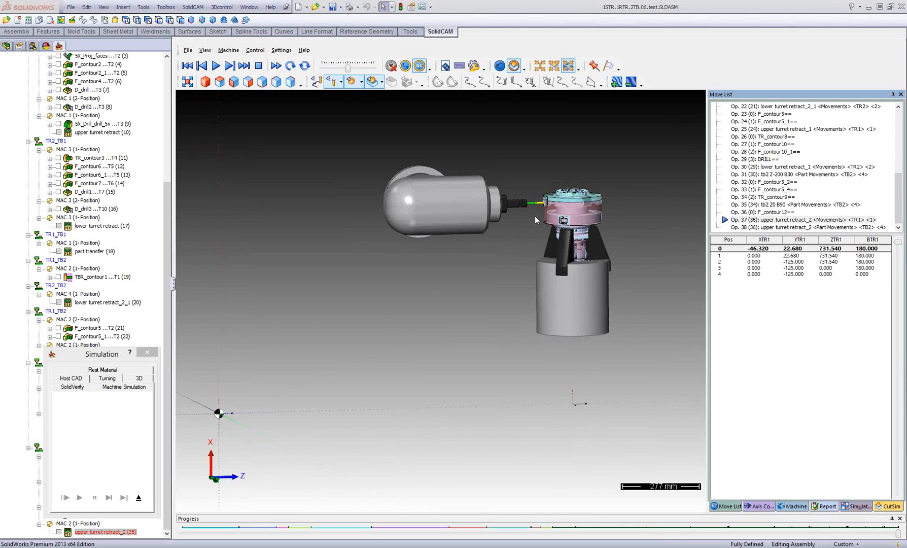
{"action": "scroll", "coordinate": [548, 194], "scroll_direction": "up", "scroll_amount": 2}
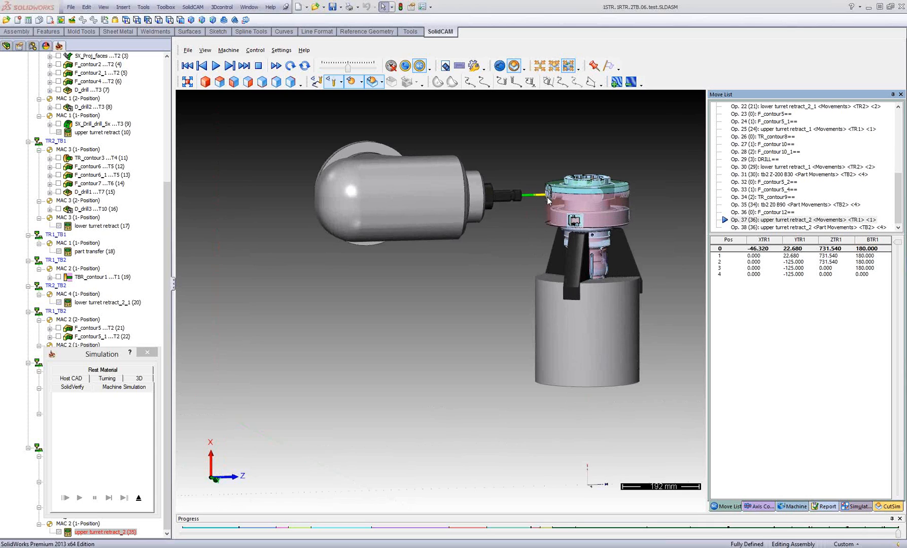
{"action": "scroll", "coordinate": [562, 264], "scroll_direction": "down", "scroll_amount": 3}
{"action": "scroll", "coordinate": [561, 269], "scroll_direction": "up", "scroll_amount": 2}
{"action": "scroll", "coordinate": [780, 335], "scroll_direction": "down", "scroll_amount": 3}
{"action": "scroll", "coordinate": [780, 335], "scroll_direction": "up", "scroll_amount": 3}
{"action": "scroll", "coordinate": [782, 338], "scroll_direction": "up", "scroll_amount": 18}
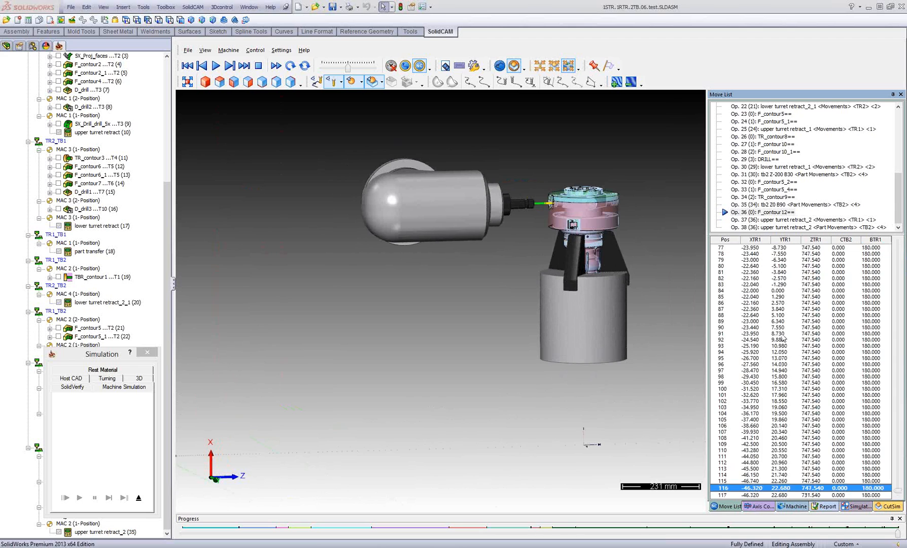
{"action": "scroll", "coordinate": [788, 329], "scroll_direction": "up", "scroll_amount": 7}
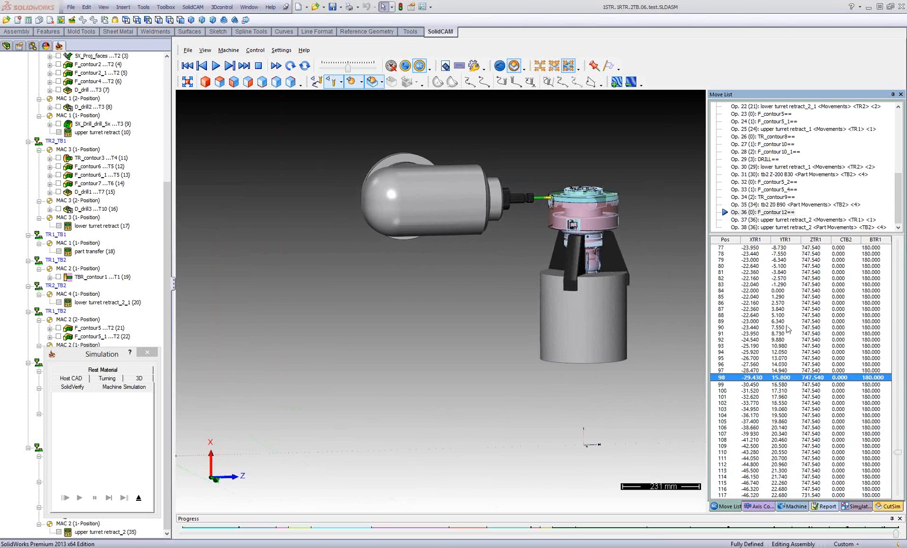
{"action": "scroll", "coordinate": [524, 325], "scroll_direction": "down", "scroll_amount": 1}
{"action": "scroll", "coordinate": [523, 322], "scroll_direction": "down", "scroll_amount": 3}
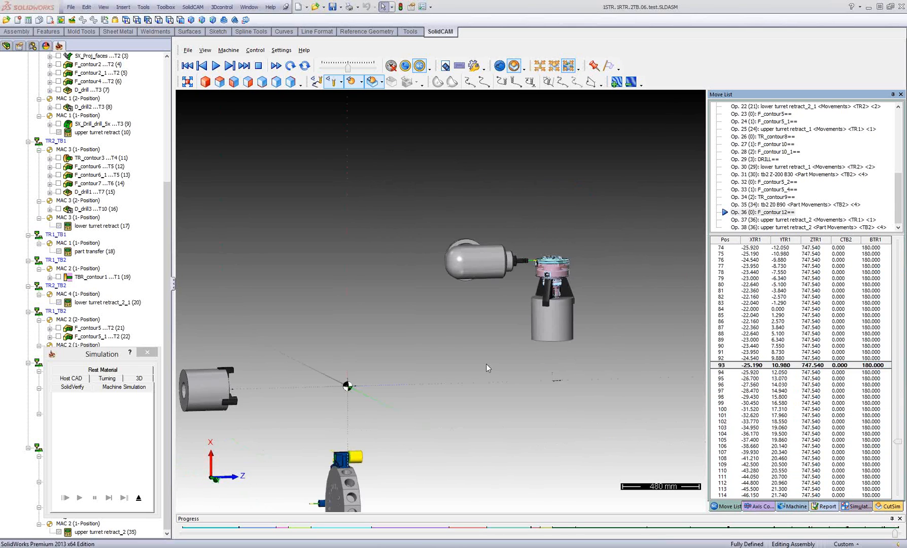
- Exit the machine simulation and return to the start of the CAM-Part's operation tree
{"action": "left_click", "coordinate": [138, 498]}
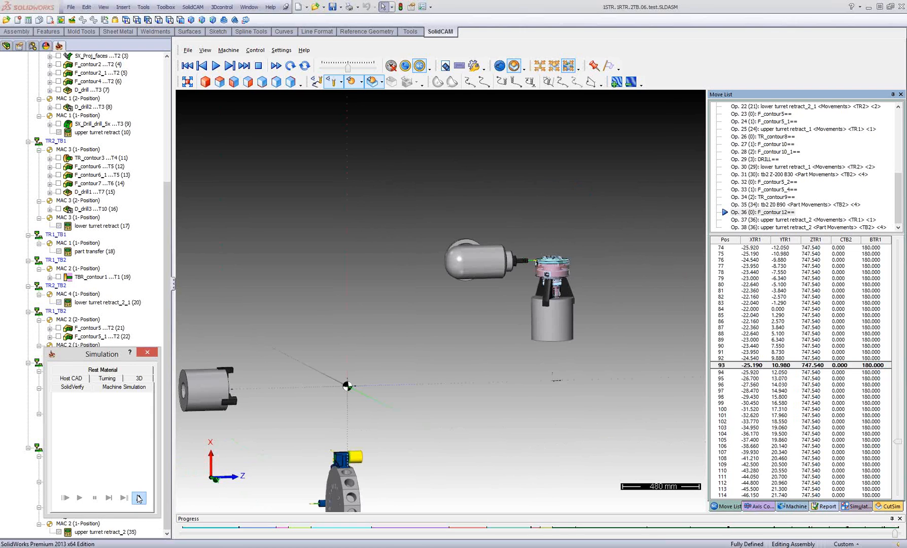
{"action": "scroll", "coordinate": [146, 150], "scroll_direction": "up", "scroll_amount": 4}
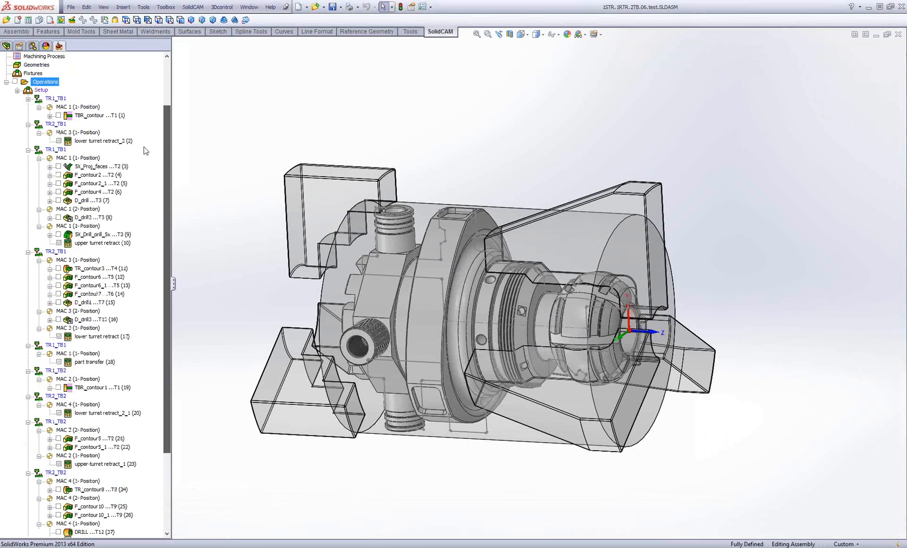
{"action": "scroll", "coordinate": [147, 151], "scroll_direction": "up", "scroll_amount": 2}
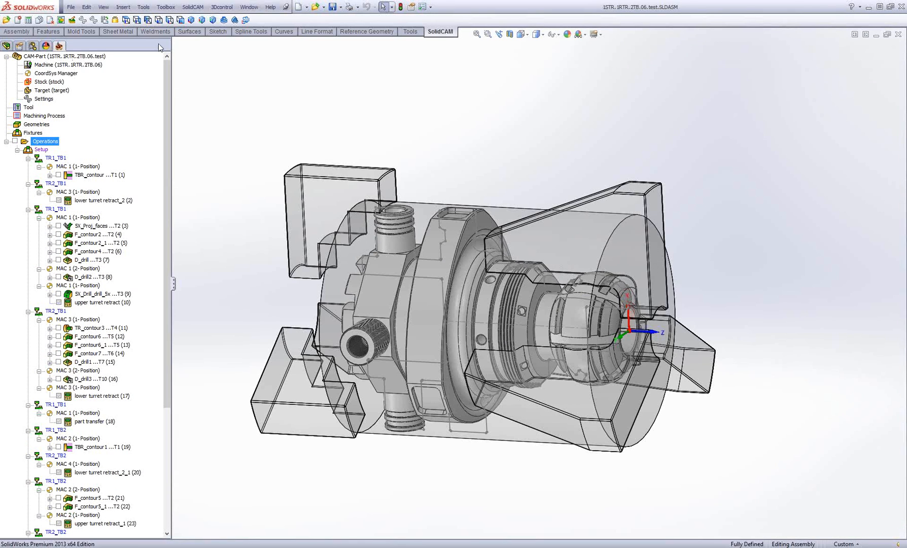
- Open the CAM-Part 1STR.1TB.03.test.prt from the scm folder
{"action": "left_click", "coordinate": [194, 7]}
{"action": "left_click", "coordinate": [200, 29]}
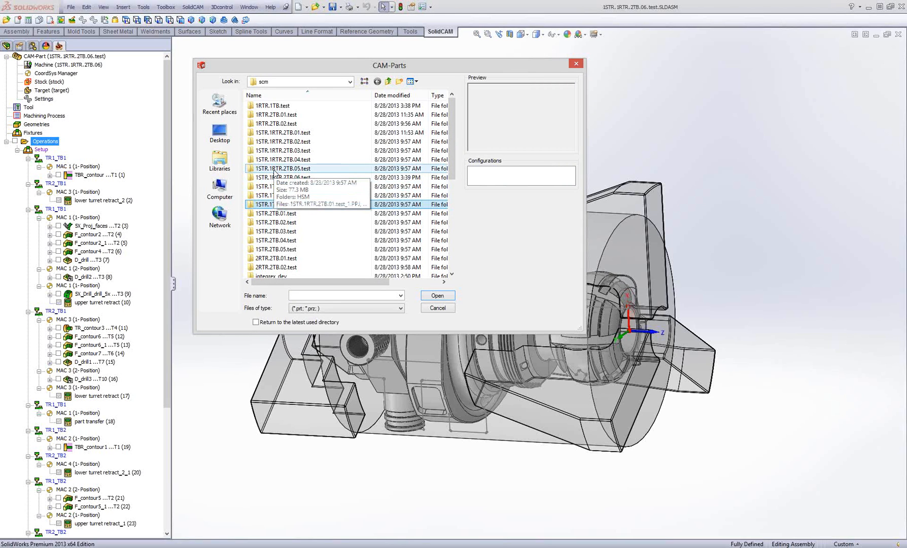
{"action": "left_click", "coordinate": [274, 169]}
{"action": "scroll", "coordinate": [274, 203], "scroll_direction": "down", "scroll_amount": 8}
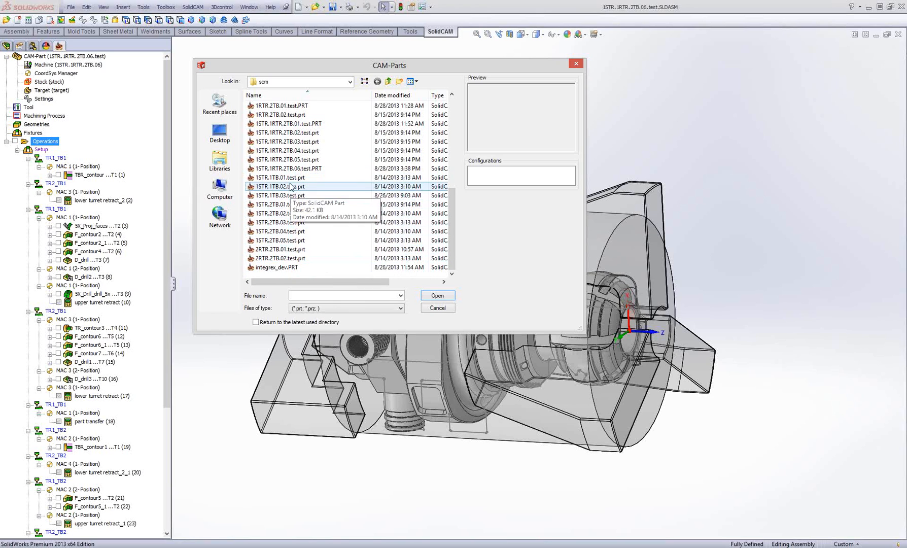
{"action": "left_click", "coordinate": [292, 178]}
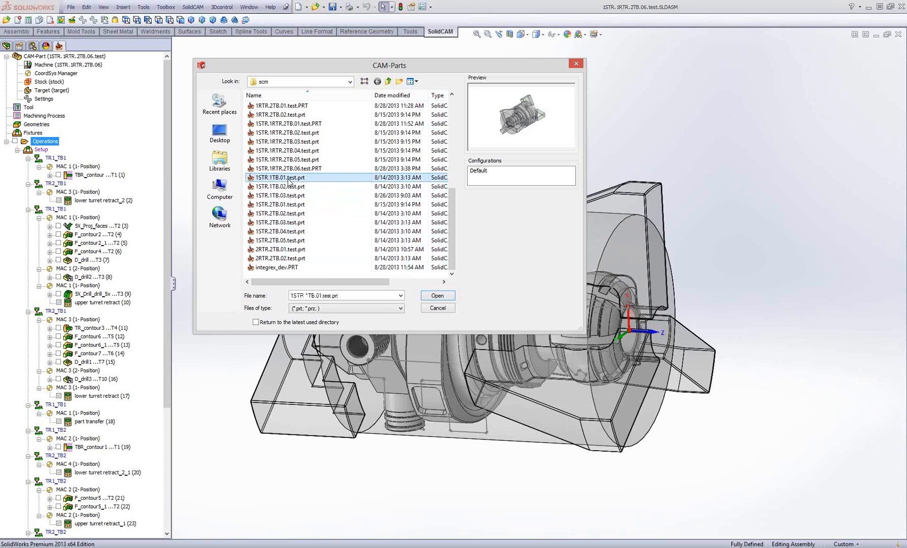
{"action": "left_click", "coordinate": [291, 195]}
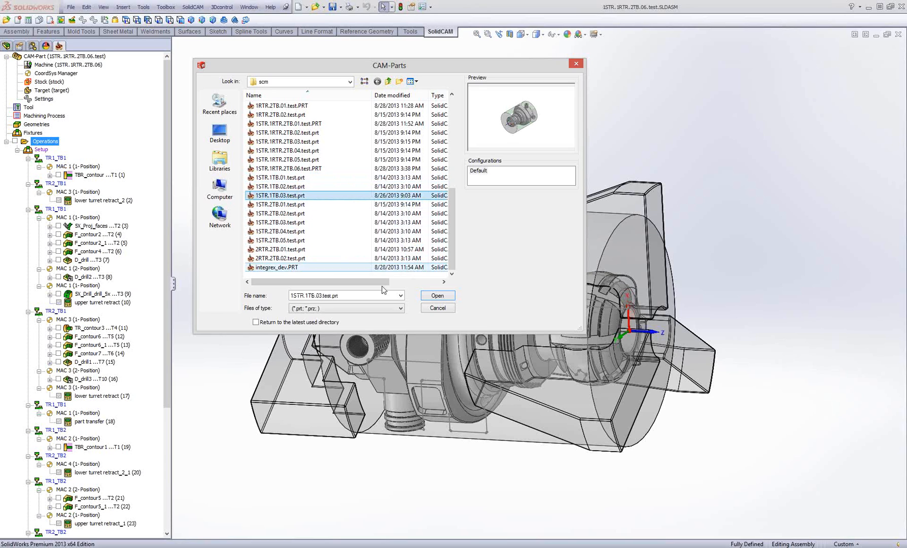
{"action": "left_click", "coordinate": [438, 296]}
{"action": "left_click", "coordinate": [437, 295]}
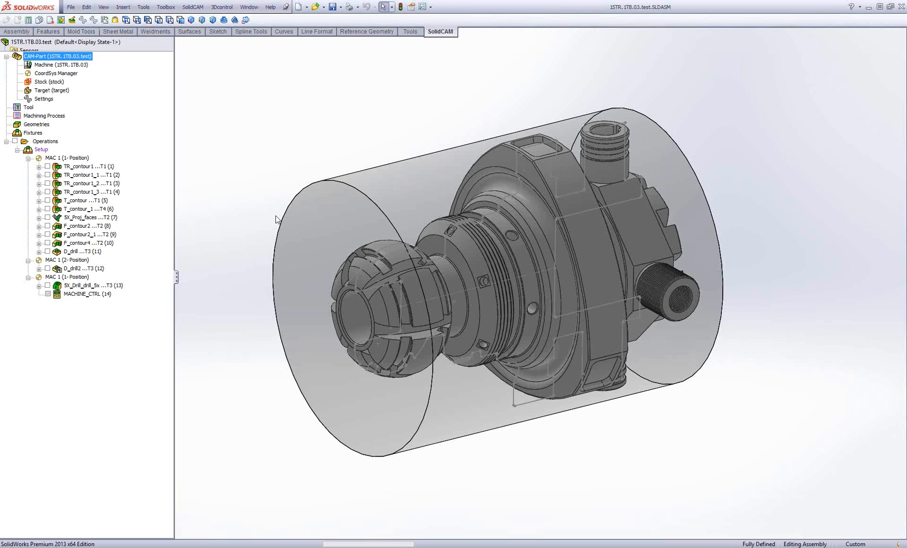
- Open the turning operation TR_contour1_1 and display its tool data and tool angle settings
{"action": "right_click", "coordinate": [46, 142]}
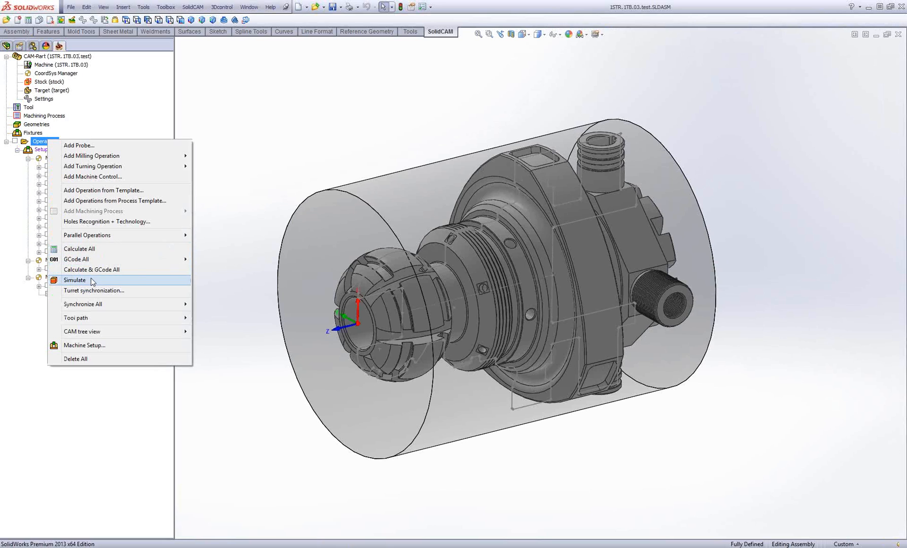
{"action": "left_click", "coordinate": [275, 100]}
{"action": "double_click", "coordinate": [91, 175]}
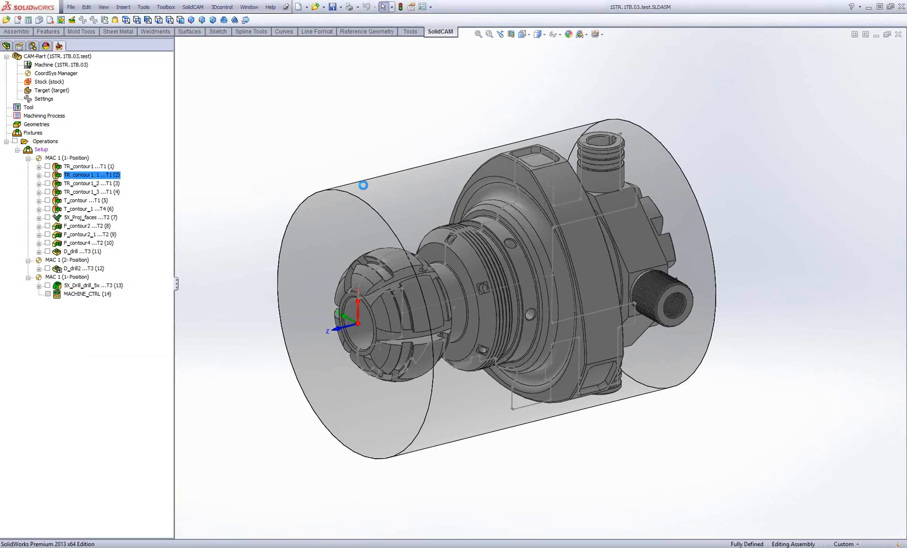
{"action": "left_click", "coordinate": [232, 105]}
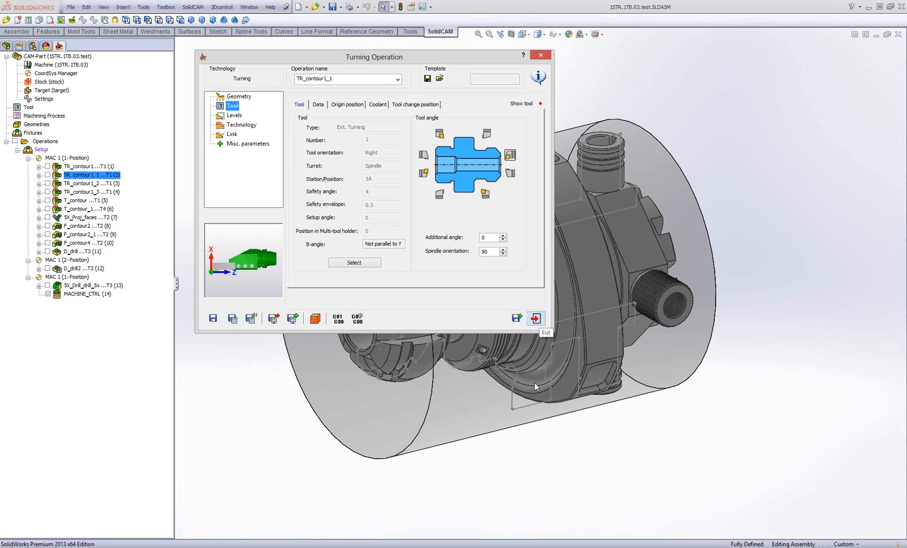
{"action": "left_click", "coordinate": [536, 319]}
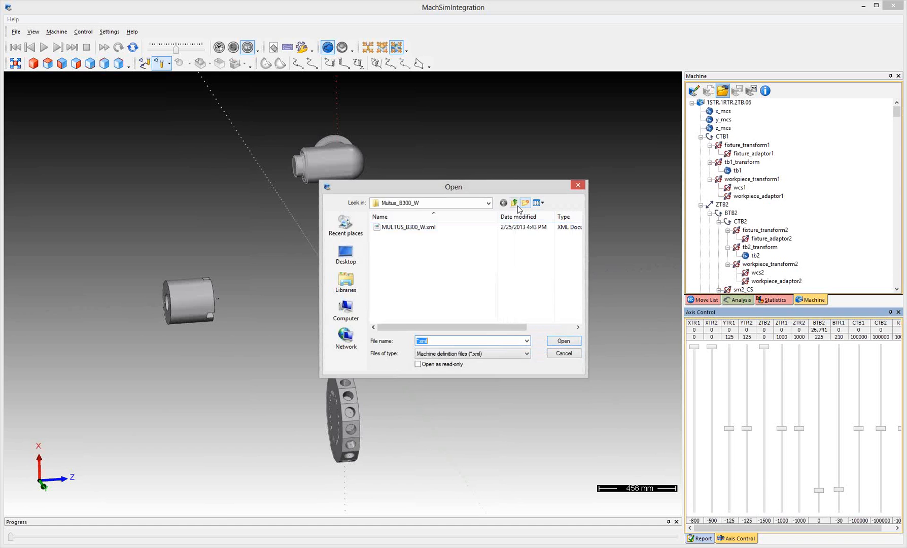
- Switch to MachSimIntegration, load the machine definition DMU_80_eVo_linear_MT.xml, and examine its rotary table and work area
{"action": "left_click", "coordinate": [514, 203]}
{"action": "double_click", "coordinate": [406, 227]}
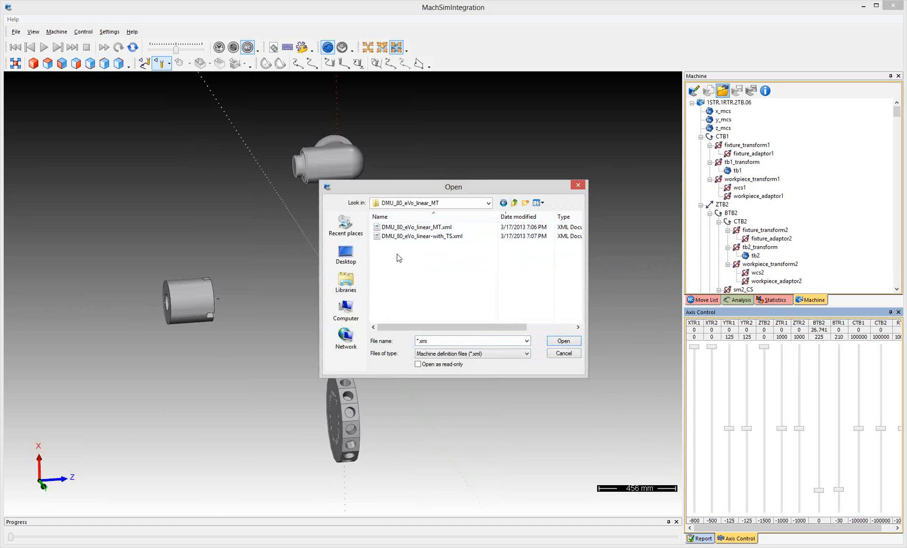
{"action": "left_click", "coordinate": [406, 229]}
{"action": "double_click", "coordinate": [405, 228]}
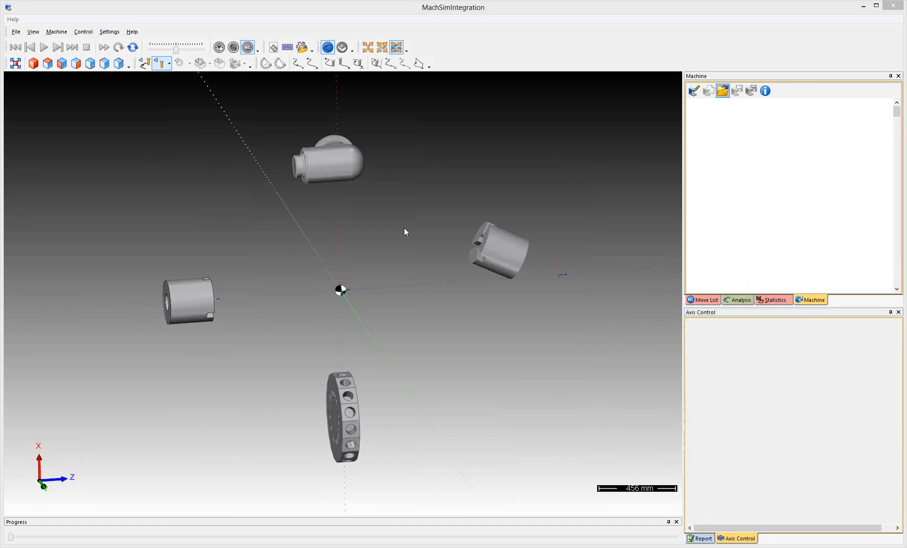
{"action": "left_click_drag", "start_coordinate": [339, 325], "coordinate": [416, 355]}
{"action": "scroll", "coordinate": [420, 338], "scroll_direction": "up", "scroll_amount": 5}
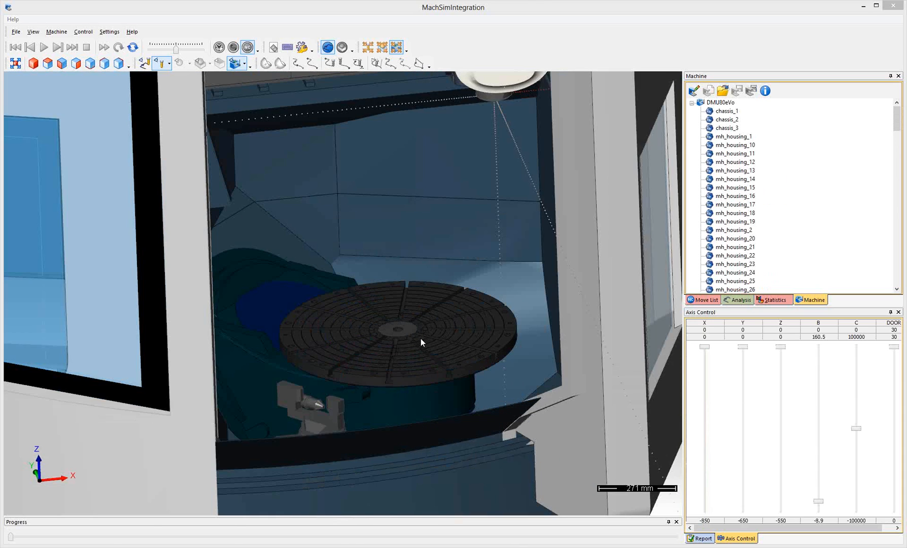
{"action": "scroll", "coordinate": [420, 338], "scroll_direction": "up", "scroll_amount": 1}
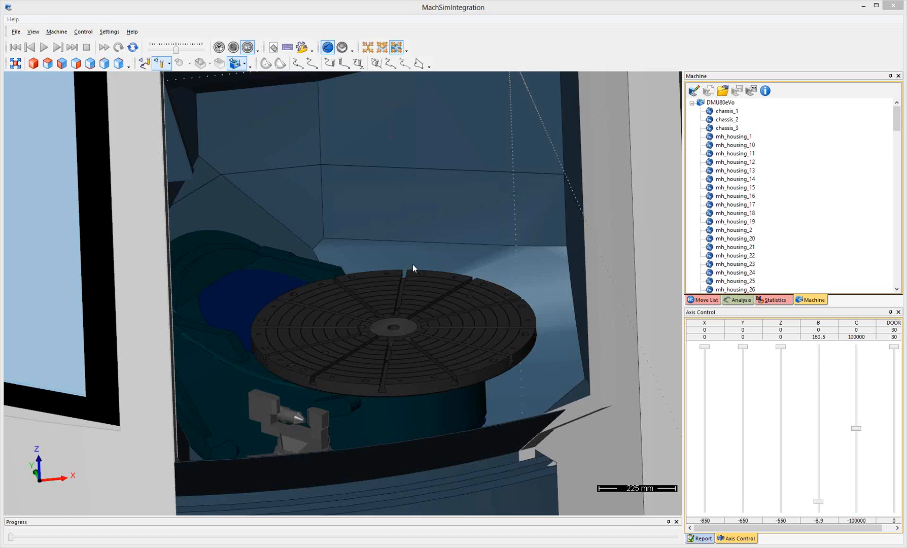
{"action": "scroll", "coordinate": [413, 263], "scroll_direction": "down", "scroll_amount": 3}
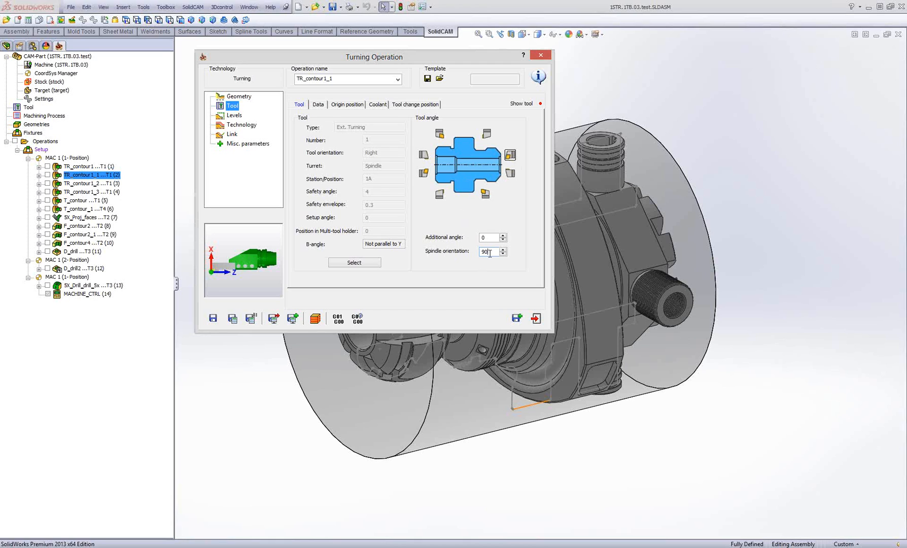
- Try an additional angle of 1 for the TR_contour1_1 tool and return it to 0
{"action": "left_click", "coordinate": [504, 236]}
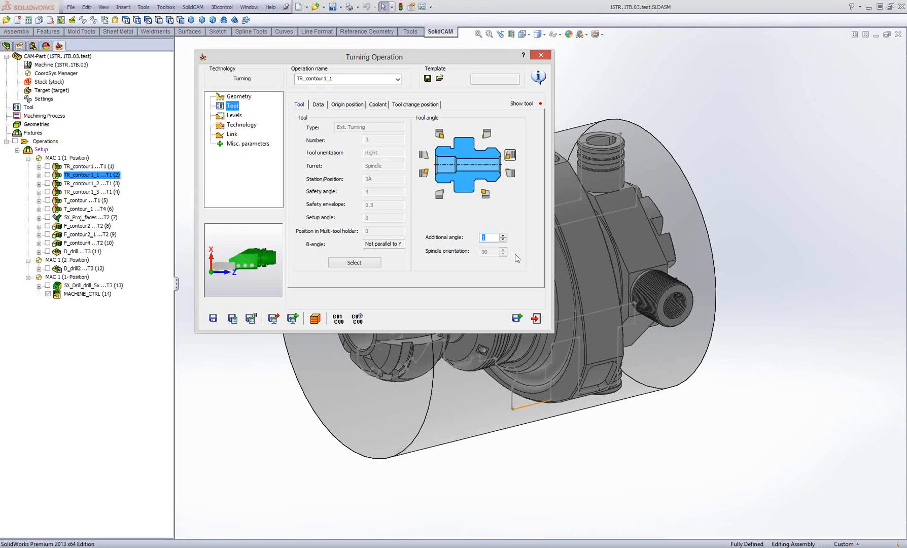
{"action": "left_click", "coordinate": [504, 240]}
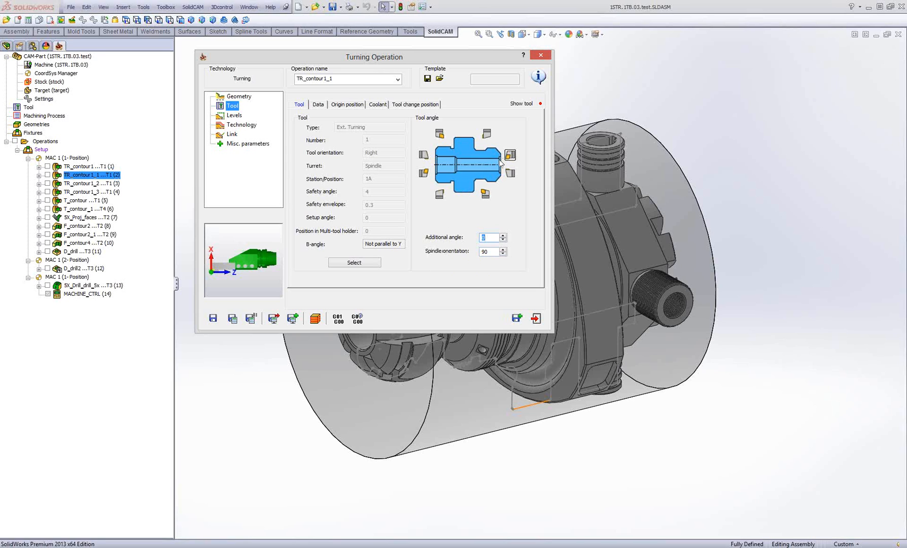
- Close the TR_contour1_1 settings and briefly display the TR_contour1 toolpath on the model
{"action": "left_click", "coordinate": [538, 319]}
{"action": "left_click", "coordinate": [47, 167]}
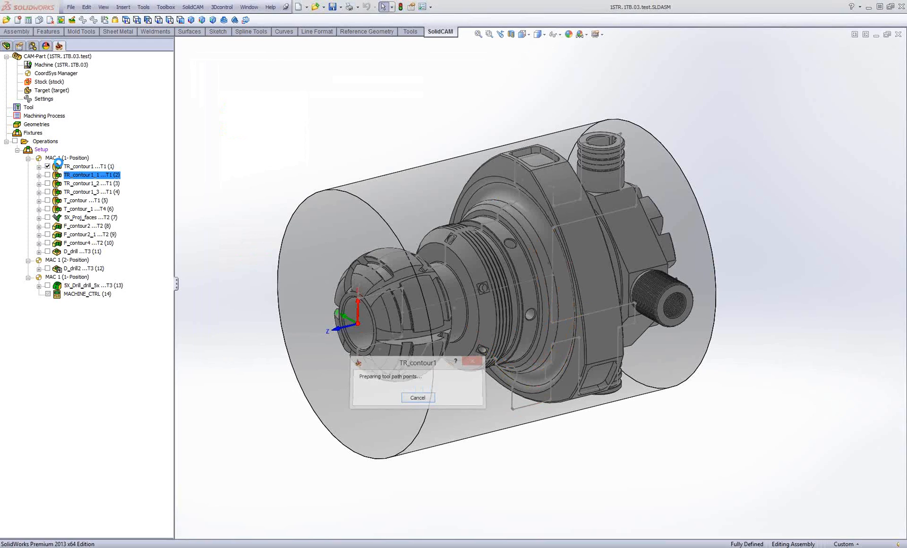
{"action": "middle_click_drag", "start_coordinate": [324, 202], "coordinate": [282, 146]}
{"action": "scroll", "coordinate": [642, 119], "scroll_direction": "up", "scroll_amount": 3}
{"action": "scroll", "coordinate": [642, 120], "scroll_direction": "down", "scroll_amount": 2}
{"action": "left_click", "coordinate": [49, 167]}
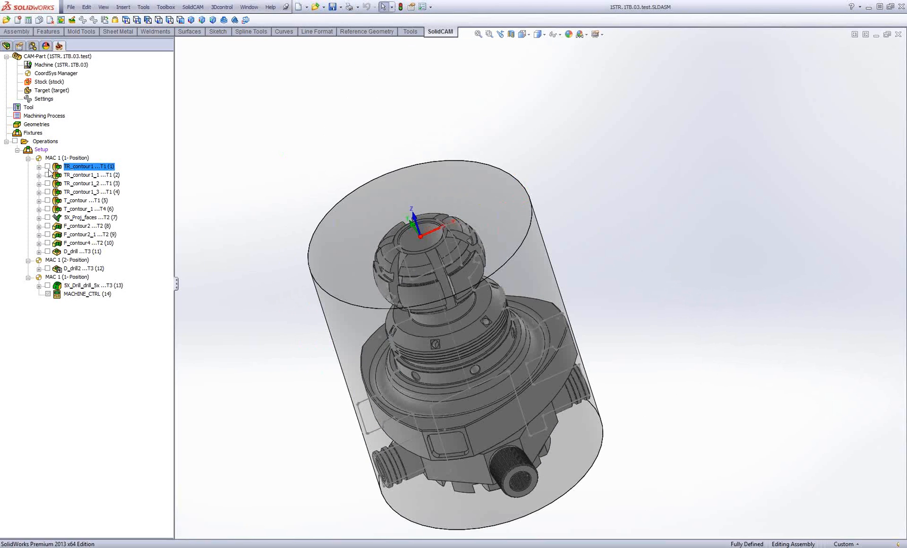
- Open the turning operation TR_contour1_3, check its tool's spindle orientation, and exit without changes
{"action": "left_click", "coordinate": [73, 175]}
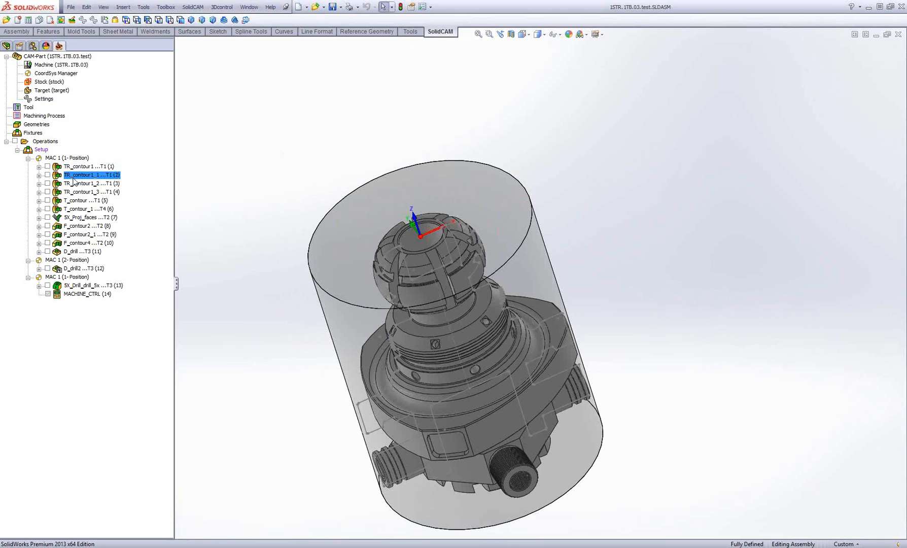
{"action": "left_click", "coordinate": [77, 184]}
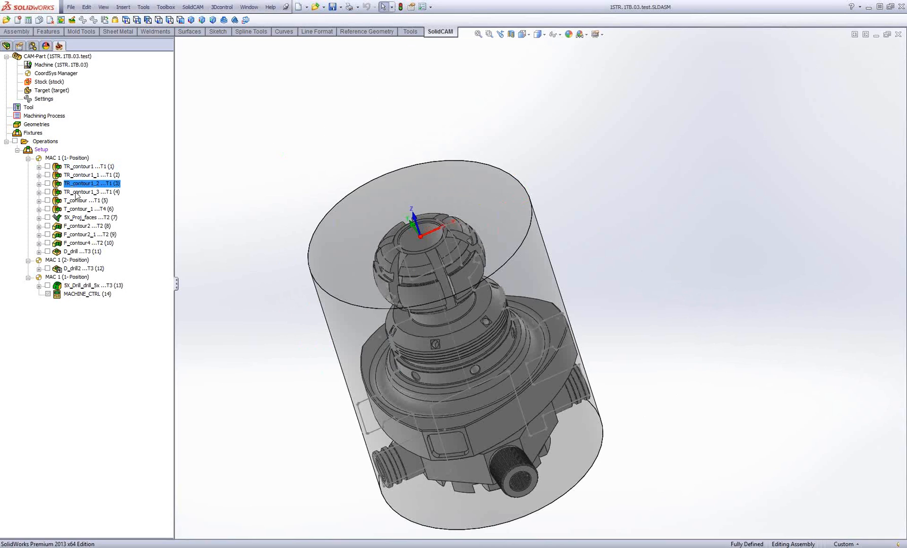
{"action": "left_click", "coordinate": [77, 193]}
{"action": "double_click", "coordinate": [76, 193]}
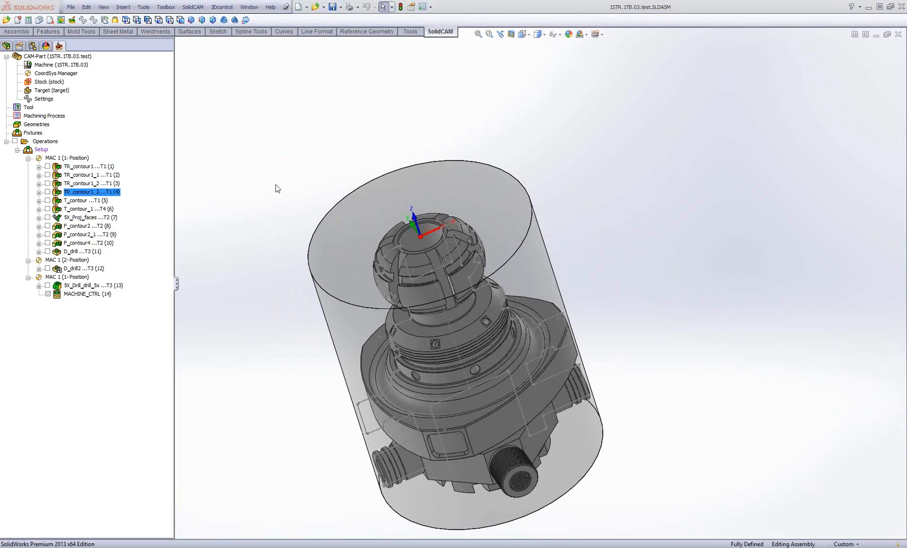
{"action": "left_click", "coordinate": [233, 105]}
{"action": "double_click", "coordinate": [488, 252]}
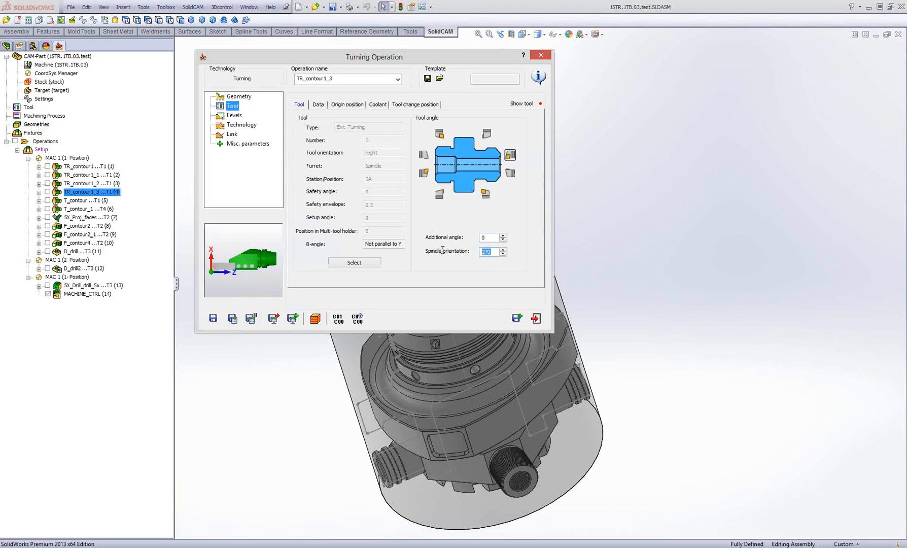
{"action": "left_click", "coordinate": [536, 319]}
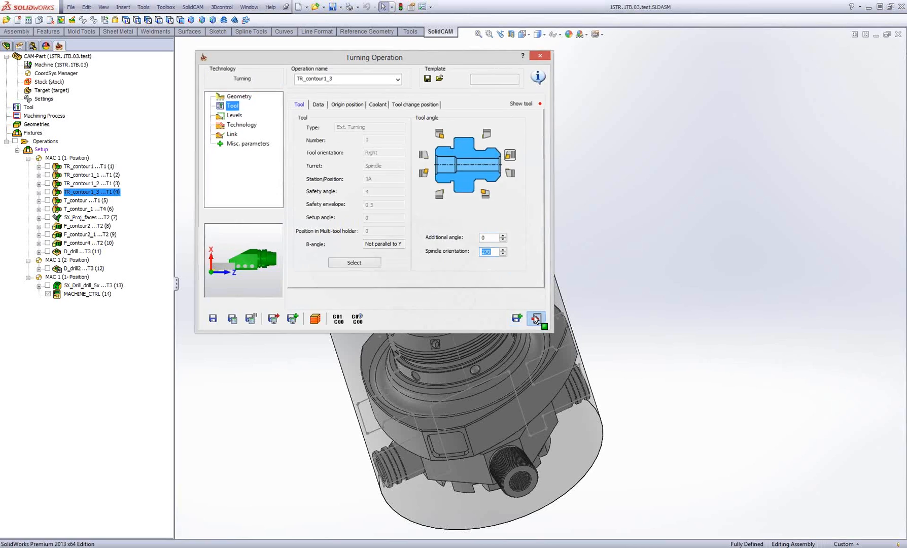
- Start the machine simulation for all operations and bring the clamped stock, tool and rotary table into view
{"action": "left_click", "coordinate": [86, 168]}
{"action": "right_click", "coordinate": [48, 142]}
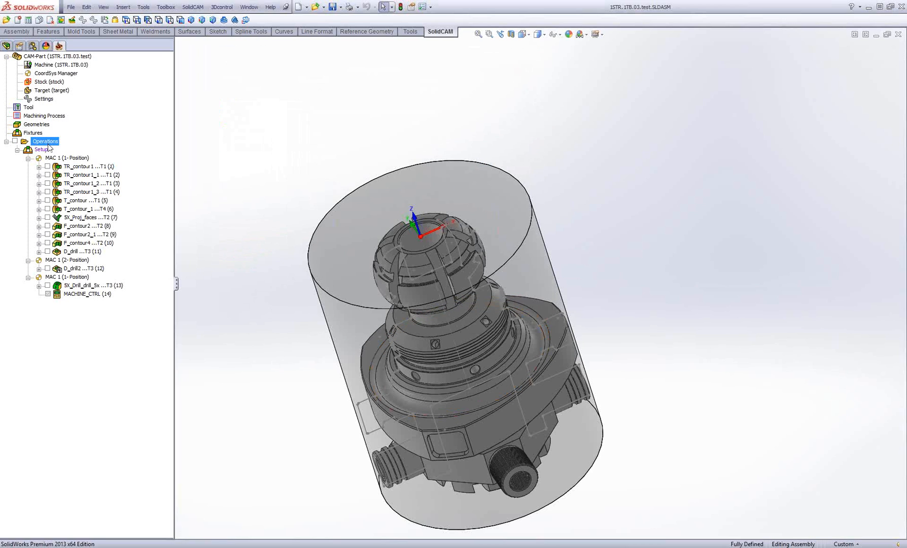
{"action": "left_click", "coordinate": [103, 284]}
{"action": "left_click", "coordinate": [127, 378]}
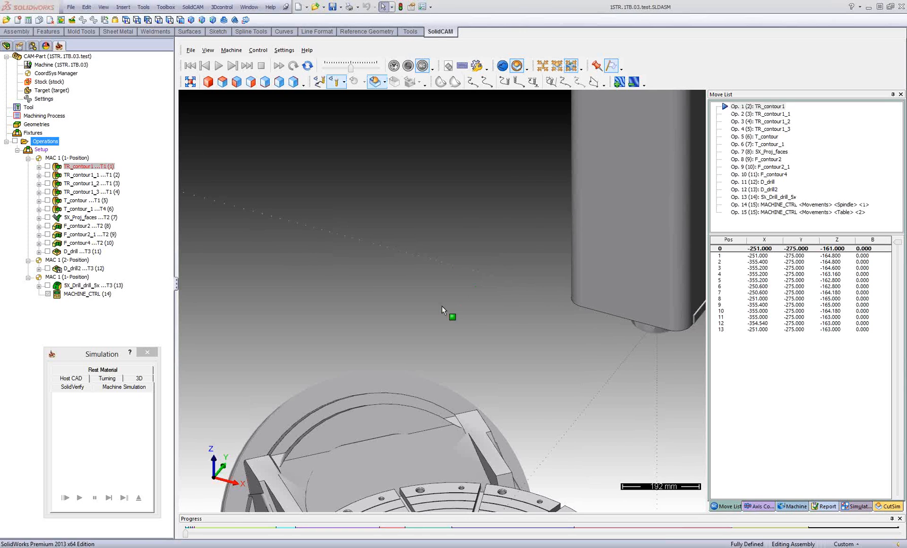
{"action": "scroll", "coordinate": [452, 325], "scroll_direction": "up", "scroll_amount": 2}
{"action": "middle_click_drag", "start_coordinate": [458, 328], "coordinate": [470, 325]}
{"action": "scroll", "coordinate": [470, 325], "scroll_direction": "up", "scroll_amount": 2}
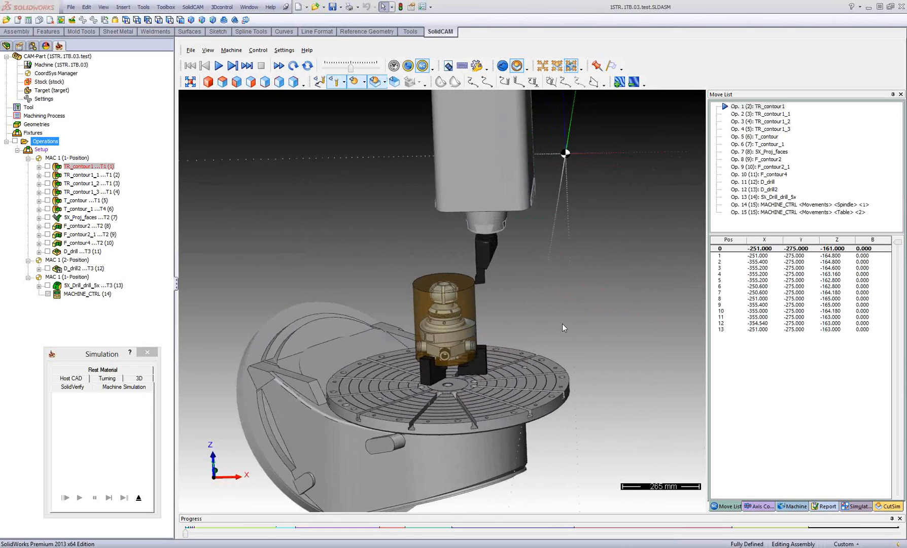
- Walk through the TR_contour1 and TR_contour1_1 moves in the simulation and turn on the toolpath display
{"action": "left_click", "coordinate": [800, 298]}
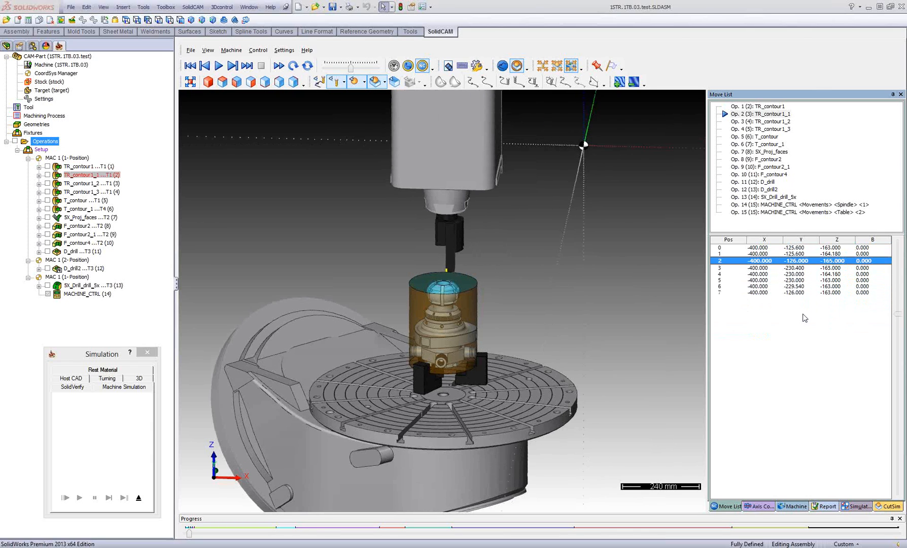
{"action": "scroll", "coordinate": [804, 318], "scroll_direction": "up", "scroll_amount": 3}
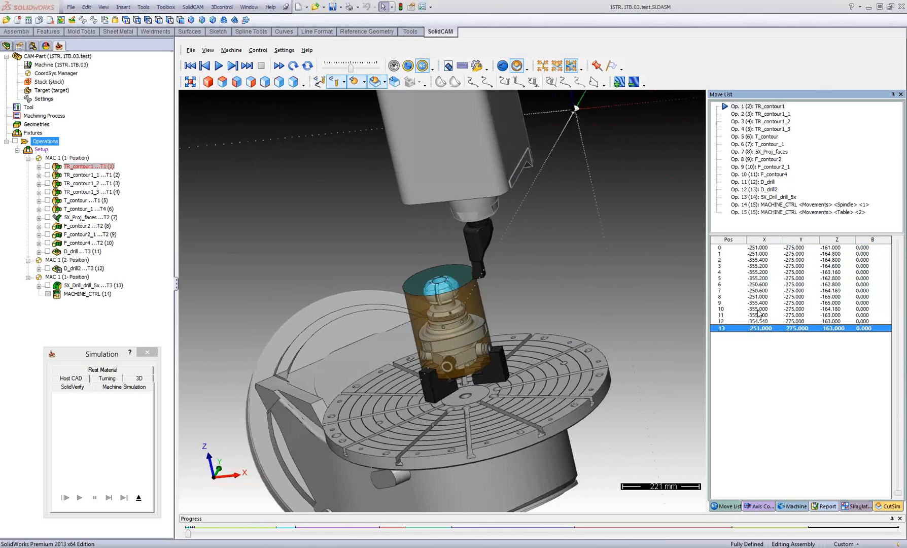
{"action": "scroll", "coordinate": [807, 335], "scroll_direction": "down", "scroll_amount": 1}
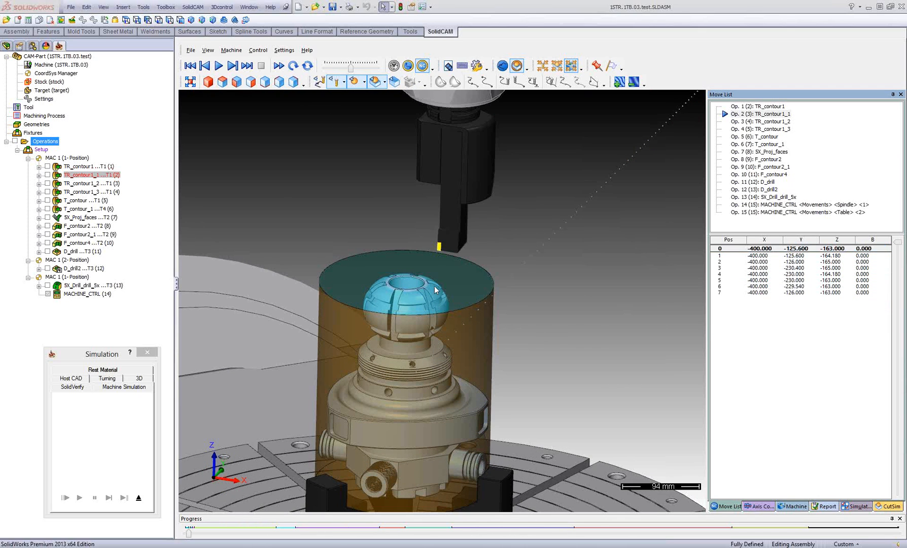
{"action": "scroll", "coordinate": [435, 288], "scroll_direction": "down", "scroll_amount": 2}
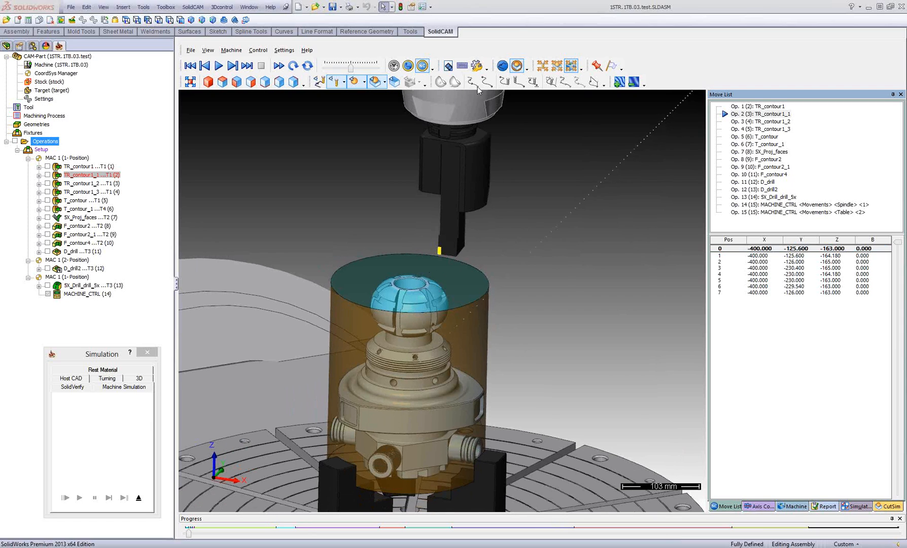
{"action": "left_click", "coordinate": [320, 83]}
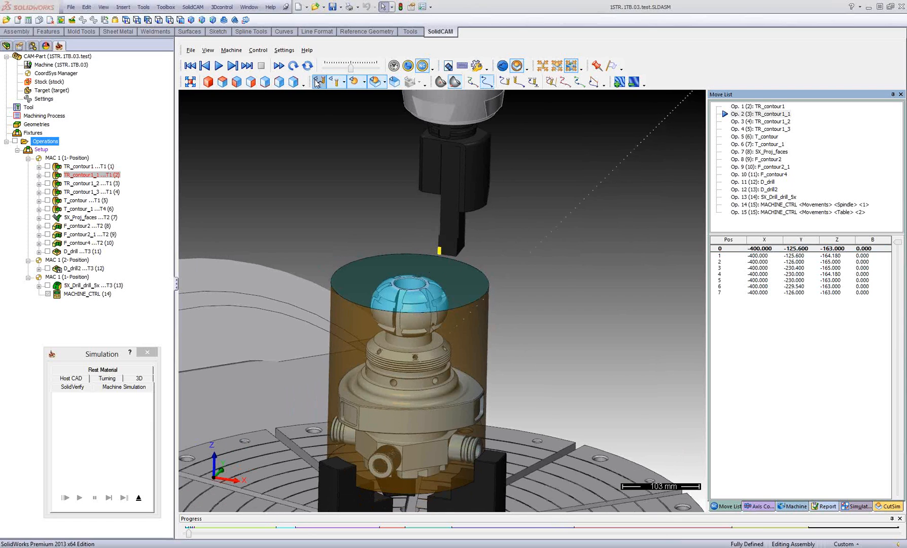
{"action": "left_click", "coordinate": [487, 83]}
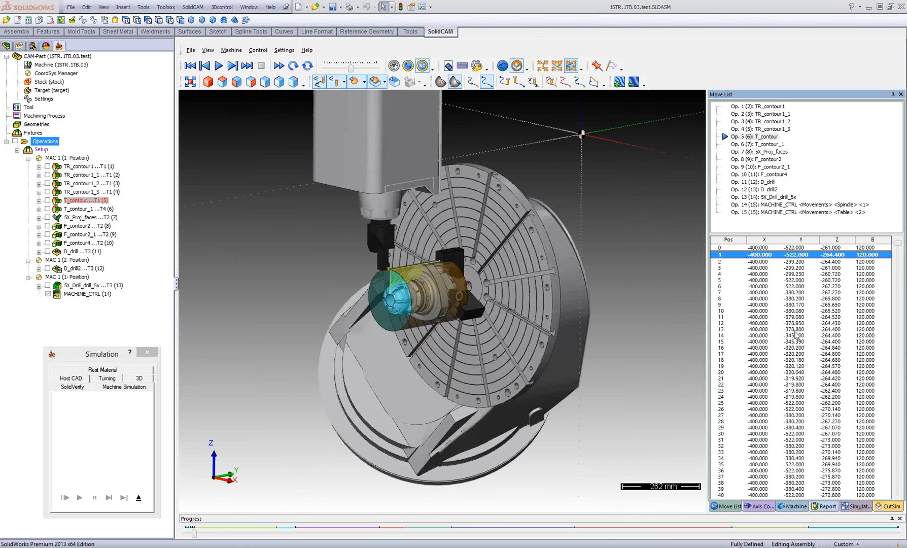
- Play the simulation from T_contour to T_contour_1 and examine the tool's position against the tilted table
{"action": "middle_click_drag", "start_coordinate": [508, 304], "coordinate": [466, 332]}
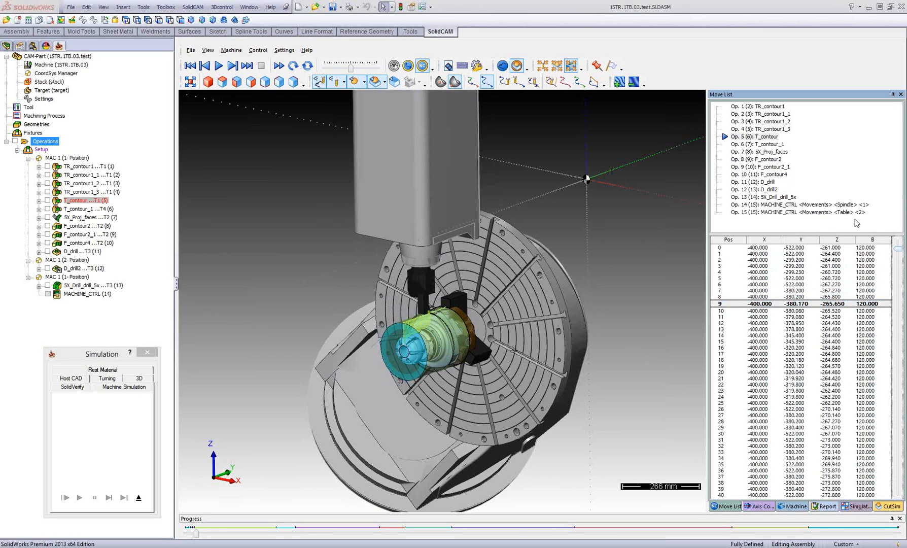
{"action": "left_click", "coordinate": [219, 66]}
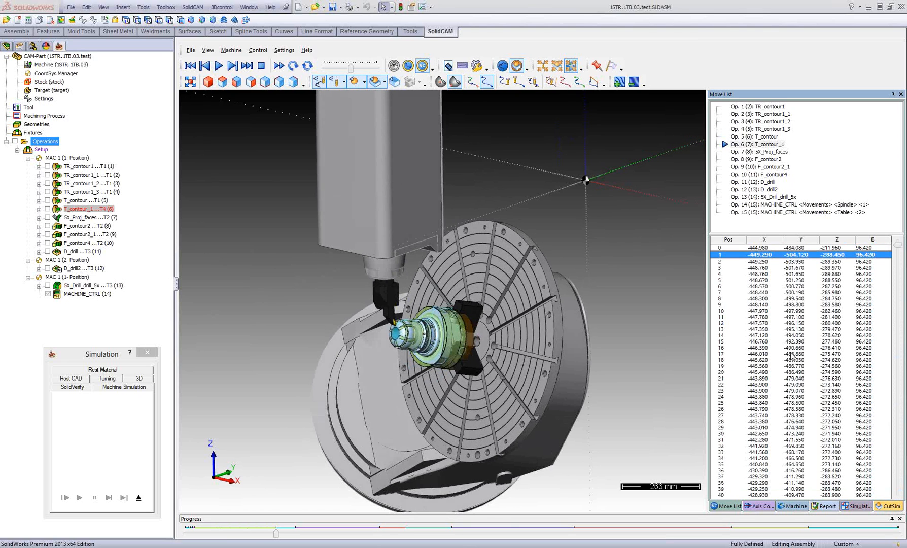
{"action": "left_click", "coordinate": [469, 364]}
{"action": "middle_click_drag", "start_coordinate": [469, 364], "coordinate": [501, 334]}
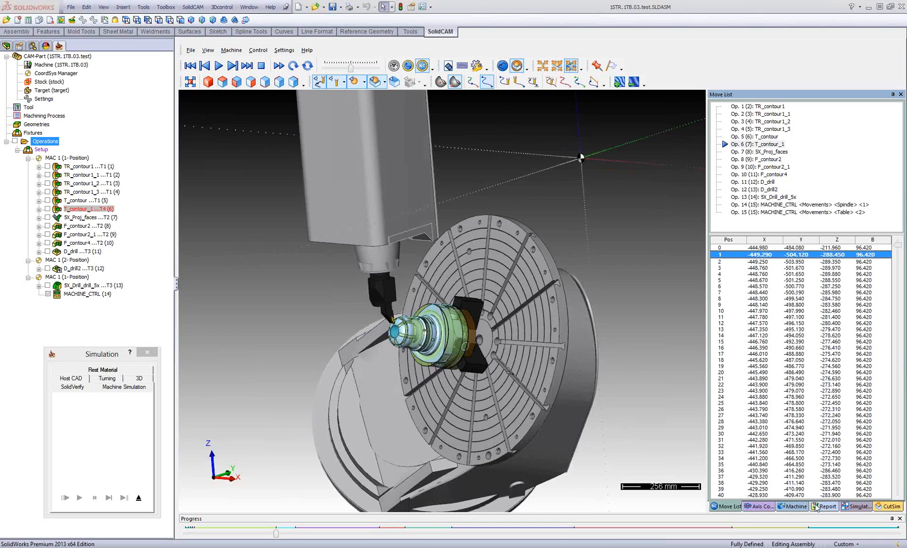
- Check the machine axis positions for T_contour_1, including the B axis, return to the move list and exit the simulation
{"action": "left_click", "coordinate": [769, 510]}
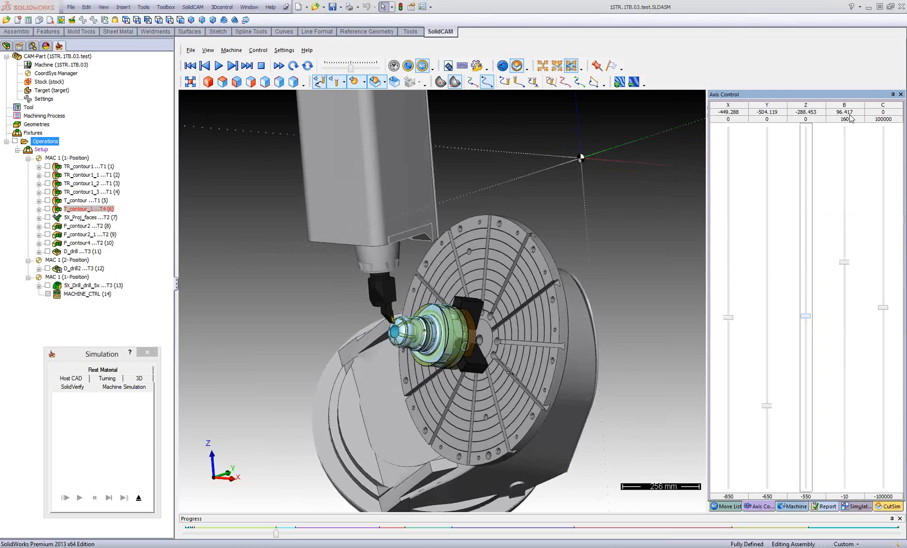
{"action": "left_click", "coordinate": [727, 506]}
{"action": "middle_click_drag", "start_coordinate": [462, 357], "coordinate": [355, 334]}
{"action": "scroll", "coordinate": [335, 319], "scroll_direction": "up", "scroll_amount": 2}
{"action": "scroll", "coordinate": [467, 345], "scroll_direction": "down", "scroll_amount": 2}
{"action": "left_click", "coordinate": [139, 498]}
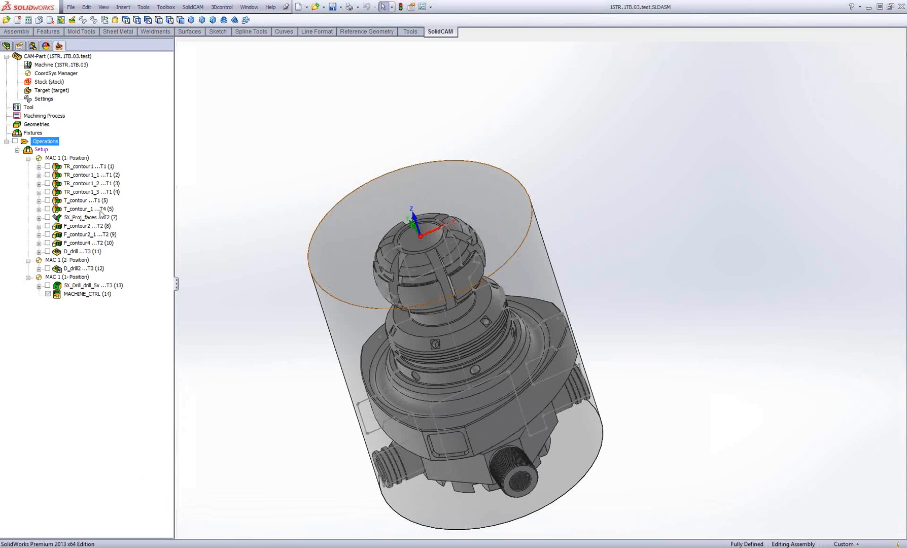
- Open the turning operation T_contour_1, examine its additional angle with the enlarged tool picture, and exit without changes
{"action": "double_click", "coordinate": [77, 209]}
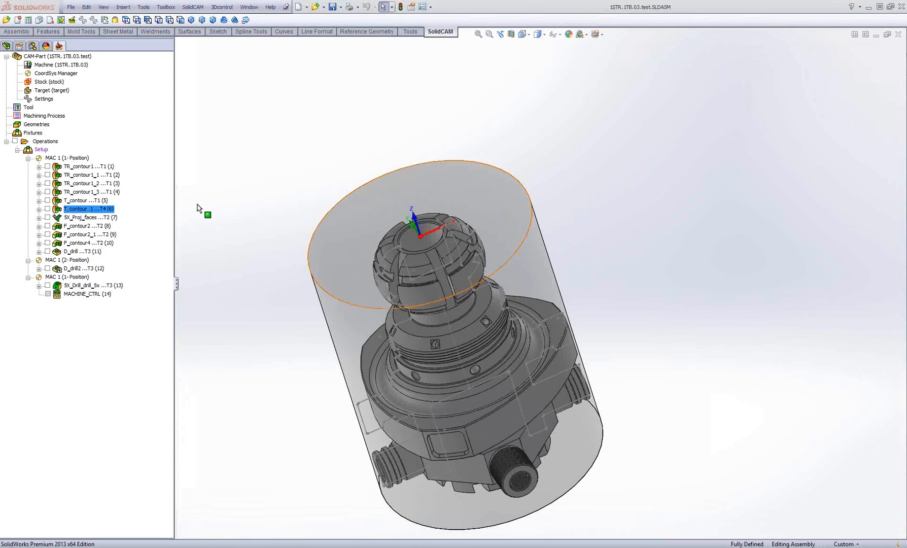
{"action": "left_click", "coordinate": [233, 107]}
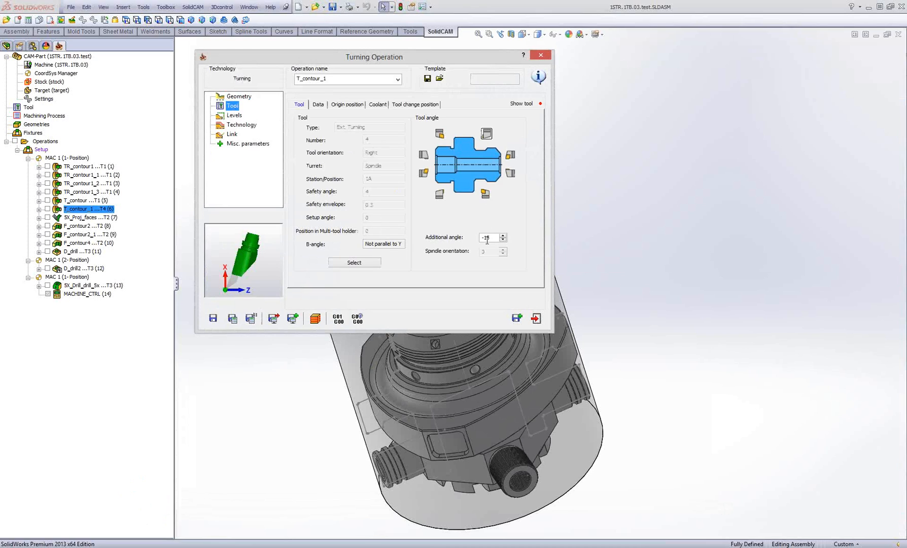
{"action": "left_click", "coordinate": [522, 104]}
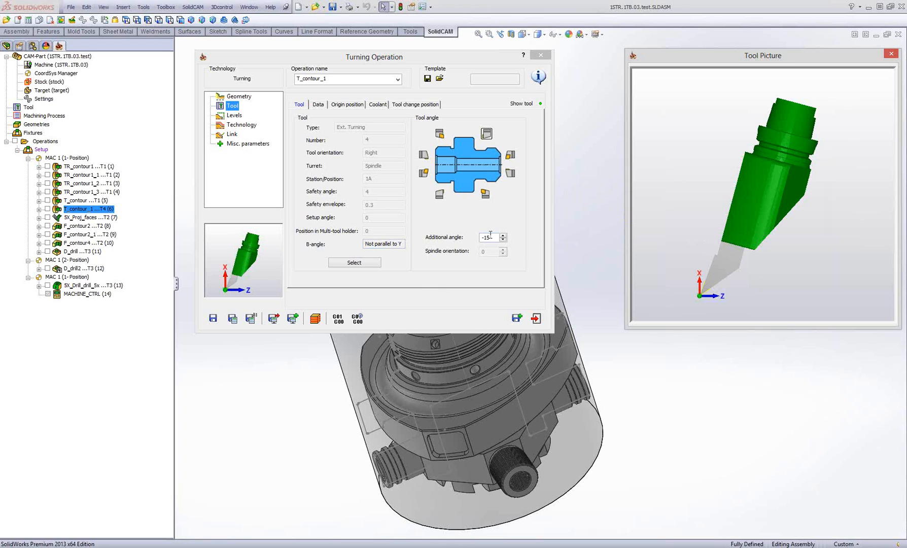
{"action": "left_click", "coordinate": [536, 318]}
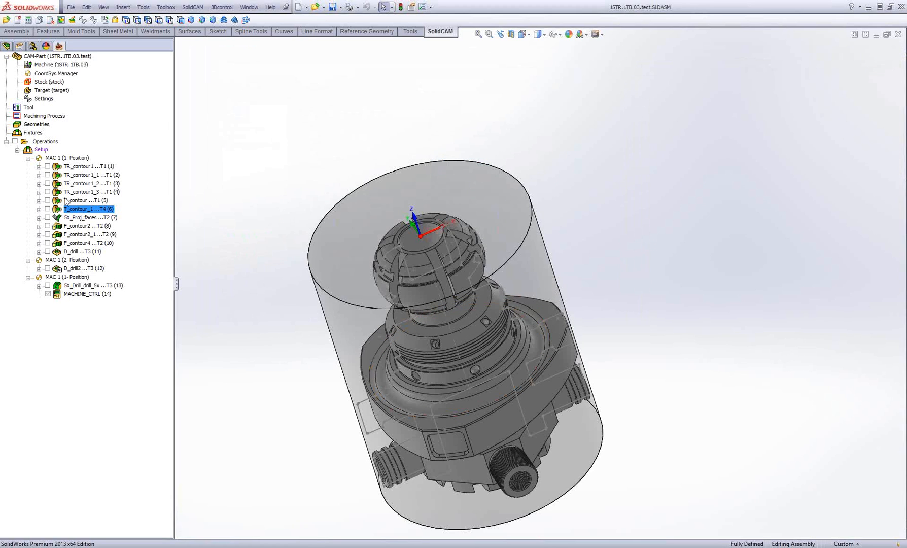
- Start the machine simulation for all operations again and jump to the 5X_Proj_faces operation
{"action": "right_click", "coordinate": [46, 142]}
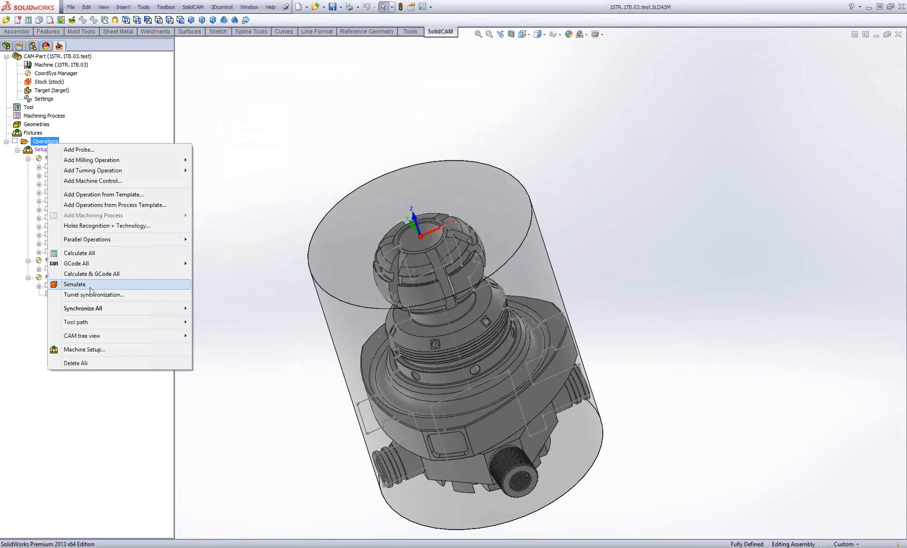
{"action": "left_click", "coordinate": [91, 289]}
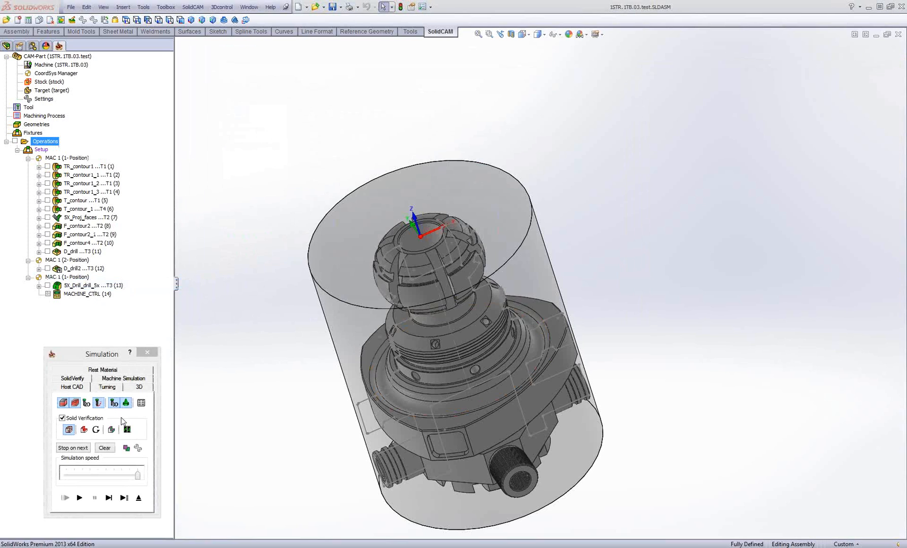
{"action": "left_click", "coordinate": [122, 378]}
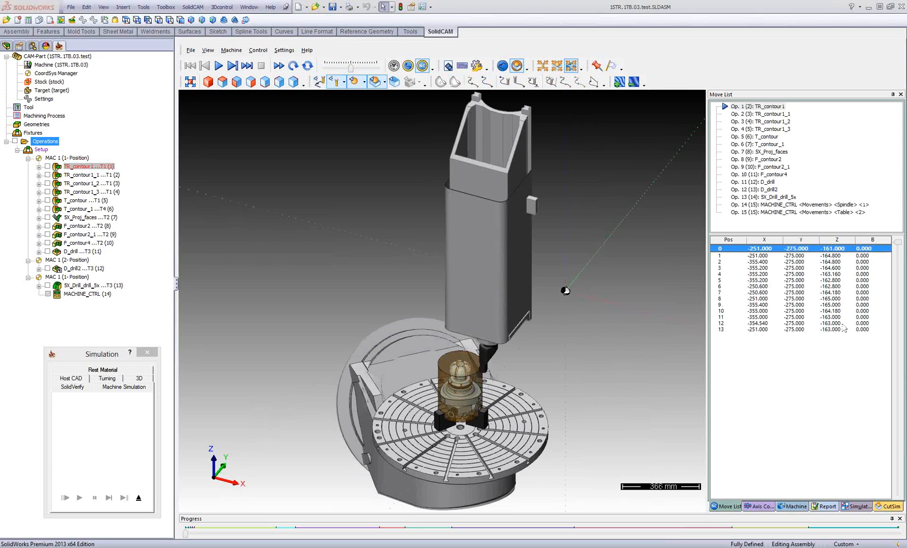
{"action": "left_click", "coordinate": [760, 167]}
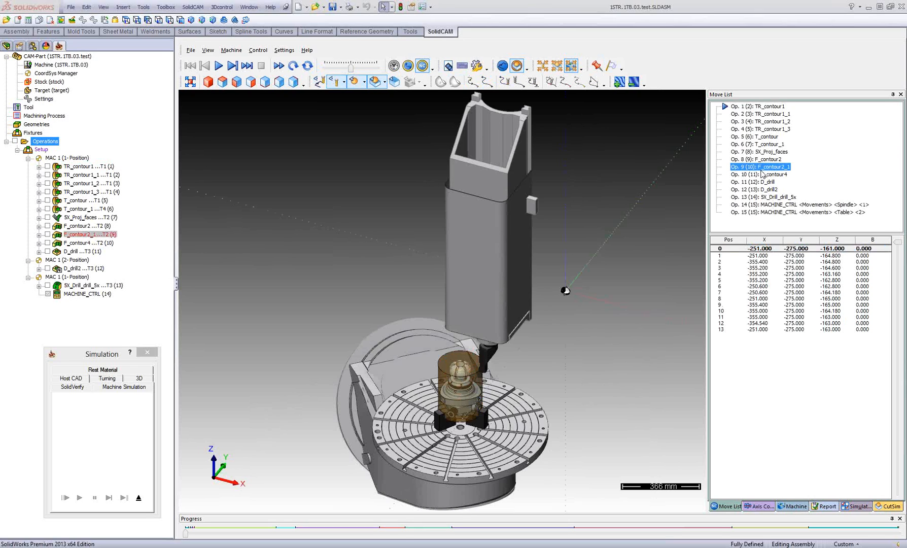
{"action": "double_click", "coordinate": [754, 152]}
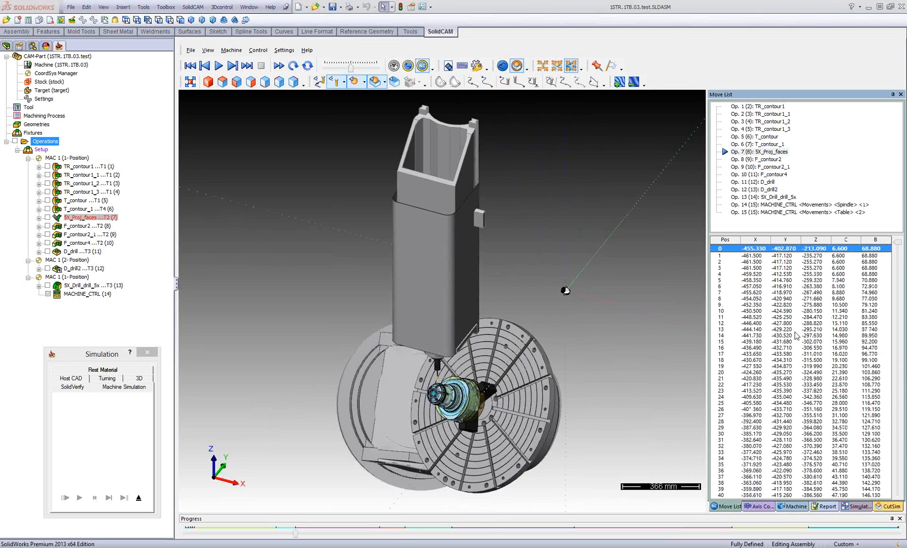
- Play the simulation from 5X_Proj_faces through the final MACHINE_CTRL movements, inspect the finished part, and exit the simulation
{"action": "left_click", "coordinate": [219, 66]}
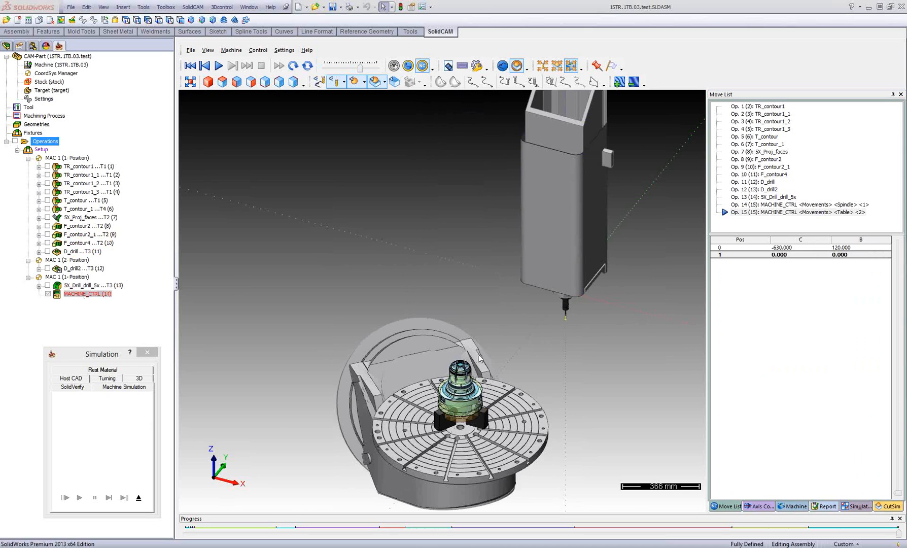
{"action": "middle_click_drag", "start_coordinate": [480, 358], "coordinate": [442, 376]}
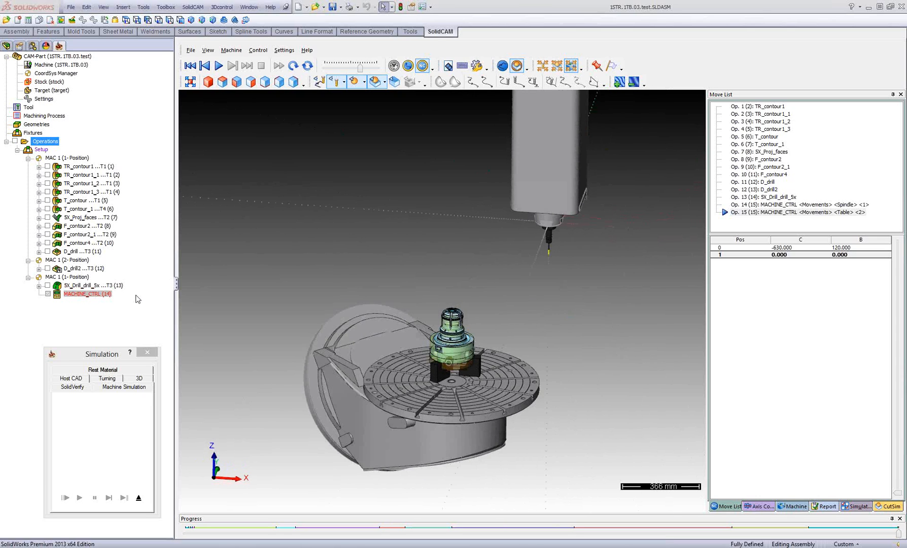
{"action": "left_click", "coordinate": [139, 499]}
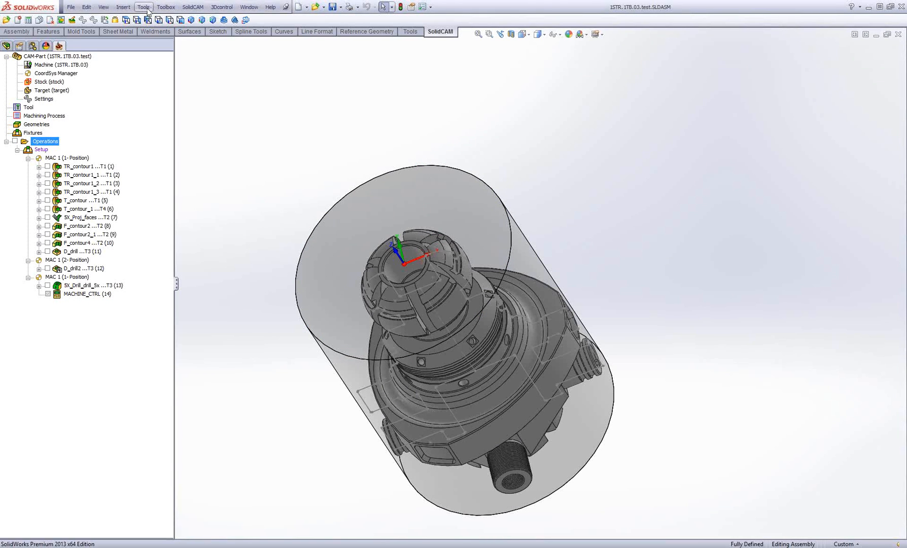
- Open the CAM-Part integrex_dev from the scm folder
{"action": "left_click", "coordinate": [193, 7]}
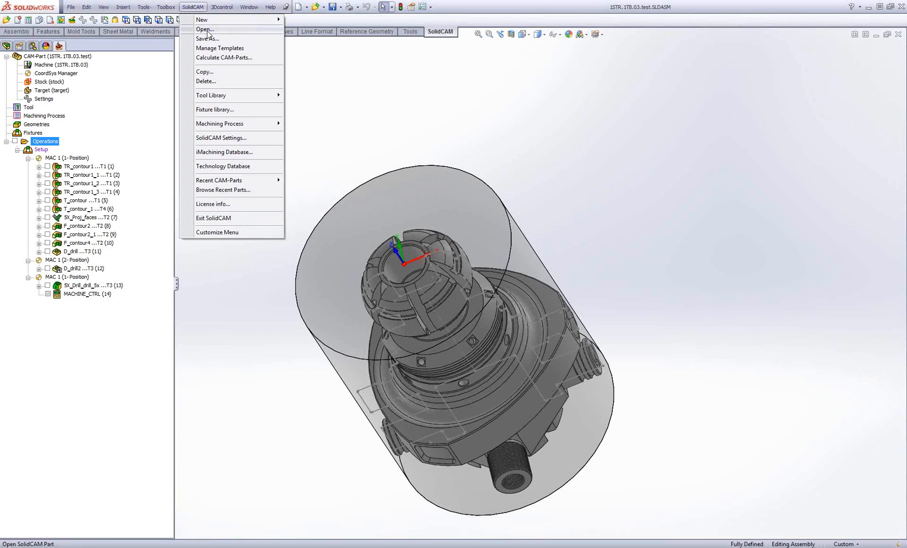
{"action": "left_click", "coordinate": [343, 130]}
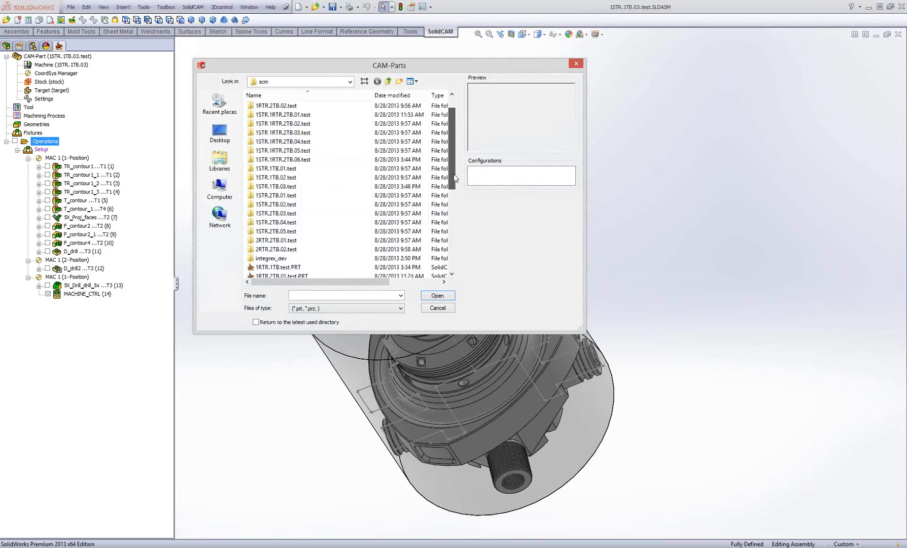
{"action": "left_click", "coordinate": [277, 268]}
{"action": "left_click", "coordinate": [437, 296]}
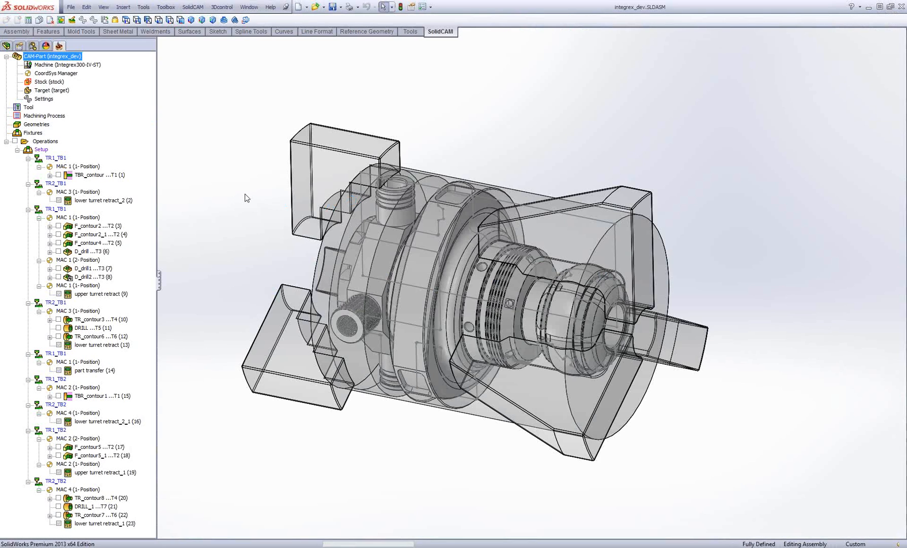
- Open the turret synchronization for all operations, examine the TR1 and TR2 timelines, and close it without changes
{"action": "right_click", "coordinate": [52, 142]}
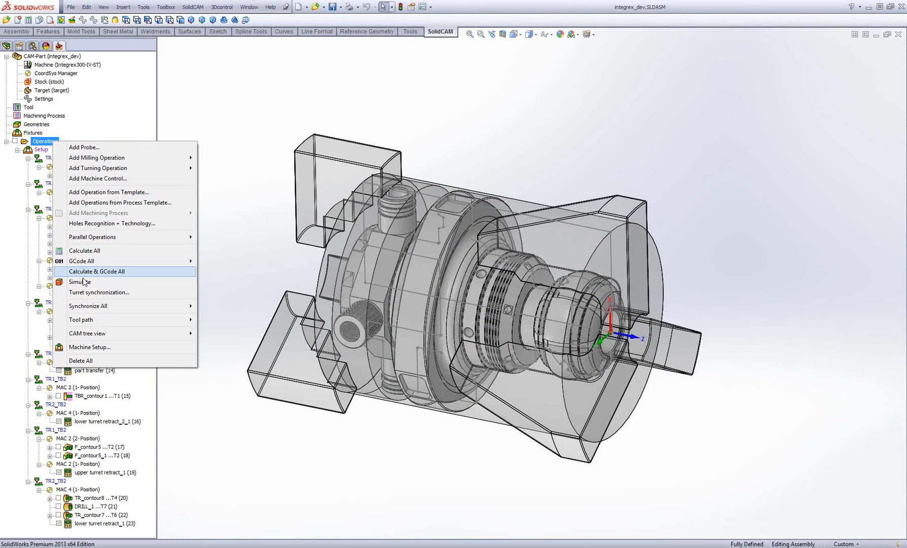
{"action": "left_click", "coordinate": [92, 293]}
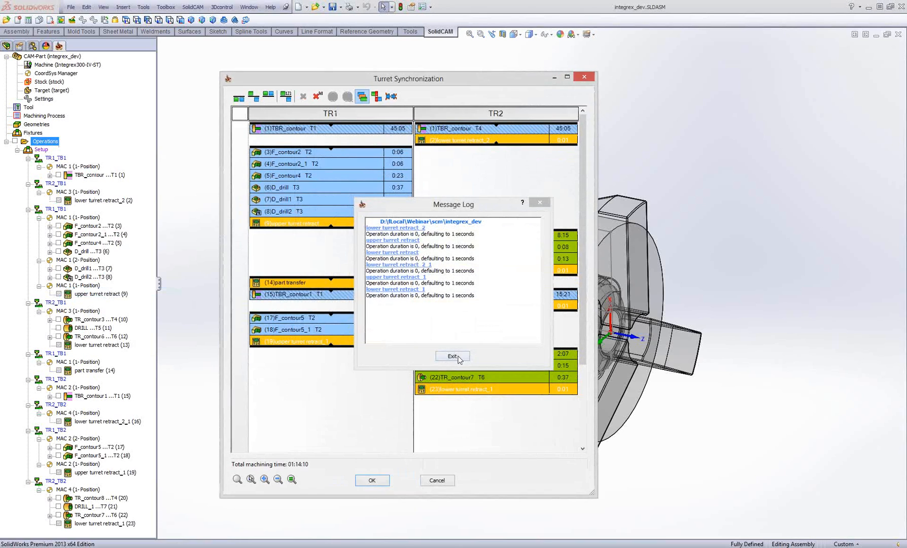
{"action": "left_click", "coordinate": [457, 357]}
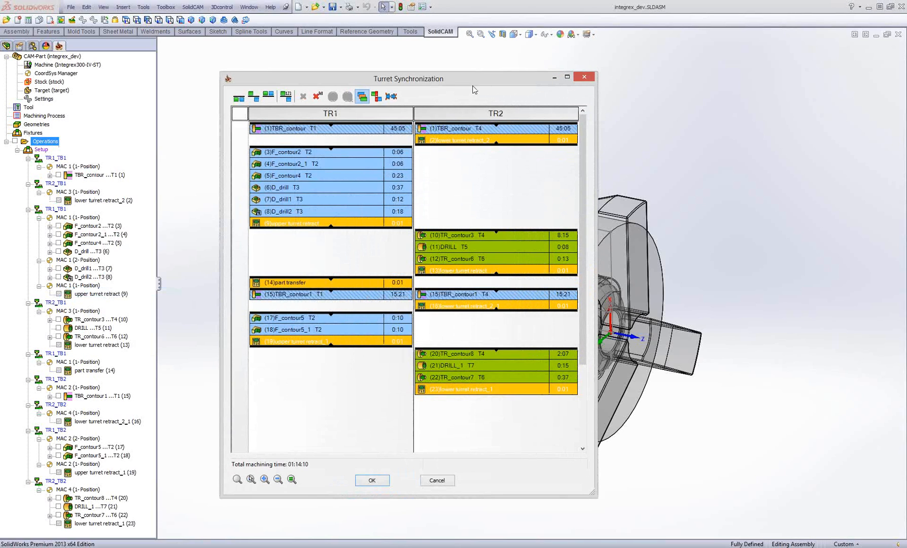
{"action": "mouse_move", "coordinate": [437, 88]}
{"action": "left_mouse_down"}
{"action": "mouse_move", "coordinate": [466, 107]}
{"action": "mouse_move", "coordinate": [426, 78]}
{"action": "left_mouse_up"}
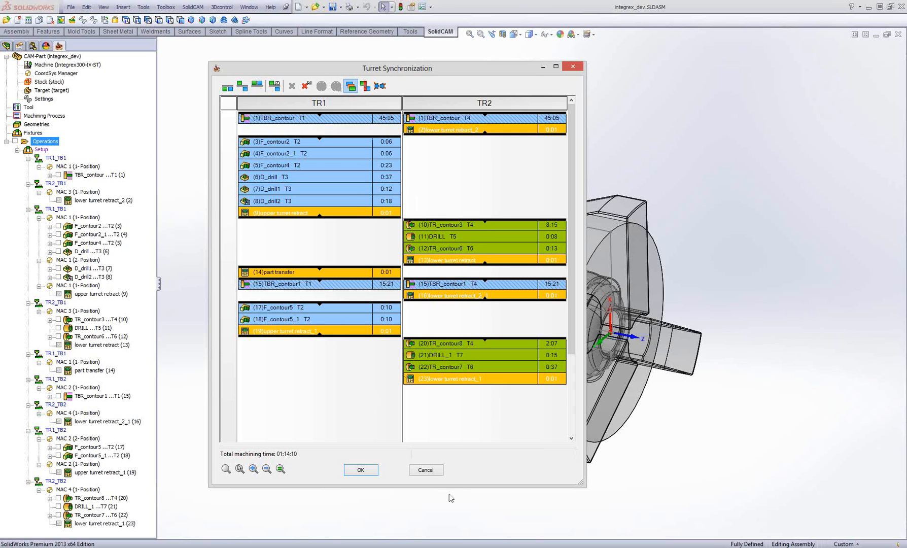
{"action": "left_click", "coordinate": [436, 470]}
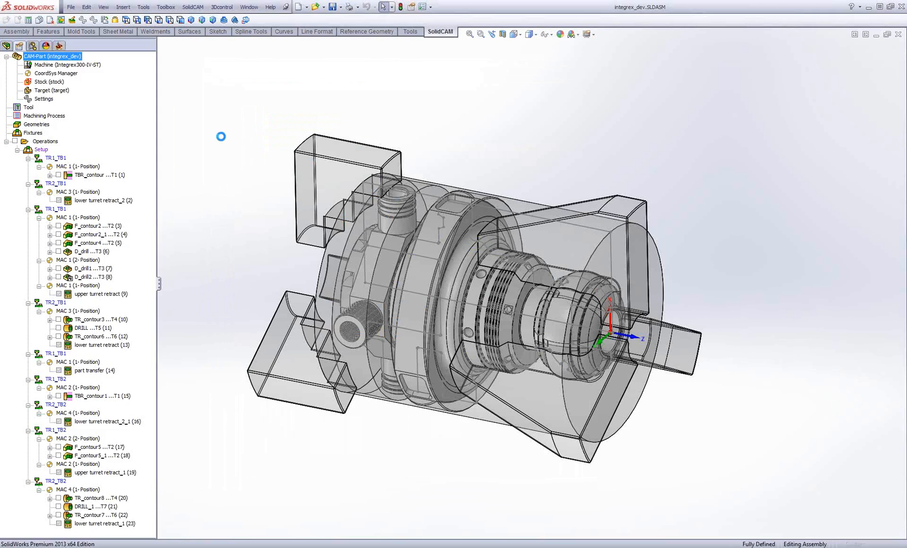
- Check the turret synchronization mode in the part settings and leave the settings without changes
{"action": "left_click", "coordinate": [44, 99]}
{"action": "double_click", "coordinate": [44, 99]}
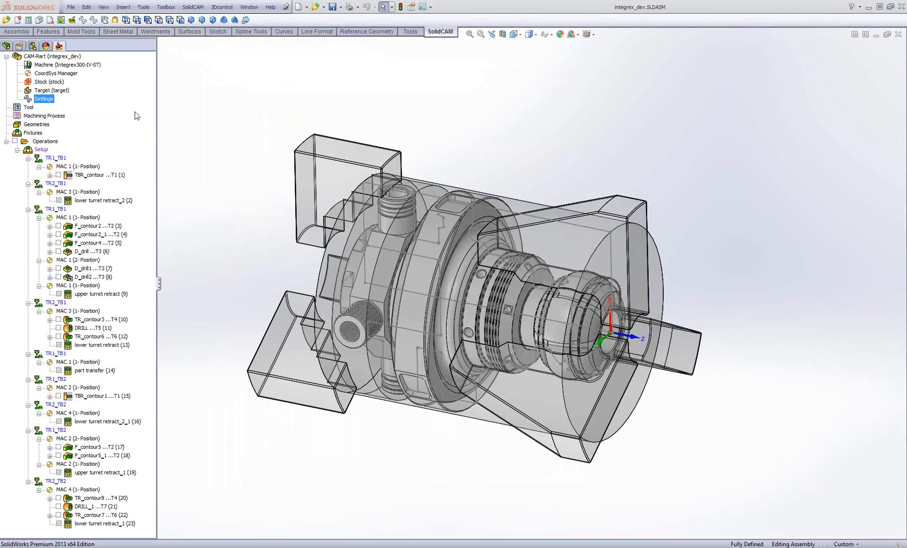
{"action": "left_click", "coordinate": [353, 261]}
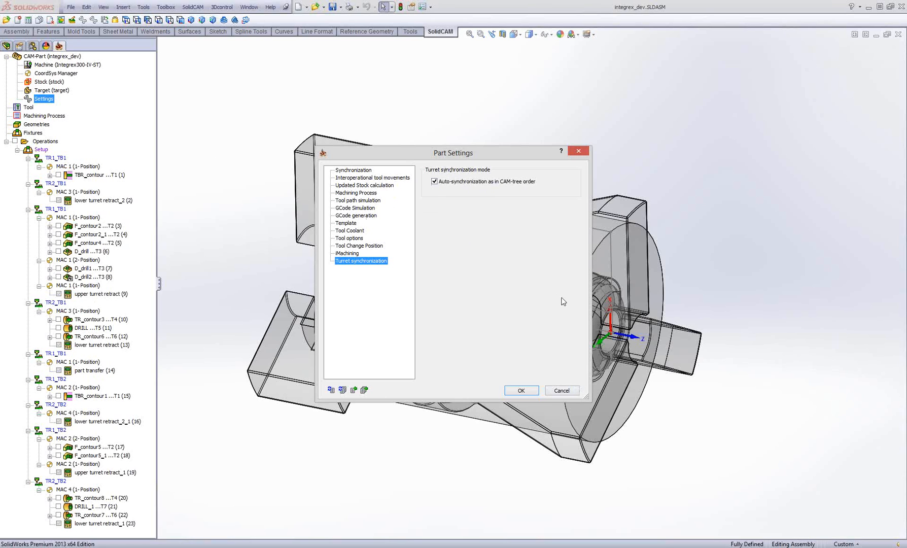
{"action": "left_click", "coordinate": [566, 392]}
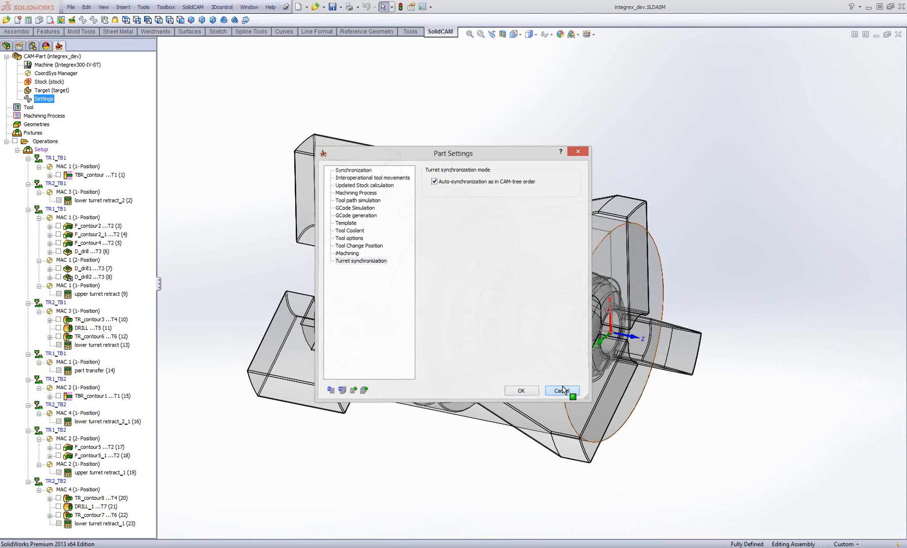
- Reopen the turret synchronization for all operations and check the details of D_drill1 on TR1 and DRILL_1 on TR2
{"action": "right_click", "coordinate": [52, 143]}
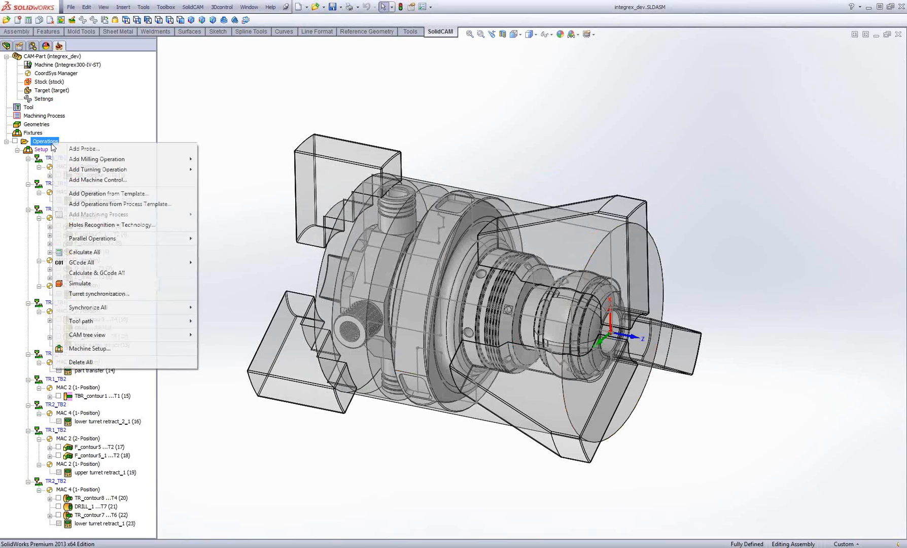
{"action": "left_click", "coordinate": [104, 294]}
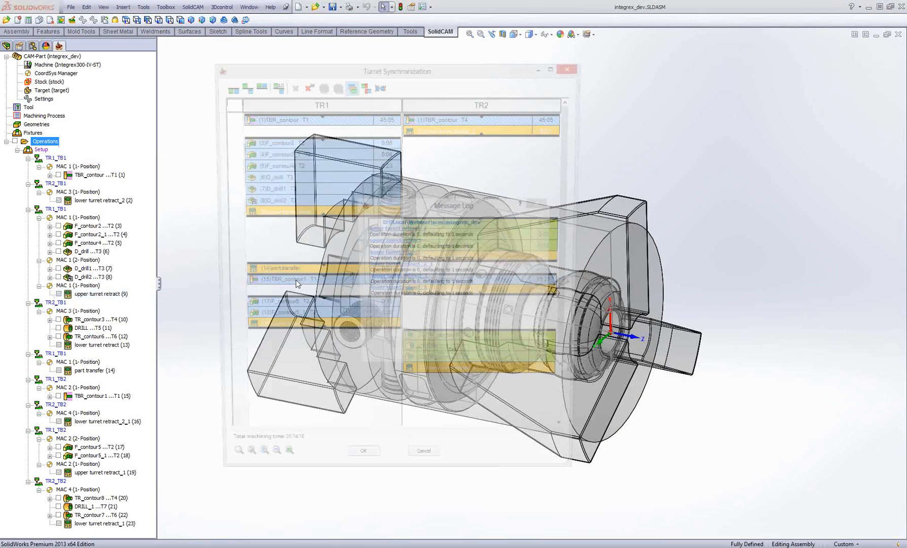
{"action": "left_click", "coordinate": [453, 355]}
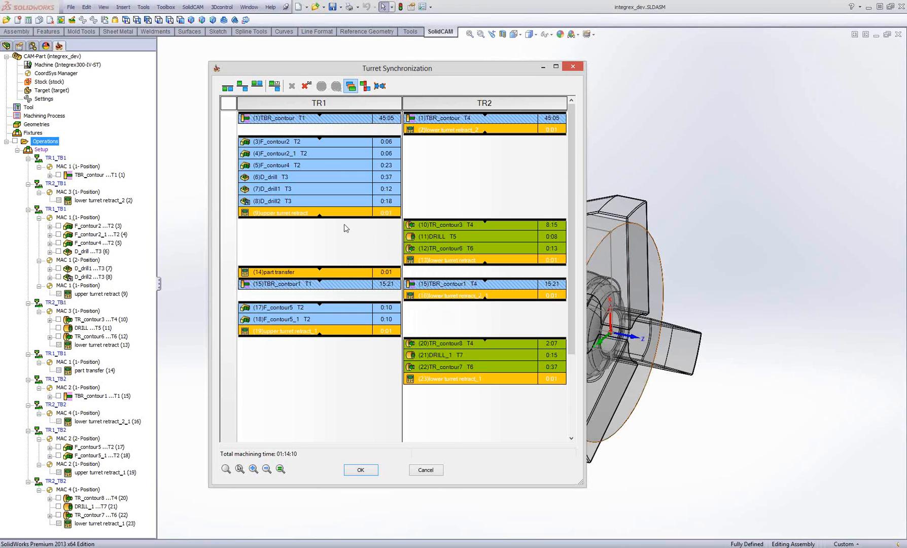
{"action": "left_click", "coordinate": [274, 190]}
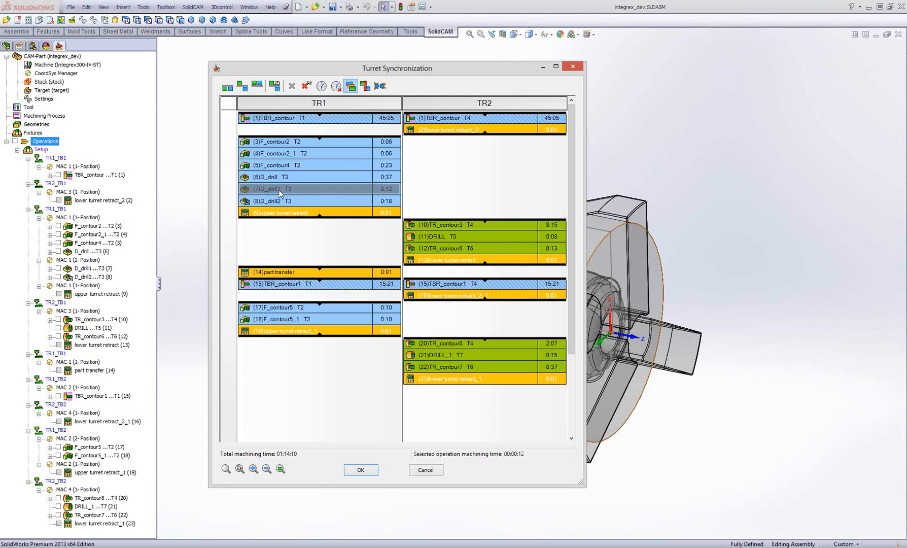
{"action": "mouse_move", "coordinate": [281, 193]}
{"action": "mouse_move", "coordinate": [440, 359]}
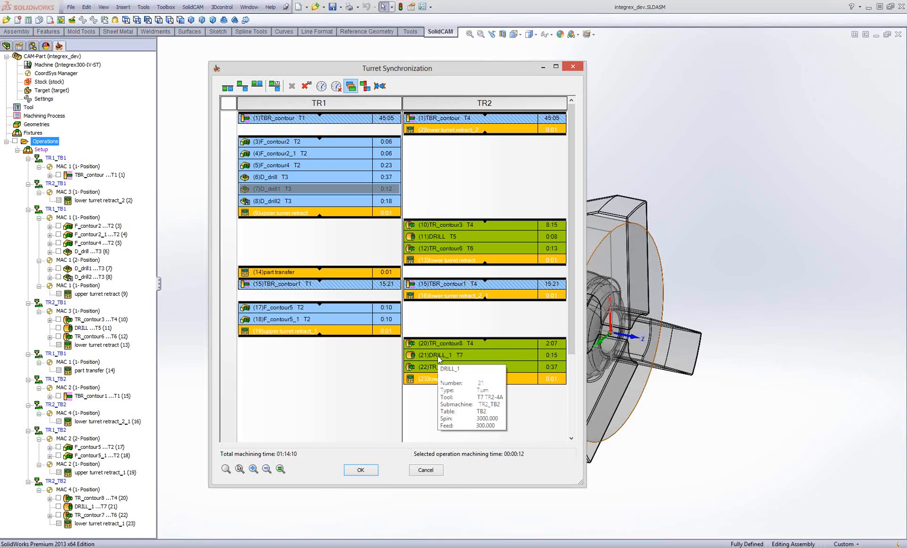
- Delete the synchronization of operation TR_contour8 on turret TR2
{"action": "left_click", "coordinate": [281, 320]}
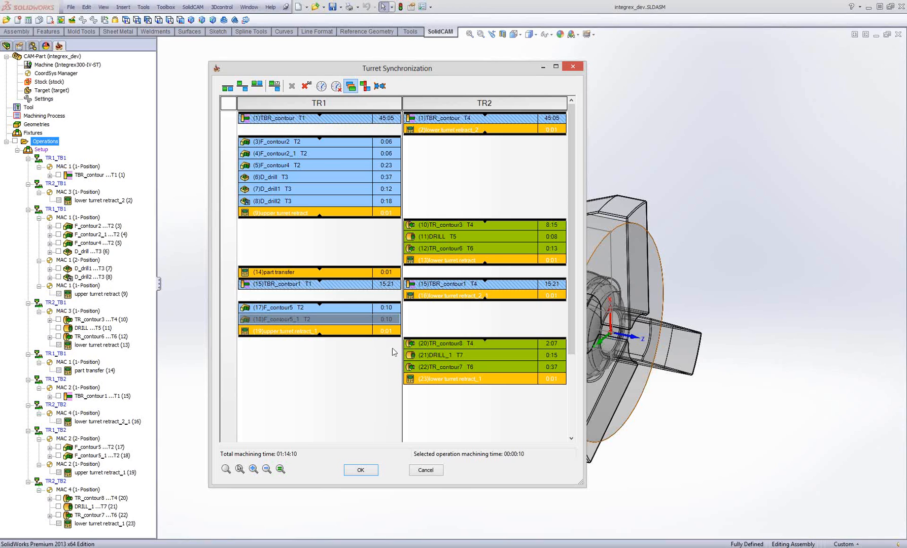
{"action": "right_click", "coordinate": [431, 346]}
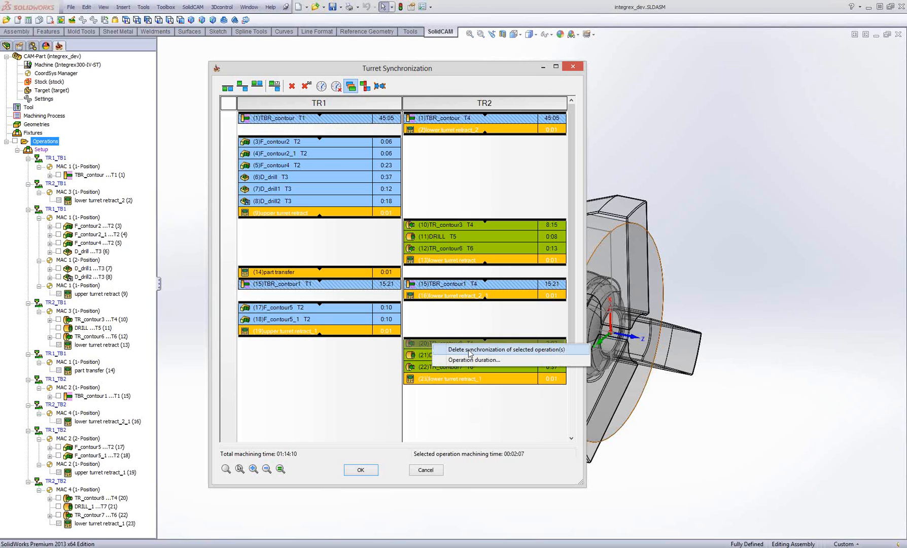
{"action": "left_click", "coordinate": [470, 350]}
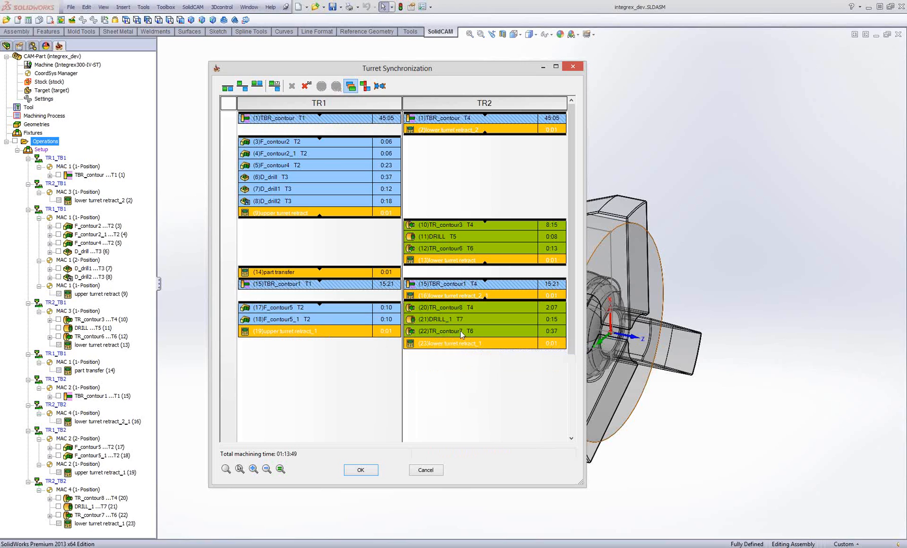
- Try to synchronize DRILL_1 on TR2 with F_contour5 on TR1 start to start
{"action": "left_click", "coordinate": [435, 321]}
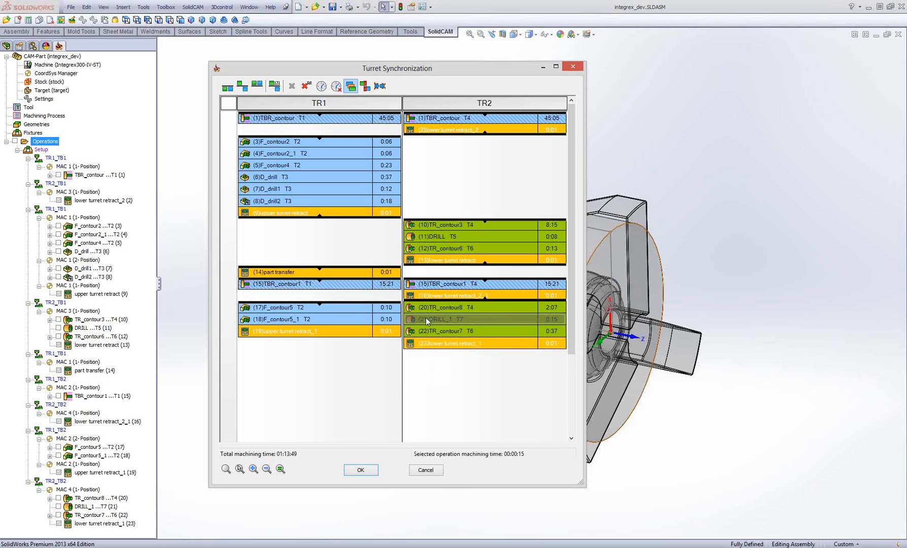
{"action": "left_click", "coordinate": [327, 311], "text": "ctrl"}
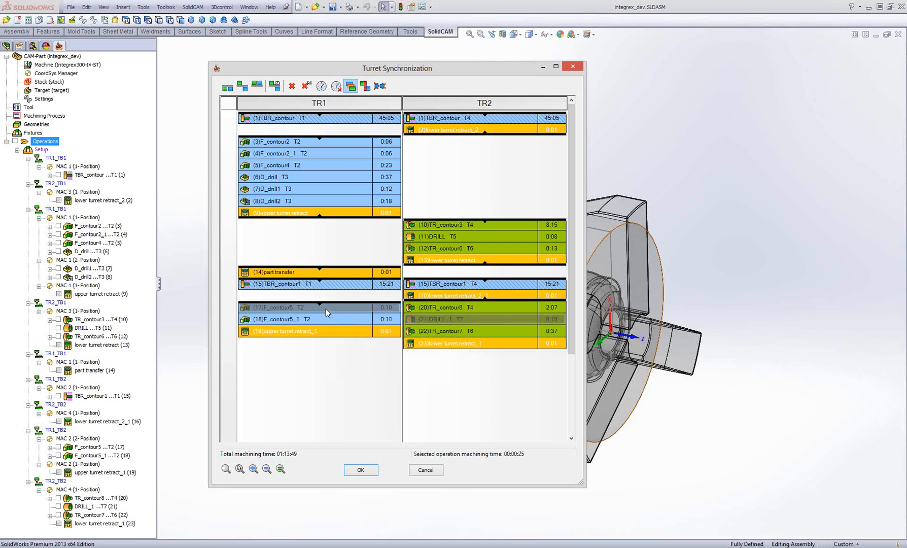
{"action": "left_click", "coordinate": [226, 89]}
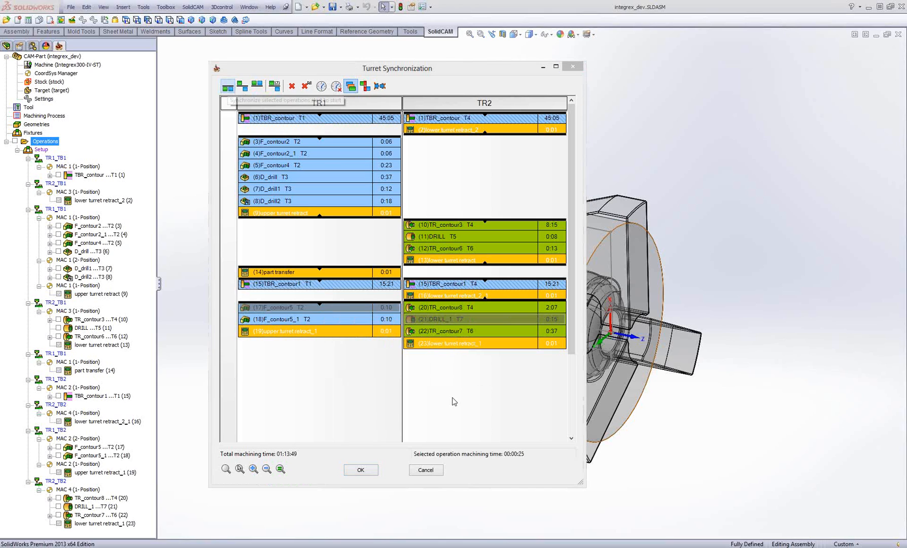
{"action": "left_click", "coordinate": [453, 401]}
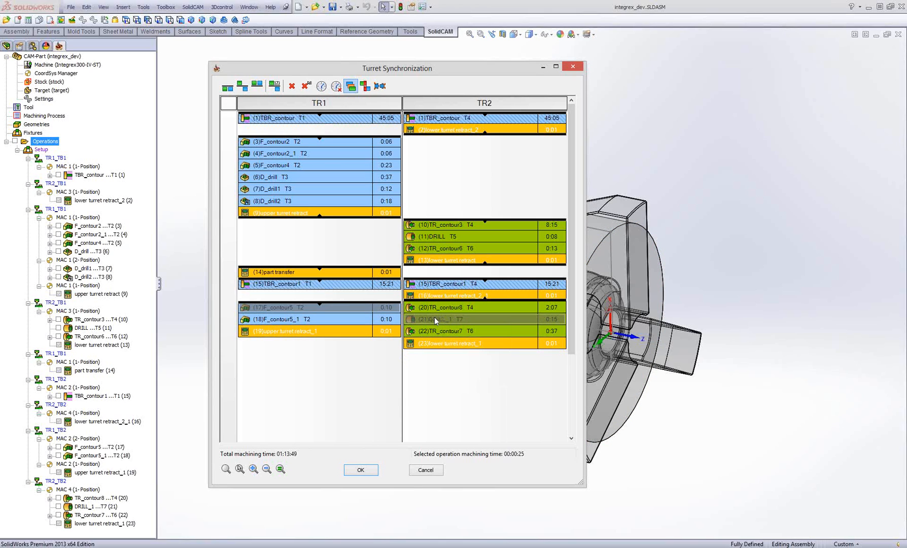
{"action": "left_click", "coordinate": [434, 319]}
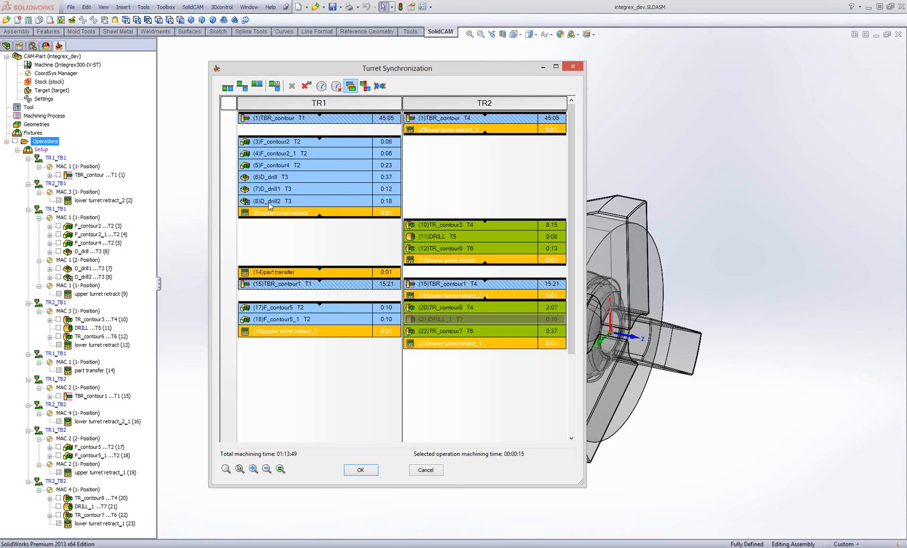
- Delete all synchronizations between the TR1 and TR2 operations
{"action": "mouse_move", "coordinate": [270, 202]}
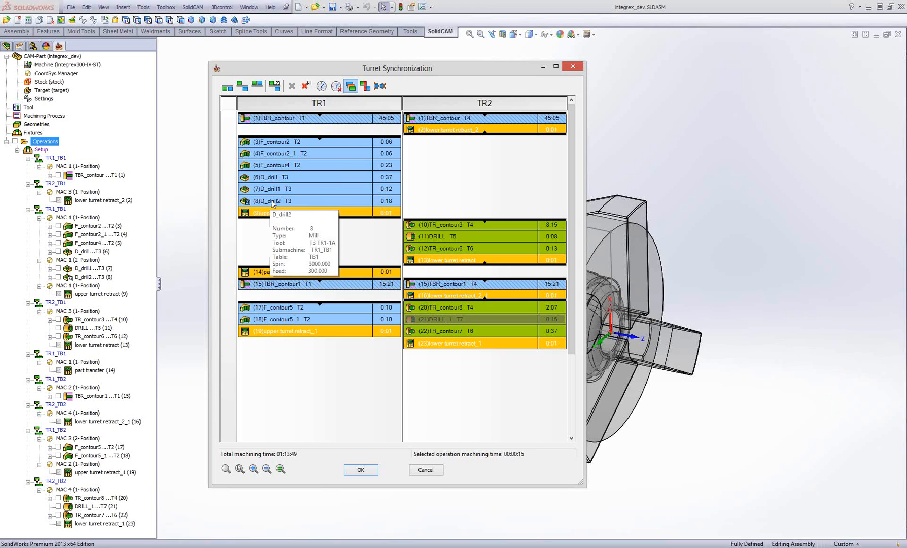
{"action": "mouse_move", "coordinate": [426, 241]}
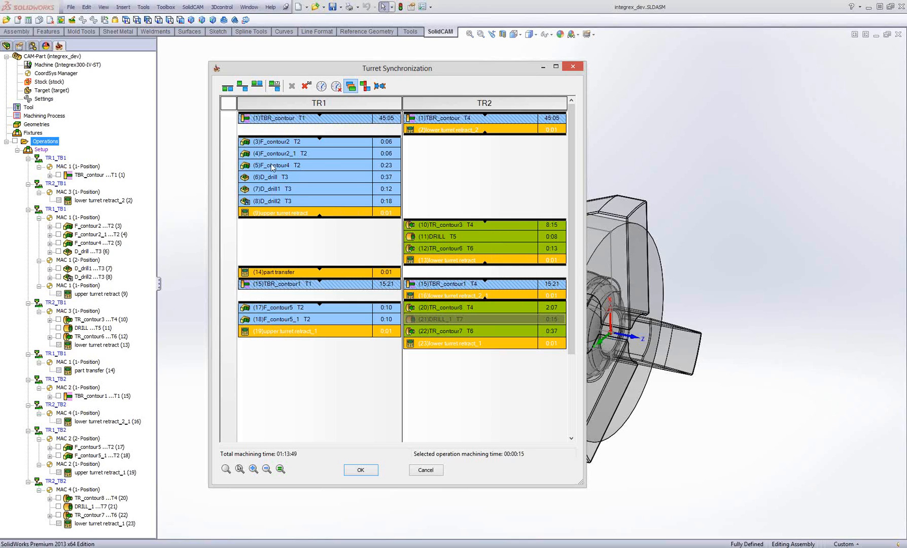
{"action": "mouse_move", "coordinate": [269, 124]}
{"action": "left_click", "coordinate": [279, 203]}
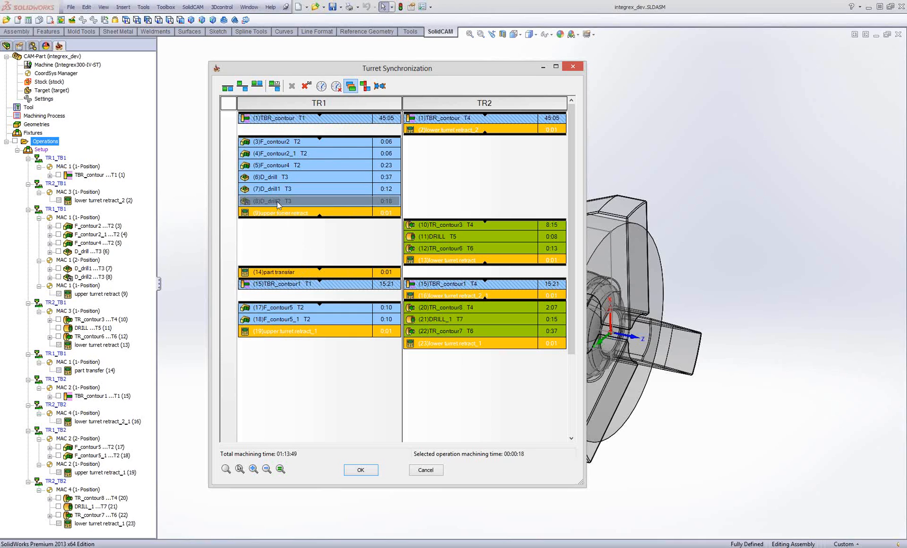
{"action": "left_click", "coordinate": [307, 87]}
{"action": "mouse_move", "coordinate": [260, 193]}
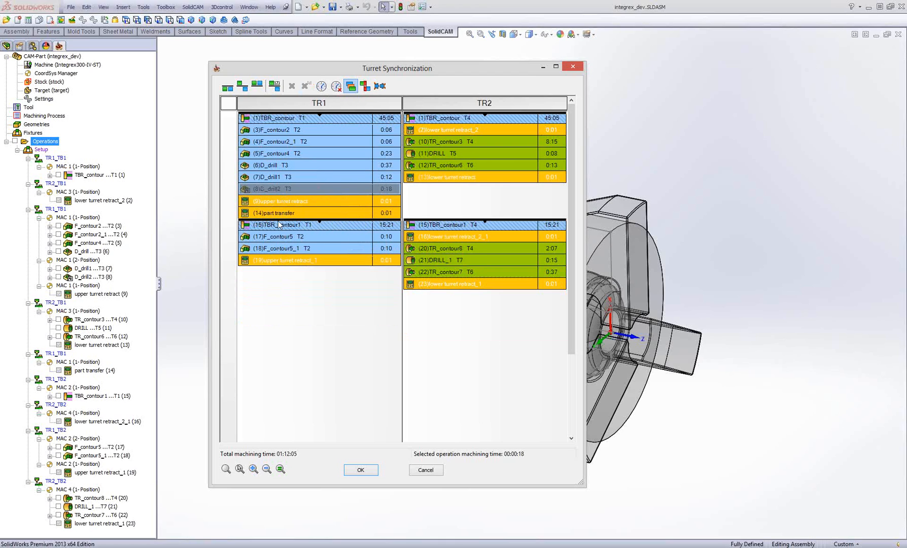
- Synchronize the upper turret retract (9) on TR1 with lower turret retract_2 (2) on TR2 start to start
{"action": "mouse_move", "coordinate": [290, 202]}
{"action": "left_click", "coordinate": [286, 204]}
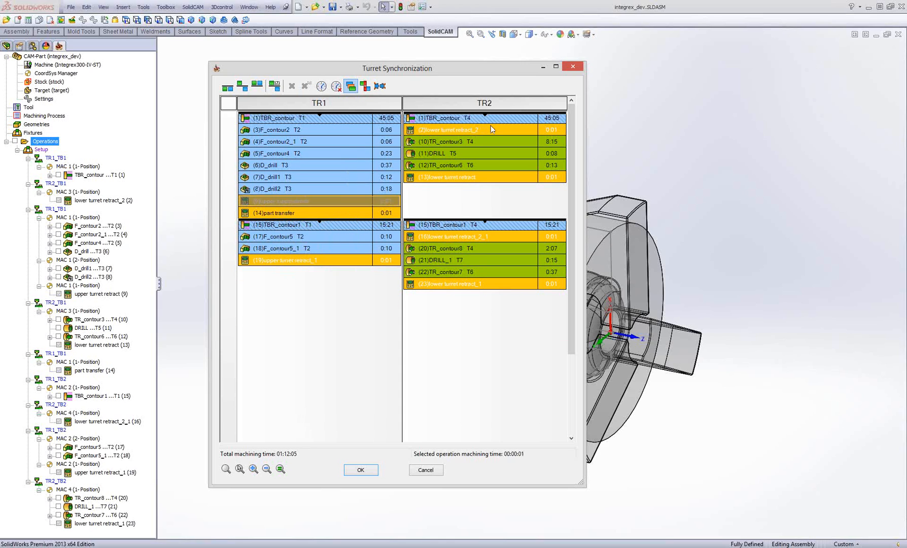
{"action": "left_click", "coordinate": [442, 130]}
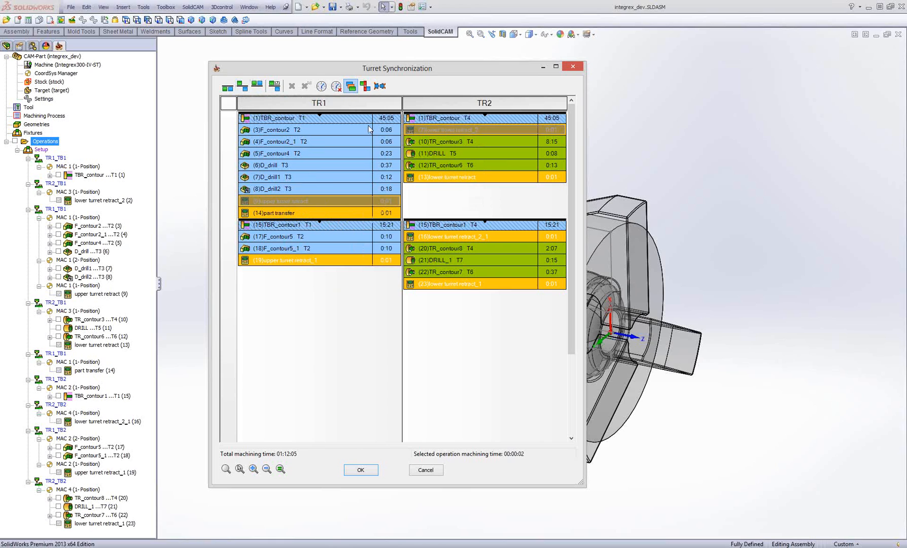
{"action": "left_click", "coordinate": [228, 87]}
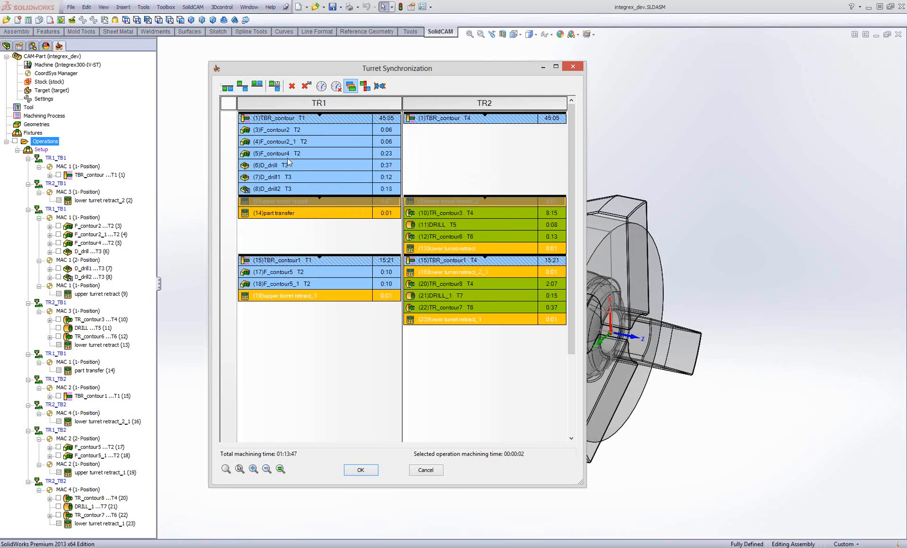
- Examine the order of the milling, drilling and turning operations on both turrets and the start-to-start and start-to-end synchronization options
{"action": "mouse_move", "coordinate": [288, 161]}
{"action": "mouse_move", "coordinate": [506, 235]}
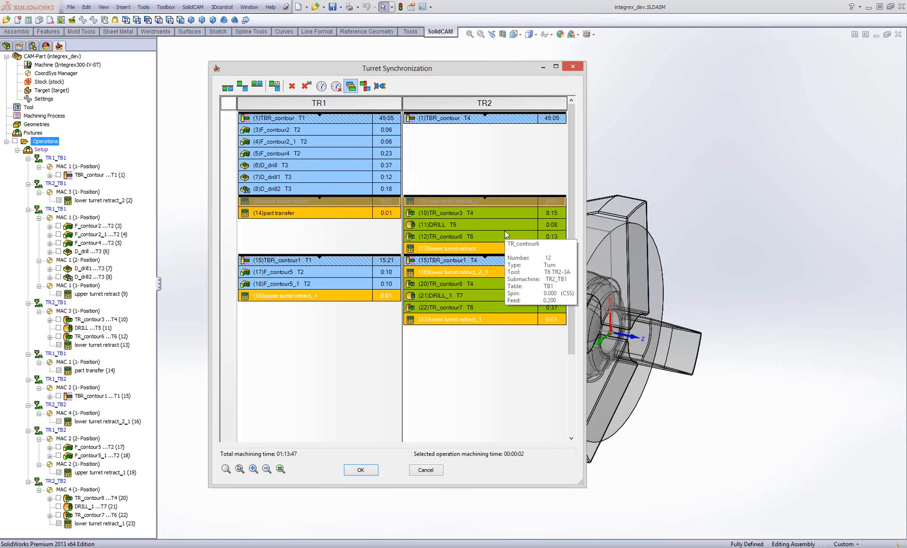
{"action": "mouse_move", "coordinate": [331, 180]}
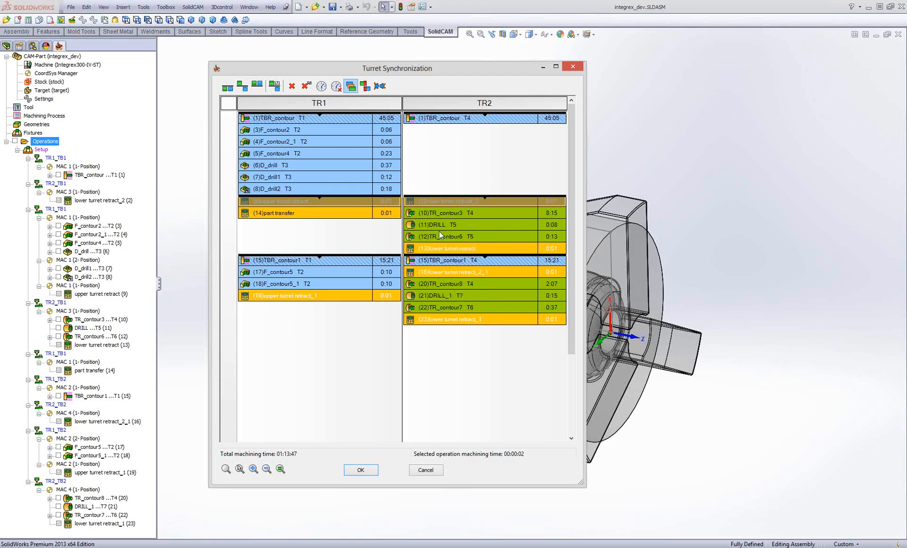
{"action": "mouse_move", "coordinate": [435, 228]}
{"action": "mouse_move", "coordinate": [268, 174]}
{"action": "mouse_move", "coordinate": [330, 213]}
{"action": "mouse_move", "coordinate": [298, 207]}
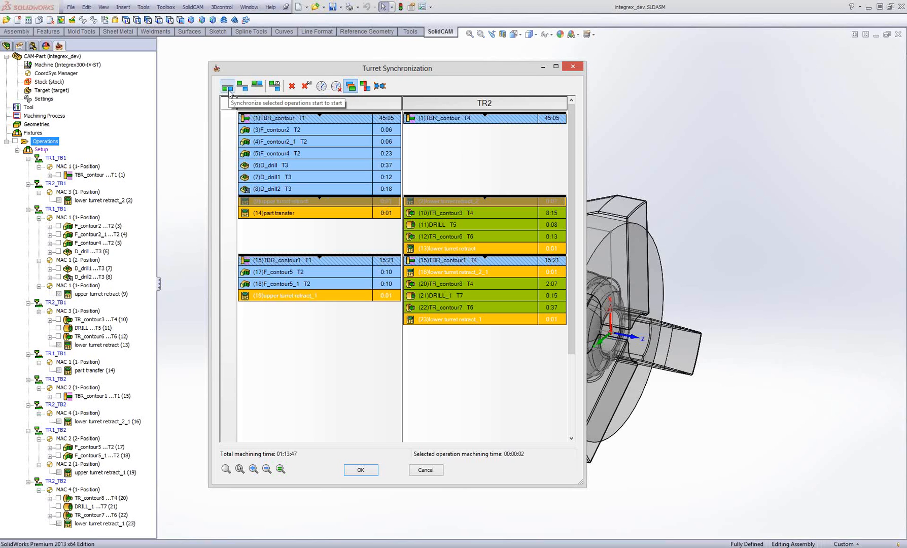
{"action": "left_click", "coordinate": [258, 86]}
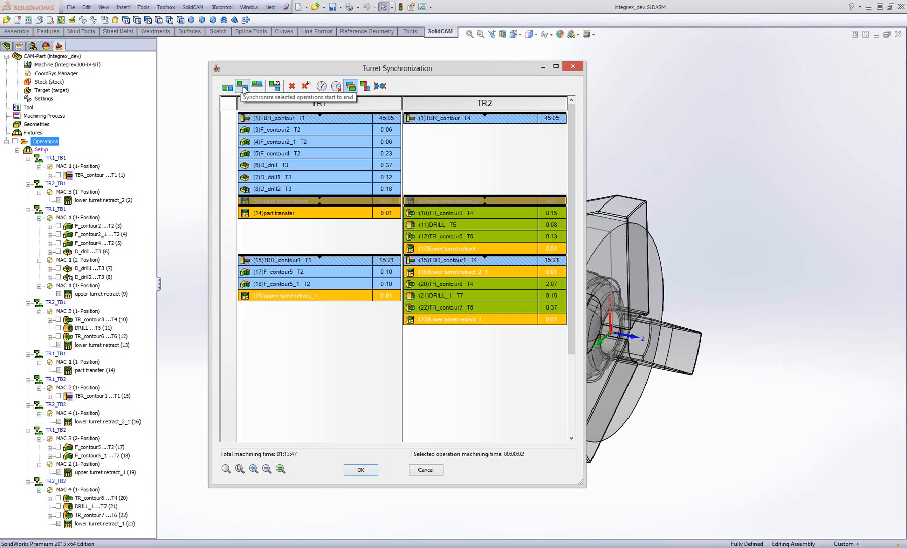
- Delete all turret synchronizations, resynchronize the TR1 and TR2 operations sequentially in operation-number order, and accept the arrangement
{"action": "right_click", "coordinate": [422, 200]}
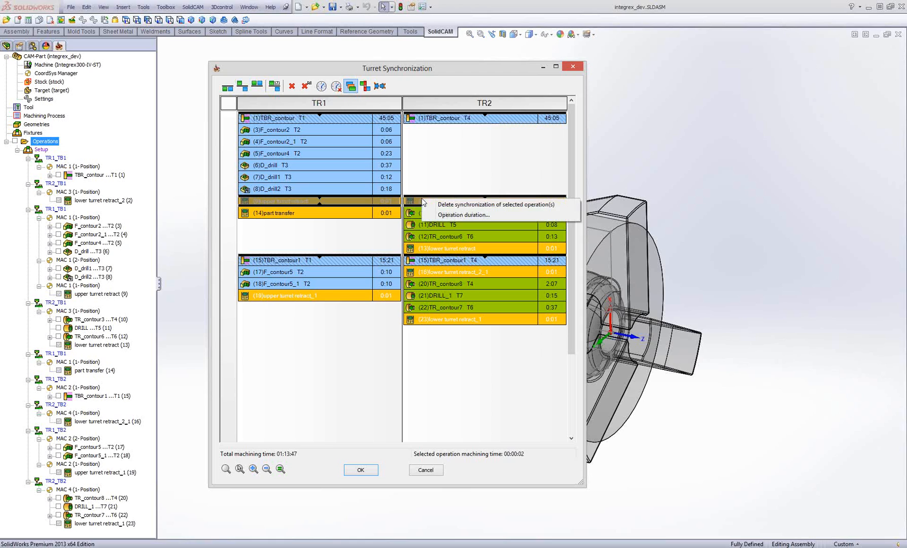
{"action": "left_click", "coordinate": [306, 87]}
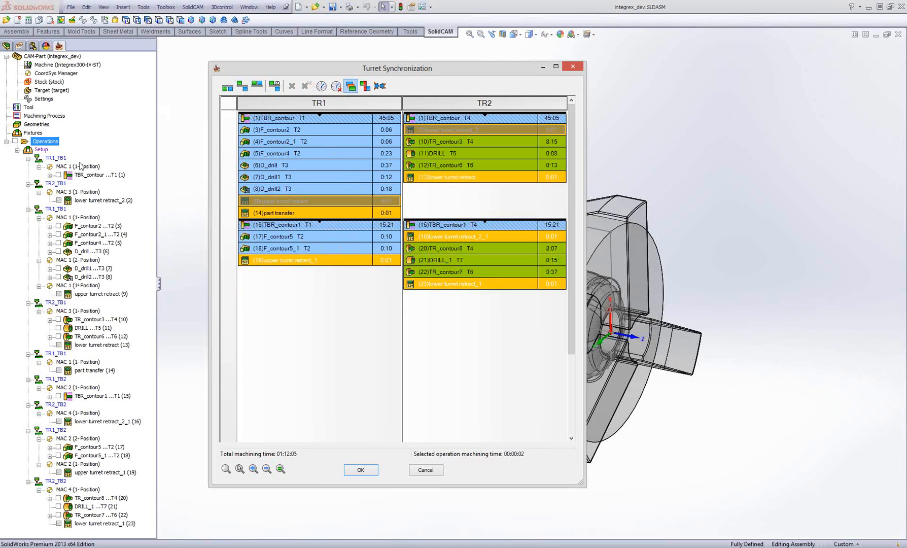
{"action": "left_click", "coordinate": [276, 86]}
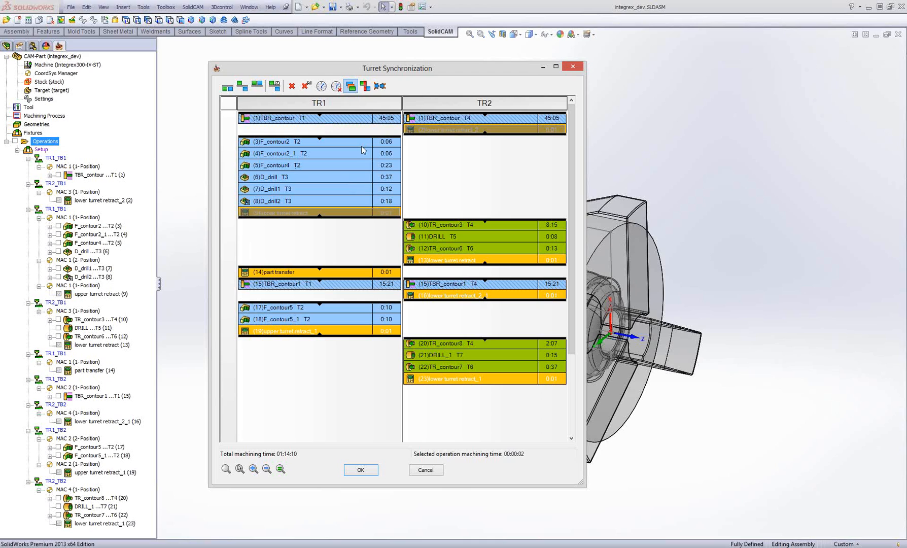
{"action": "left_click", "coordinate": [361, 470]}
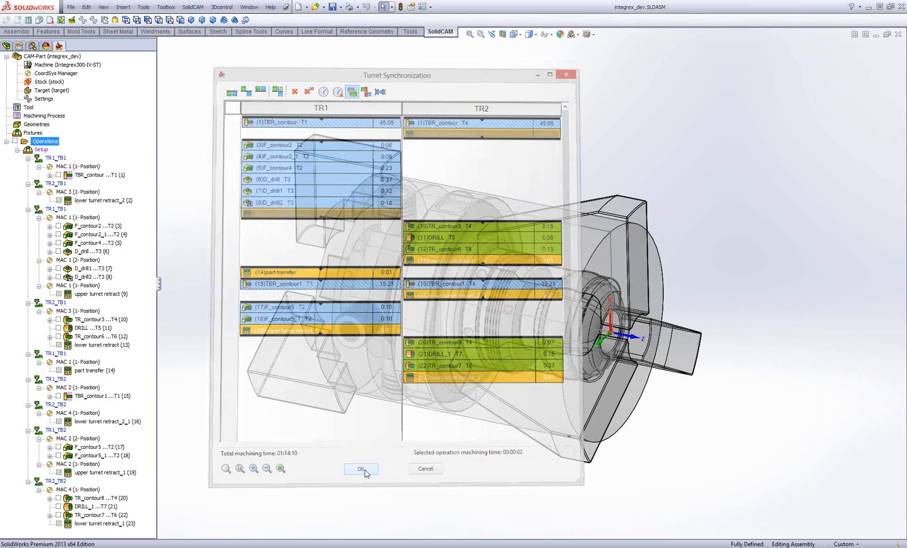
- Generate the G-code for all operations and show integrex_dev.eia in CIMCO Edit's two-channel window
{"action": "right_click", "coordinate": [43, 141]}
{"action": "mouse_move", "coordinate": [91, 262]}
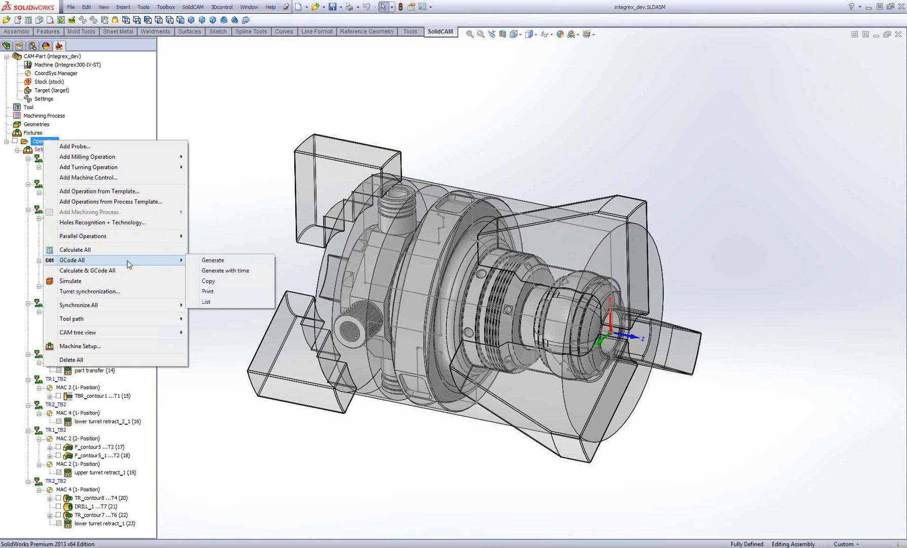
{"action": "left_click", "coordinate": [241, 260]}
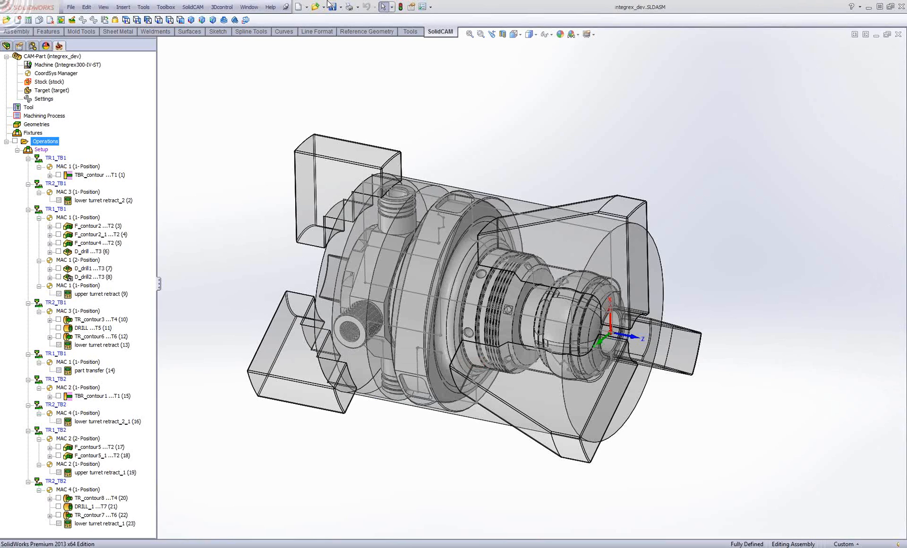
{"action": "left_click_drag", "start_coordinate": [906, 60], "coordinate": [371, 73]}
{"action": "double_click", "coordinate": [371, 74]}
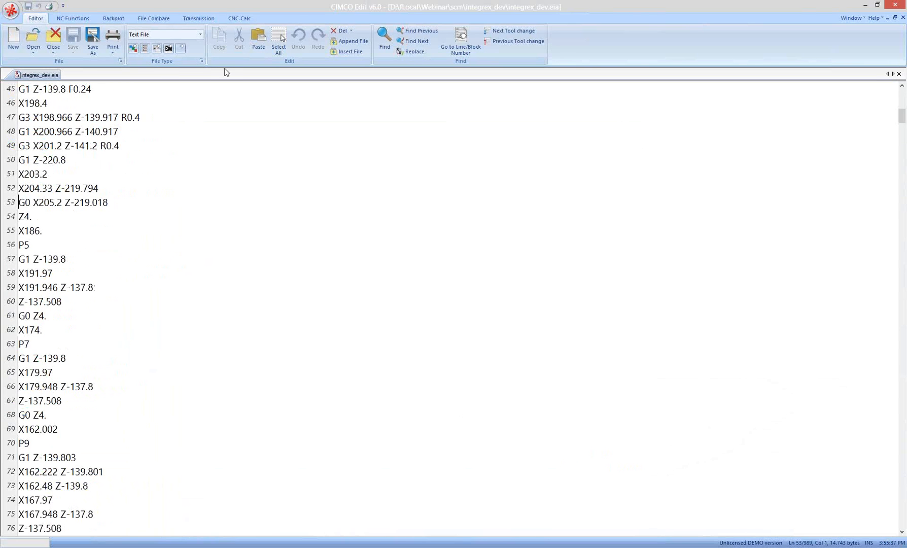
{"action": "left_click", "coordinate": [74, 19]}
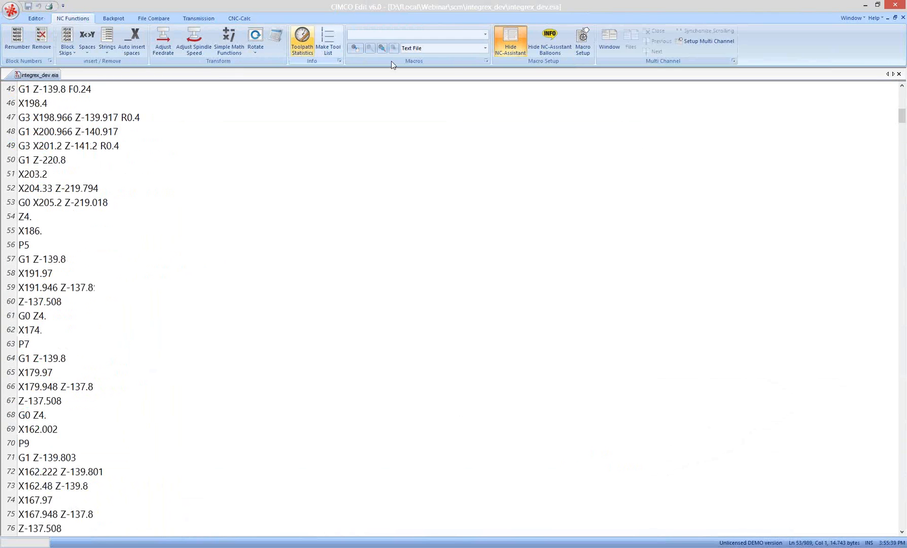
{"action": "left_click", "coordinate": [611, 43]}
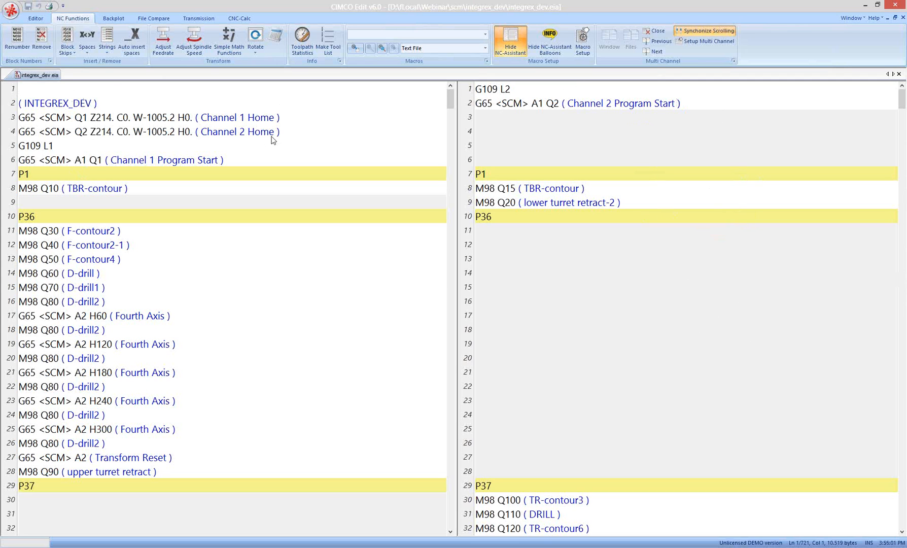
- Compare the P1 wait code and the TBR-contour and lower turret retract-2 calls between the two channels
{"action": "left_click", "coordinate": [46, 176]}
{"action": "left_click", "coordinate": [491, 188]}
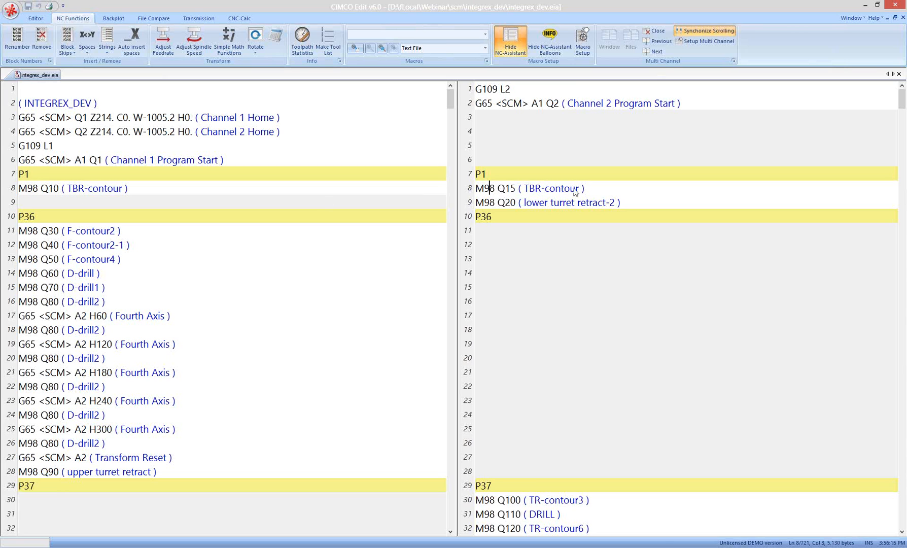
{"action": "left_click", "coordinate": [545, 190]}
{"action": "left_click", "coordinate": [520, 204]}
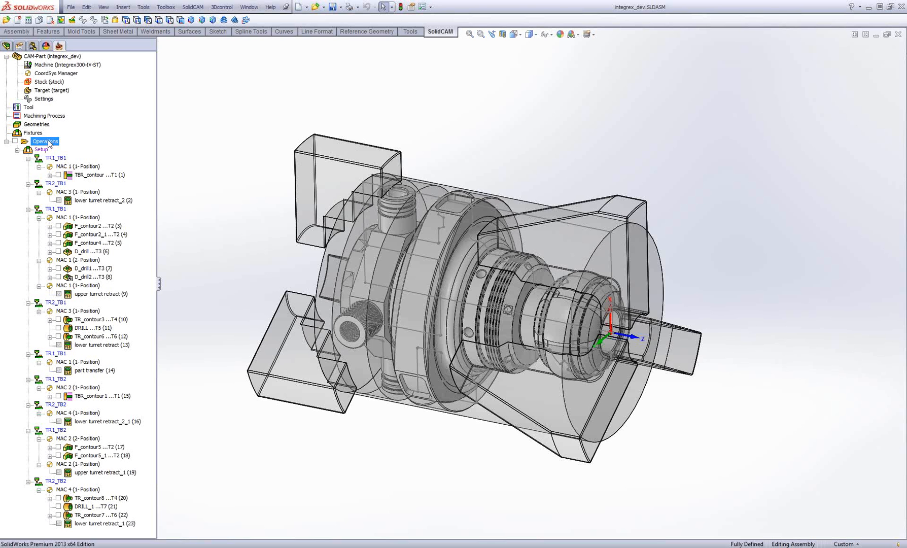
- Reopen SolidCAM's turret synchronization for the operations and review the sequence from TBR_contour and lower turret retract_2 to the TR1 milling and drilling
{"action": "right_click", "coordinate": [49, 141]}
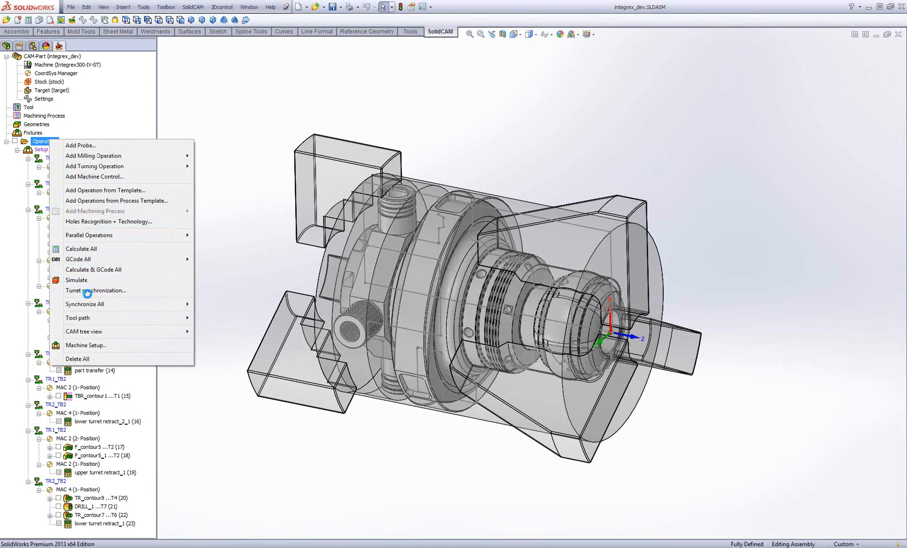
{"action": "left_click", "coordinate": [90, 291]}
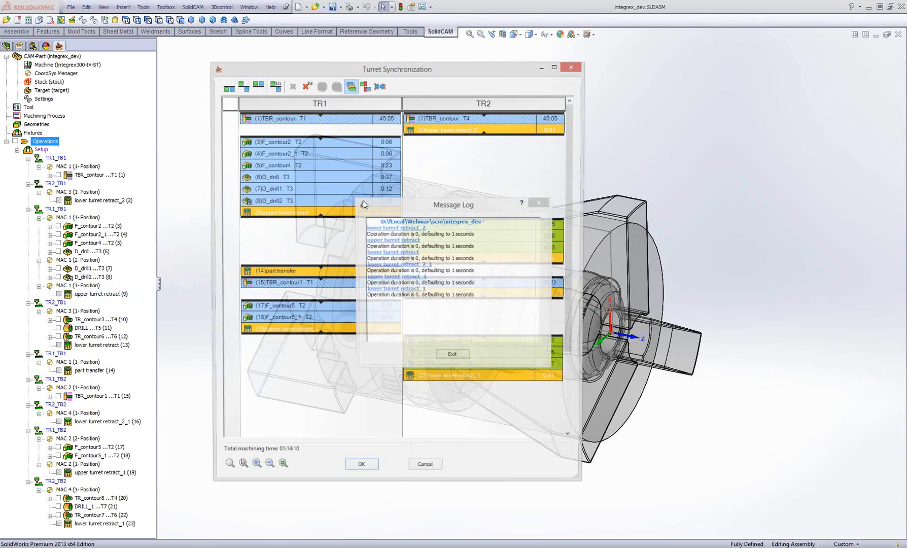
{"action": "left_click", "coordinate": [454, 355]}
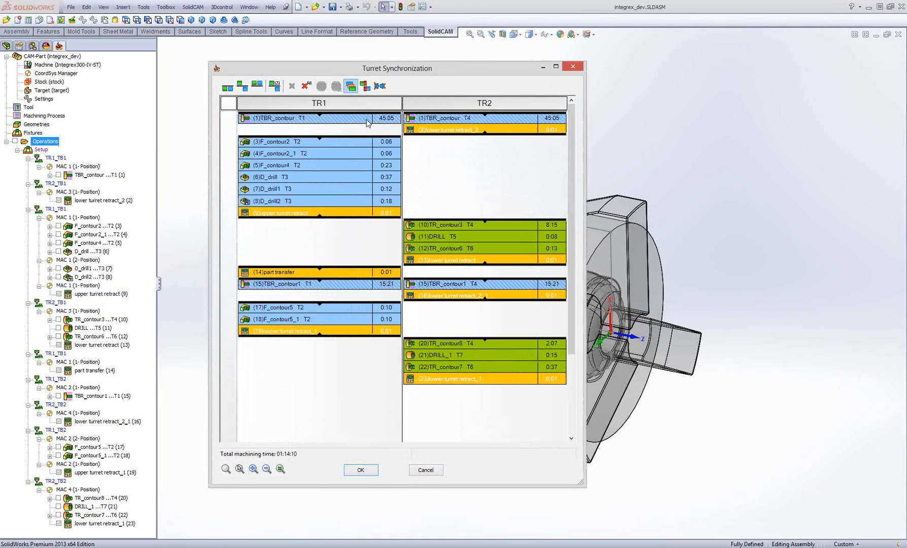
{"action": "left_click", "coordinate": [367, 121]}
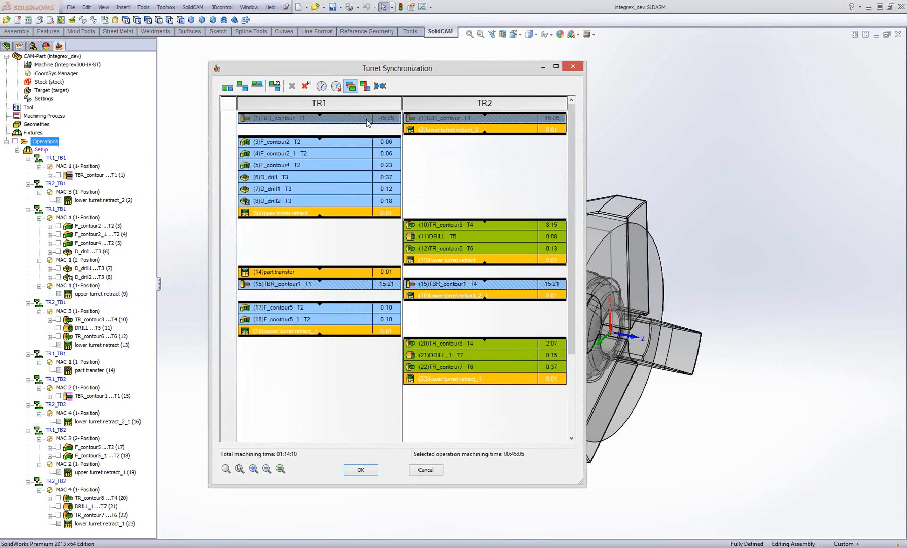
{"action": "left_click", "coordinate": [459, 131]}
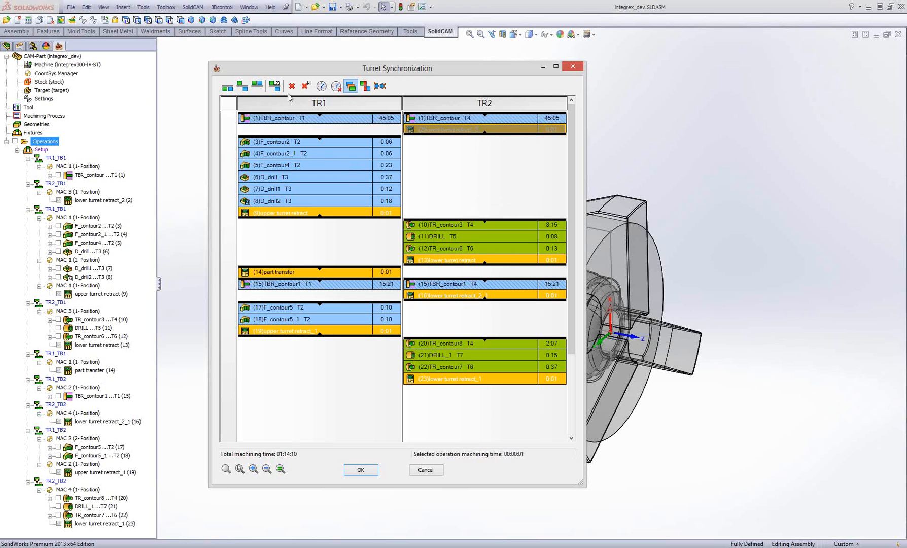
{"action": "left_click", "coordinate": [272, 143]}
{"action": "left_click", "coordinate": [269, 155]}
{"action": "left_click", "coordinate": [265, 173]}
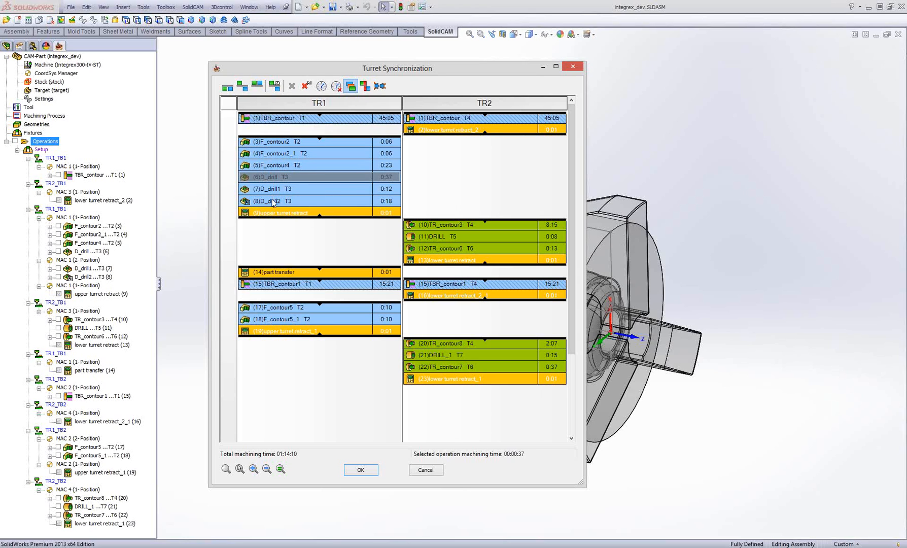
{"action": "left_click", "coordinate": [271, 144]}
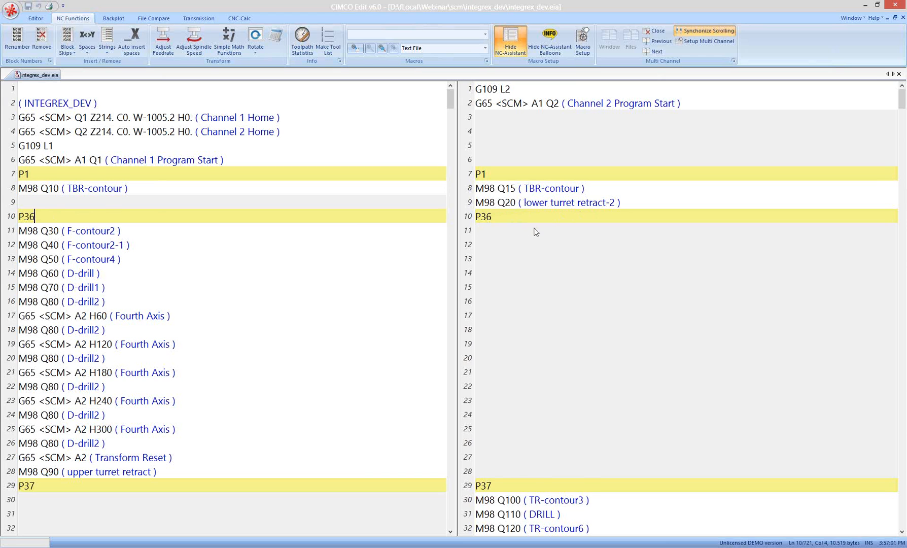
- In CIMCO Edit, compare the wait codes P36 to P41 and the subprogram calls between them in both channels
{"action": "scroll", "coordinate": [536, 232], "scroll_direction": "down", "scroll_amount": 2}
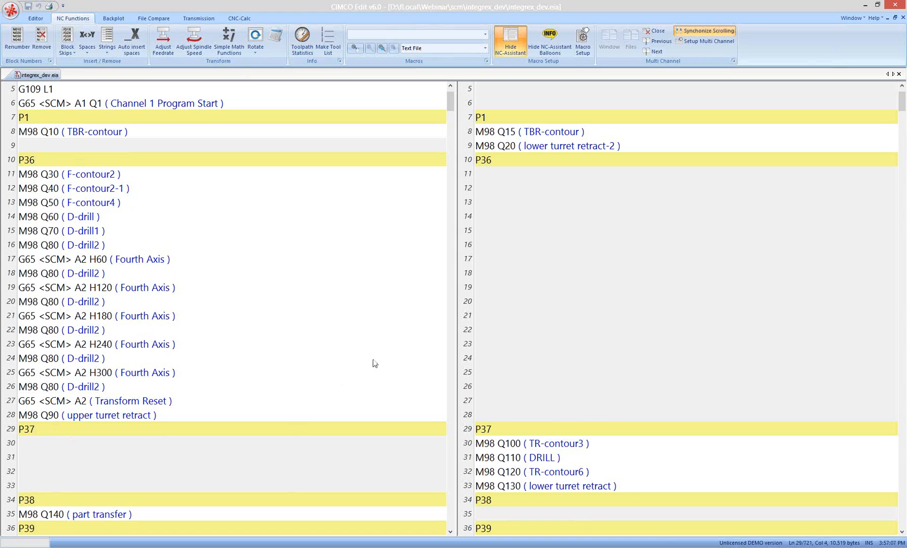
{"action": "scroll", "coordinate": [374, 362], "scroll_direction": "down", "scroll_amount": 3}
{"action": "left_click_drag", "start_coordinate": [601, 274], "coordinate": [505, 329]}
{"action": "left_click", "coordinate": [498, 276]}
{"action": "left_click", "coordinate": [519, 333]}
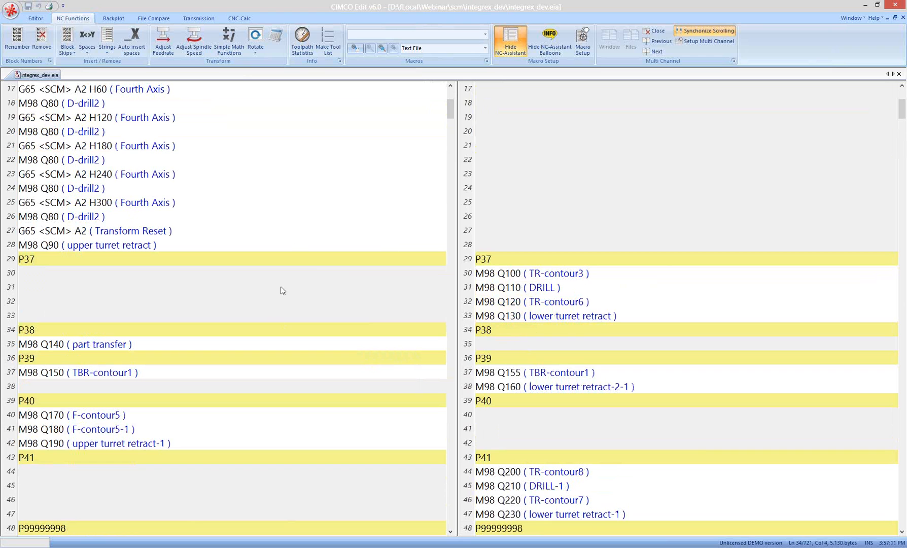
{"action": "scroll", "coordinate": [229, 371], "scroll_direction": "down", "scroll_amount": 1}
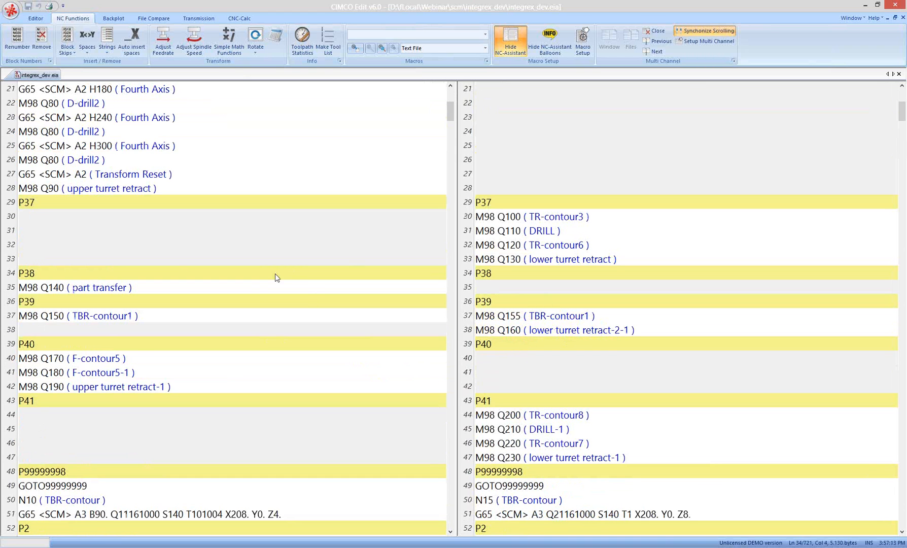
{"action": "scroll", "coordinate": [177, 251], "scroll_direction": "up", "scroll_amount": 4}
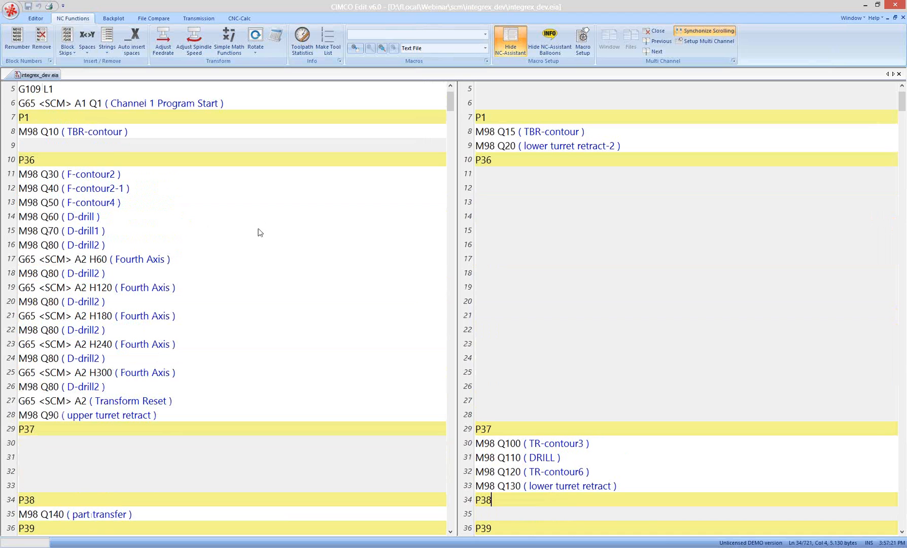
{"action": "scroll", "coordinate": [261, 260], "scroll_direction": "down", "scroll_amount": 1}
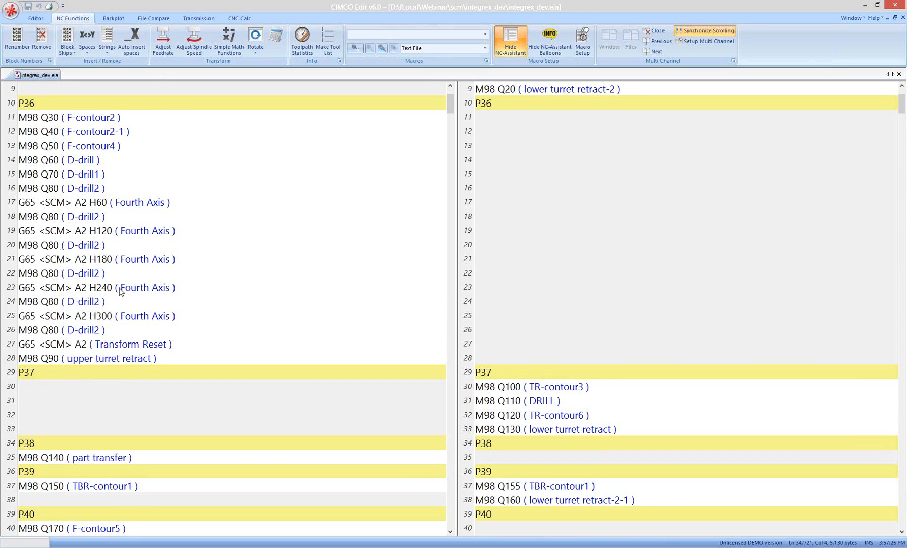
{"action": "scroll", "coordinate": [330, 312], "scroll_direction": "down", "scroll_amount": 4}
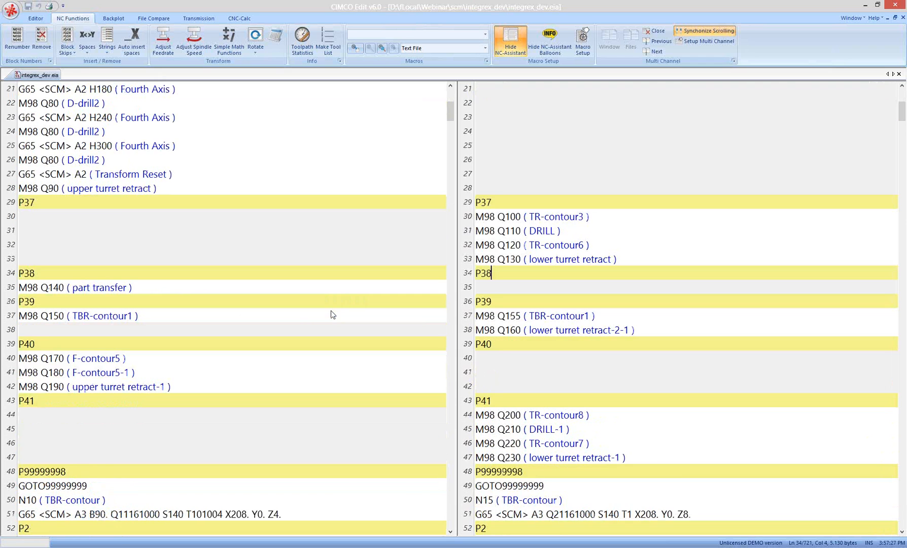
{"action": "scroll", "coordinate": [127, 165], "scroll_direction": "up", "scroll_amount": 4}
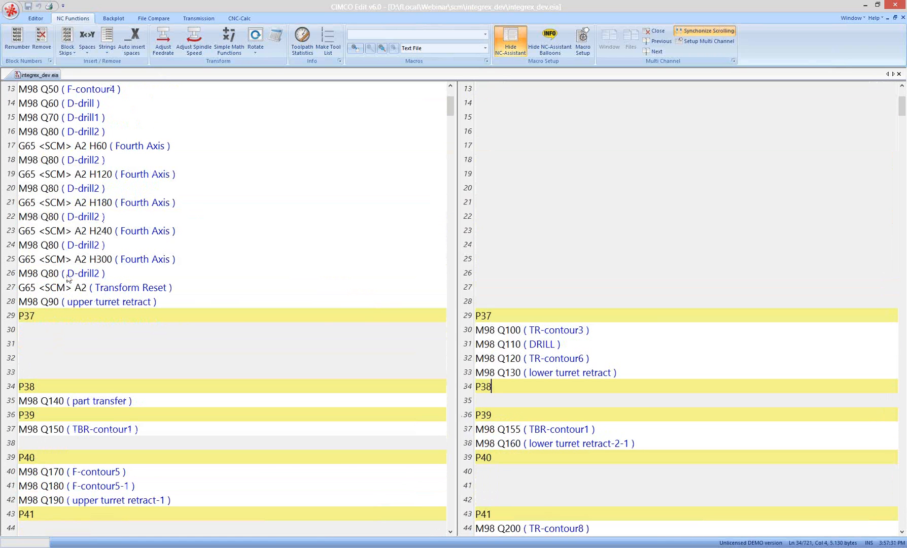
{"action": "scroll", "coordinate": [231, 292], "scroll_direction": "down", "scroll_amount": 4}
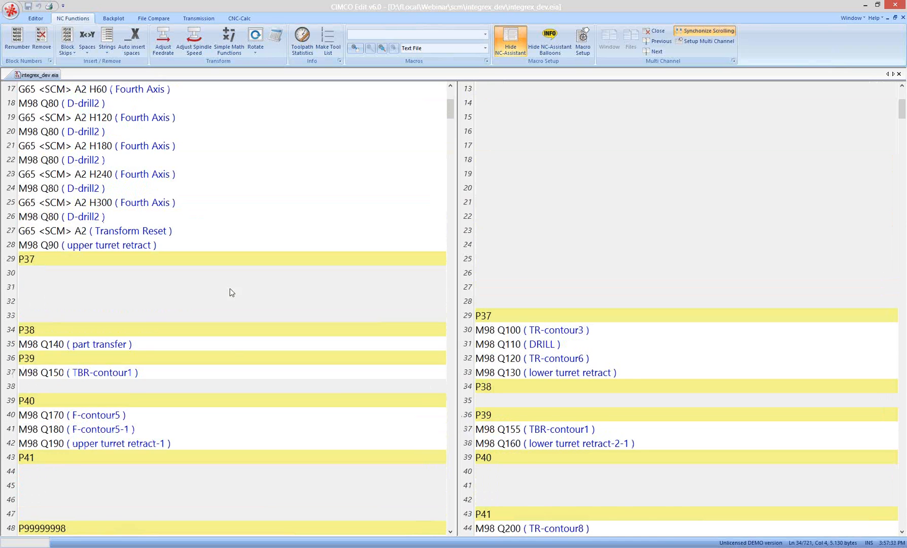
{"action": "scroll", "coordinate": [234, 295], "scroll_direction": "down", "scroll_amount": 4}
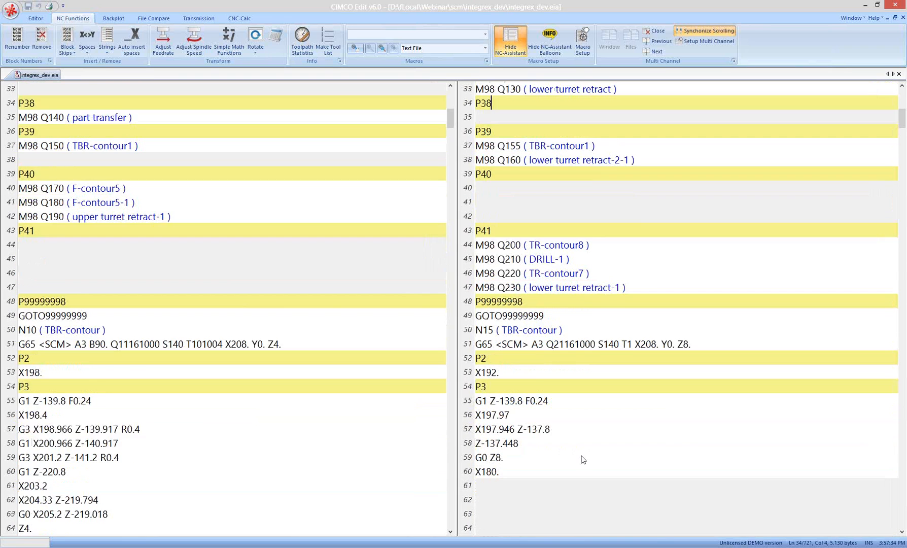
- Insert 11 blank lines before the N15 TBR-contour subprogram in channel 2
{"action": "left_click", "coordinate": [583, 265]}
{"action": "key", "text": "Return"}
{"action": "key", "text": "Return"}
{"action": "key", "text": "Return"}
{"action": "key", "text": "Return"}
{"action": "key", "text": "Return"}
{"action": "key", "text": "Return"}
{"action": "key", "text": "Return"}
{"action": "key", "text": "Return"}
{"action": "key", "text": "Return"}
{"action": "key", "text": "Return"}
{"action": "key", "text": "Return"}
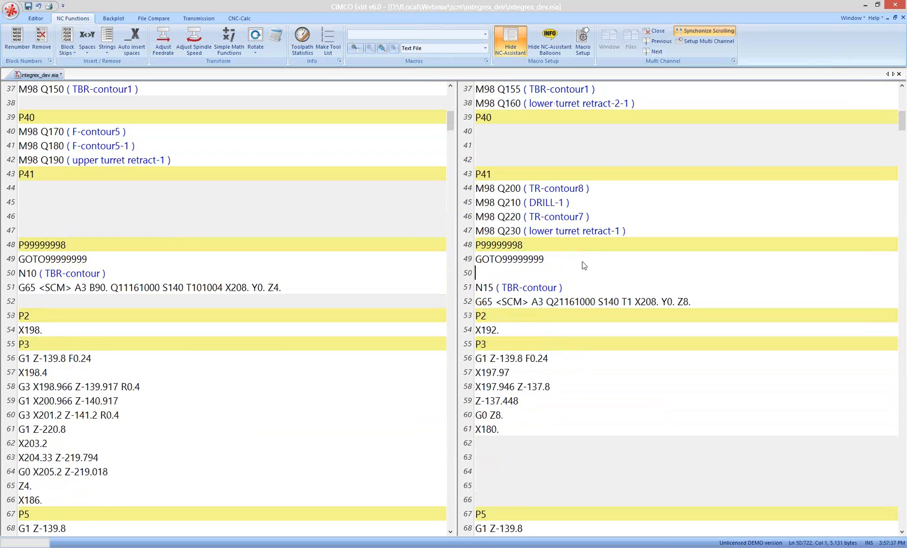
- Insert 11 blank lines before the N10 TBR-contour subprogram in channel 1, aligning it with N15 in channel 2
{"action": "left_click", "coordinate": [143, 265]}
{"action": "key", "text": "Return"}
{"action": "key", "text": "Return"}
{"action": "key", "text": "Return"}
{"action": "key", "text": "Return"}
{"action": "key", "text": "Return"}
{"action": "key", "text": "Return"}
{"action": "key", "text": "Return"}
{"action": "key", "text": "Return"}
{"action": "key", "text": "Return"}
{"action": "key", "text": "Return"}
{"action": "key", "text": "Return"}
{"action": "key", "text": "Return"}
{"action": "key", "text": "Return"}
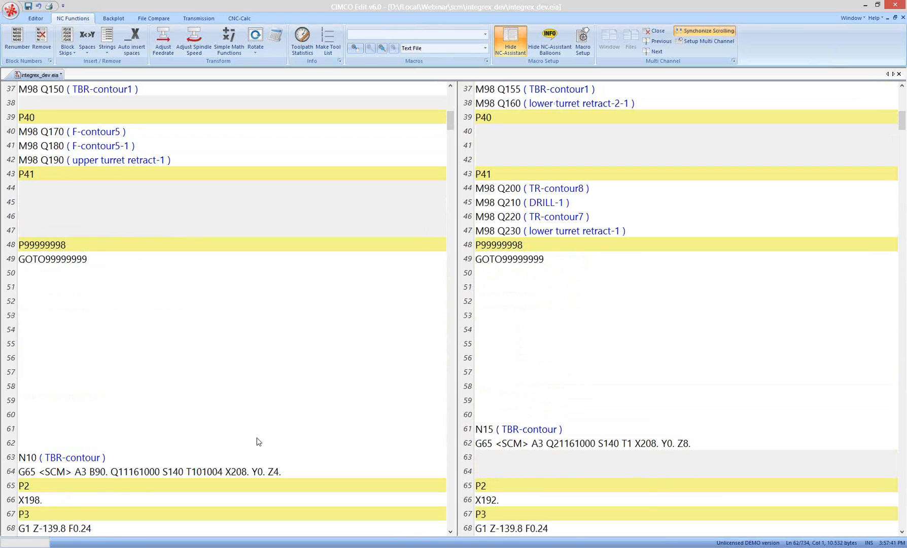
{"action": "key", "text": "BackSpace"}
{"action": "key", "text": "BackSpace"}
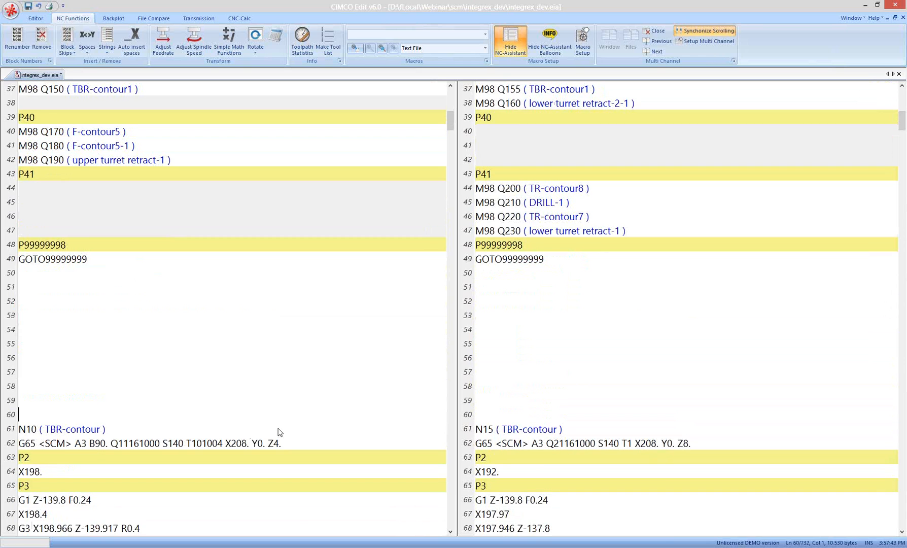
- Examine the headers of the N10 and N15 TBR-contour subprograms and their P2 wait codes
{"action": "scroll", "coordinate": [300, 419], "scroll_direction": "down", "scroll_amount": 4}
{"action": "left_click_drag", "start_coordinate": [107, 259], "coordinate": [19, 260]}
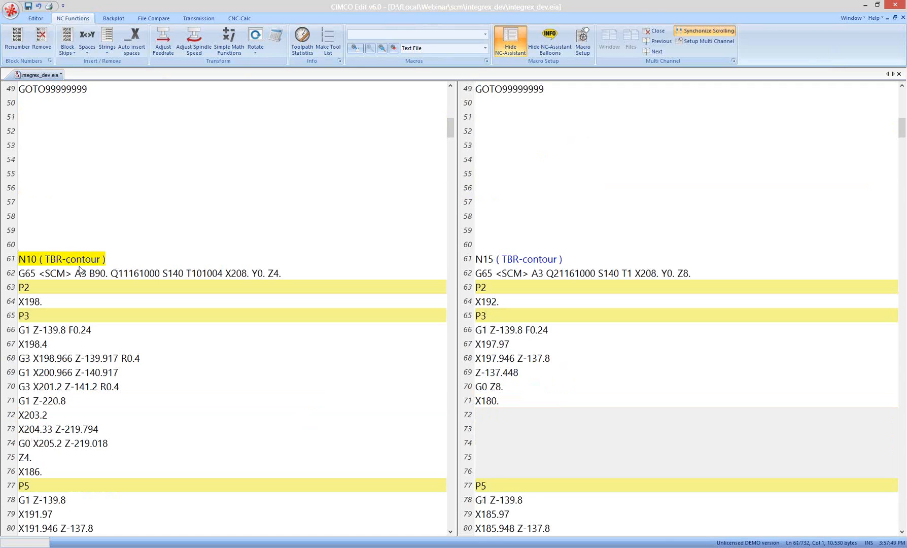
{"action": "left_click", "coordinate": [548, 260]}
{"action": "left_click", "coordinate": [70, 287]}
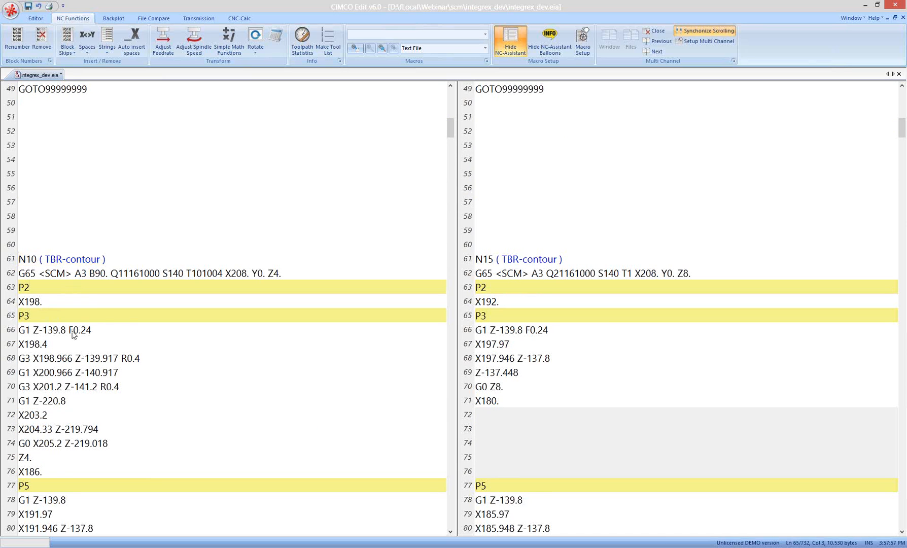
- Examine the TBR-contour blocks between wait codes P3 and P5 in both channels
{"action": "scroll", "coordinate": [75, 332], "scroll_direction": "down", "scroll_amount": 2}
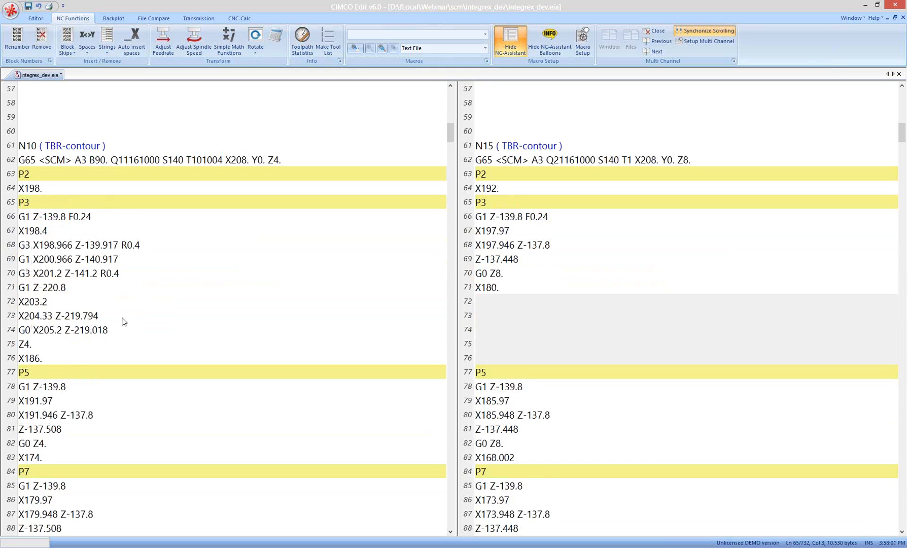
{"action": "left_click", "coordinate": [88, 205]}
{"action": "left_click", "coordinate": [76, 374]}
{"action": "left_click_drag", "start_coordinate": [262, 325], "coordinate": [108, 312]}
{"action": "left_click", "coordinate": [109, 314]}
{"action": "left_click", "coordinate": [48, 372]}
{"action": "left_click", "coordinate": [77, 205]}
{"action": "left_click", "coordinate": [571, 205]}
{"action": "left_click", "coordinate": [503, 218]}
- Follow the balanced-roughing wait codes from P5 to P21 through the TBR-contour passes in both channels
{"action": "scroll", "coordinate": [529, 316], "scroll_direction": "down", "scroll_amount": 2}
{"action": "left_click", "coordinate": [129, 259]}
{"action": "left_click", "coordinate": [123, 344]}
{"action": "scroll", "coordinate": [252, 329], "scroll_direction": "down", "scroll_amount": 3}
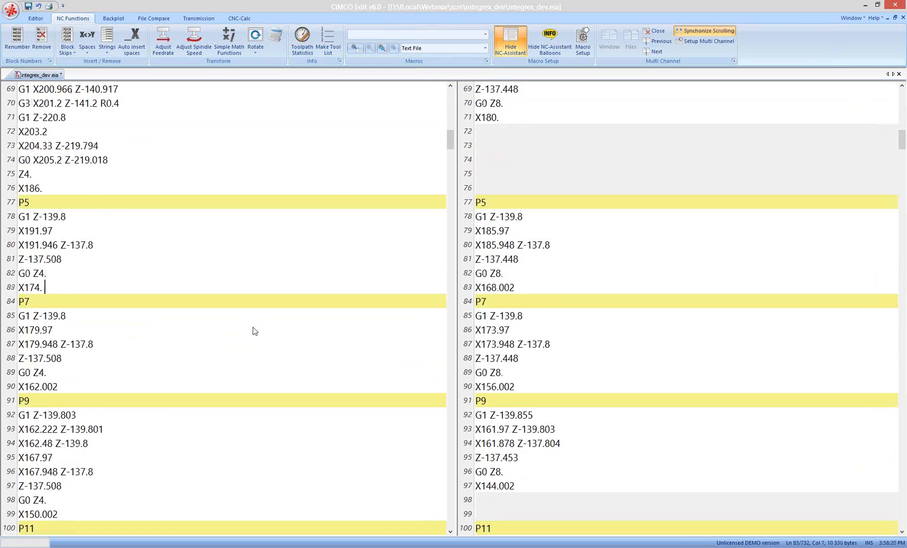
{"action": "left_click", "coordinate": [564, 289]}
{"action": "scroll", "coordinate": [564, 294], "scroll_direction": "down", "scroll_amount": 1}
{"action": "scroll", "coordinate": [564, 295], "scroll_direction": "down", "scroll_amount": 10}
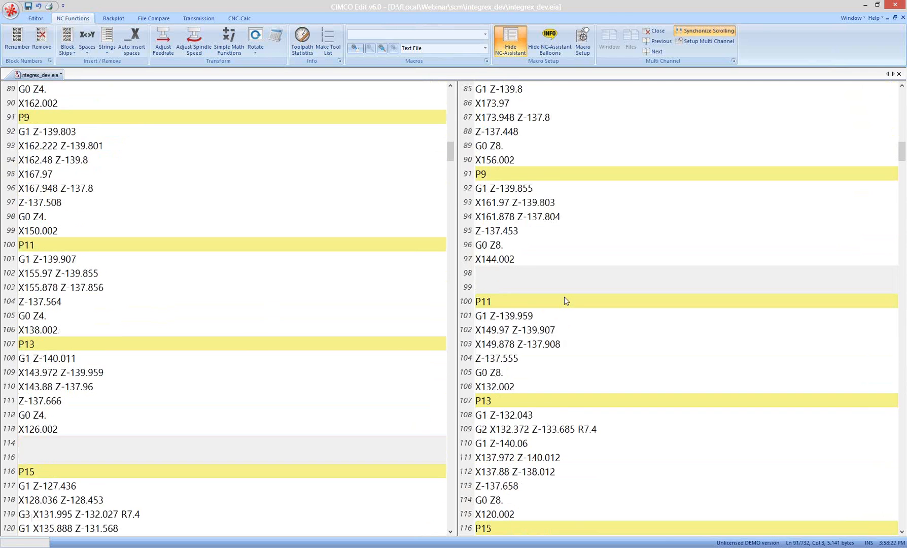
{"action": "scroll", "coordinate": [576, 305], "scroll_direction": "down", "scroll_amount": 2}
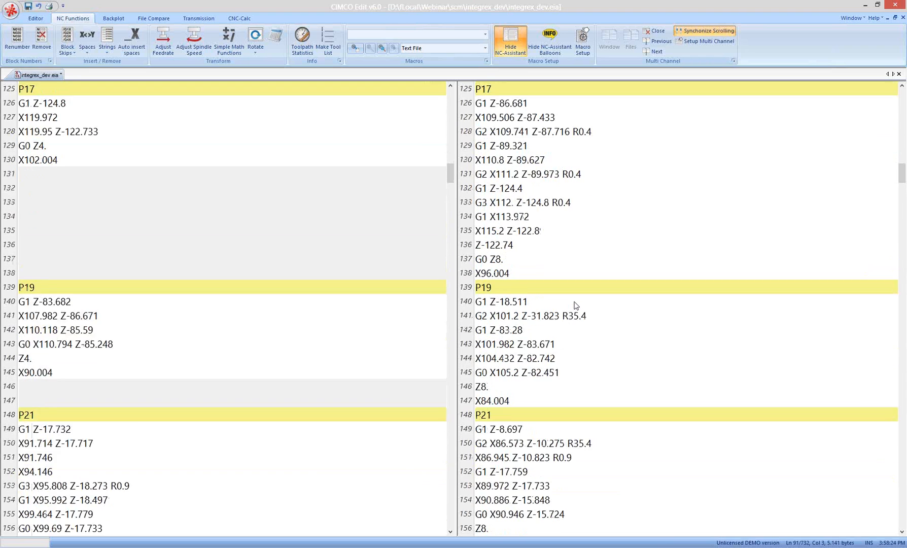
{"action": "left_click", "coordinate": [341, 301]}
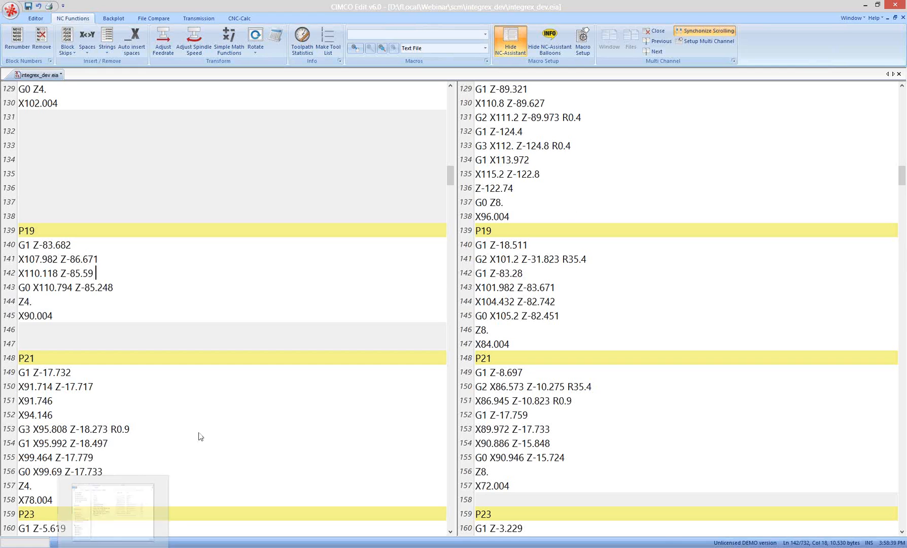
- Switch back to SolidCAM's turret synchronization and clear the operation selection
{"action": "left_click", "coordinate": [112, 547]}
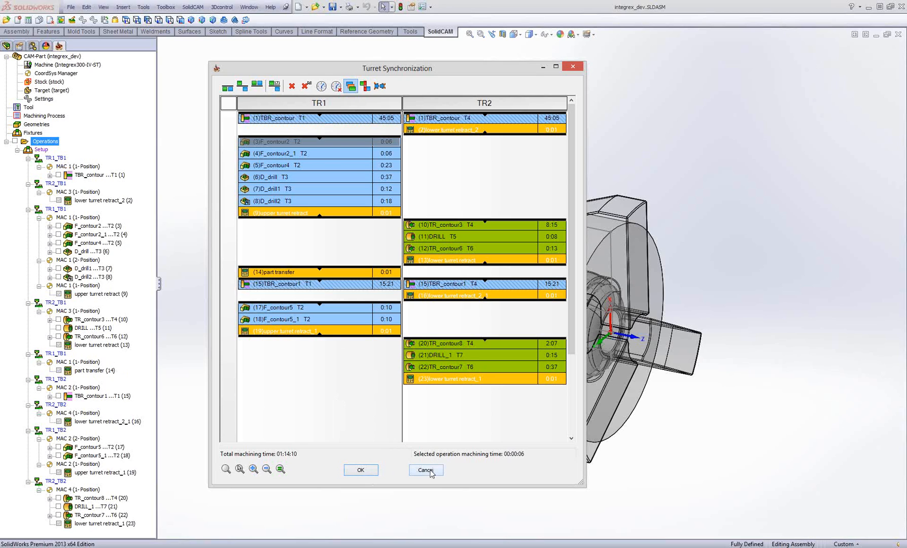
{"action": "left_click", "coordinate": [355, 414]}
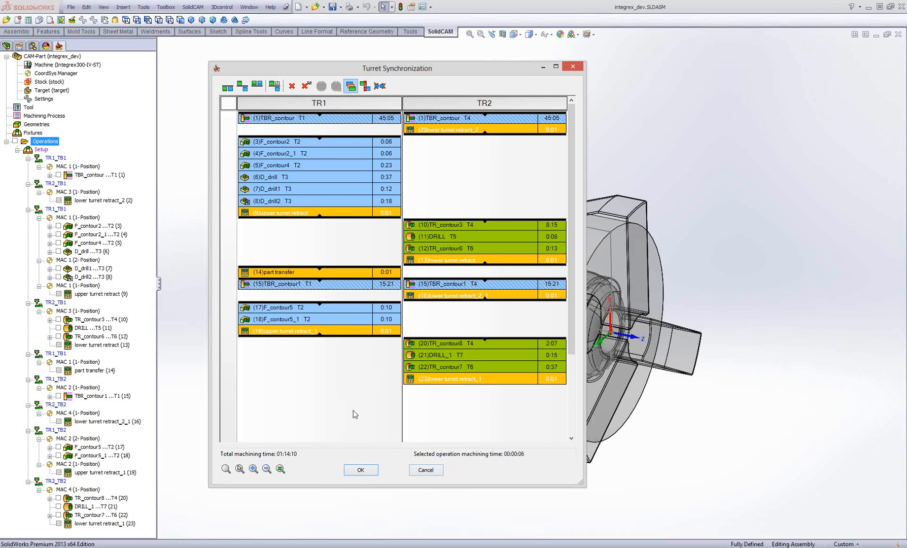